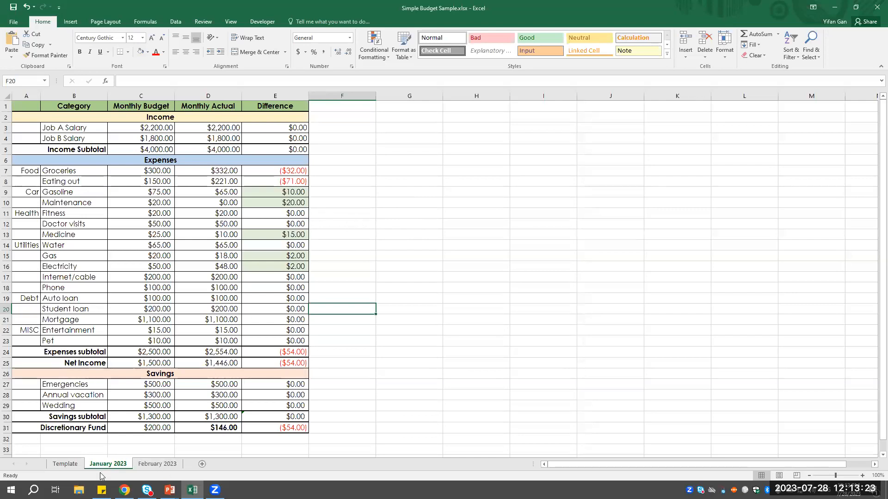
- Magnify the January 2023 worksheet to 200%
{"action": "left_click", "coordinate": [485, 157]}
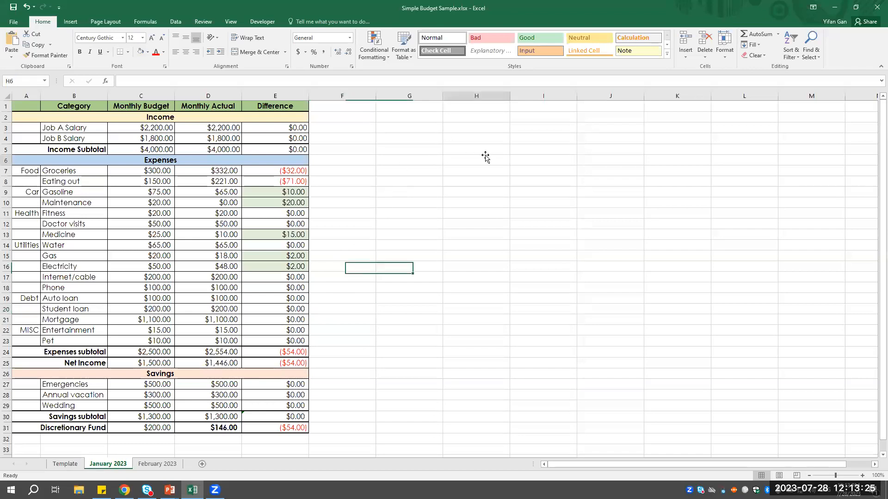
{"action": "left_click", "coordinate": [395, 201]}
{"action": "left_click", "coordinate": [388, 171]}
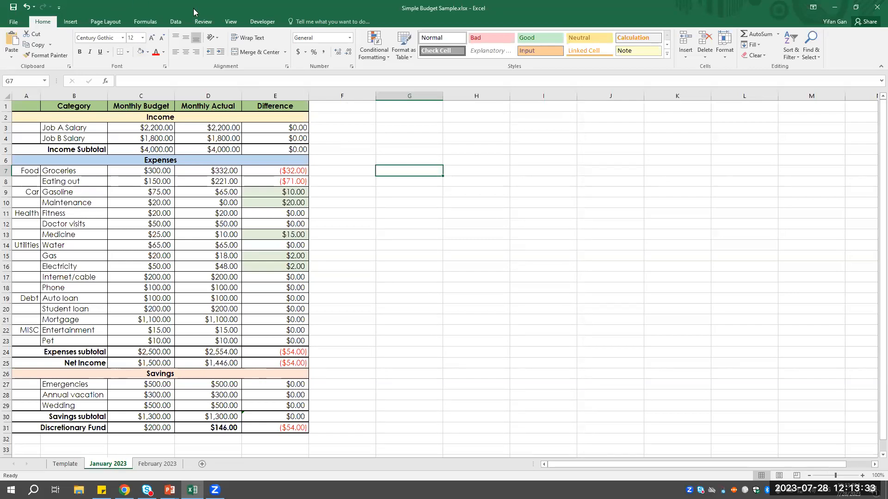
{"action": "left_click", "coordinate": [231, 21]}
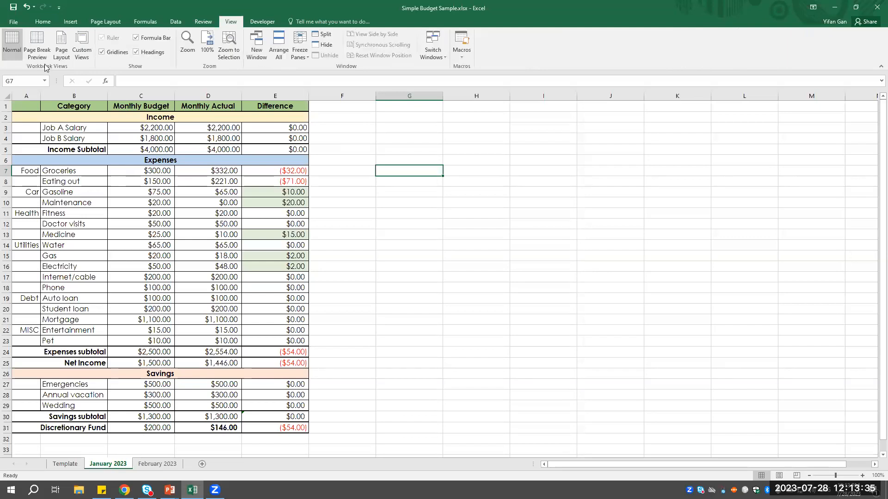
{"action": "left_click", "coordinate": [187, 42]}
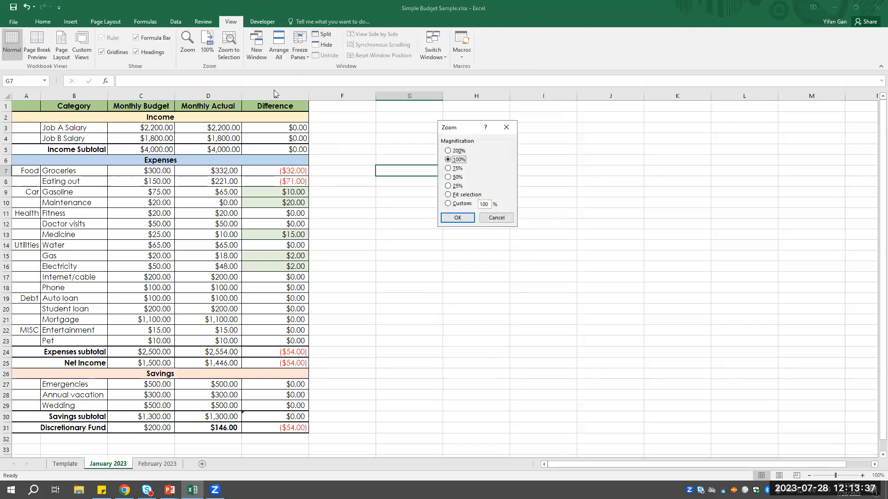
{"action": "left_click", "coordinate": [455, 151]}
{"action": "left_click", "coordinate": [457, 218]}
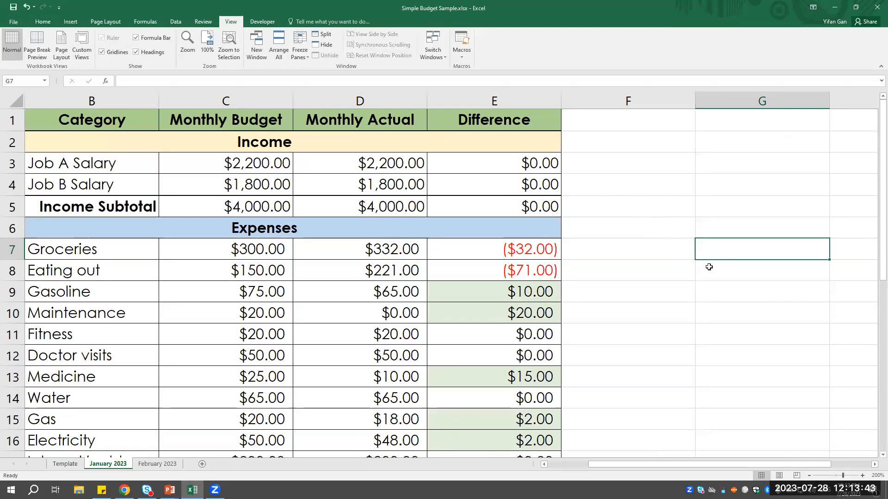
- Move the active cell one cell at a time around the blank upper cells of columns F and G, ending on G3
{"action": "left_click", "coordinate": [725, 171]}
{"action": "left_click", "coordinate": [646, 166]}
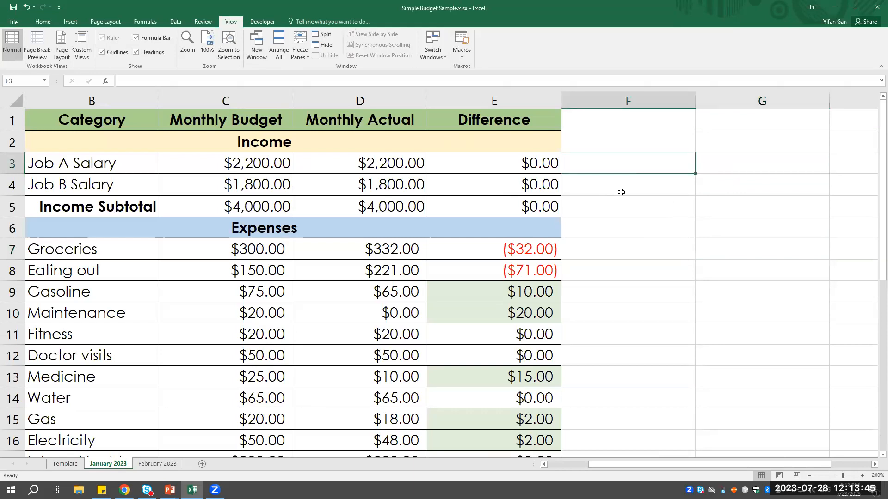
{"action": "left_click", "coordinate": [622, 192]}
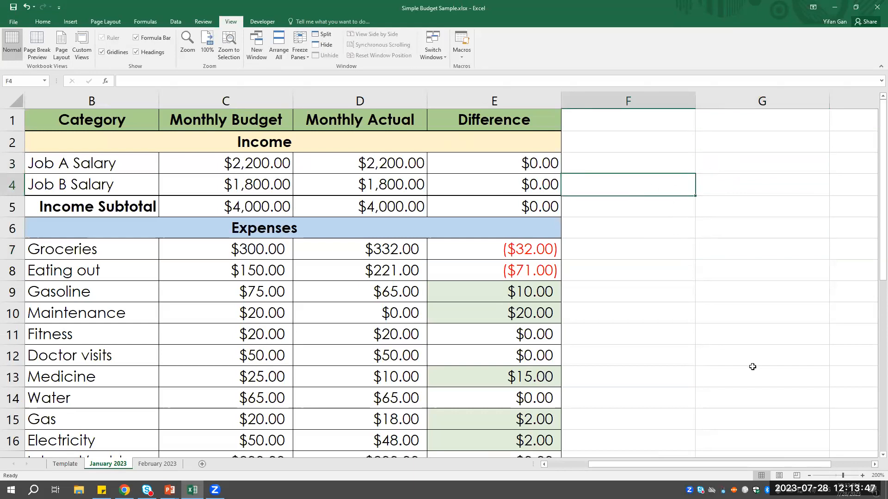
{"action": "key", "text": "Right"}
{"action": "key", "text": "Up"}
{"action": "key", "text": "Left"}
{"action": "key", "text": "Down"}
{"action": "key", "text": "Right"}
{"action": "key", "text": "Up"}
{"action": "key", "text": "Left"}
{"action": "key", "text": "Down"}
{"action": "key", "text": "Right"}
{"action": "key", "text": "Up"}
{"action": "key", "text": "Left"}
{"action": "key", "text": "Right"}
{"action": "key", "text": "Down"}
{"action": "key", "text": "Down"}
{"action": "key", "text": "Left"}
{"action": "key", "text": "Up"}
{"action": "key", "text": "Up"}
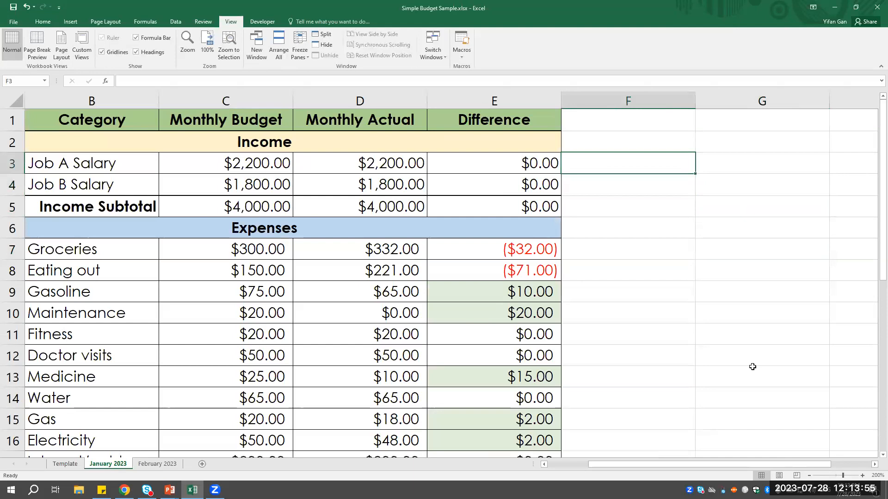
{"action": "key", "text": "Up"}
{"action": "key", "text": "Up"}
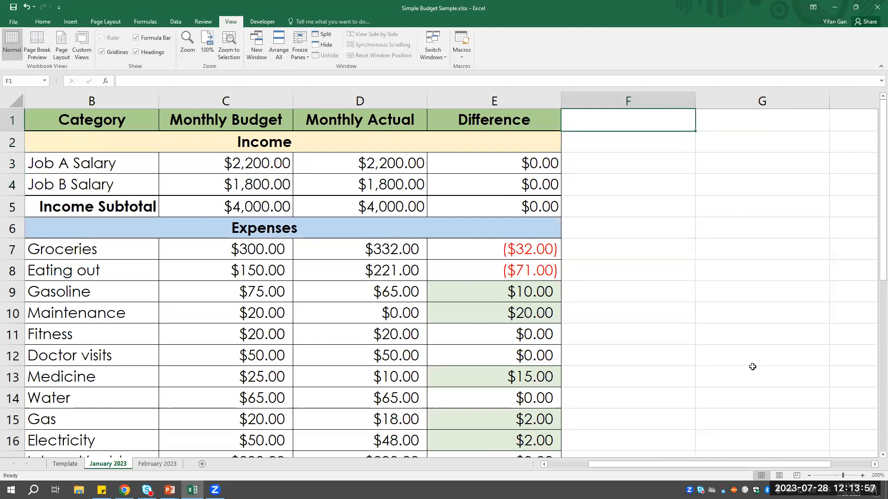
{"action": "key", "text": "Down"}
{"action": "key", "text": "Right"}
{"action": "key", "text": "Down"}
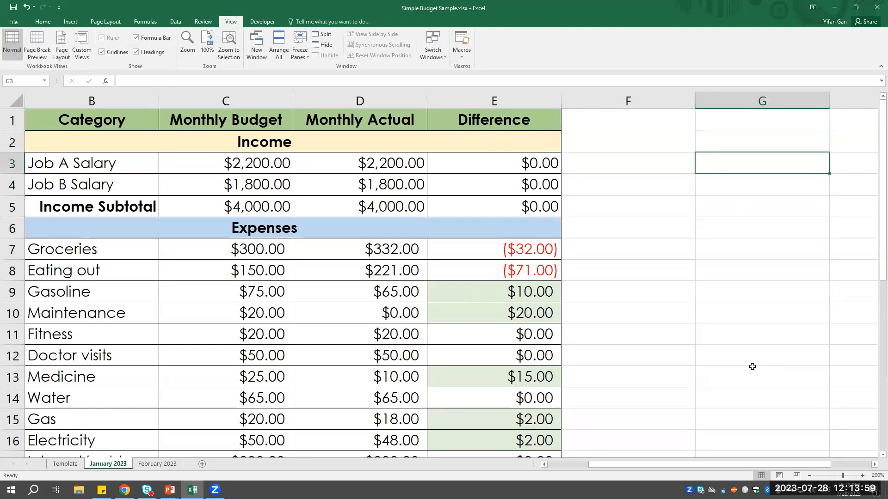
{"action": "key", "text": "Left"}
{"action": "key", "text": "Down"}
{"action": "key", "text": "Right"}
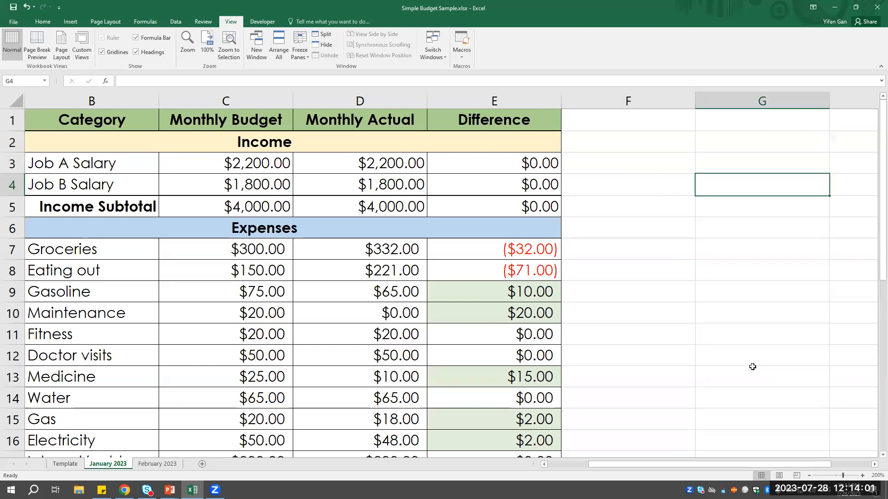
{"action": "key", "text": "Up"}
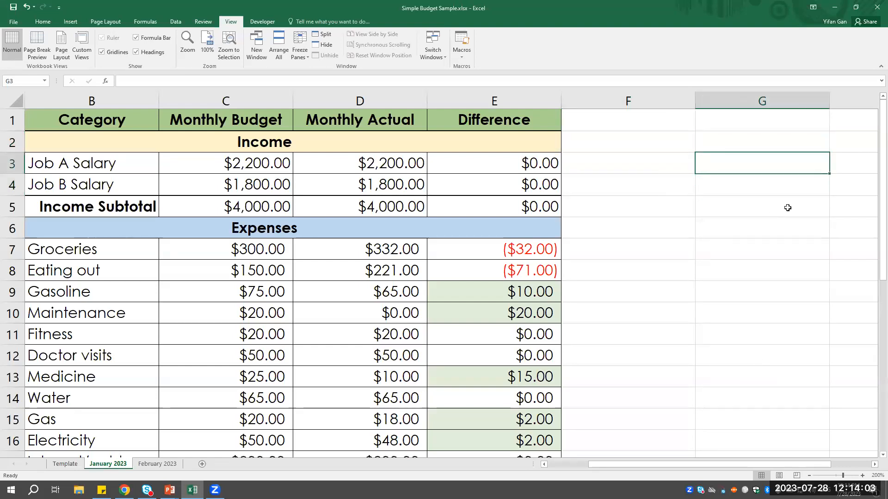
- Select several cell ranges in turn, including F3:G5, G6:G9 and B3:F7, then select only cell G4
{"action": "left_click_drag", "start_coordinate": [658, 168], "coordinate": [741, 206]}
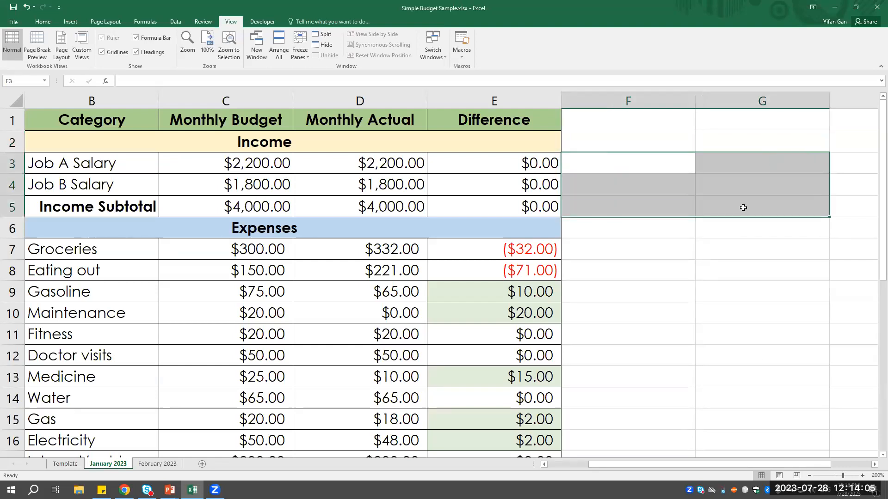
{"action": "left_click_drag", "start_coordinate": [713, 235], "coordinate": [721, 289]}
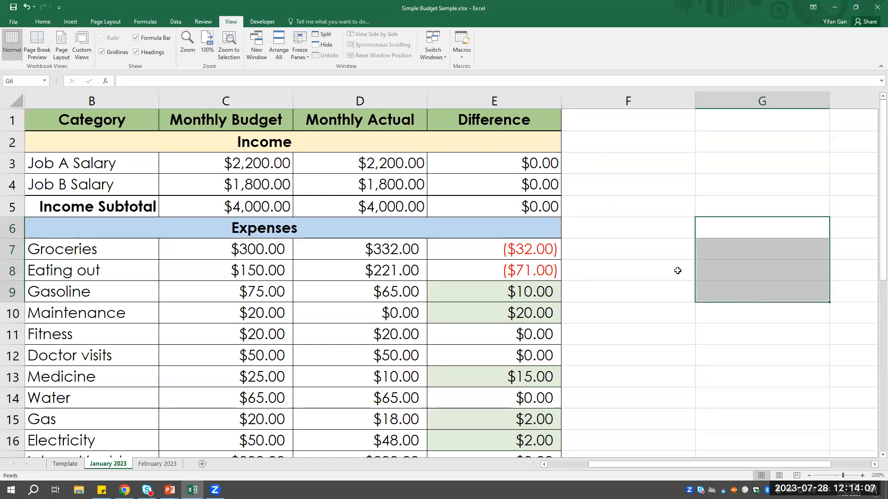
{"action": "left_click_drag", "start_coordinate": [606, 209], "coordinate": [617, 266]}
{"action": "left_click_drag", "start_coordinate": [451, 168], "coordinate": [654, 249]}
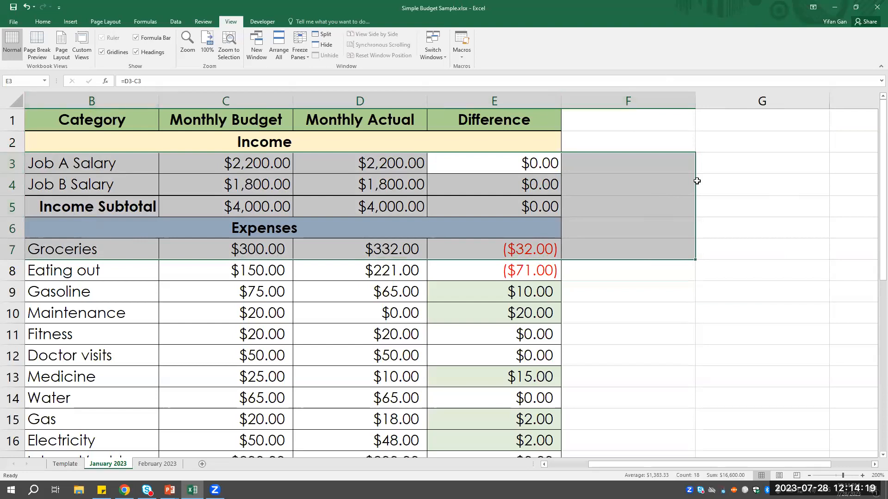
{"action": "left_click", "coordinate": [736, 180]}
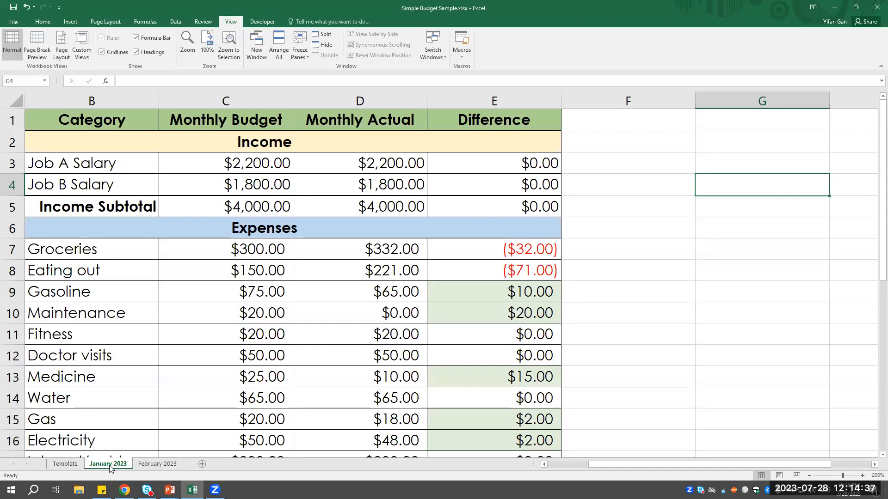
- Look through the February 2023 and Template worksheets and return to the January 2023 worksheet
{"action": "left_click", "coordinate": [162, 465]}
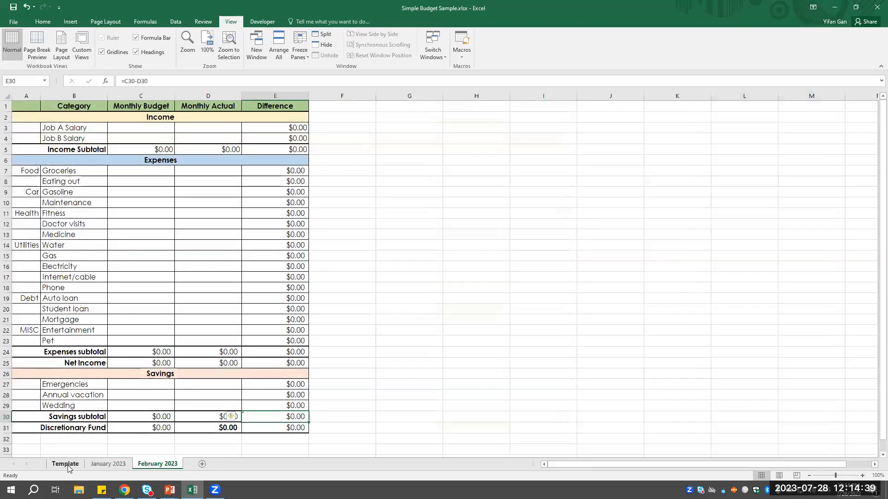
{"action": "left_click", "coordinate": [67, 464]}
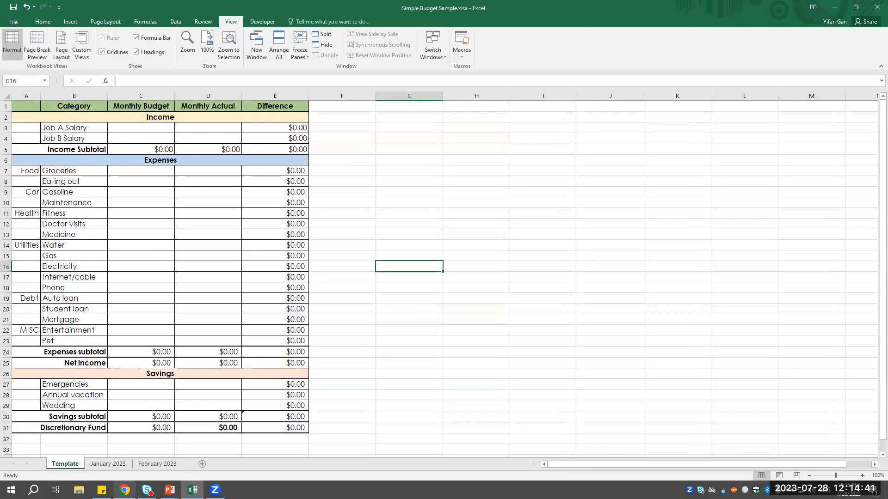
{"action": "left_click", "coordinate": [88, 465]}
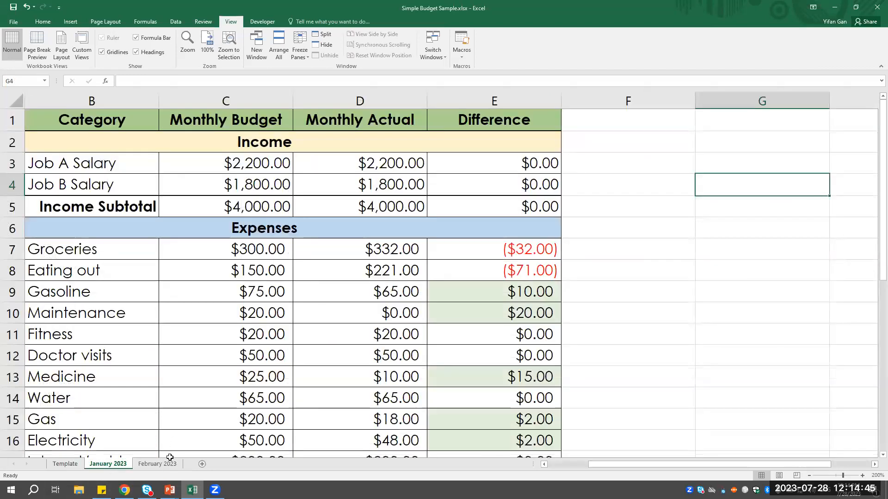
{"action": "left_click", "coordinate": [171, 465]}
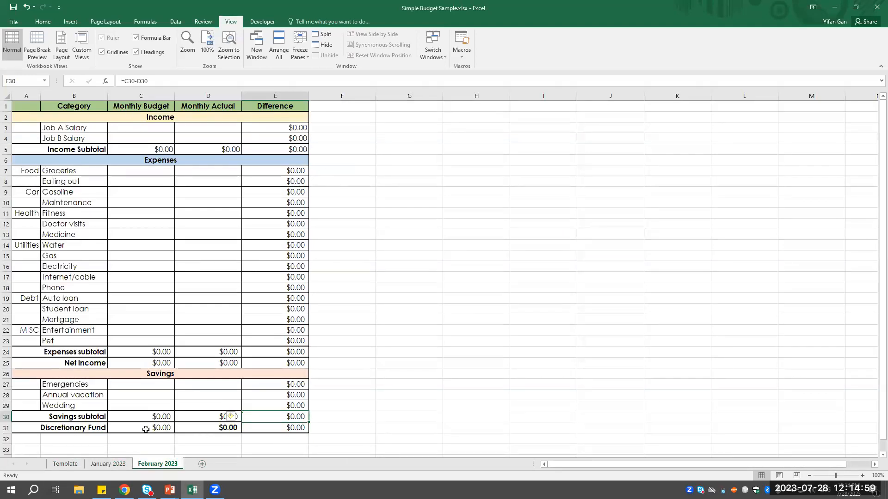
{"action": "left_click", "coordinate": [63, 468]}
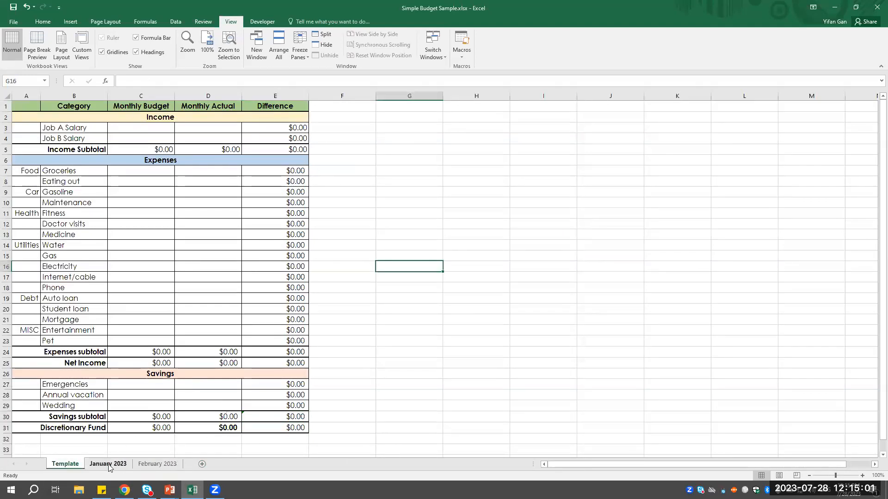
{"action": "left_click", "coordinate": [107, 463]}
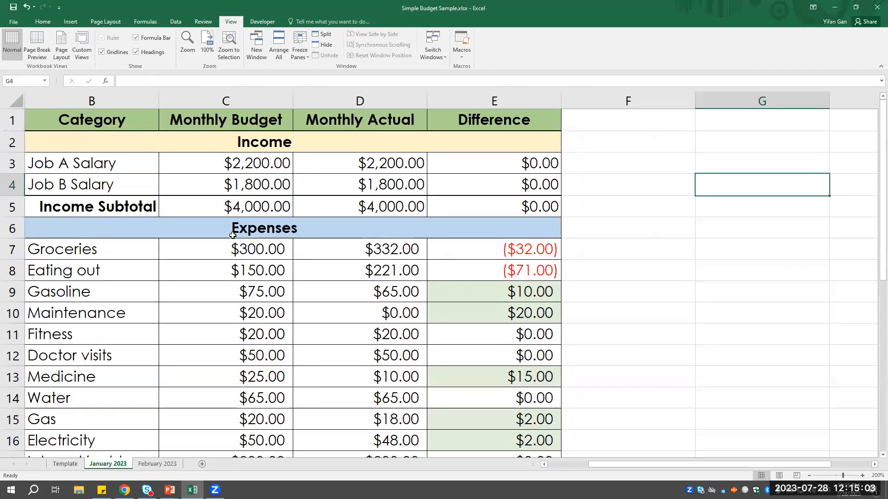
- Enter the formula =1+1 in cell G3 and reselect that cell to view its formula
{"action": "left_click", "coordinate": [715, 162]}
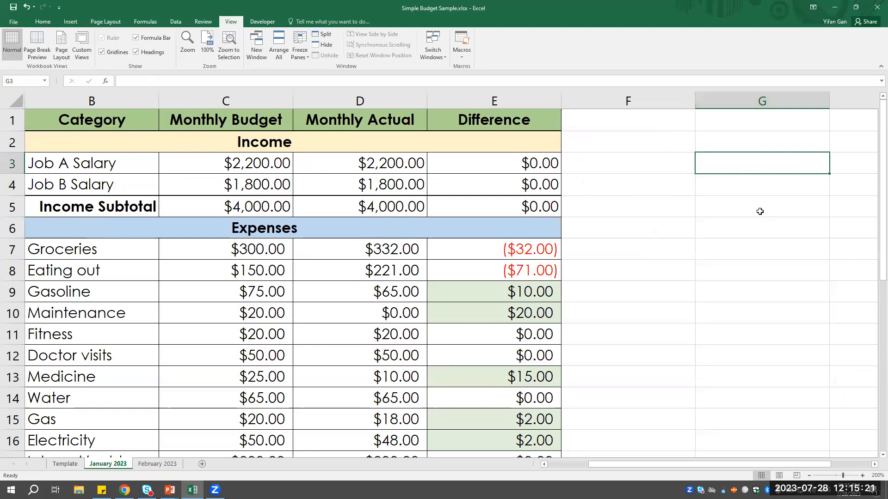
{"action": "type", "text": "="}
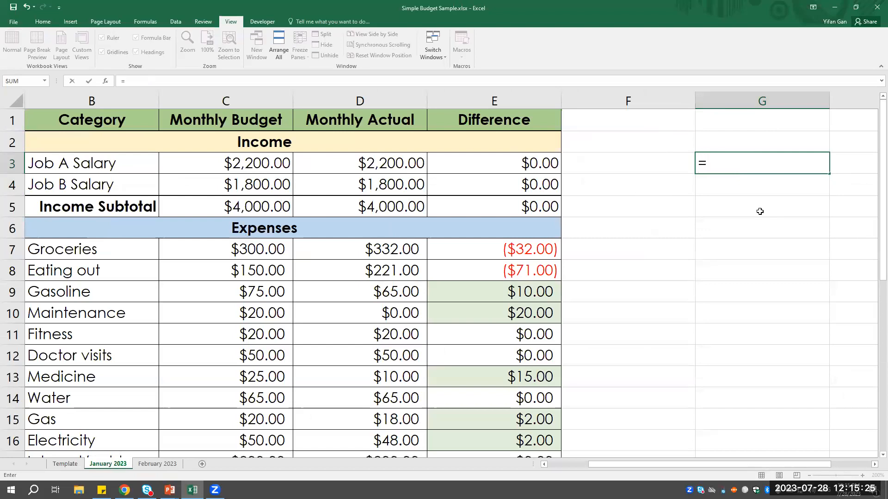
{"action": "type", "text": "1+1"}
{"action": "key", "text": "Return"}
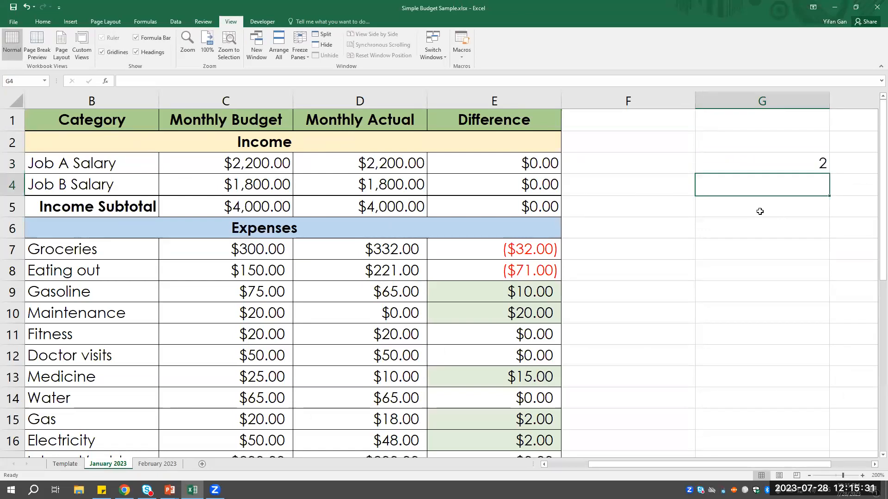
{"action": "key", "text": "Up"}
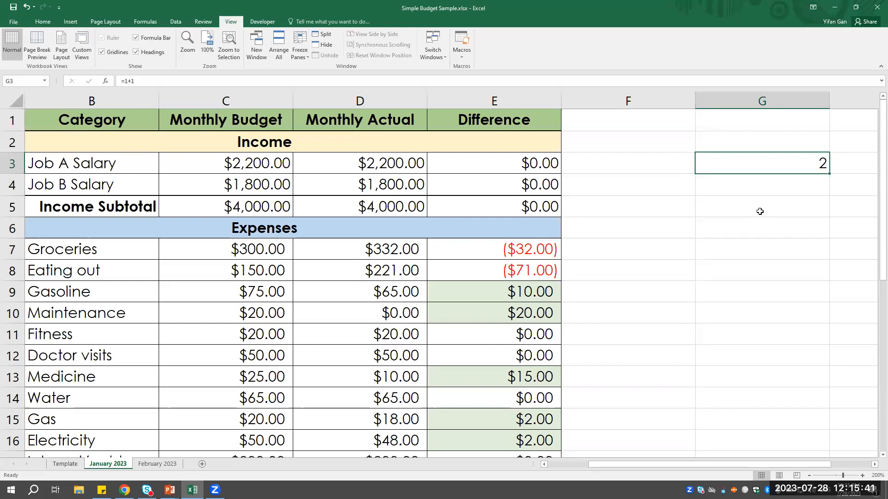
- Replace the contents of G3 with the formula =C3+D3, adding the Job A Salary budget and actual amounts, and reselect the cell
{"action": "key", "text": "BackSpace"}
{"action": "type", "text": "="}
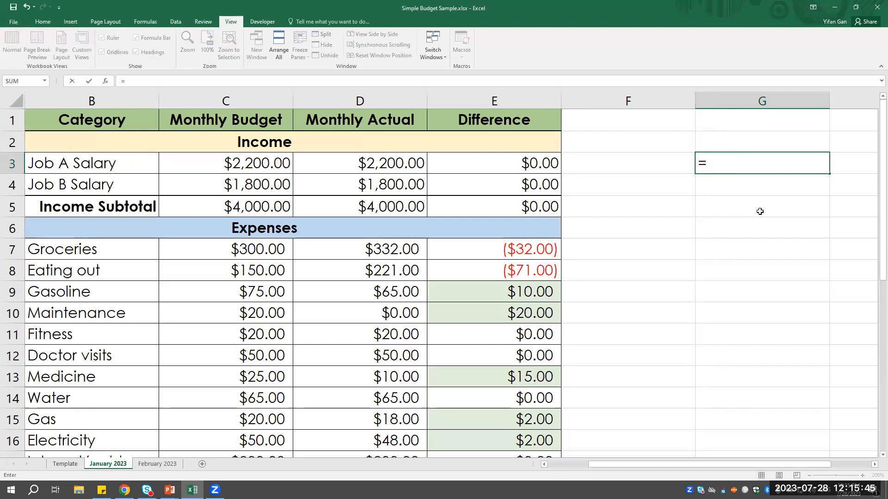
{"action": "left_click", "coordinate": [243, 166]}
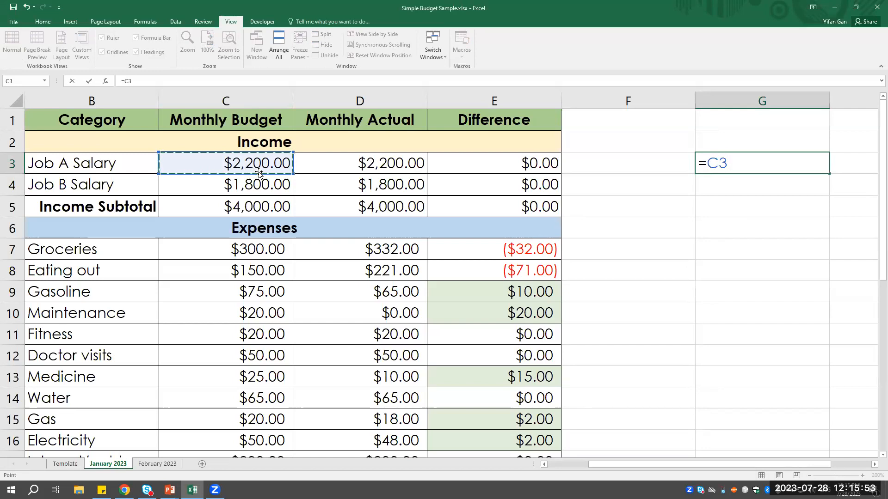
{"action": "type", "text": "+"}
{"action": "left_click", "coordinate": [372, 164]}
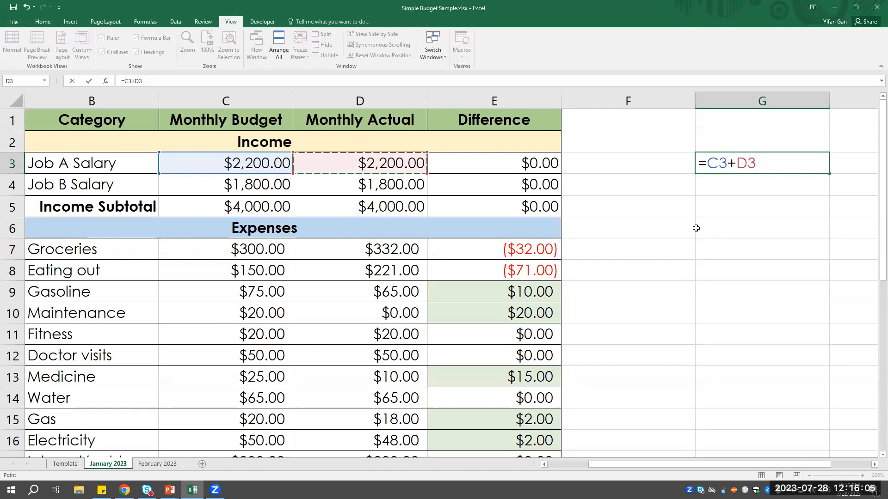
{"action": "key", "text": "Return"}
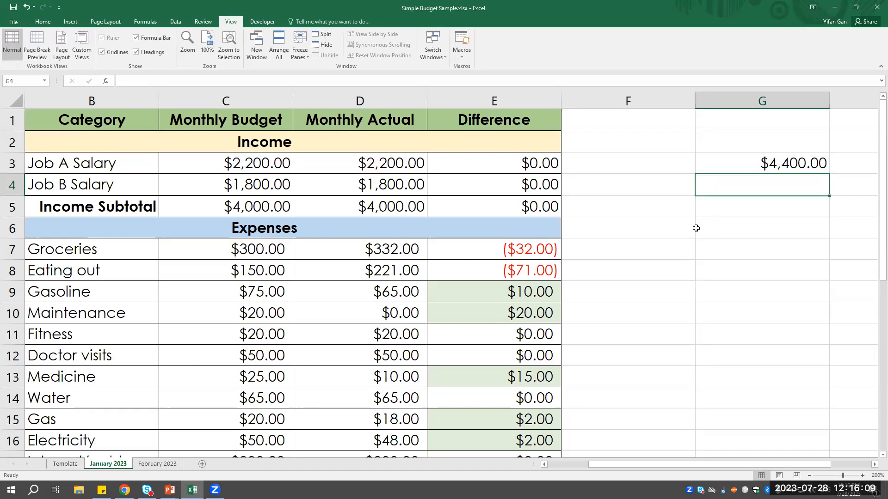
{"action": "key", "text": "Up"}
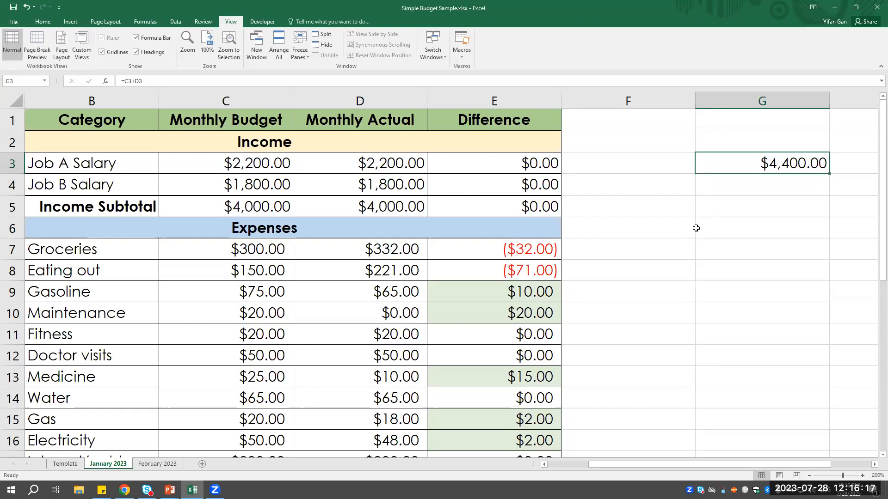
- Replace the contents of G3 with the formula =SUM(C3:D3), totalling the Job A Salary amounts, and reselect the cell to view its formula
{"action": "key", "text": "Delete"}
{"action": "type", "text": "="}
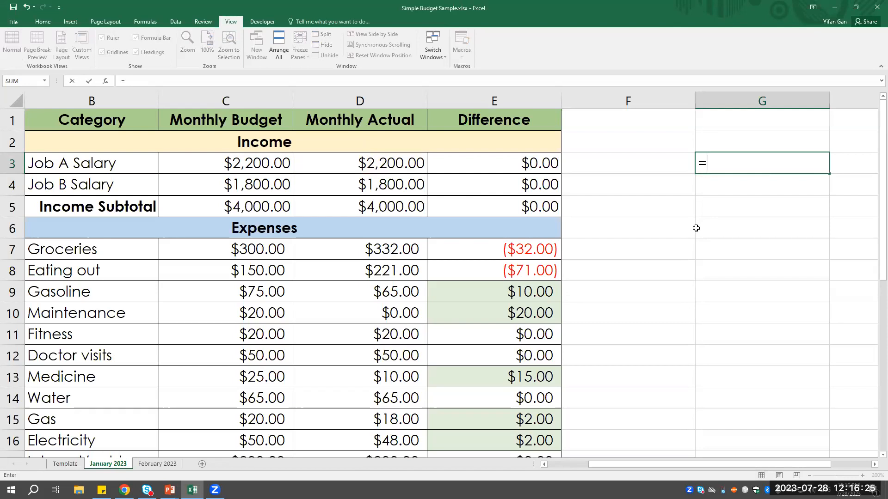
{"action": "type", "text": "SUM"}
{"action": "left_click_drag", "start_coordinate": [738, 163], "coordinate": [702, 165]}
{"action": "left_click", "coordinate": [737, 165]}
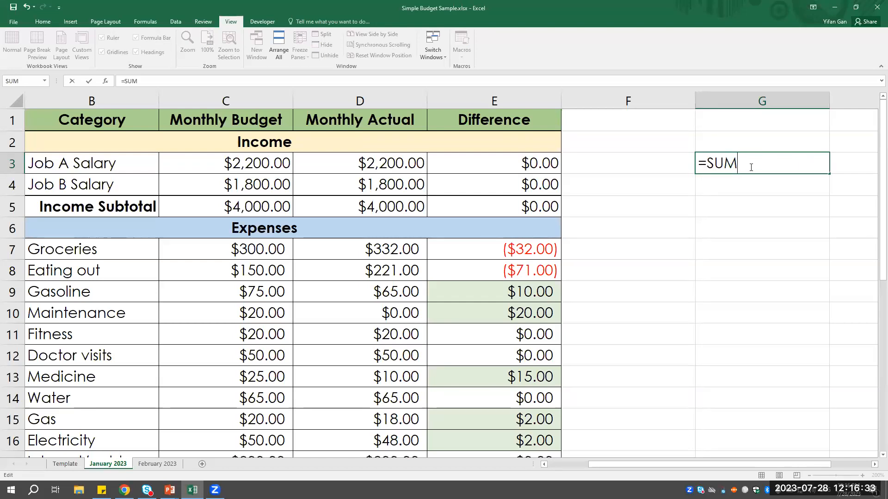
{"action": "left_click_drag", "start_coordinate": [737, 164], "coordinate": [699, 164]}
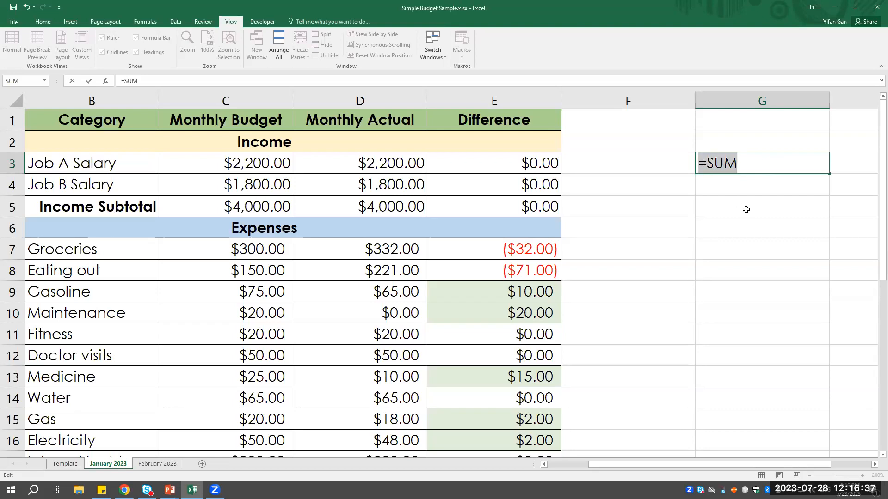
{"action": "type", "text": "="}
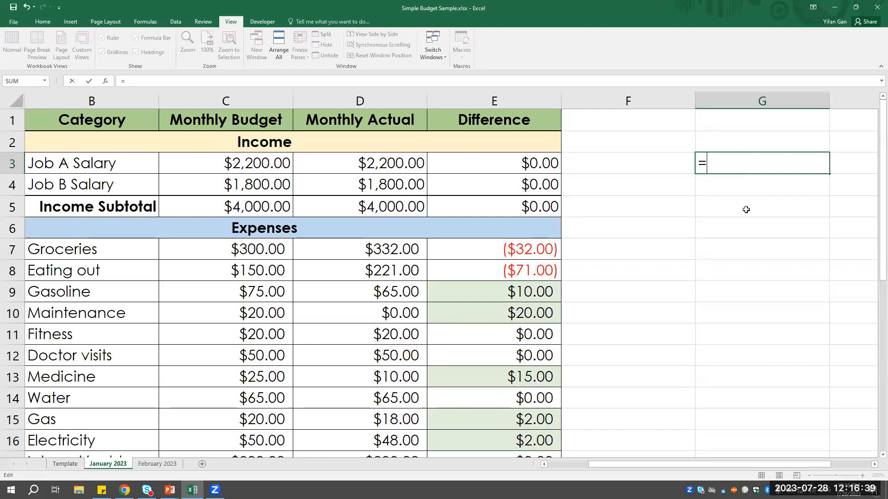
{"action": "type", "text": "SUM"}
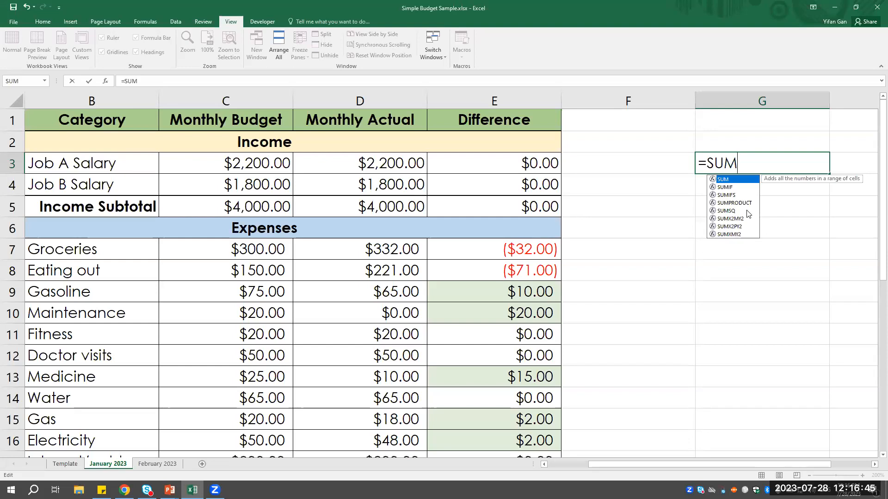
{"action": "type", "text": "("}
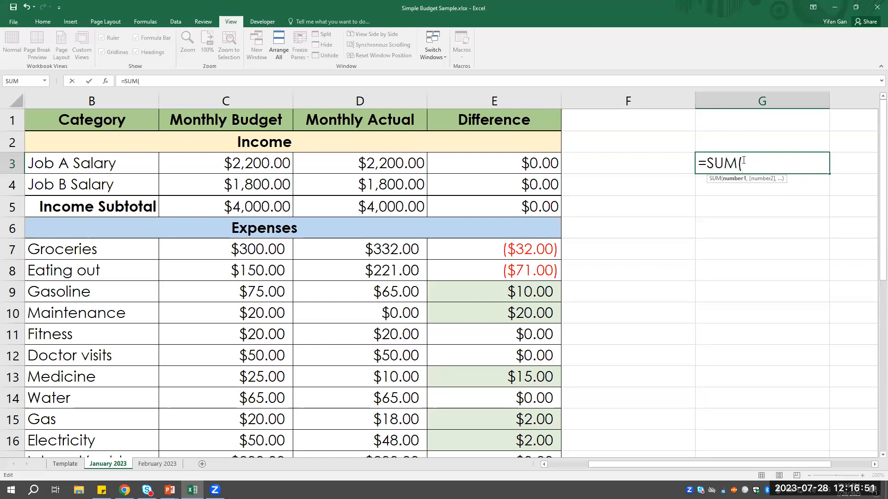
{"action": "left_click_drag", "start_coordinate": [207, 166], "coordinate": [338, 159]}
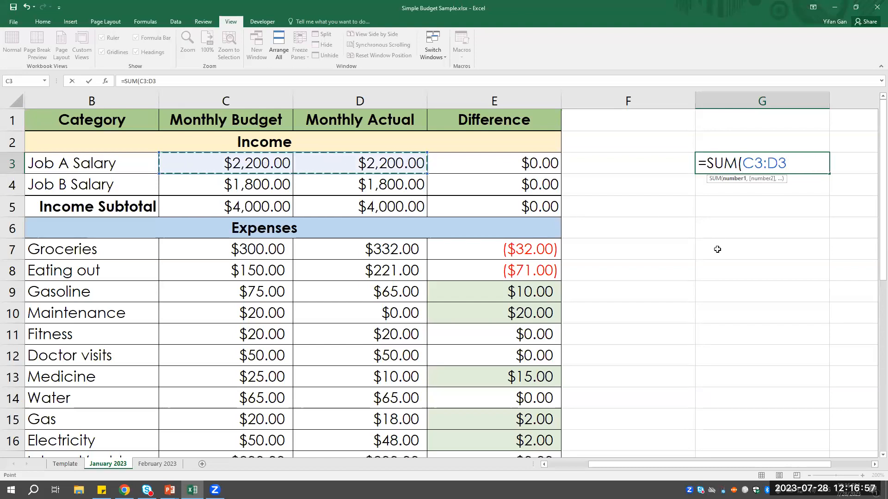
{"action": "type", "text": ")"}
{"action": "key", "text": "Return"}
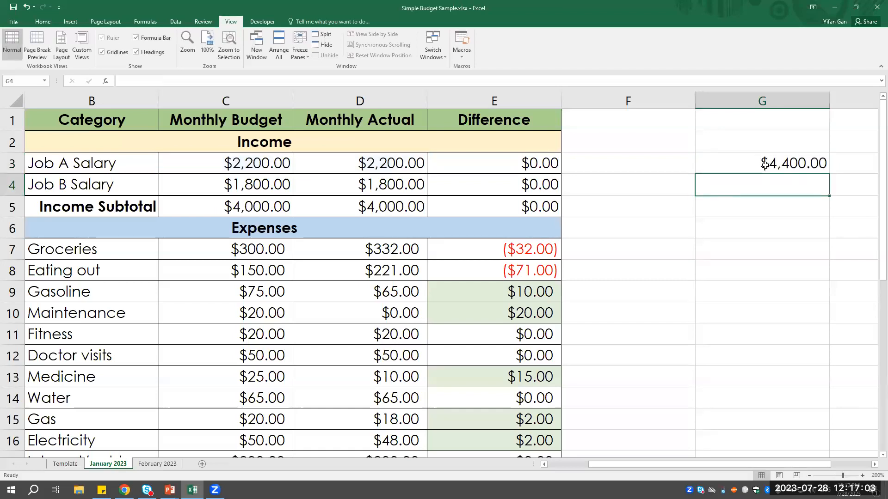
{"action": "left_click", "coordinate": [764, 164]}
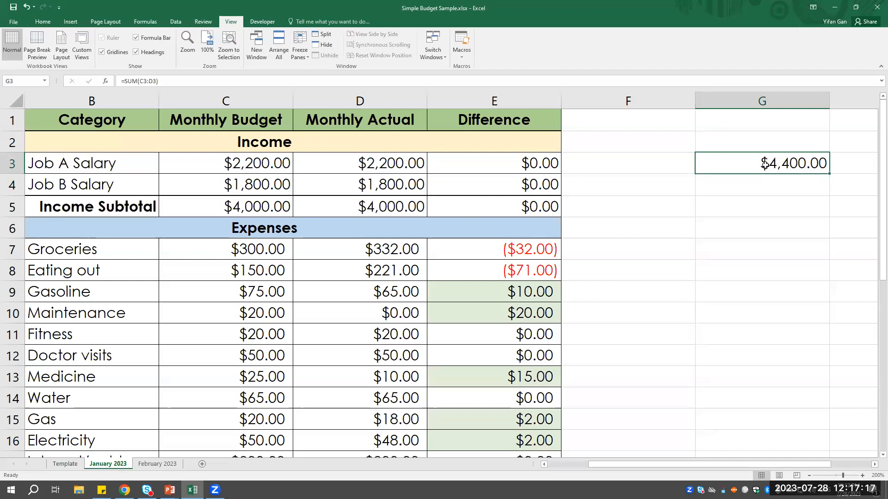
- Clear the SUM formula from cell G3
{"action": "key", "text": "Delete"}
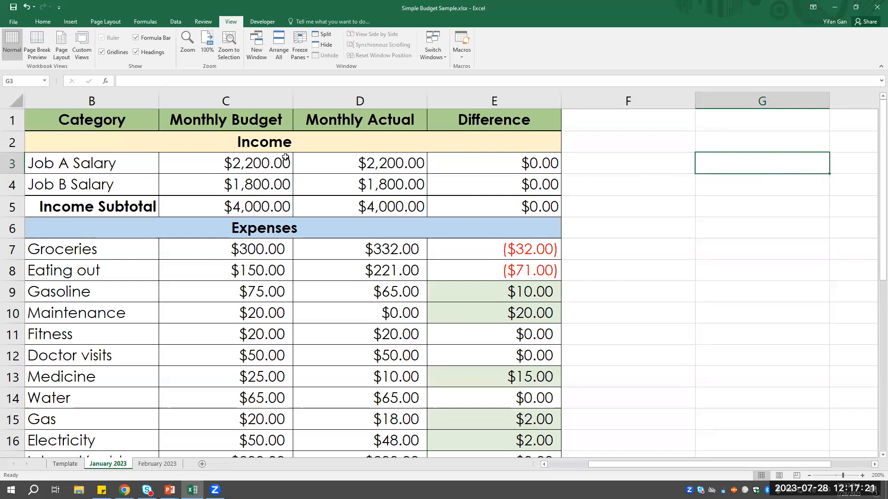
{"action": "scroll", "coordinate": [294, 210], "scroll_direction": "down", "scroll_amount": 1}
{"action": "scroll", "coordinate": [299, 218], "scroll_direction": "up", "scroll_amount": 1}
{"action": "left_click_drag", "start_coordinate": [593, 465], "coordinate": [547, 465]}
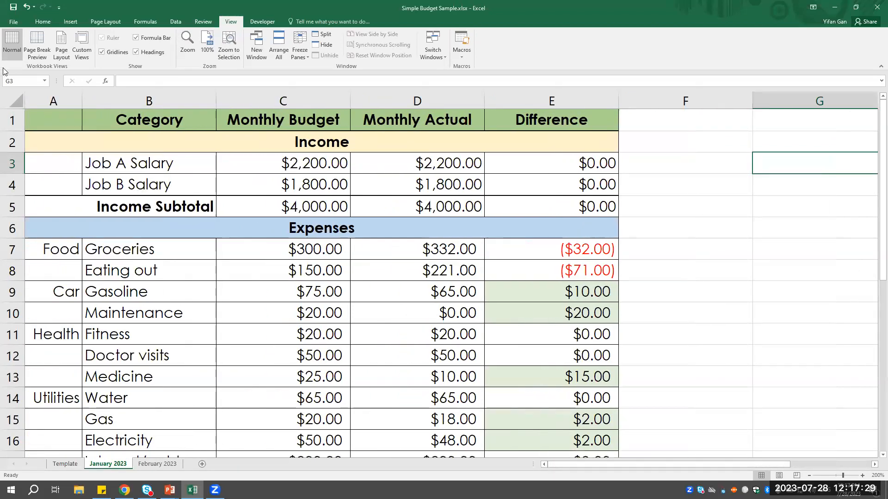
- Go through the row 1 header cells Category, Monthly Budget, Monthly Actual and Difference
{"action": "left_click", "coordinate": [136, 125]}
{"action": "left_click", "coordinate": [285, 121]}
{"action": "left_click", "coordinate": [408, 122]}
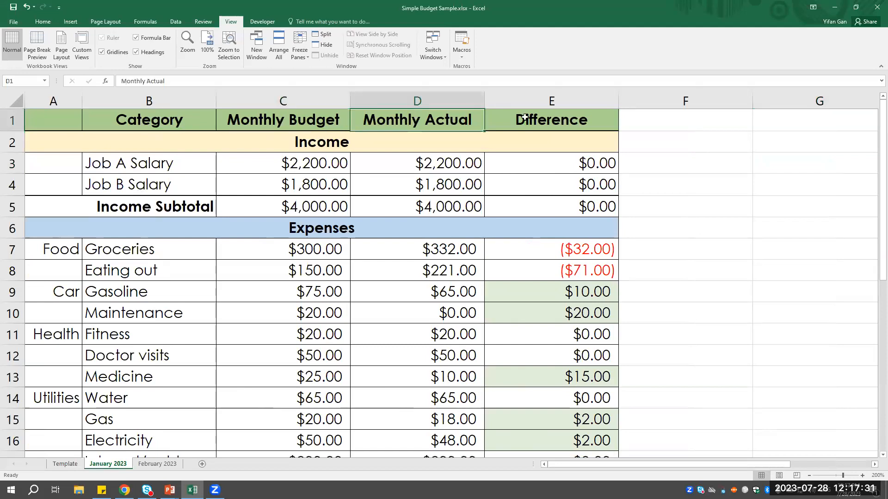
{"action": "left_click", "coordinate": [575, 117]}
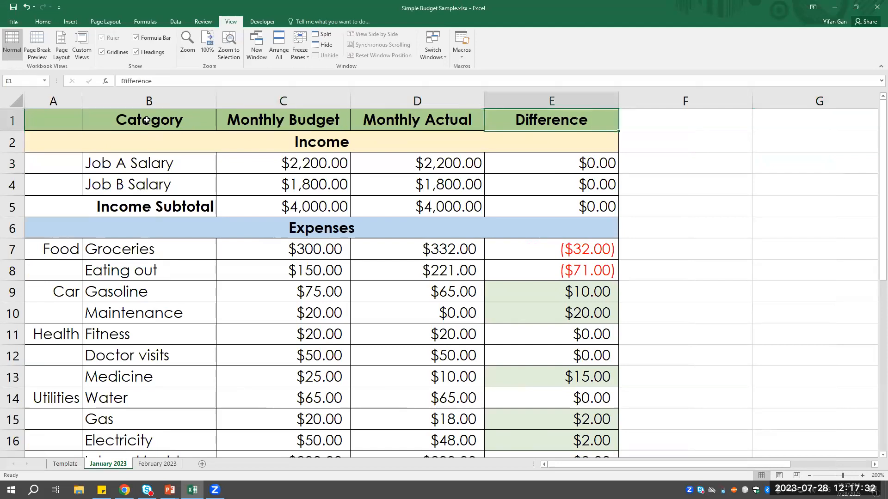
{"action": "left_click", "coordinate": [267, 126]}
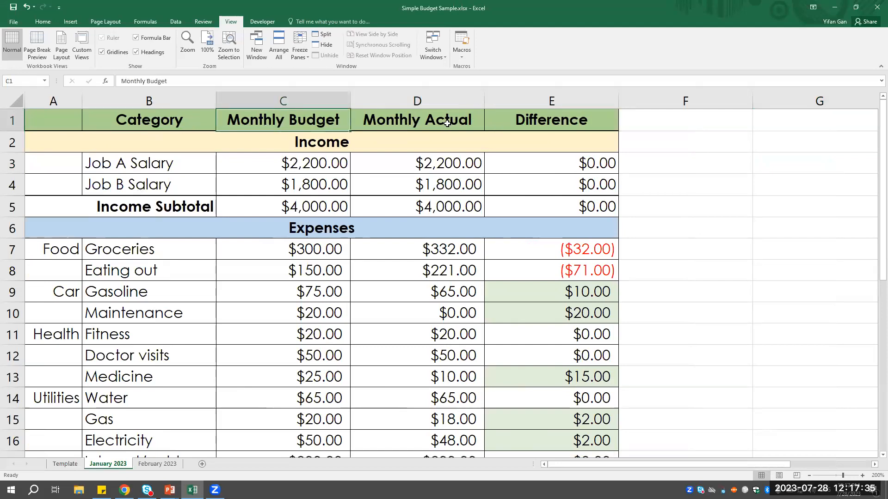
{"action": "left_click", "coordinate": [478, 124]}
{"action": "left_click", "coordinate": [543, 126]}
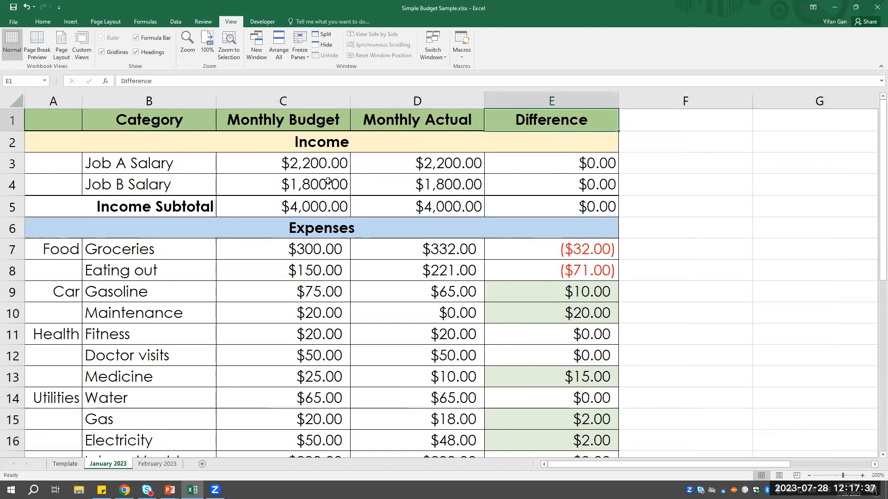
- Go through the Expenses, Savings and Income section headings by selecting each one
{"action": "left_click", "coordinate": [318, 231]}
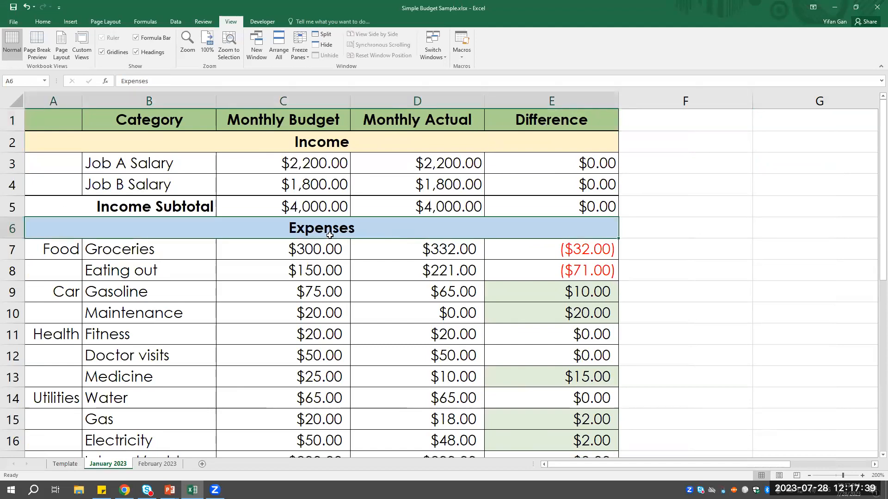
{"action": "scroll", "coordinate": [329, 235], "scroll_direction": "down", "scroll_amount": 6}
{"action": "left_click", "coordinate": [333, 278]}
{"action": "scroll", "coordinate": [335, 282], "scroll_direction": "up", "scroll_amount": 6}
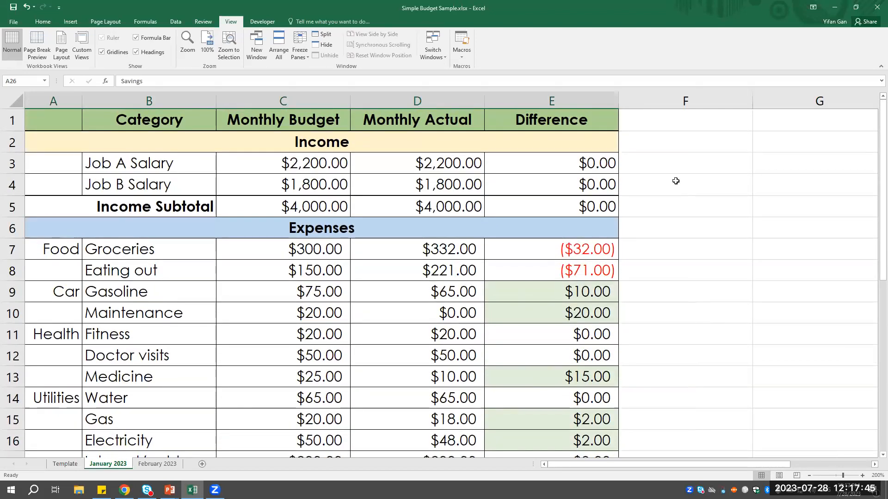
{"action": "left_click", "coordinate": [299, 149]}
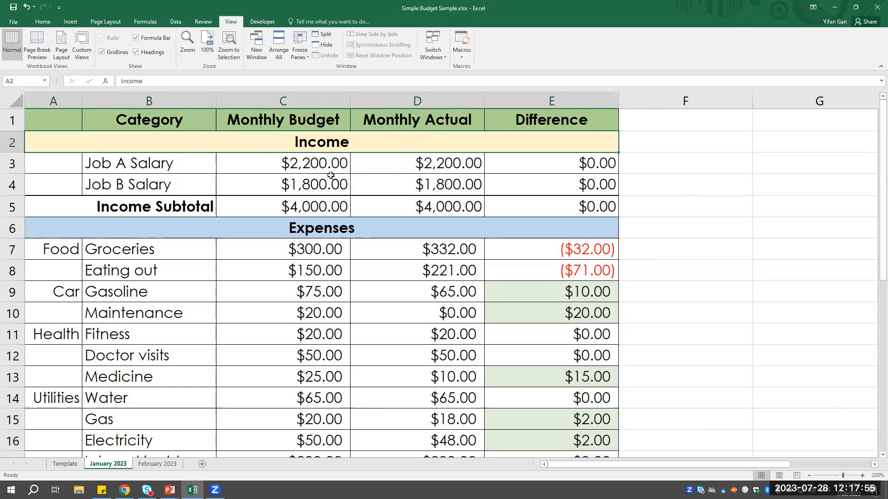
- Examine the Job A and Job B Salary budget amounts in C3 and C4 and the Income Subtotal formula in C5
{"action": "left_click", "coordinate": [175, 167]}
{"action": "left_click", "coordinate": [294, 165]}
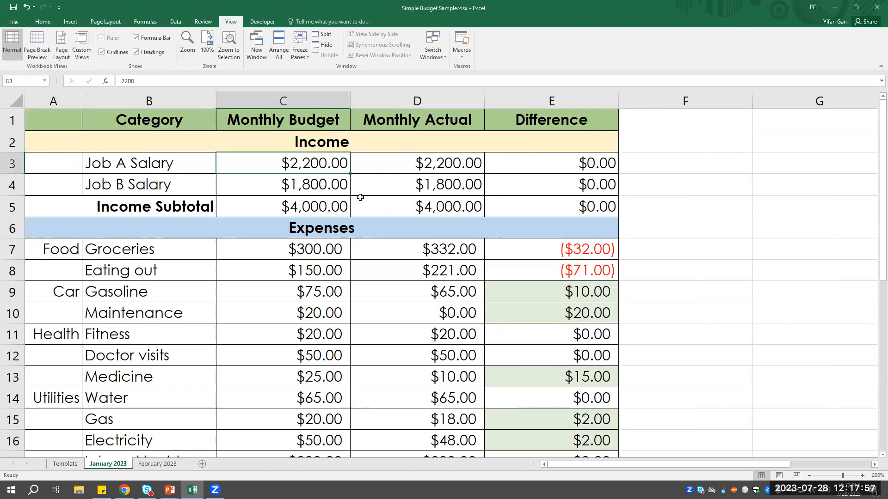
{"action": "left_click", "coordinate": [293, 188]}
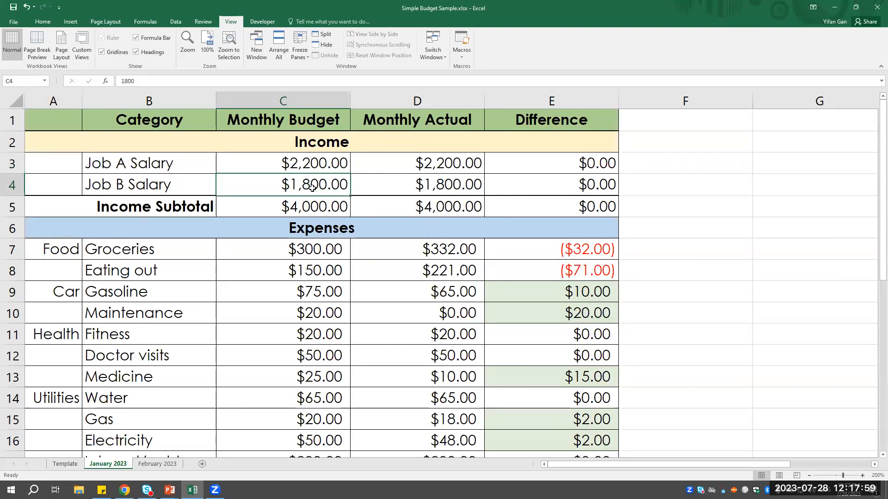
{"action": "left_click", "coordinate": [329, 210]}
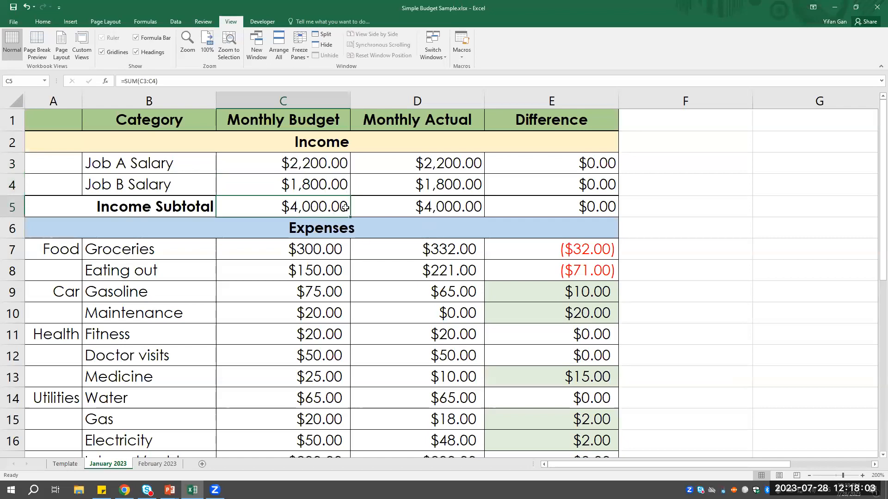
- Examine the Monthly Budget column with its income range C3:C5, and the Monthly Actual column with its salary amounts in D4 and D3
{"action": "left_click", "coordinate": [326, 121]}
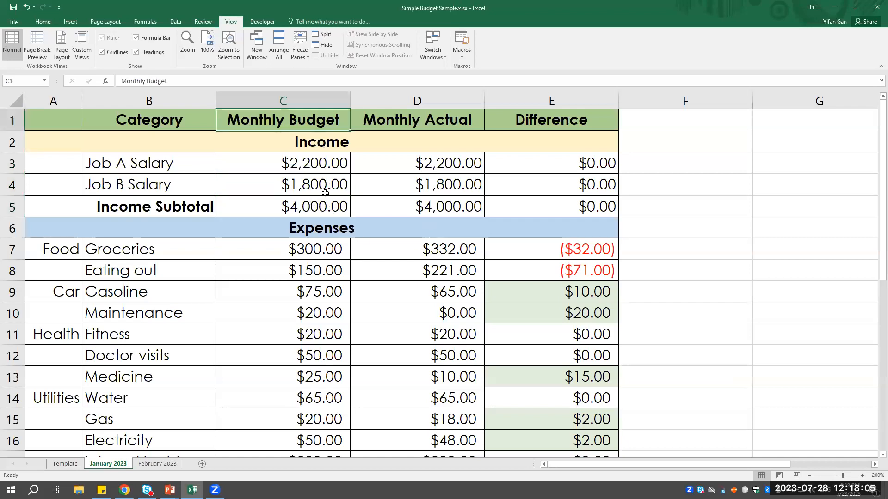
{"action": "left_click", "coordinate": [311, 98]}
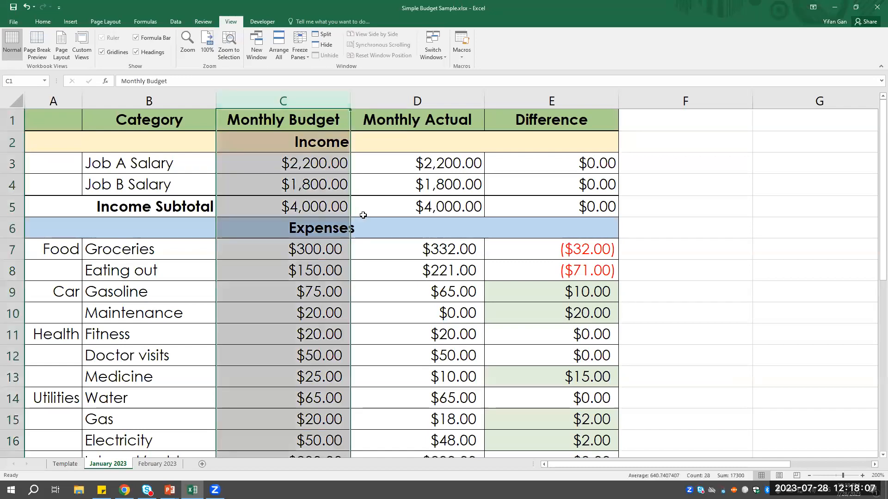
{"action": "left_click_drag", "start_coordinate": [319, 165], "coordinate": [324, 194]}
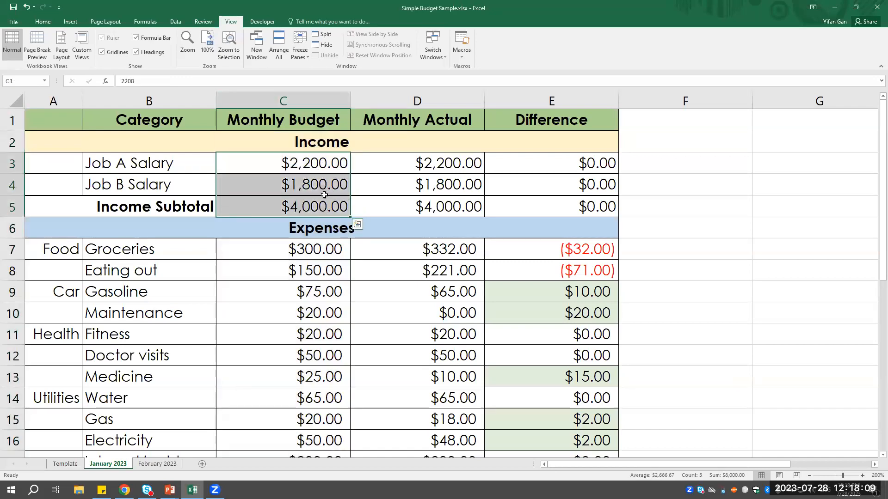
{"action": "left_click", "coordinate": [436, 103]}
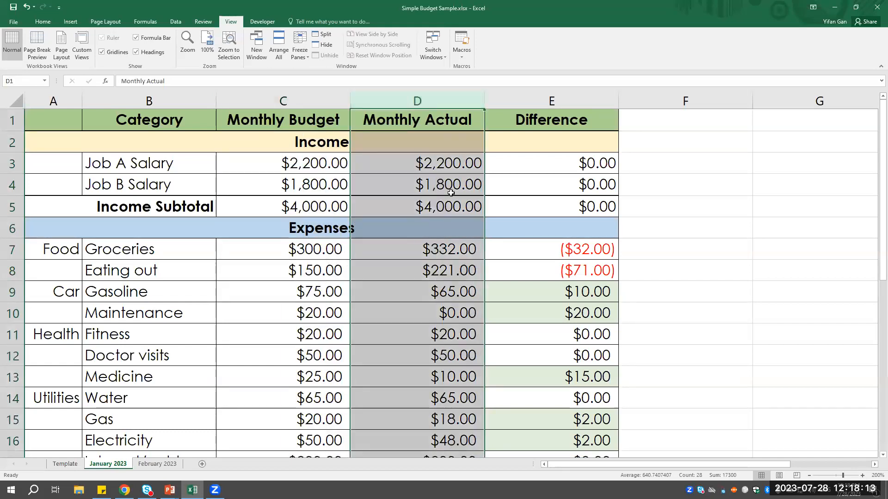
{"action": "left_click", "coordinate": [451, 191]}
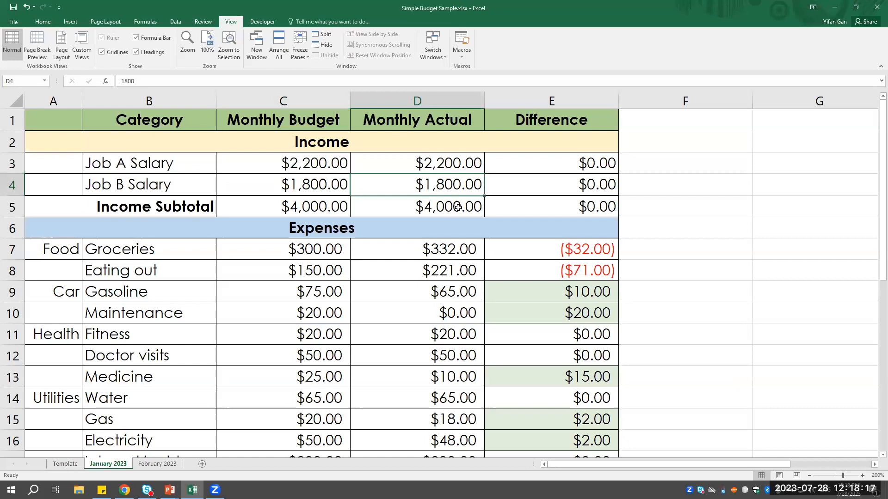
{"action": "left_click", "coordinate": [462, 164]}
{"action": "left_click_drag", "start_coordinate": [293, 167], "coordinate": [337, 164]}
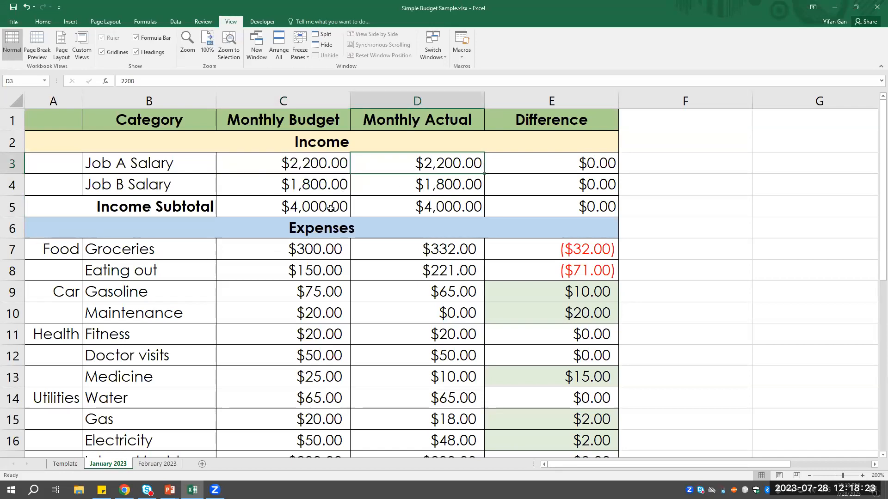
- Inspect the contents of the Income Subtotal cells C5, D5 and E5 for budget, actual and difference
{"action": "left_click", "coordinate": [348, 208]}
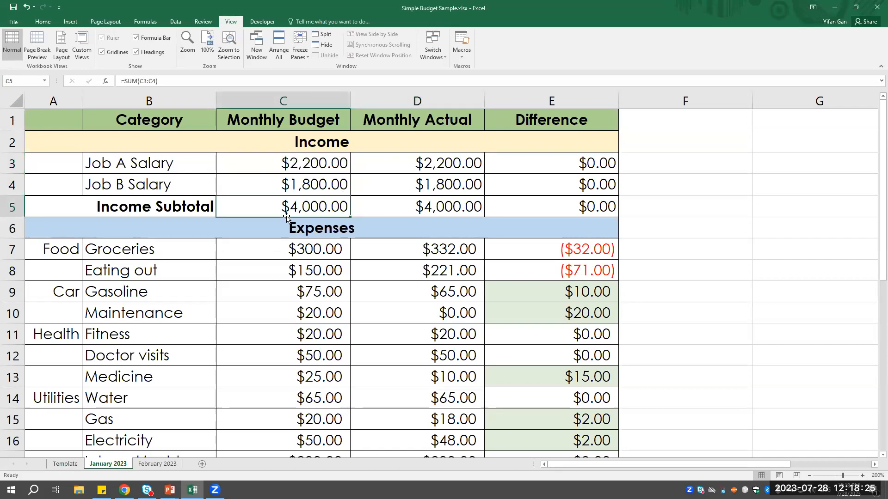
{"action": "left_click", "coordinate": [418, 207]}
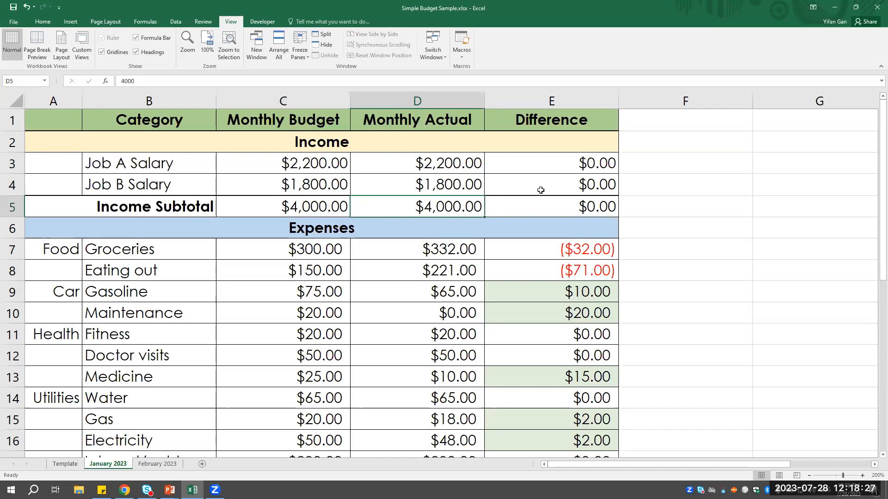
{"action": "left_click", "coordinate": [574, 200]}
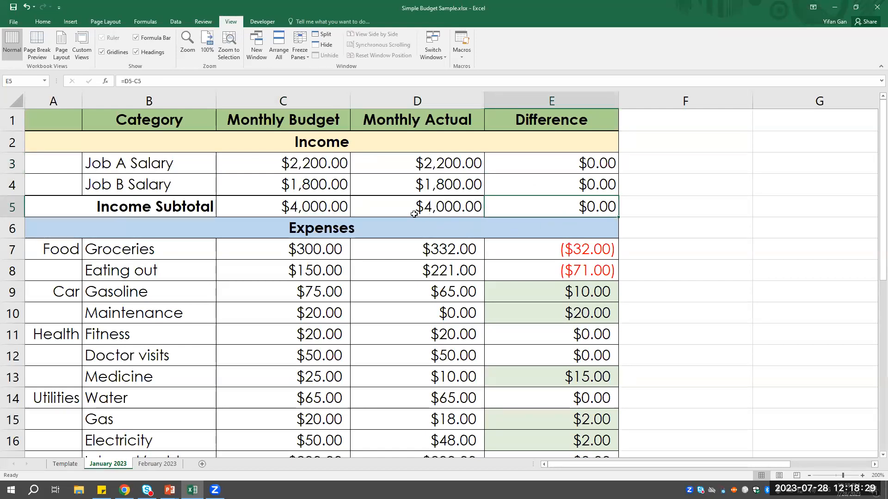
- Examine the Groceries row under the Expenses heading: budget in C7, actual in D7 and the difference formula in E7
{"action": "scroll", "coordinate": [319, 216], "scroll_direction": "down", "scroll_amount": 2}
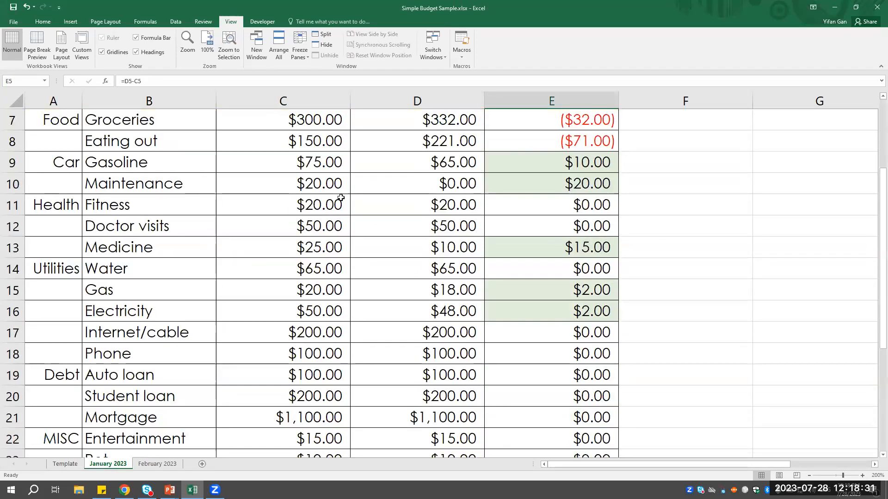
{"action": "scroll", "coordinate": [317, 179], "scroll_direction": "up", "scroll_amount": 1}
{"action": "left_click", "coordinate": [326, 165]}
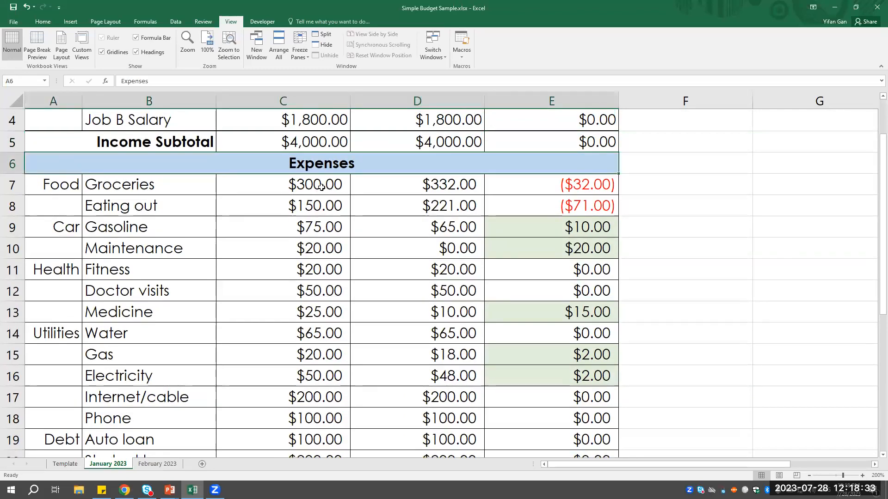
{"action": "scroll", "coordinate": [319, 138], "scroll_direction": "up", "scroll_amount": 1}
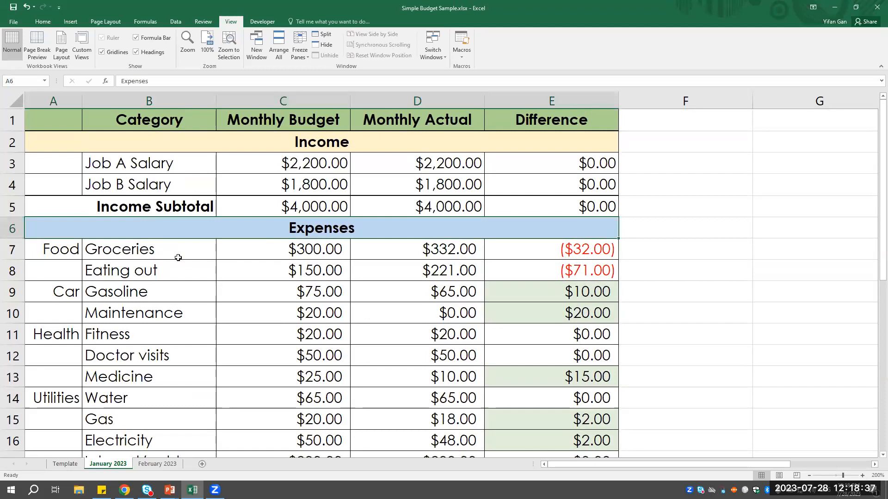
{"action": "left_click", "coordinate": [268, 251]}
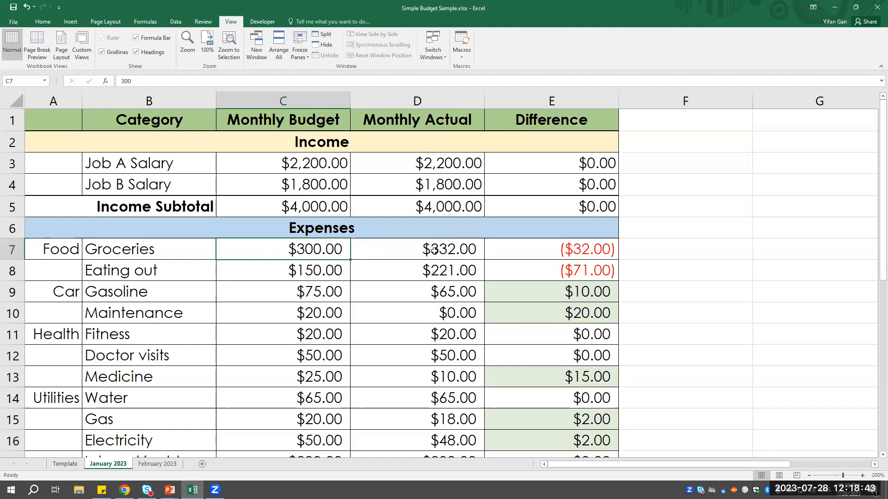
{"action": "left_click", "coordinate": [464, 252]}
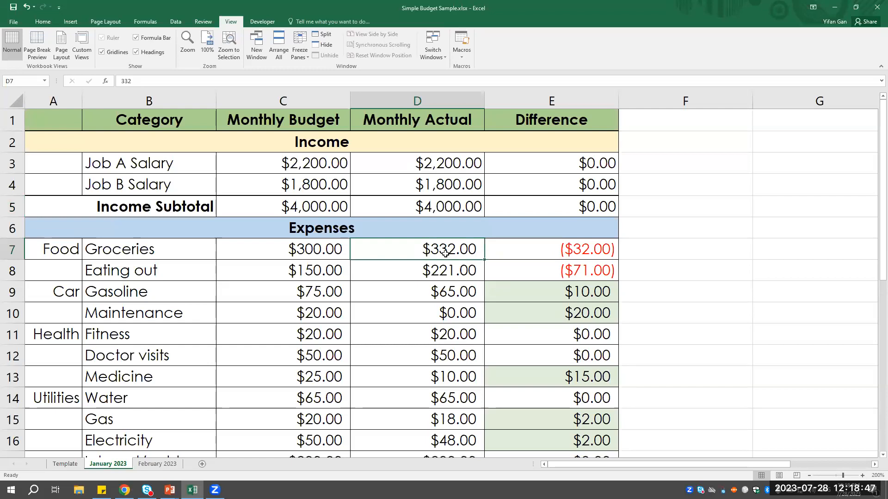
{"action": "left_click", "coordinate": [549, 249]}
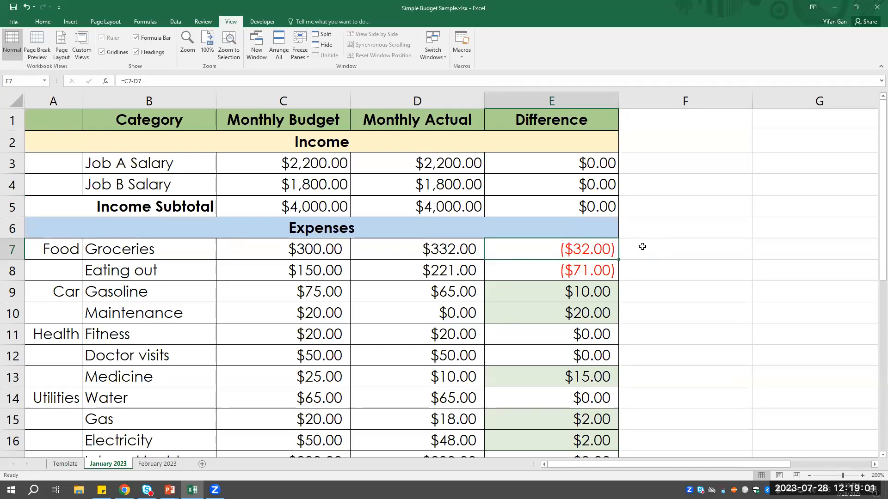
- Compare the Eating out budget in C8 with the actual amount in D8 and inspect the difference formula in E8
{"action": "left_click", "coordinate": [326, 281]}
{"action": "left_click", "coordinate": [395, 268]}
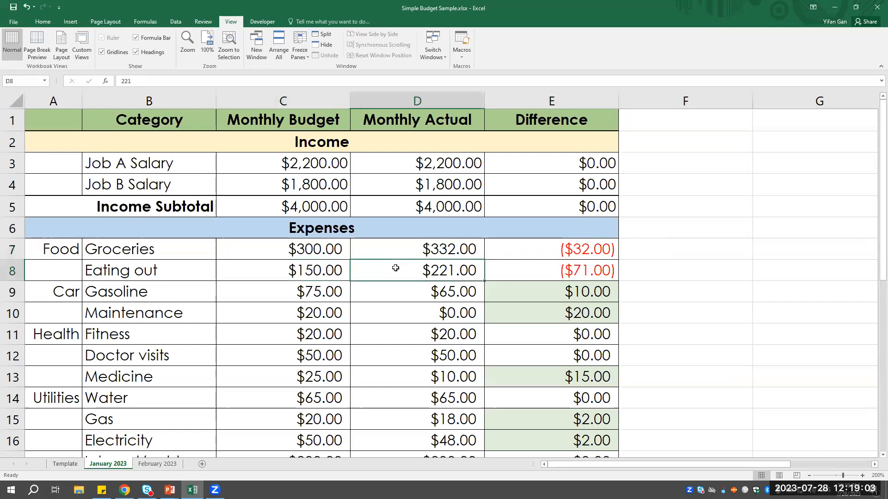
{"action": "left_click", "coordinate": [330, 275]}
{"action": "left_click", "coordinate": [437, 269]}
{"action": "left_click", "coordinate": [511, 265]}
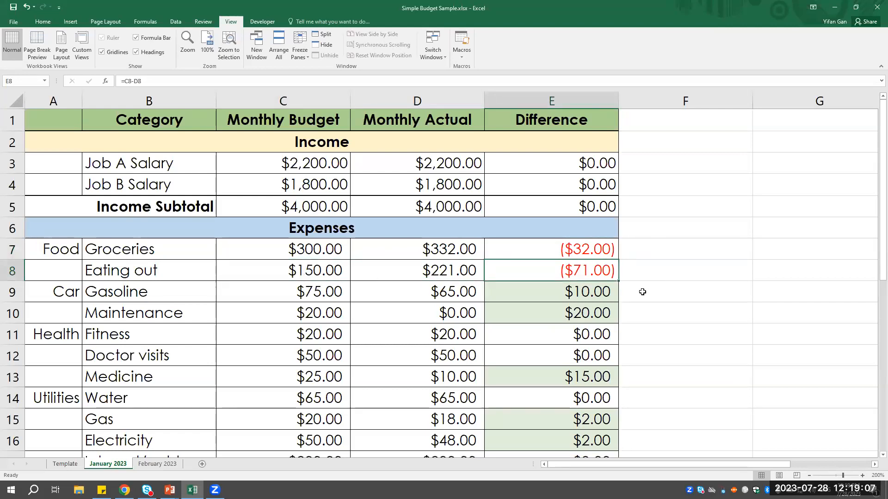
- Examine the Gasoline row's budget, actual and difference cells C9, D9 and E9, along with the Maintenance difference in E10
{"action": "scroll", "coordinate": [294, 277], "scroll_direction": "down", "scroll_amount": 1}
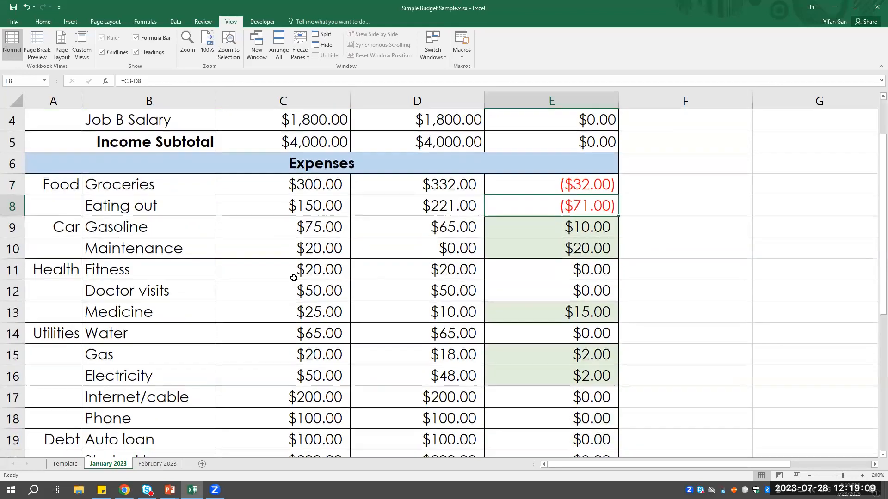
{"action": "left_click", "coordinate": [143, 234]}
{"action": "left_click", "coordinate": [305, 227]}
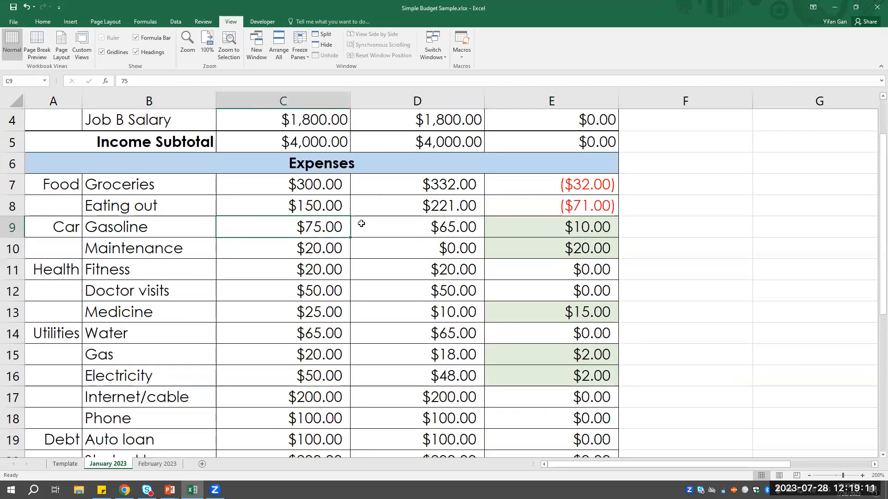
{"action": "left_click", "coordinate": [414, 229]}
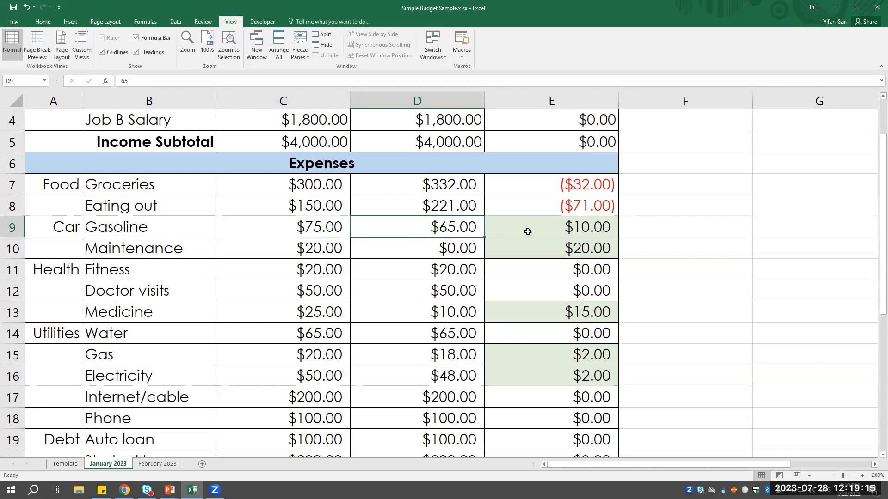
{"action": "left_click", "coordinate": [551, 231]}
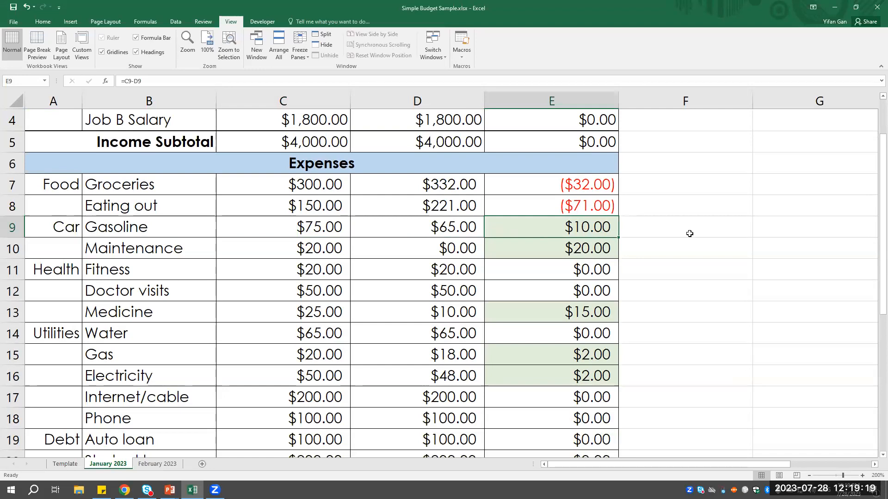
{"action": "left_click", "coordinate": [611, 244]}
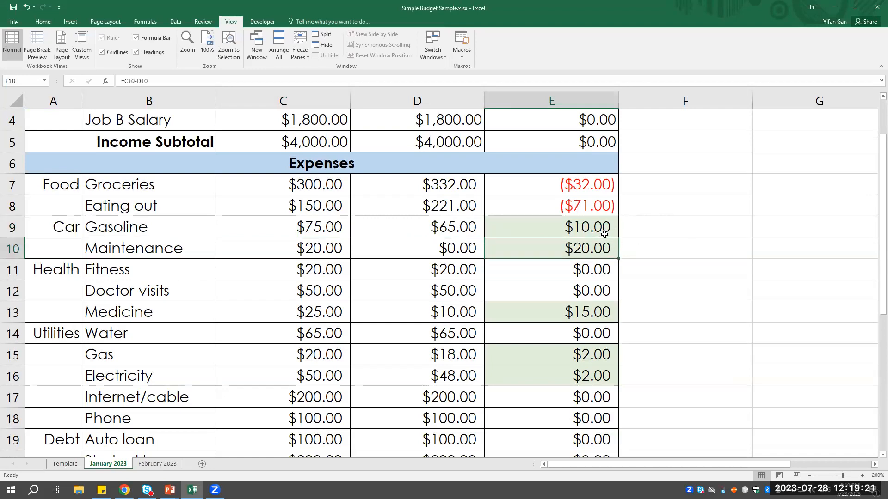
{"action": "left_click", "coordinate": [604, 234]}
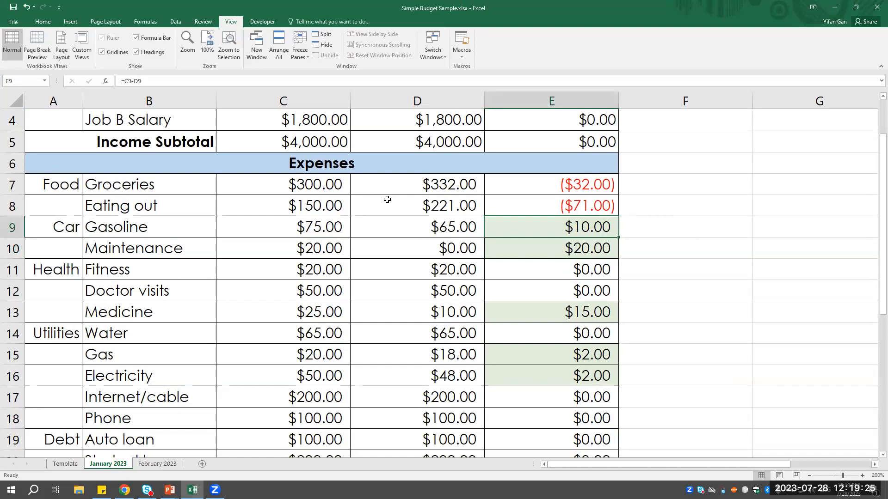
- Look over the Savings heading and inspect the budget formulas for the Expenses subtotal in C24 and Net Income in C25
{"action": "scroll", "coordinate": [387, 199], "scroll_direction": "down", "scroll_amount": 1}
{"action": "scroll", "coordinate": [387, 200], "scroll_direction": "down", "scroll_amount": 5}
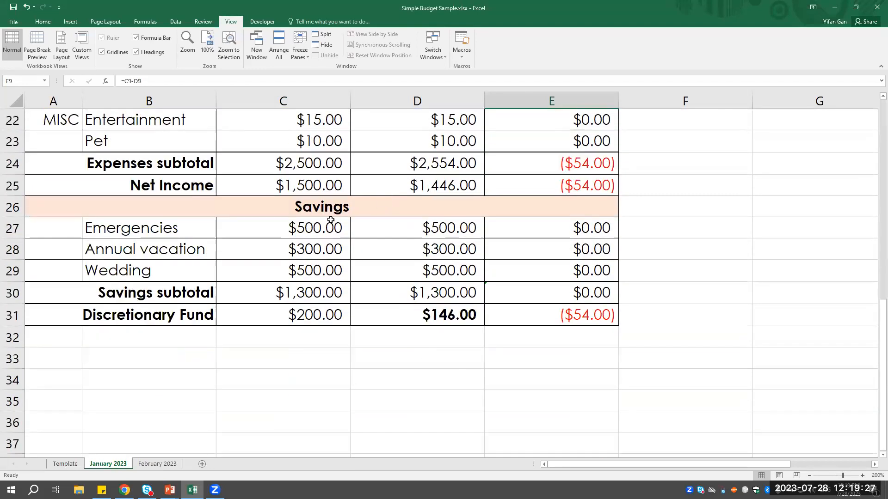
{"action": "left_click", "coordinate": [331, 211]}
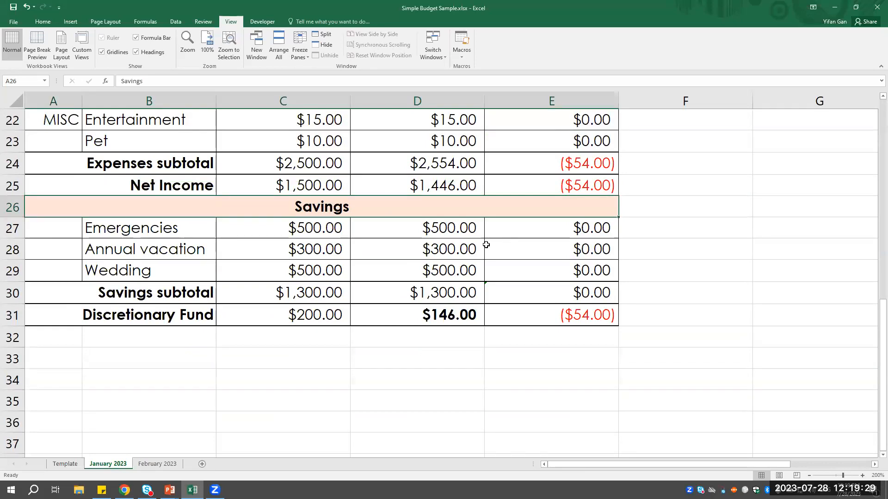
{"action": "scroll", "coordinate": [486, 244], "scroll_direction": "up", "scroll_amount": 1}
{"action": "left_click", "coordinate": [113, 229]}
{"action": "left_click", "coordinate": [282, 228]}
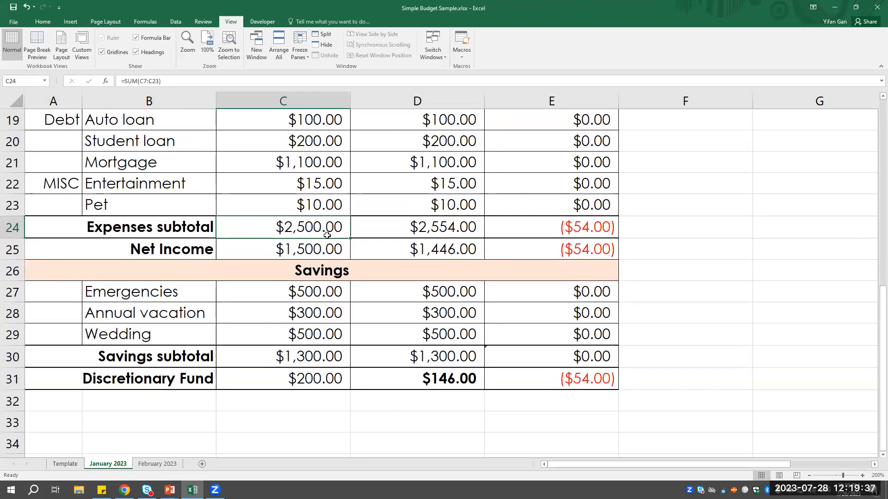
{"action": "left_click", "coordinate": [315, 248]}
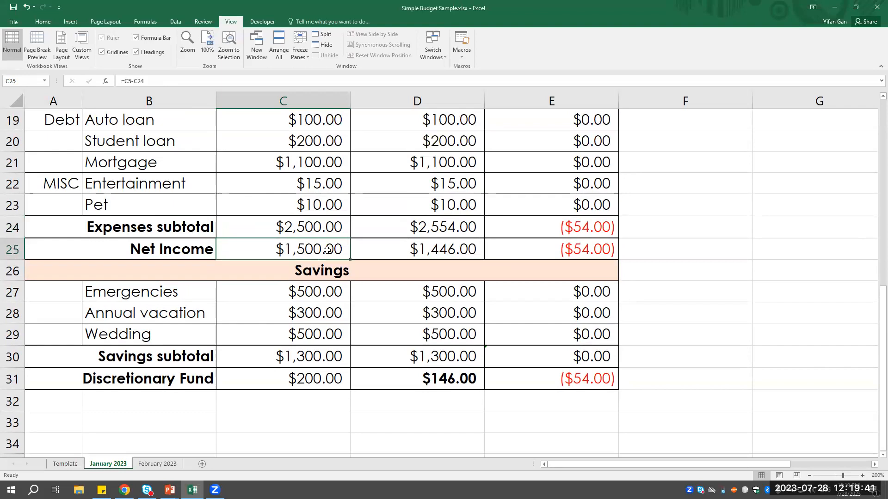
- Trace the budgeted Net Income in C25 from the Income Subtotal in C5 and the Expenses subtotal in C24
{"action": "scroll", "coordinate": [292, 251], "scroll_direction": "up", "scroll_amount": 6}
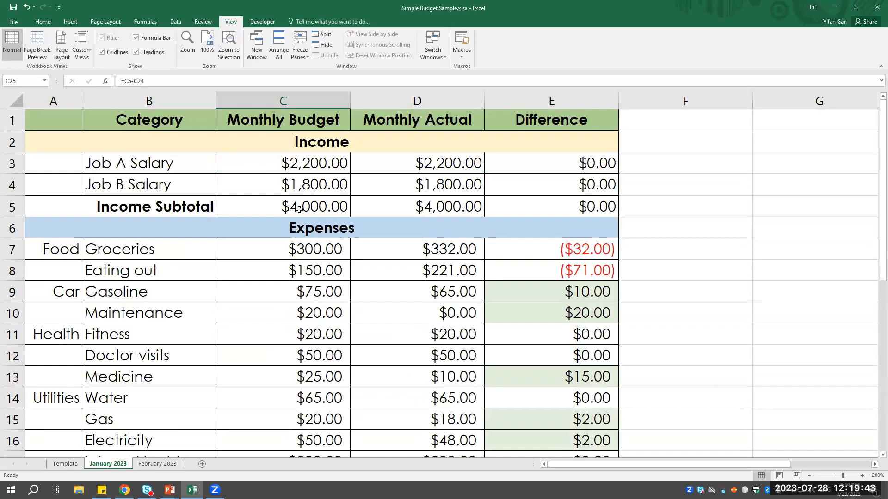
{"action": "left_click", "coordinate": [299, 209]}
{"action": "scroll", "coordinate": [317, 269], "scroll_direction": "down", "scroll_amount": 4}
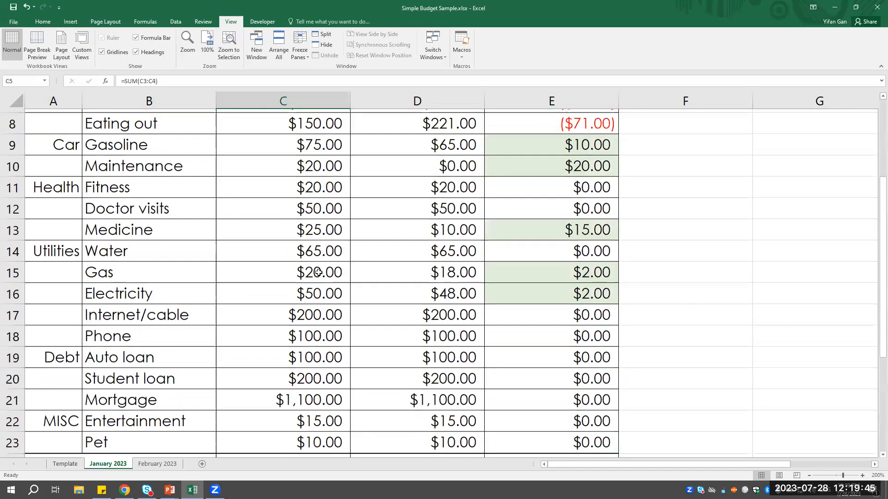
{"action": "left_click", "coordinate": [317, 362]}
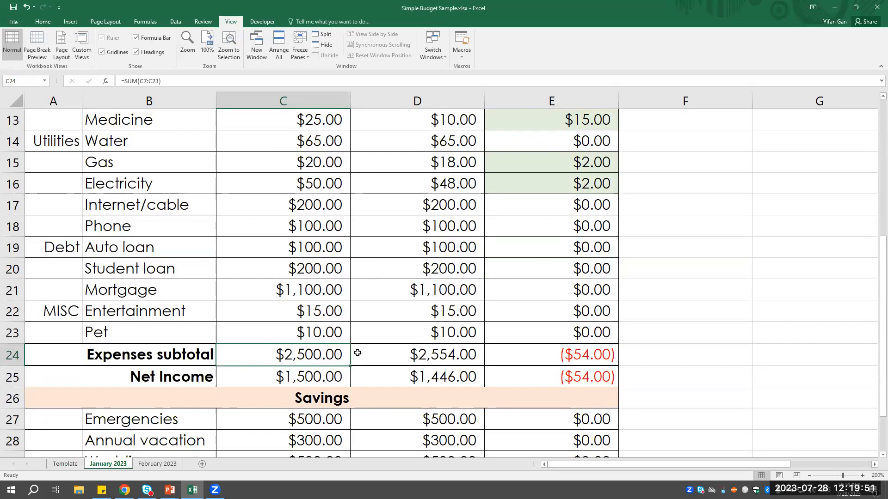
{"action": "left_click", "coordinate": [308, 378]}
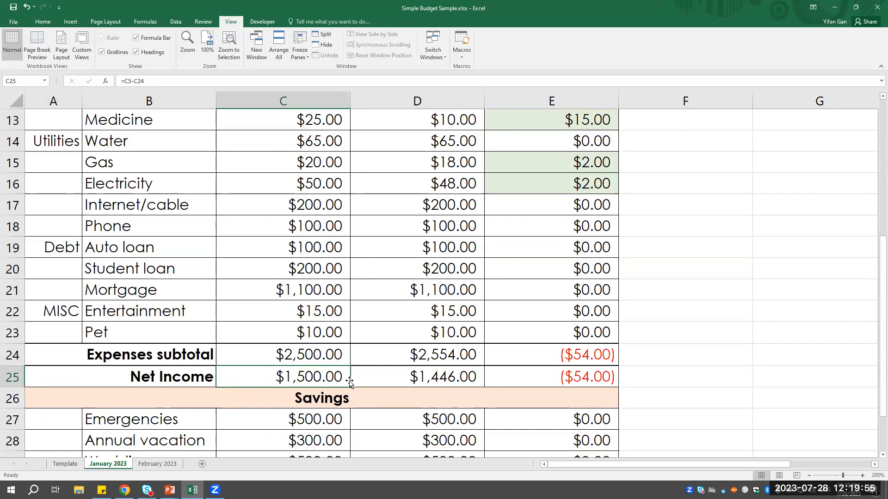
- Inspect the actual and difference formulas for the Expenses subtotal and Net Income in D24, D25, E24 and E25
{"action": "left_click", "coordinate": [457, 353]}
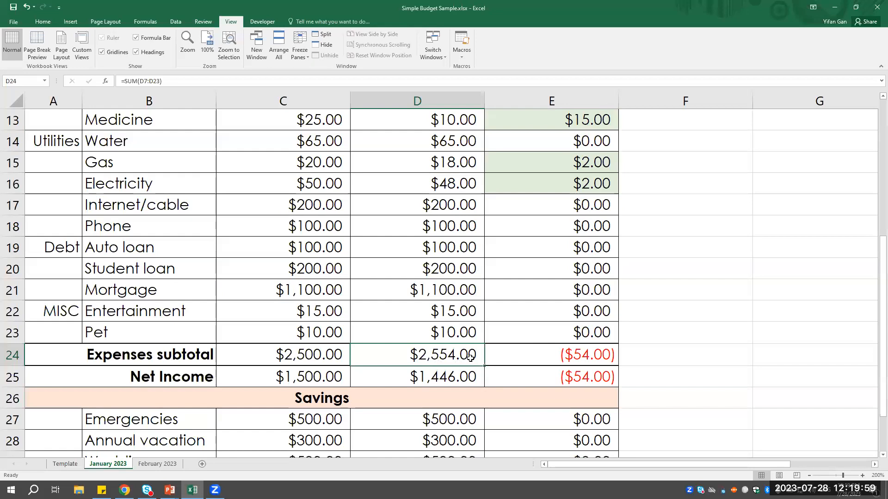
{"action": "left_click", "coordinate": [458, 370]}
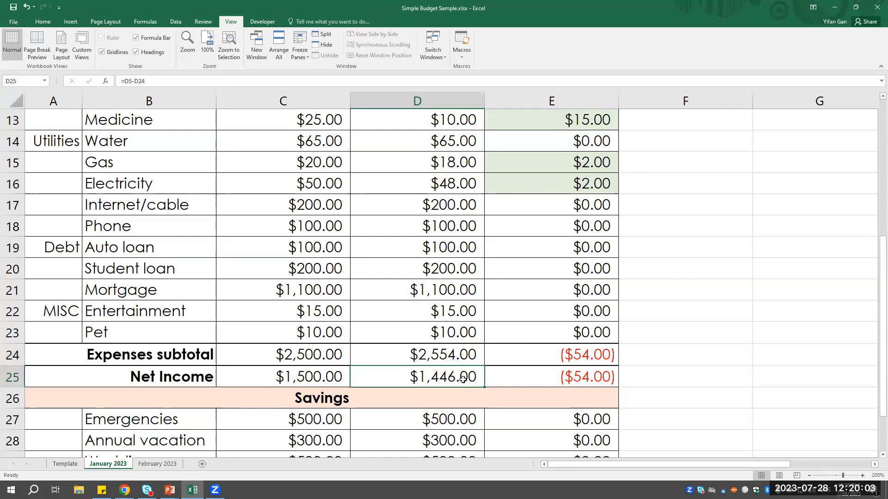
{"action": "left_click", "coordinate": [599, 352]}
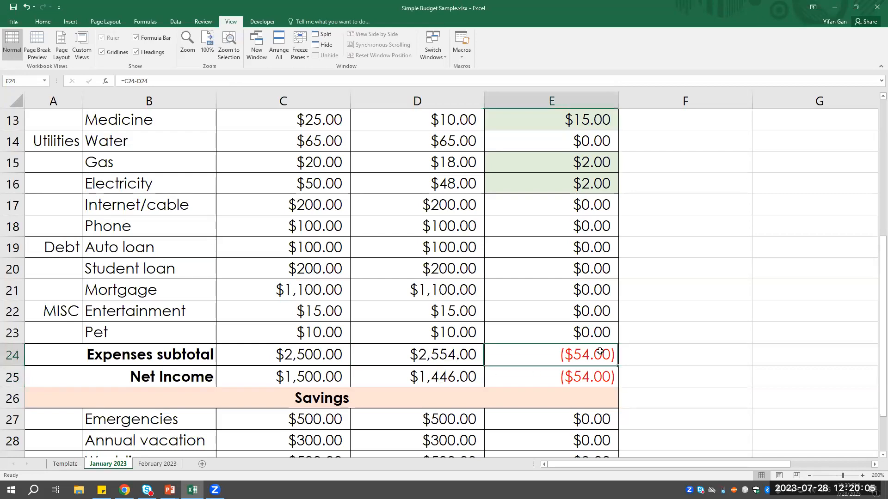
{"action": "left_click", "coordinate": [591, 373]}
{"action": "left_click", "coordinate": [604, 363]}
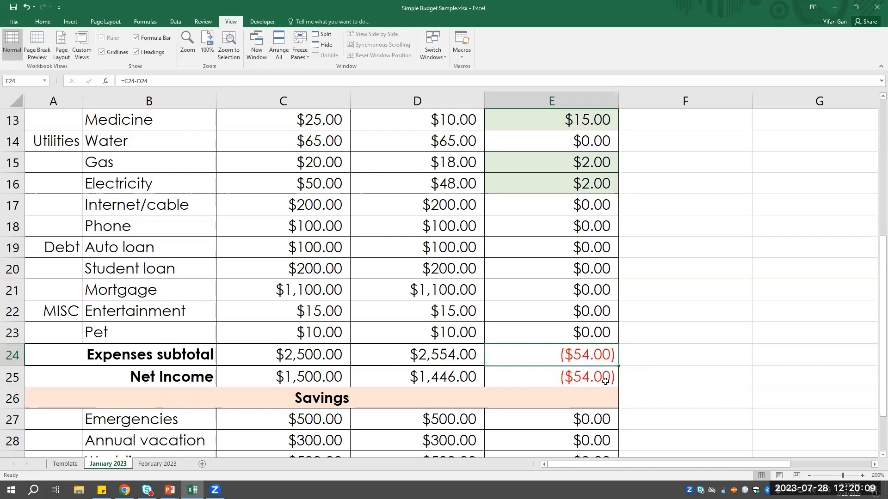
- Examine the Savings section's Emergencies category with its budget in C27 and actual in D27, plus the Annual vacation budget in C28
{"action": "scroll", "coordinate": [607, 379], "scroll_direction": "down", "scroll_amount": 3}
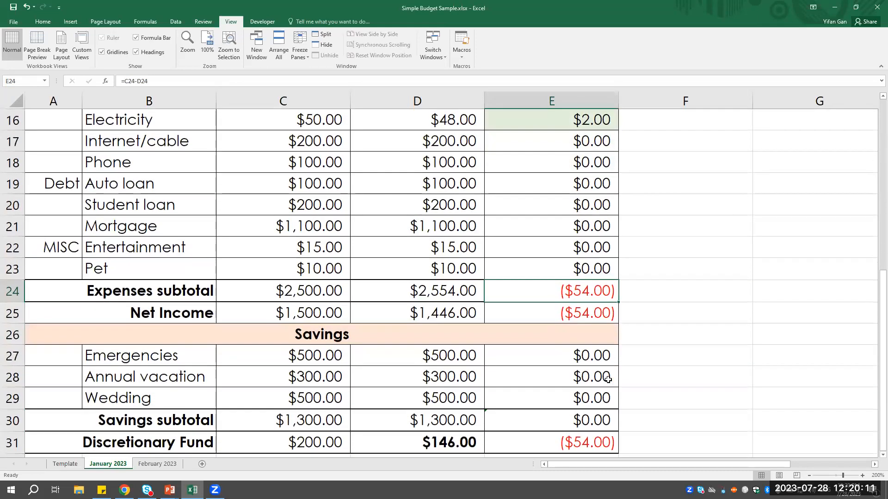
{"action": "left_click", "coordinate": [335, 206]}
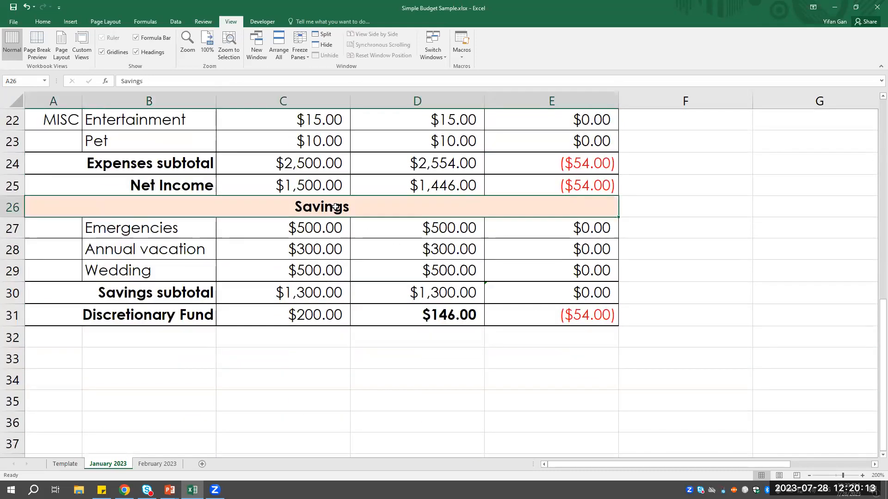
{"action": "left_click", "coordinate": [326, 230]}
{"action": "left_click", "coordinate": [326, 252]}
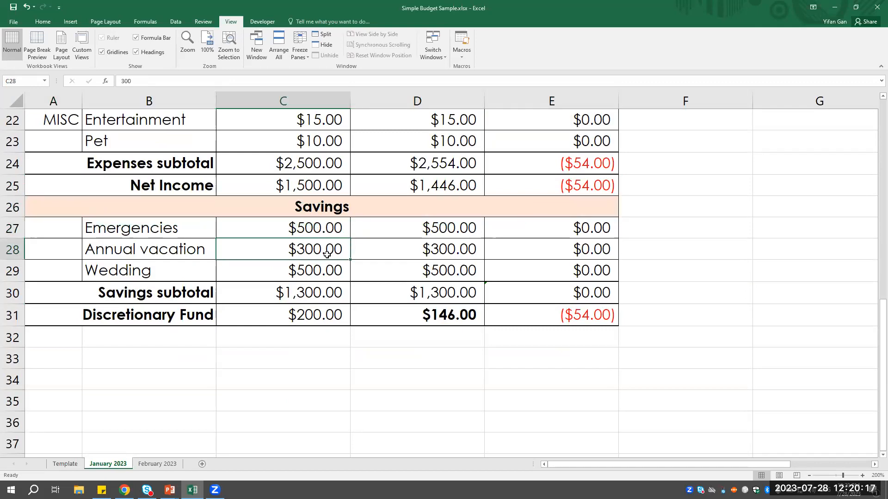
{"action": "left_click", "coordinate": [142, 230]}
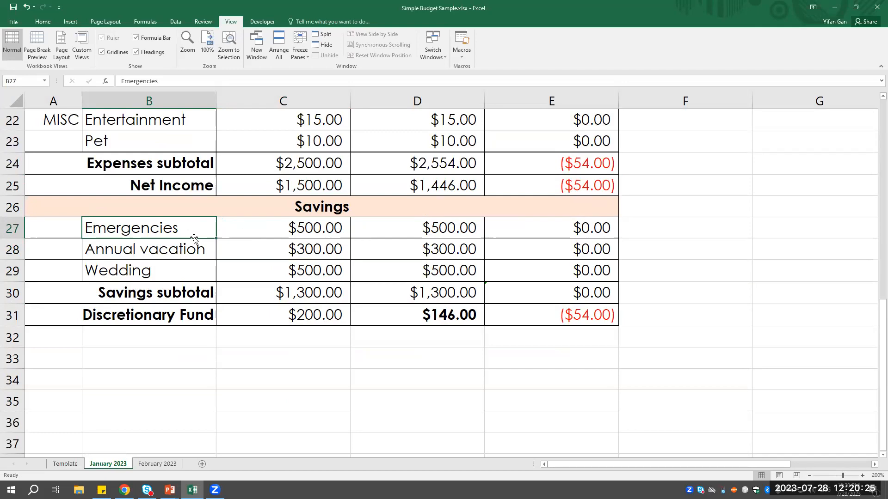
{"action": "left_click", "coordinate": [304, 230]}
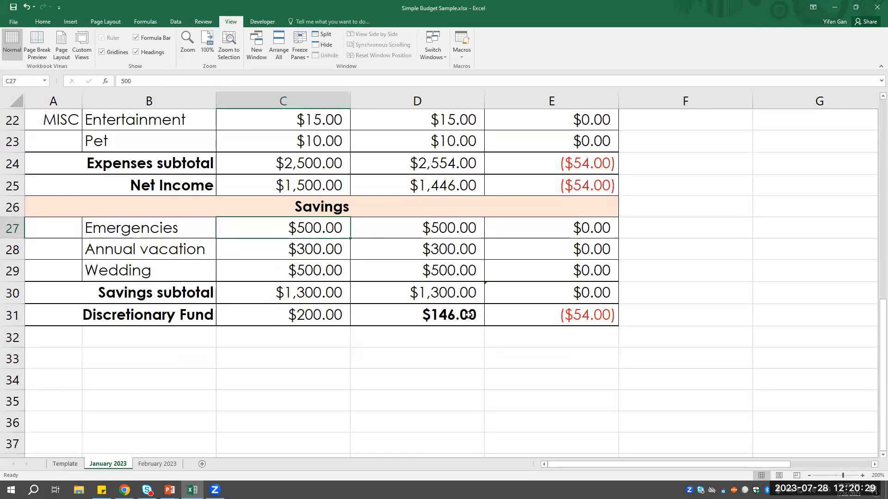
{"action": "key", "text": "Right"}
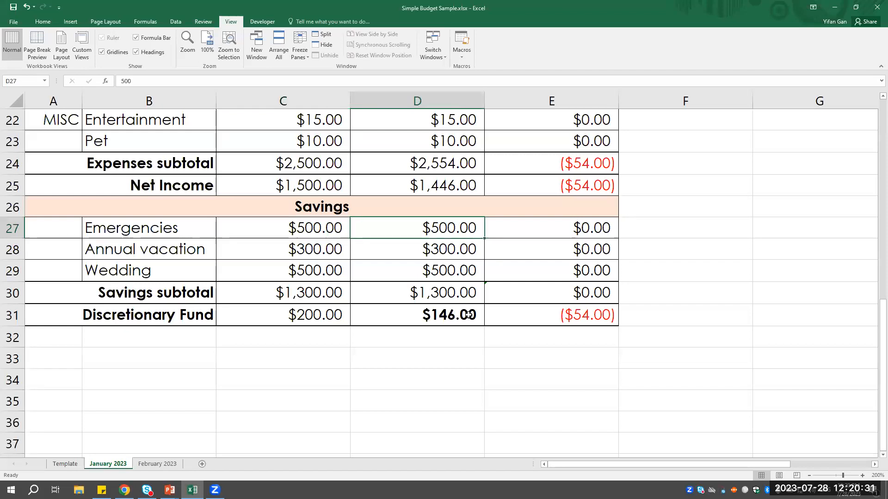
- Go through the Annual vacation and Wedding categories in B28 and B29 and the savings budget amounts in C27 to C29
{"action": "key", "text": "Down"}
{"action": "key", "text": "Left"}
{"action": "key", "text": "Left"}
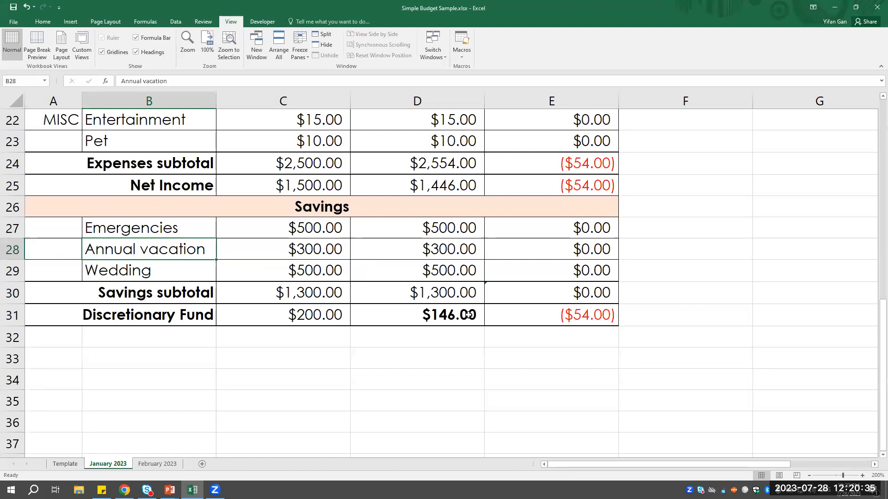
{"action": "key", "text": "Down"}
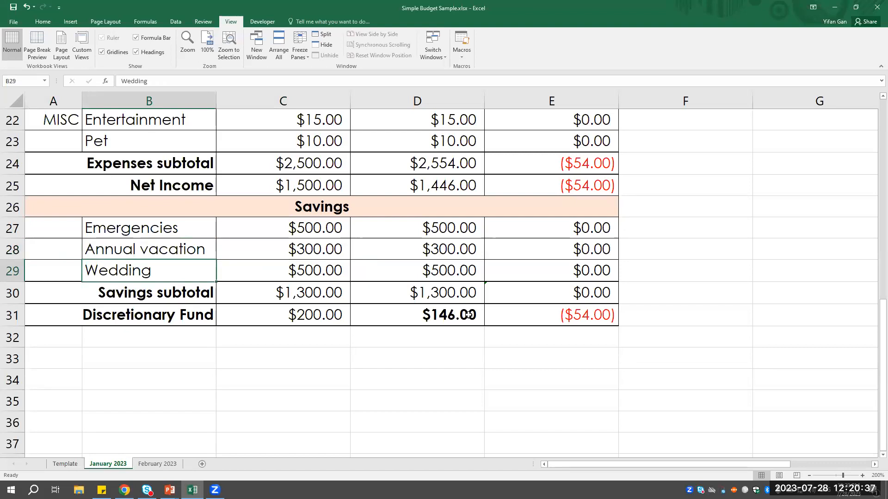
{"action": "key", "text": "Right"}
{"action": "key", "text": "Up"}
{"action": "key", "text": "Up"}
{"action": "key", "text": "Down"}
{"action": "key", "text": "Down"}
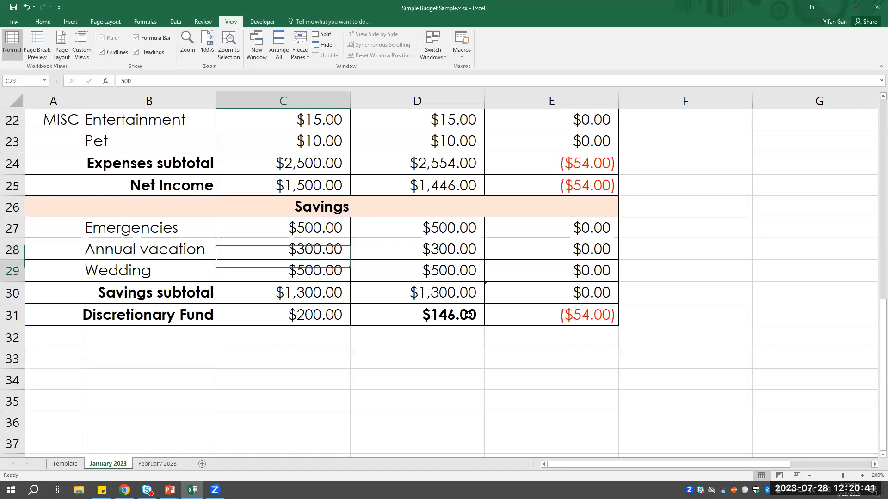
- Trace the budgeted Discretionary Fund in C31 from Net Income in C25 and the Savings subtotal in C30
{"action": "key", "text": "Down"}
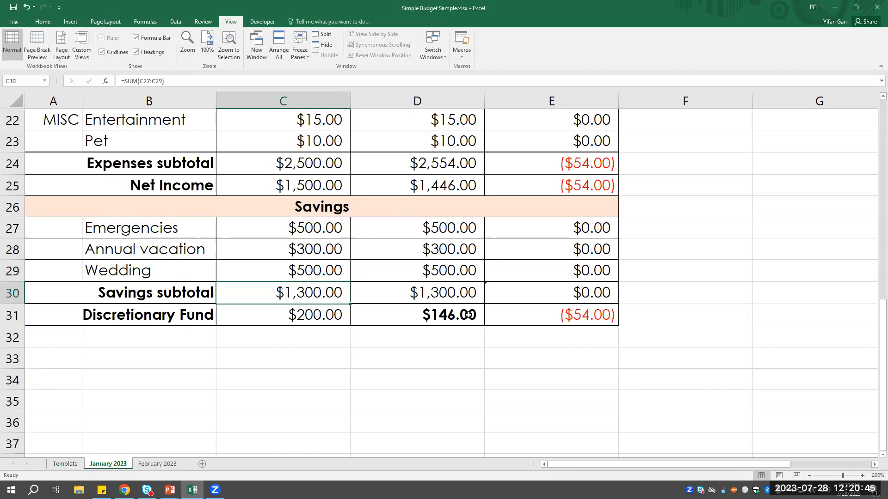
{"action": "key", "text": "Right"}
{"action": "key", "text": "Down"}
{"action": "key", "text": "Left"}
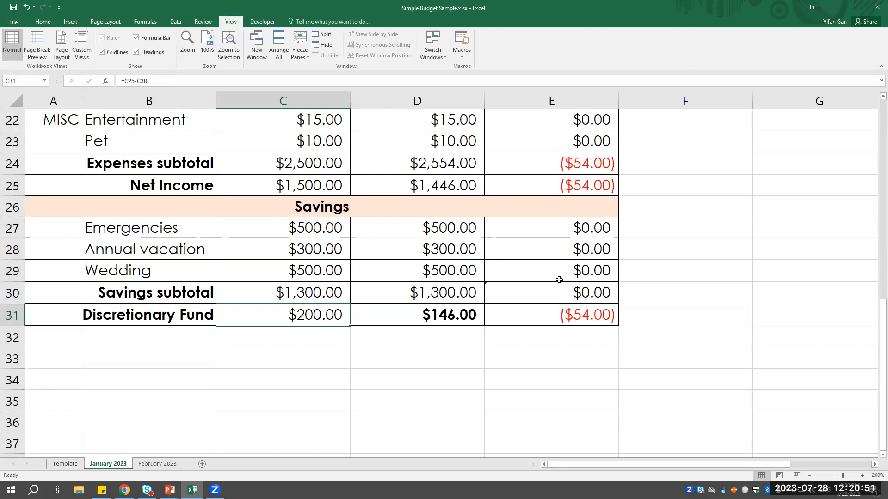
{"action": "left_click", "coordinate": [290, 178]}
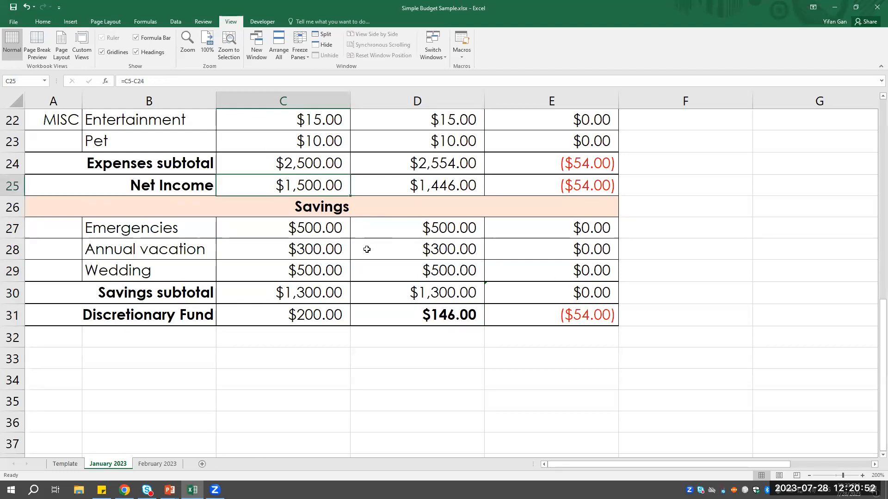
{"action": "left_click", "coordinate": [327, 299]}
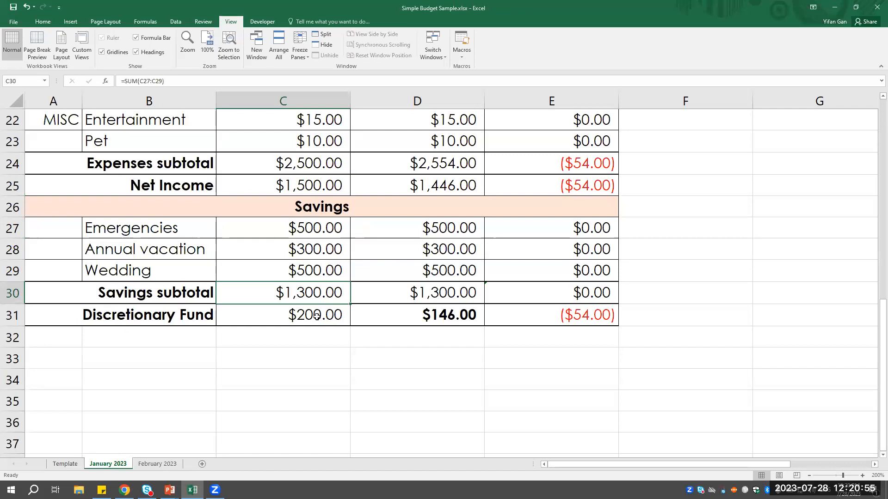
{"action": "left_click", "coordinate": [318, 319]}
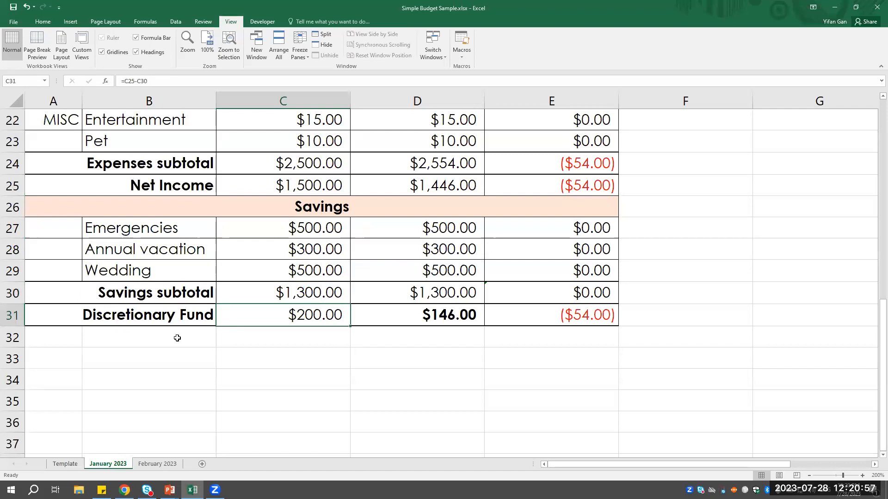
{"action": "left_click", "coordinate": [333, 340]}
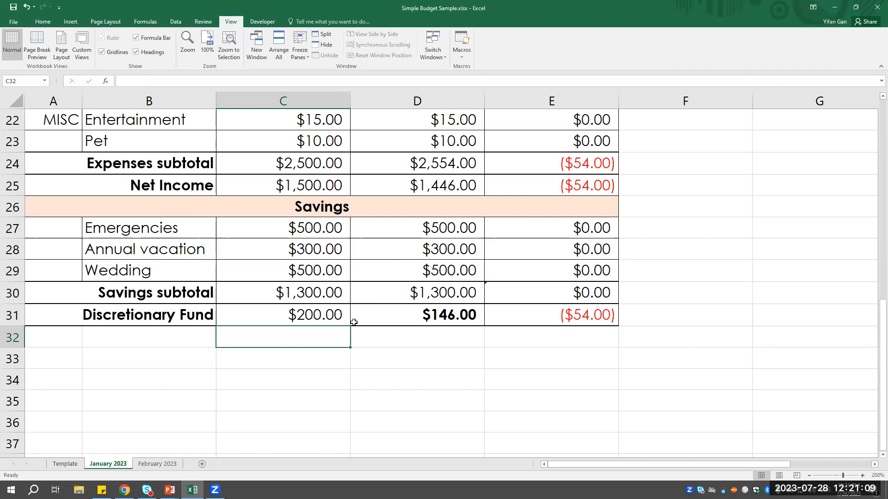
- Examine the actual Discretionary Fund in D31 and the Expenses subtotal and Net Income differences in E24 and E25
{"action": "left_click", "coordinate": [467, 320]}
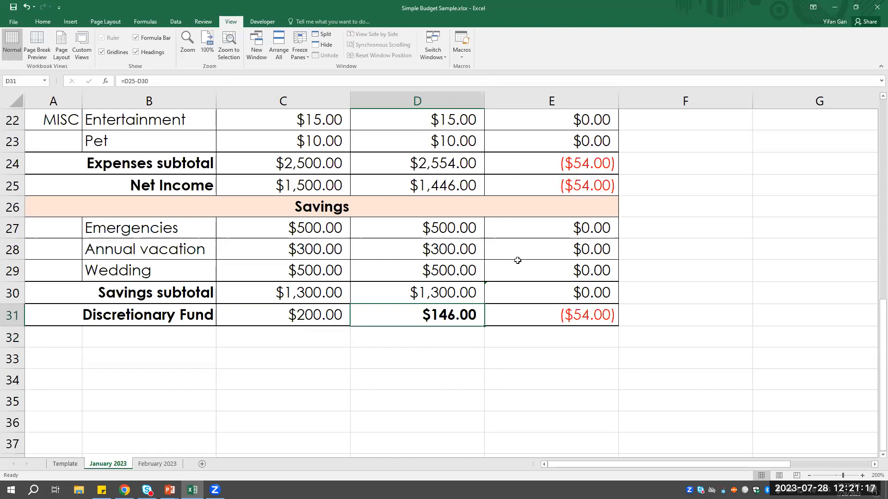
{"action": "left_click", "coordinate": [457, 332]}
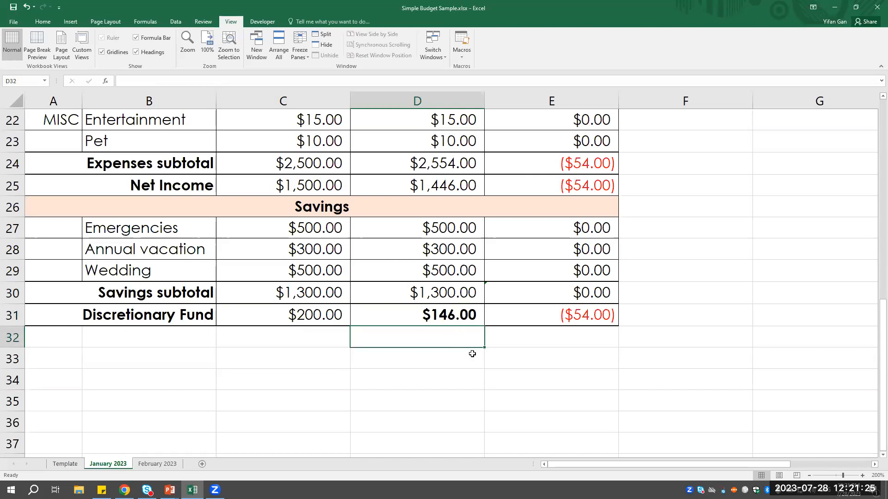
{"action": "scroll", "coordinate": [463, 324], "scroll_direction": "up", "scroll_amount": 5}
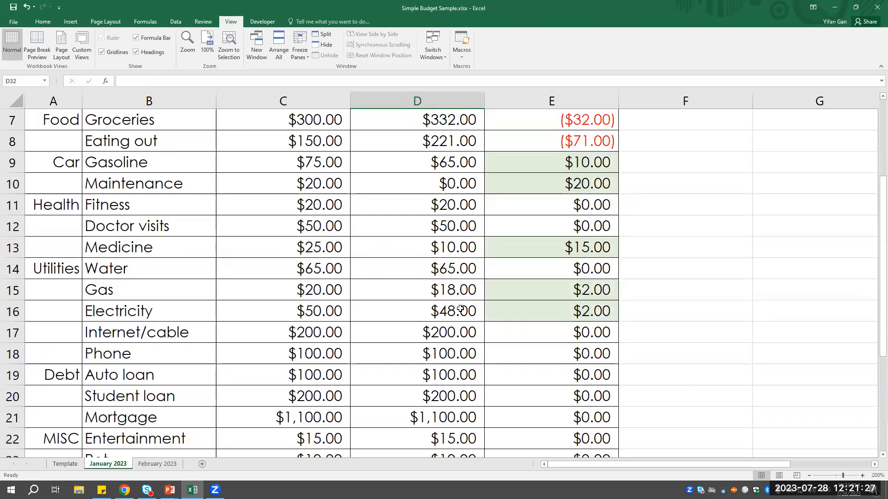
{"action": "scroll", "coordinate": [460, 309], "scroll_direction": "up", "scroll_amount": 3}
{"action": "scroll", "coordinate": [574, 234], "scroll_direction": "down", "scroll_amount": 3}
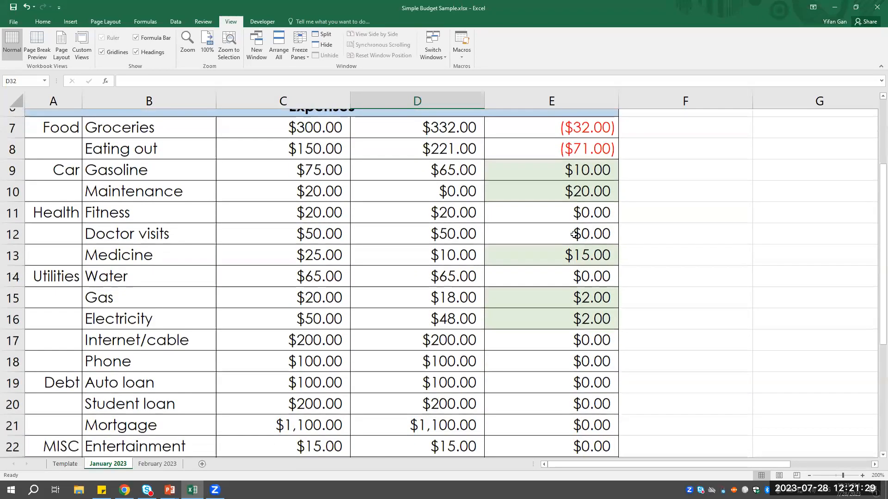
{"action": "scroll", "coordinate": [574, 235], "scroll_direction": "down", "scroll_amount": 5}
{"action": "scroll", "coordinate": [582, 230], "scroll_direction": "up", "scroll_amount": 1}
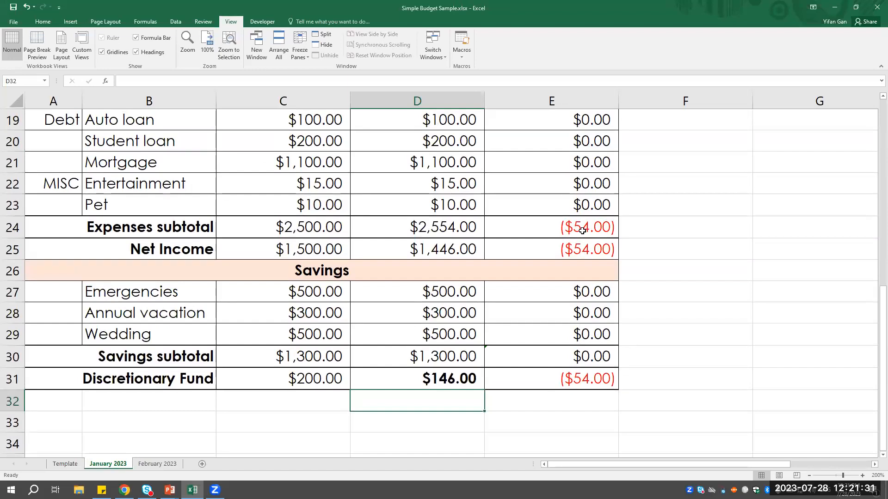
{"action": "left_click", "coordinate": [582, 230]}
{"action": "left_click", "coordinate": [577, 253]}
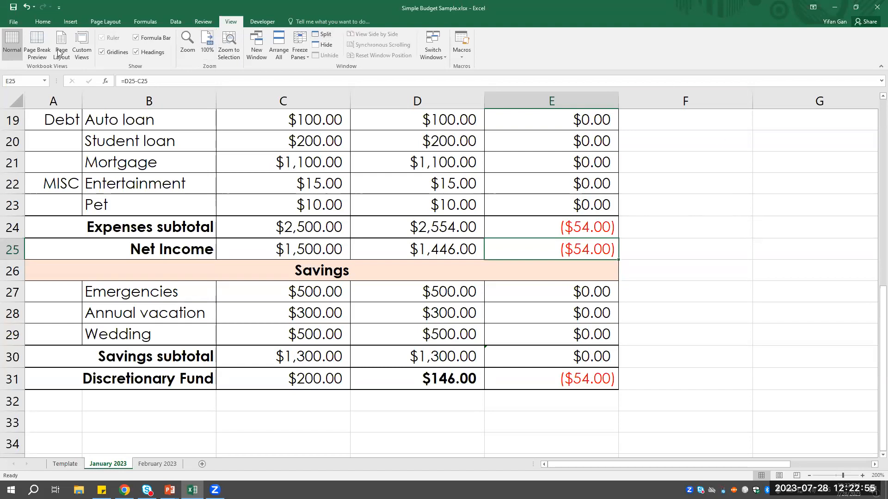
- Create a new blank workbook from the budget workbook
{"action": "scroll", "coordinate": [598, 320], "scroll_direction": "up", "scroll_amount": 3}
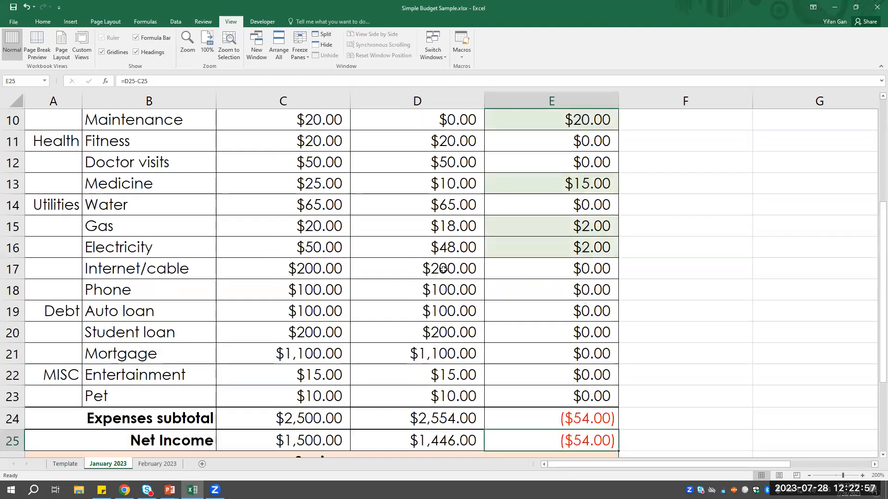
{"action": "scroll", "coordinate": [439, 231], "scroll_direction": "up", "scroll_amount": 1}
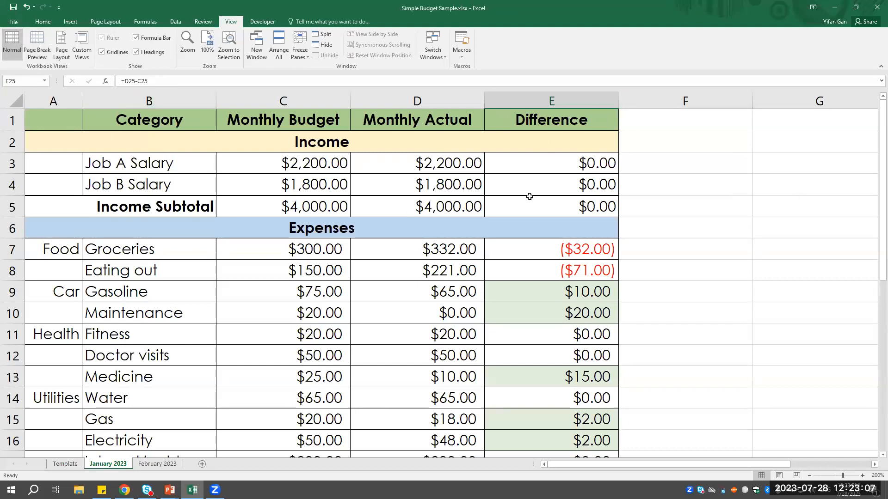
{"action": "left_click", "coordinate": [15, 22]}
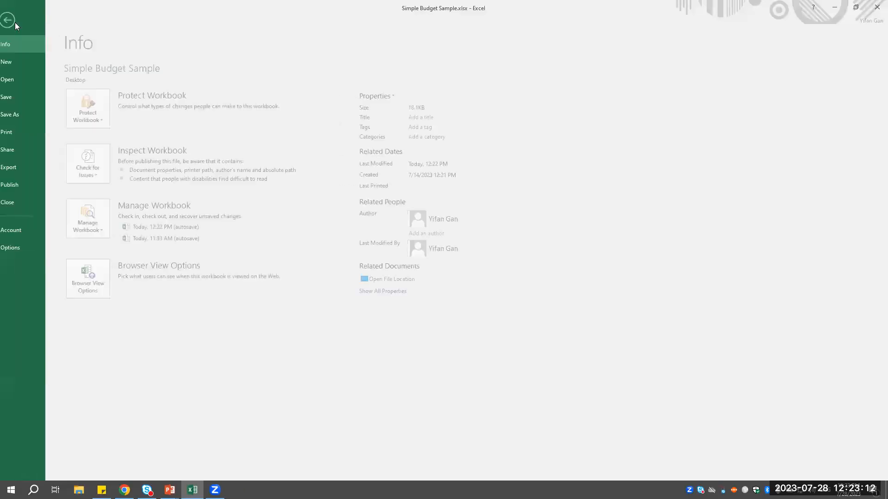
{"action": "left_click", "coordinate": [15, 63]}
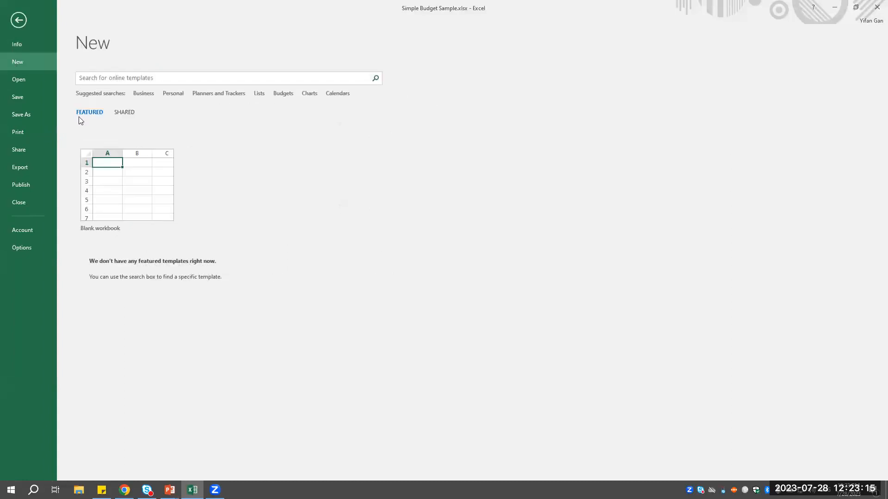
{"action": "left_click", "coordinate": [141, 187]}
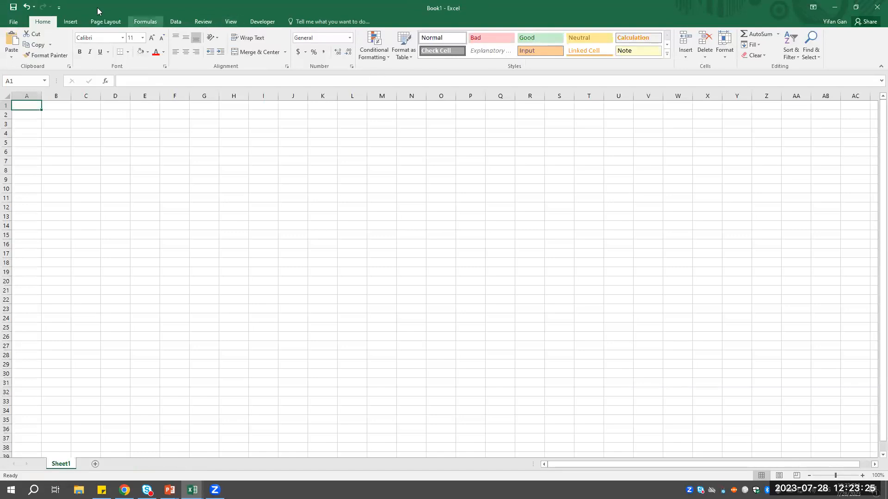
- Set the new worksheet's zoom magnification to 200%
{"action": "left_click", "coordinate": [232, 22]}
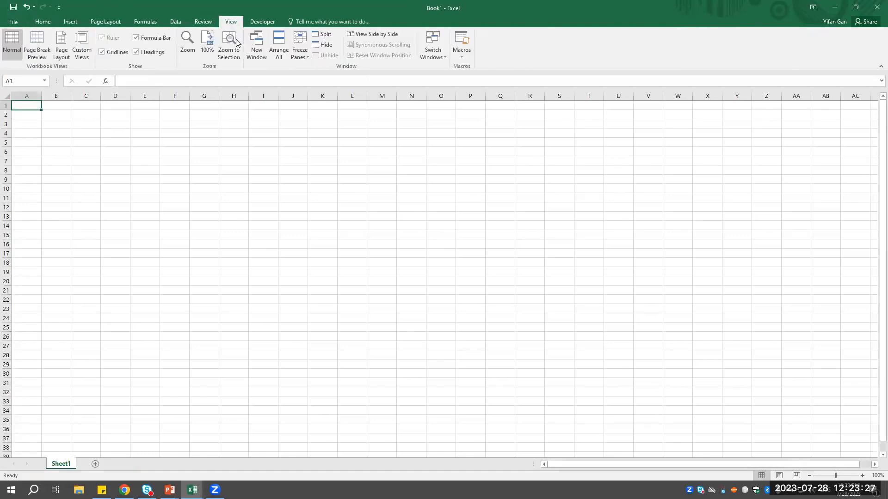
{"action": "left_click", "coordinate": [188, 46]}
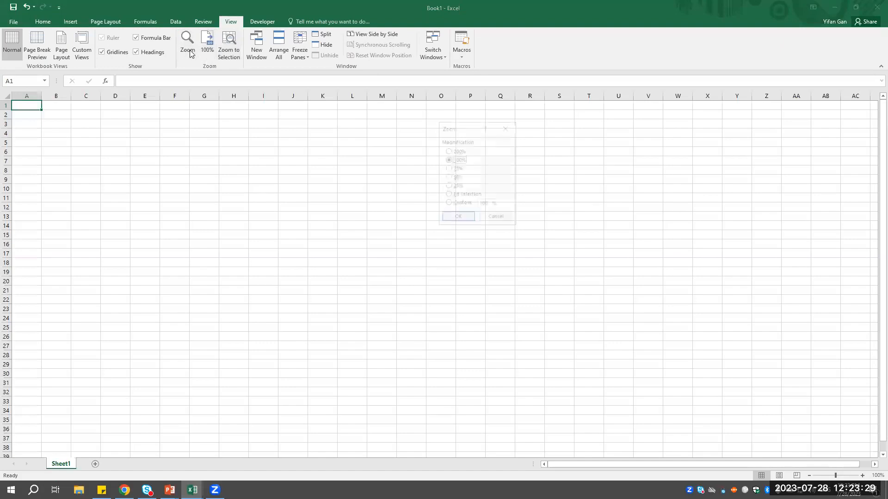
{"action": "left_click", "coordinate": [458, 151]}
{"action": "left_click", "coordinate": [458, 218]}
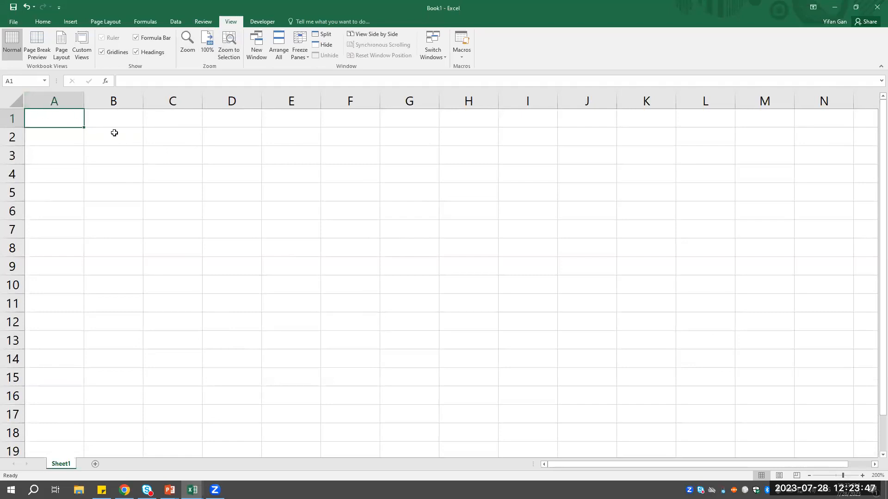
- Format the entire sheet in Century Gothic with a font size of 12
{"action": "left_click", "coordinate": [43, 22]}
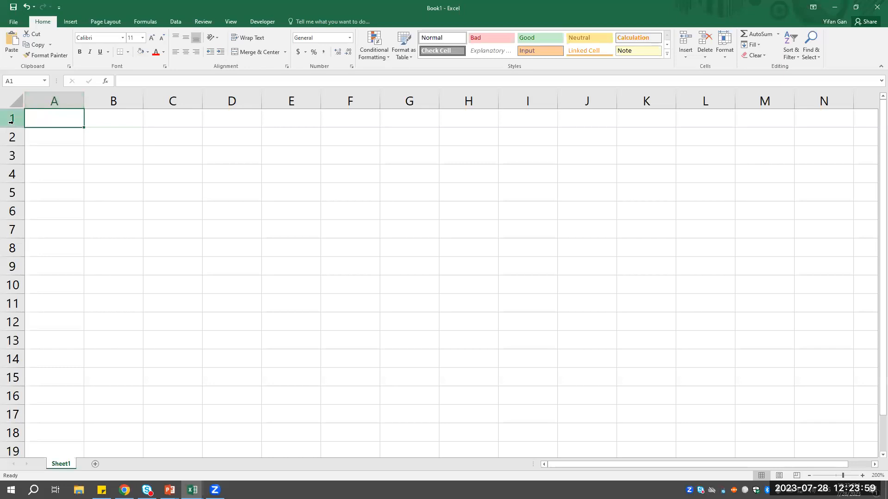
{"action": "left_click", "coordinate": [10, 97]}
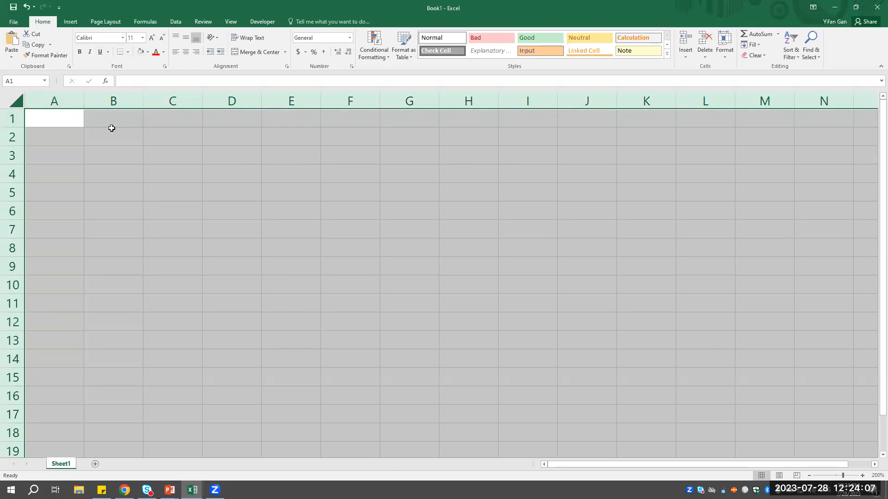
{"action": "left_click", "coordinate": [123, 39]}
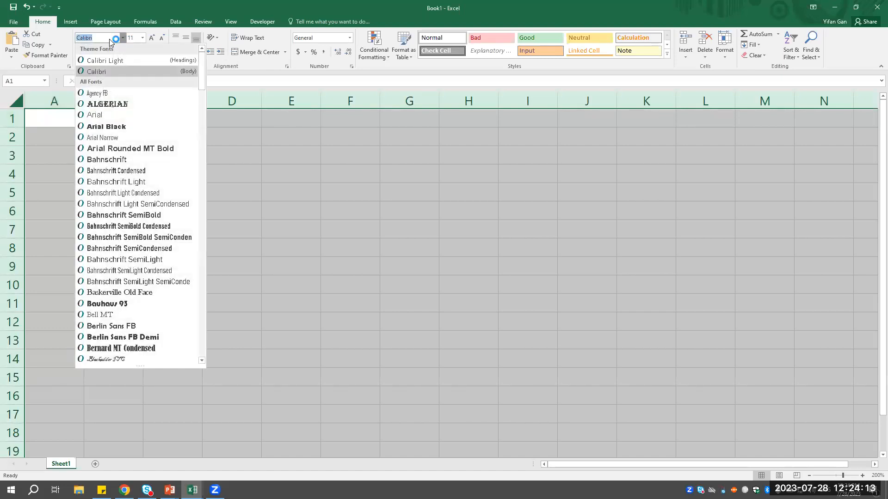
{"action": "type", "text": "Cen"}
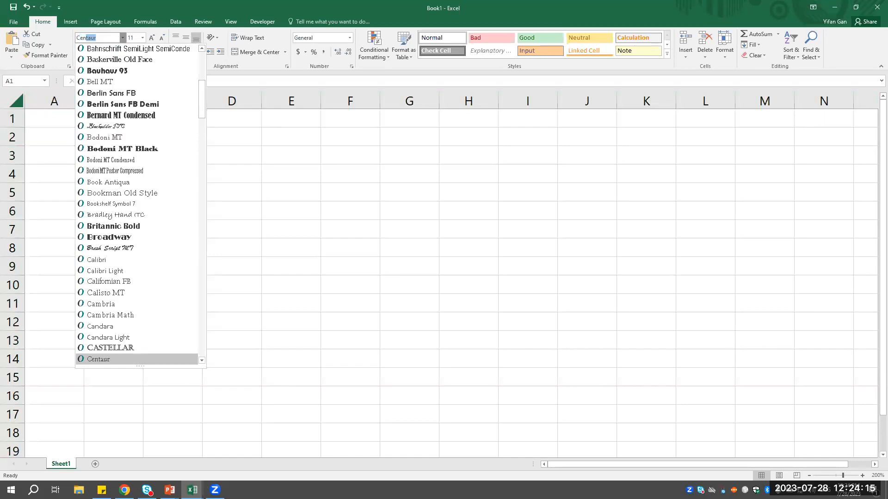
{"action": "type", "text": "Utury Gothic"}
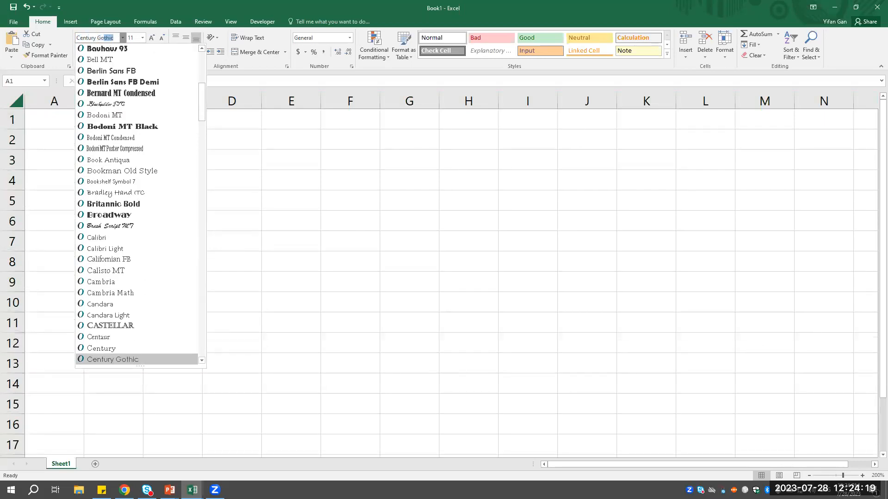
{"action": "key", "text": "Tab"}
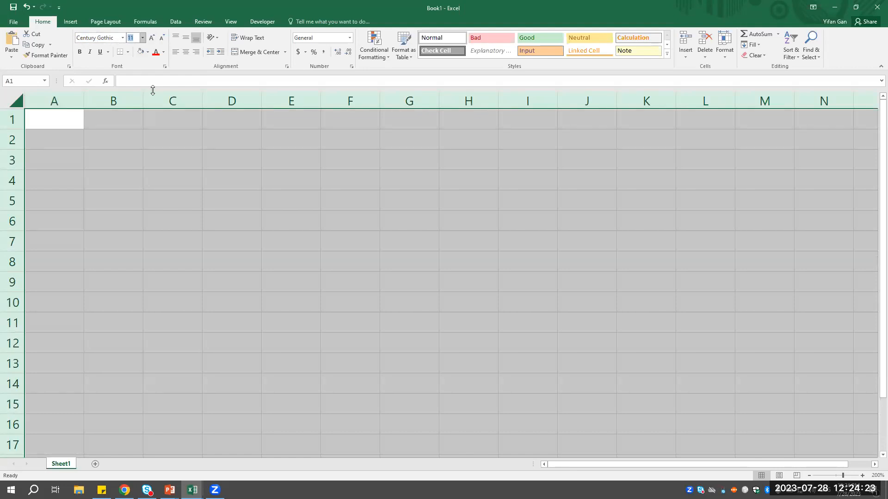
{"action": "type", "text": "12"}
{"action": "key", "text": "Return"}
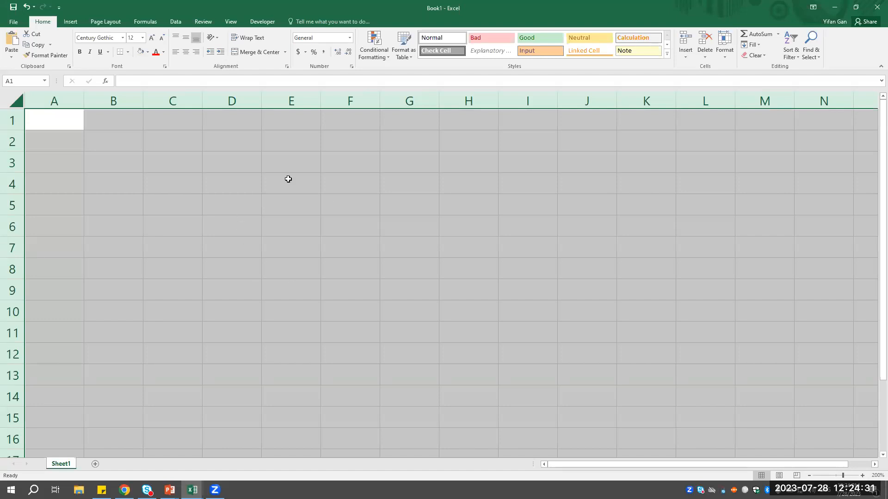
- Select columns A to E one at a time, and widen column A slightly
{"action": "left_click", "coordinate": [108, 125]}
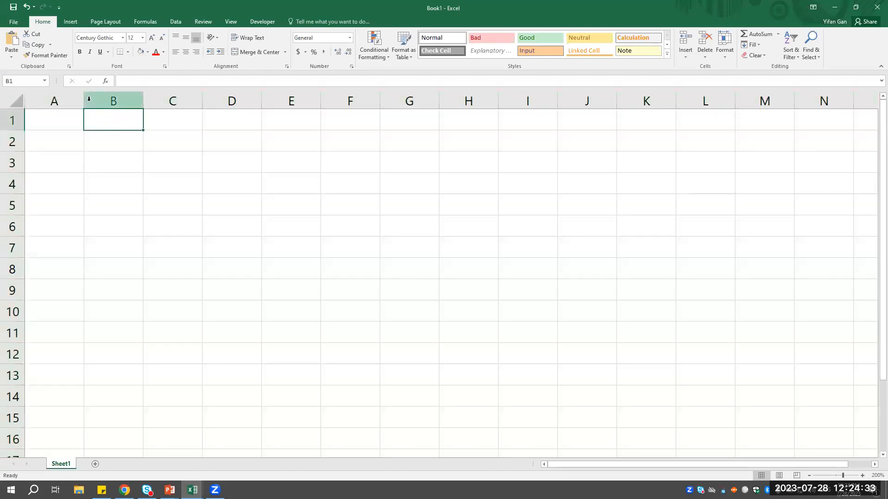
{"action": "left_click", "coordinate": [70, 100]}
{"action": "left_click", "coordinate": [122, 98]}
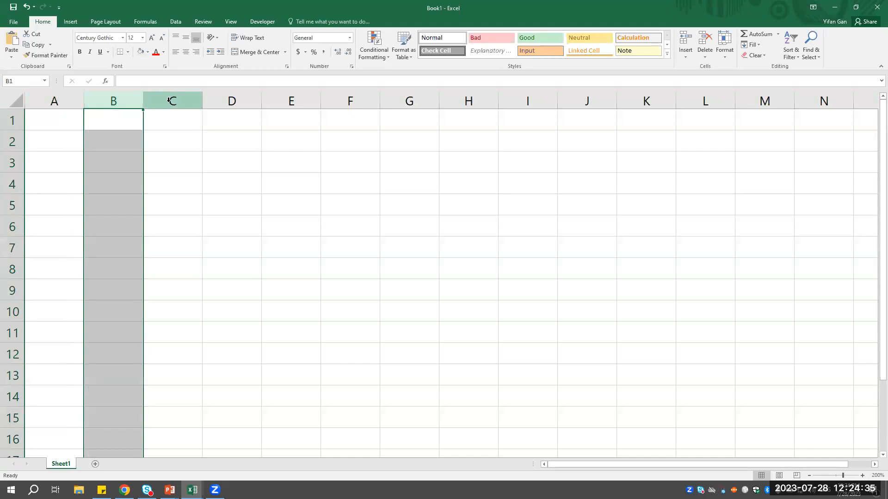
{"action": "left_click", "coordinate": [176, 98]}
{"action": "left_click", "coordinate": [241, 97]}
{"action": "left_click", "coordinate": [290, 98]}
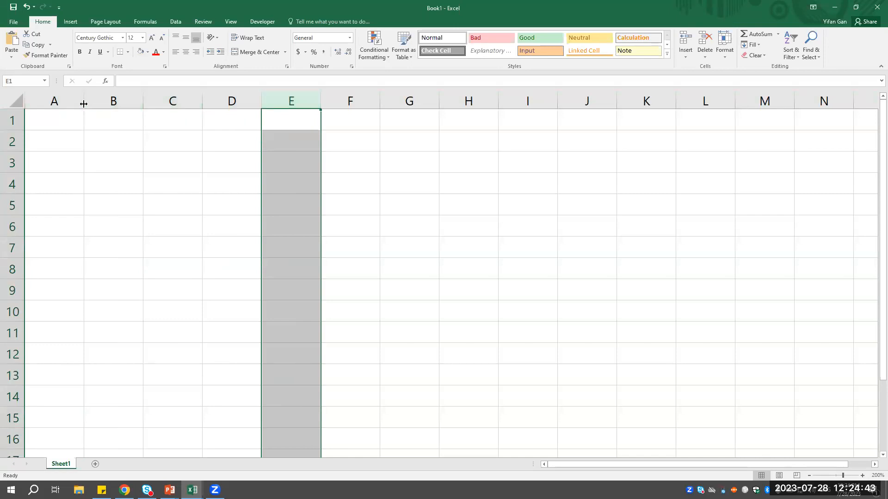
{"action": "left_click_drag", "start_coordinate": [83, 104], "coordinate": [100, 102]}
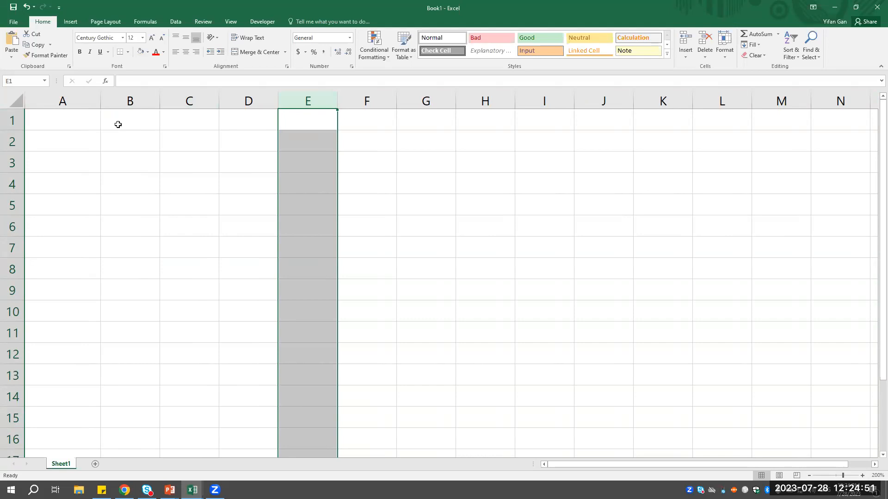
- Find the Column Width command by searching for it, and set every column on the sheet to a width of 20
{"action": "left_click", "coordinate": [8, 100]}
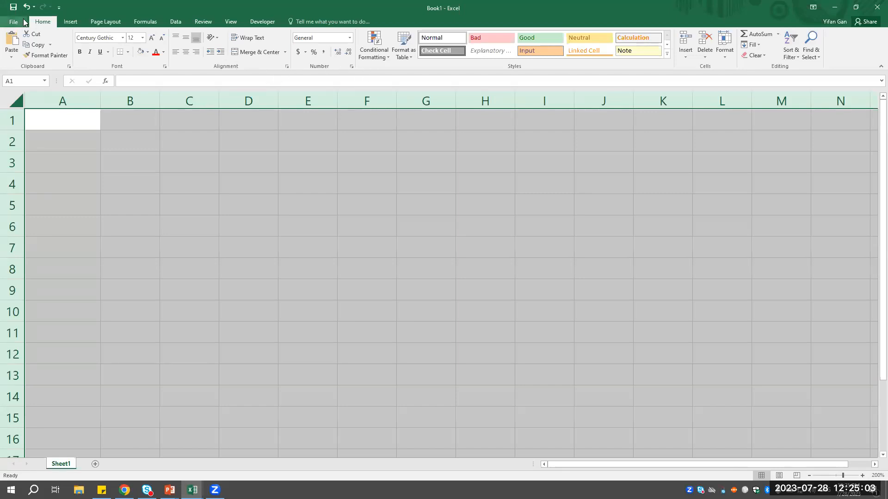
{"action": "left_click", "coordinate": [111, 22]}
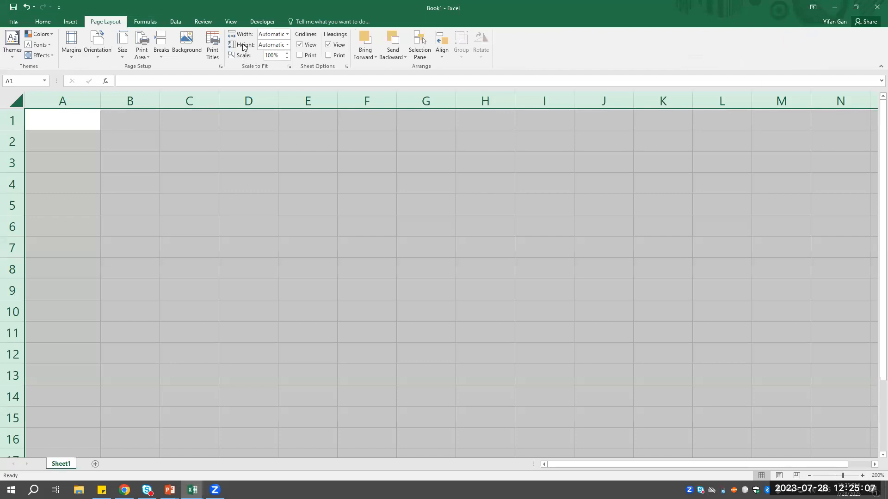
{"action": "left_click", "coordinate": [287, 34]}
{"action": "left_click", "coordinate": [287, 35]}
{"action": "left_click", "coordinate": [313, 22]}
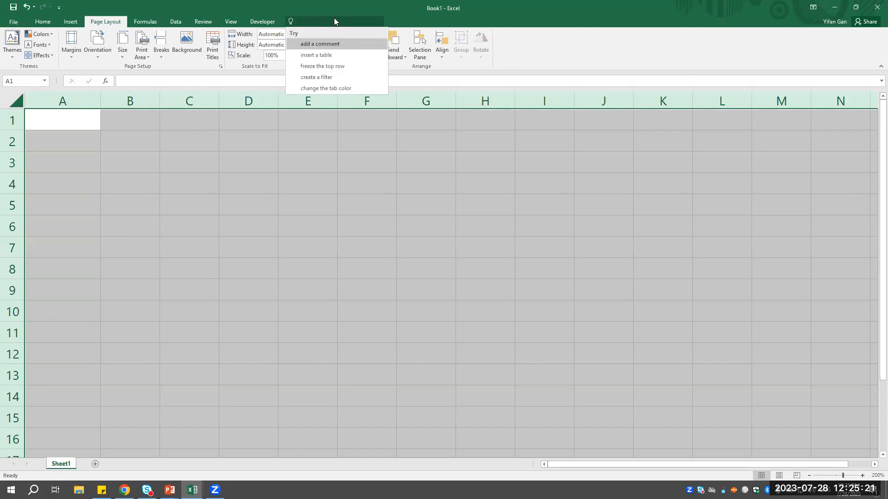
{"action": "type", "text": "COLUMN WIDTH"}
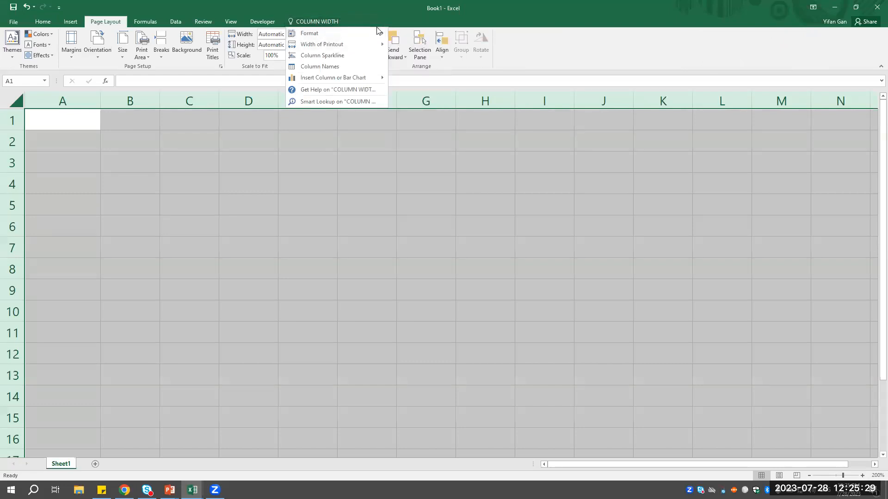
{"action": "mouse_move", "coordinate": [368, 29]}
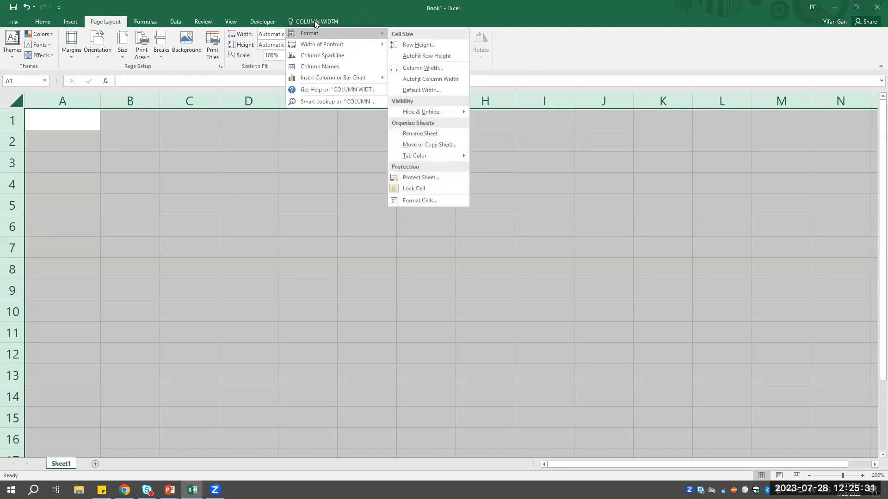
{"action": "left_click", "coordinate": [435, 68]}
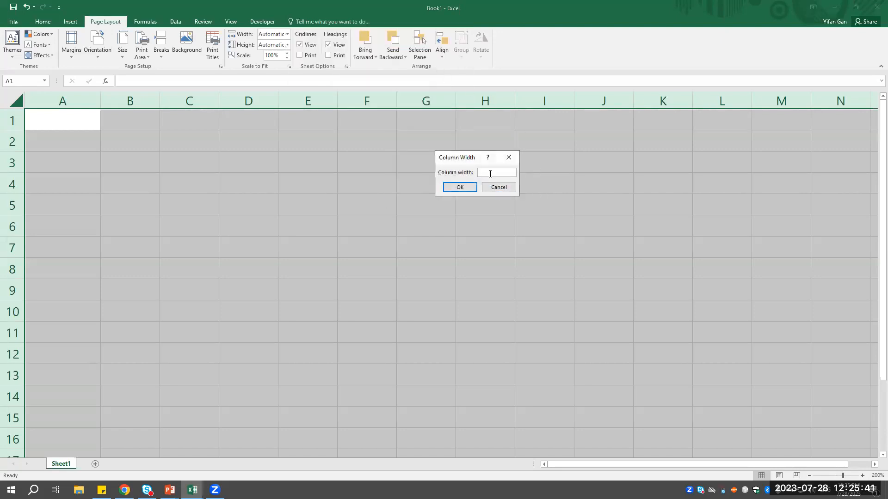
{"action": "type", "text": "20"}
{"action": "key", "text": "Return"}
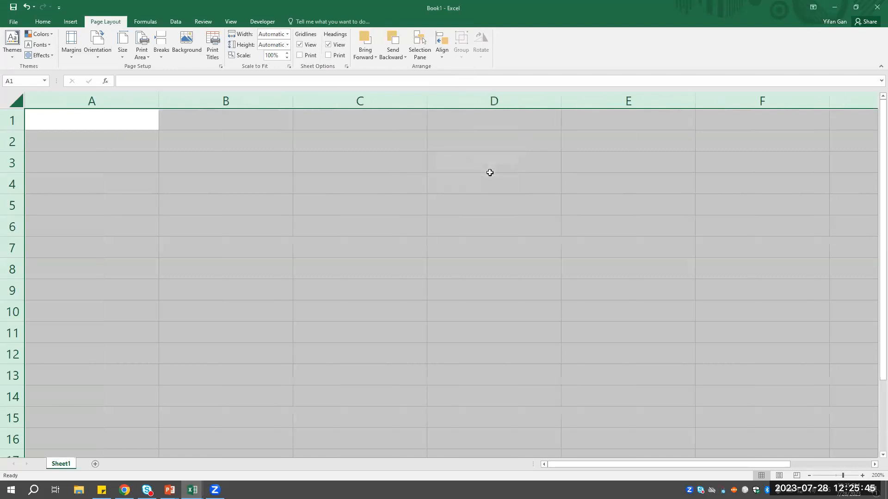
{"action": "left_click", "coordinate": [319, 146]}
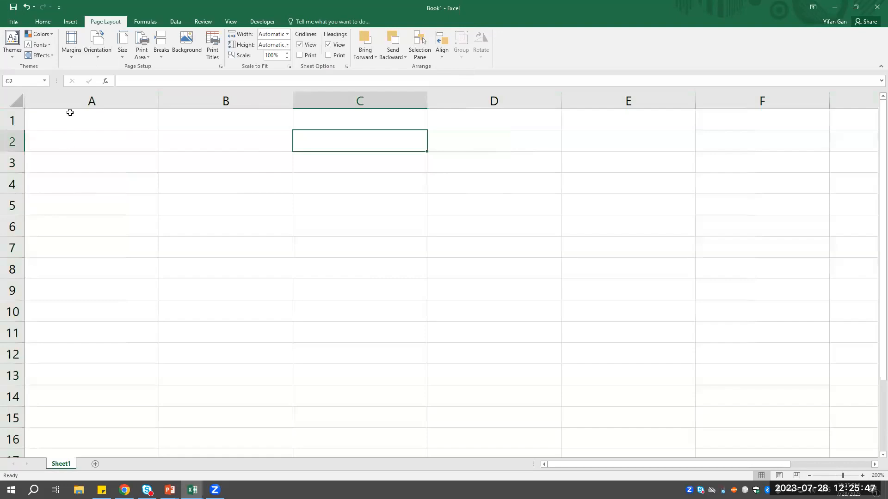
{"action": "left_click_drag", "start_coordinate": [655, 466], "coordinate": [634, 469]}
{"action": "left_click", "coordinate": [334, 22]}
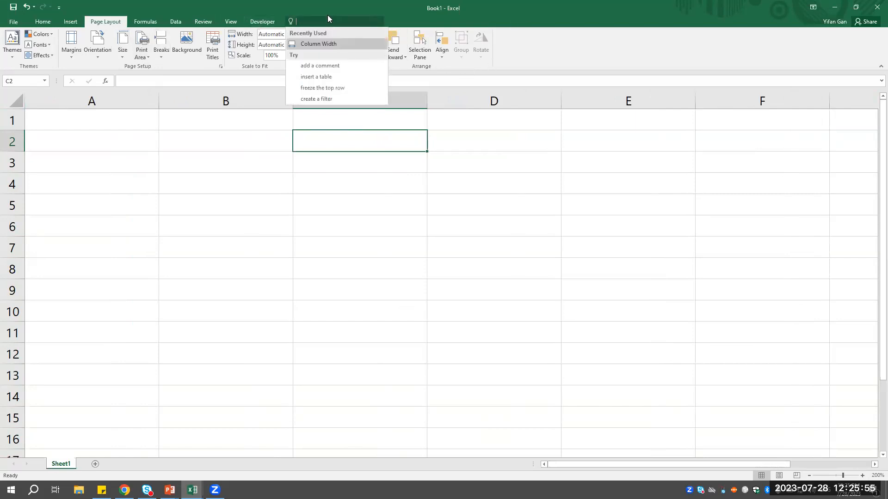
{"action": "key", "text": "Escape"}
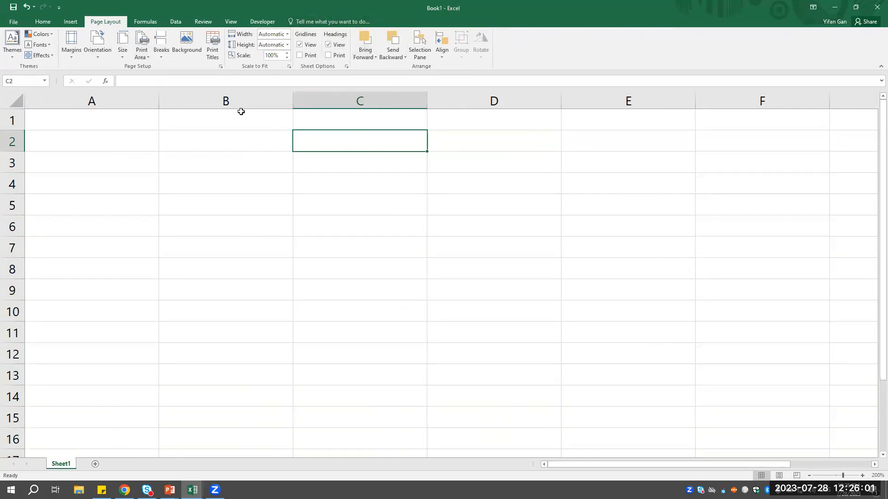
- Switch to the Simple Budget Sample workbook and examine the row 1 column headings on the January 2023 sheet
{"action": "mouse_move", "coordinate": [192, 489]}
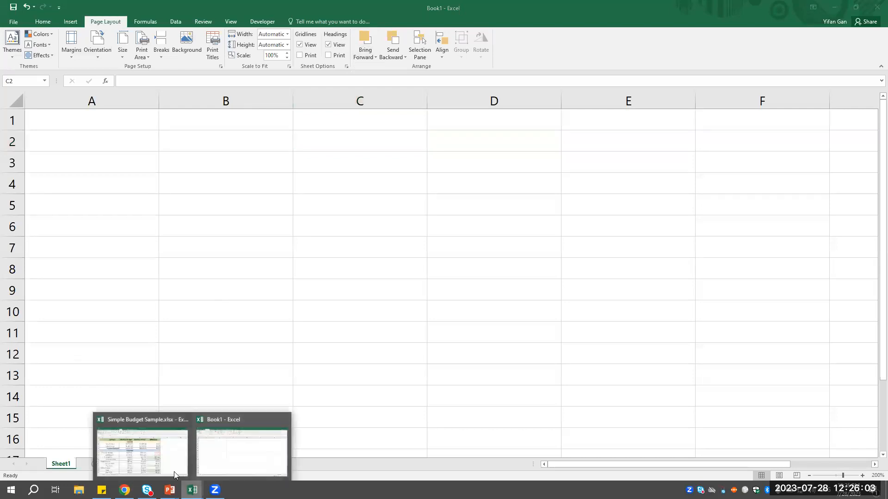
{"action": "left_click", "coordinate": [151, 461]}
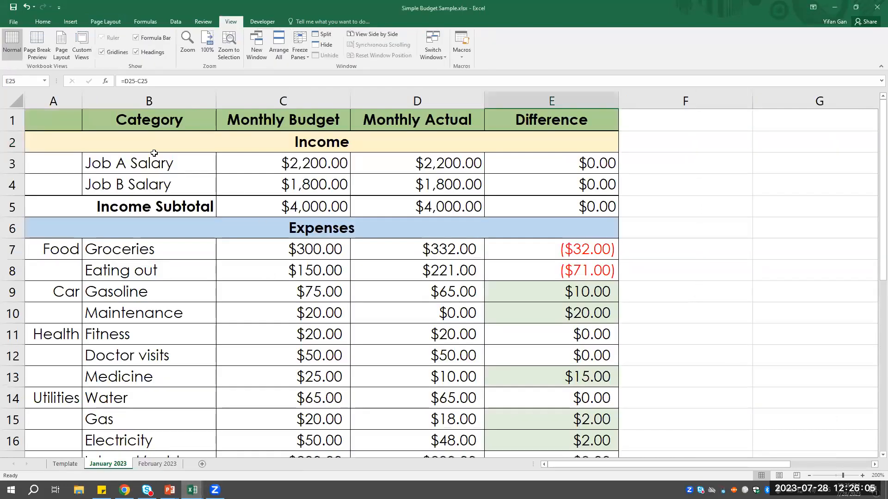
{"action": "left_click", "coordinate": [115, 128]}
{"action": "left_click", "coordinate": [283, 119]}
{"action": "left_click", "coordinate": [423, 120]}
{"action": "left_click", "coordinate": [536, 118]}
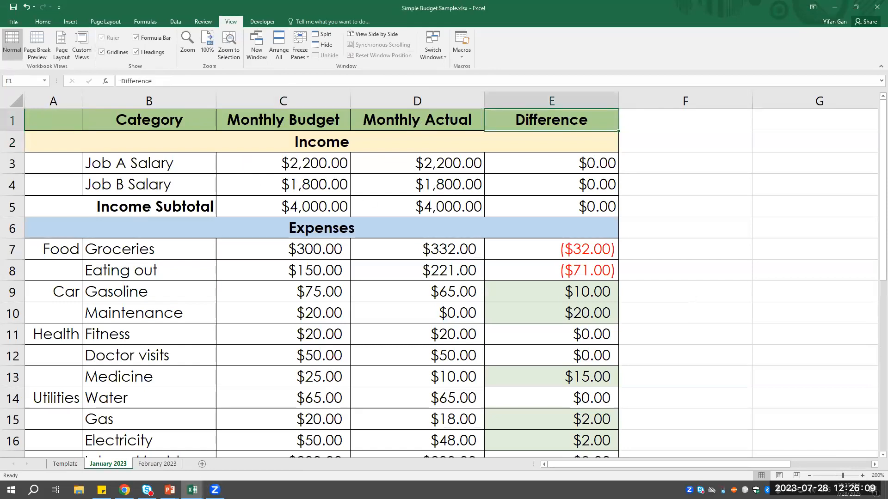
- Return to the Book1 workbook and enter the heading Category in cell B1
{"action": "left_click", "coordinate": [192, 490]}
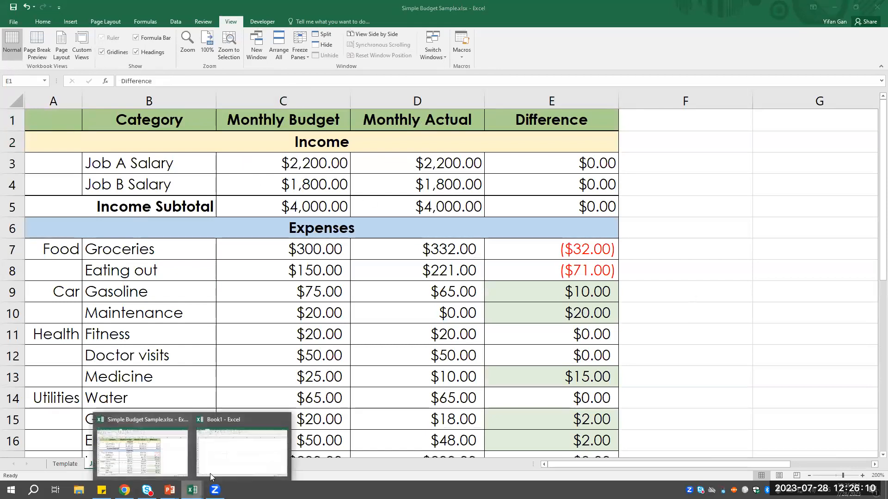
{"action": "left_click", "coordinate": [231, 450]}
{"action": "left_click", "coordinate": [197, 116]}
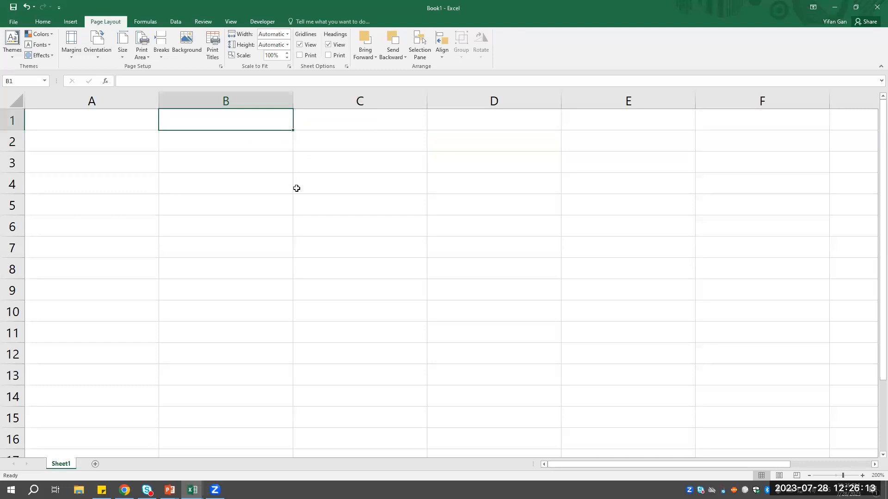
{"action": "type", "text": "Category"}
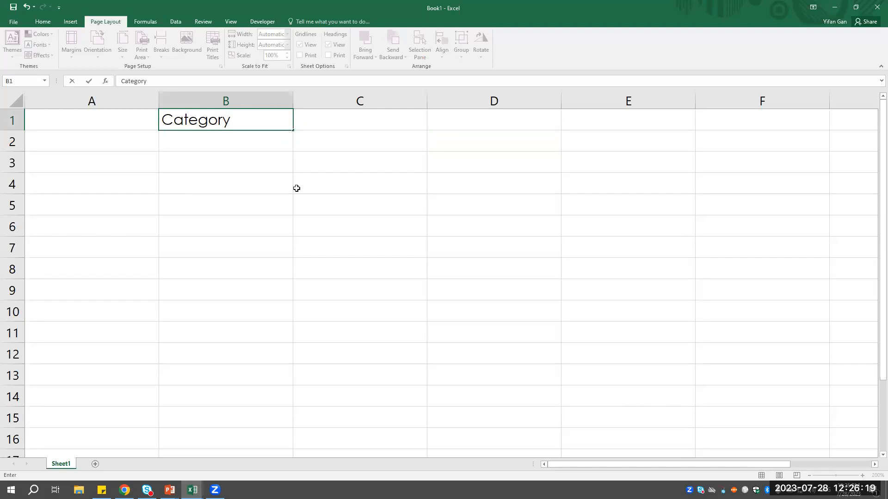
{"action": "key", "text": "Tab"}
- Enter the headings Monthly Budget in C1, Monthly Actual in D1 and Difference in E1
{"action": "type", "text": "M"}
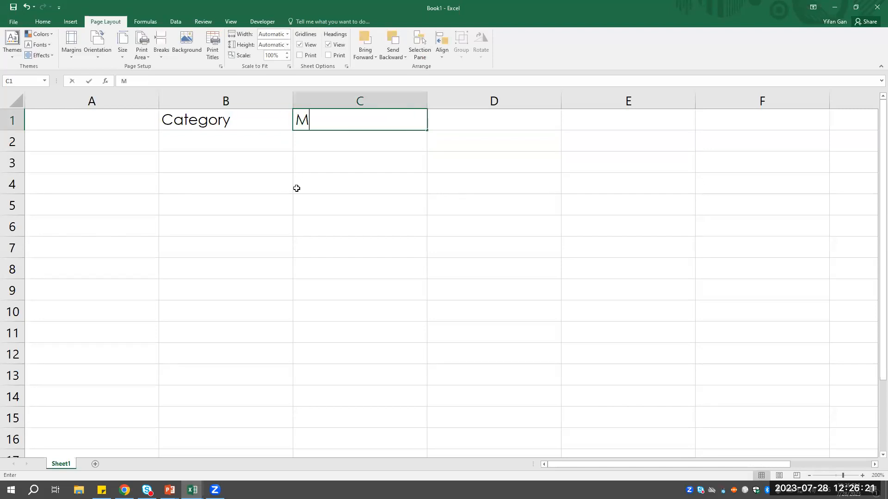
{"action": "type", "text": "onthly Budget"}
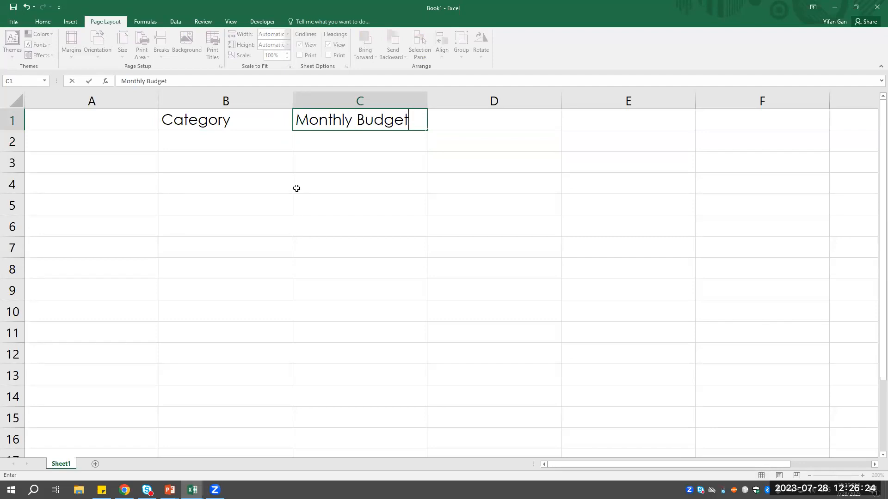
{"action": "key", "text": "Tab"}
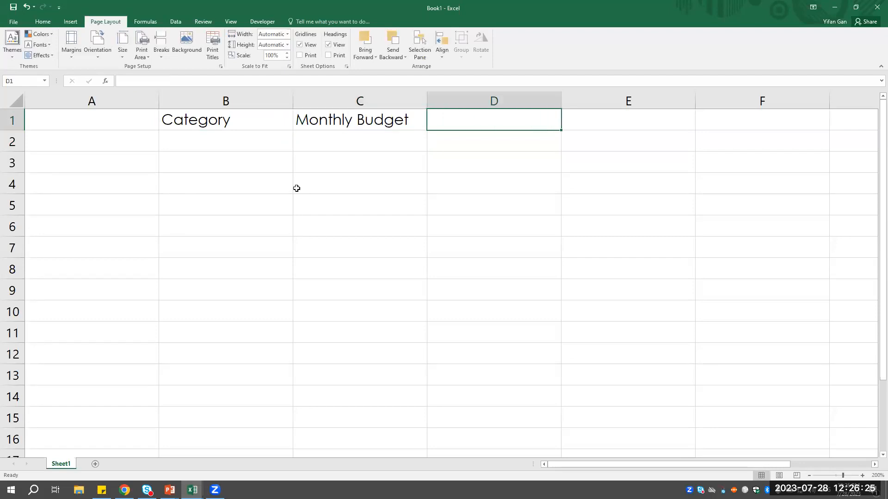
{"action": "type", "text": "Month"}
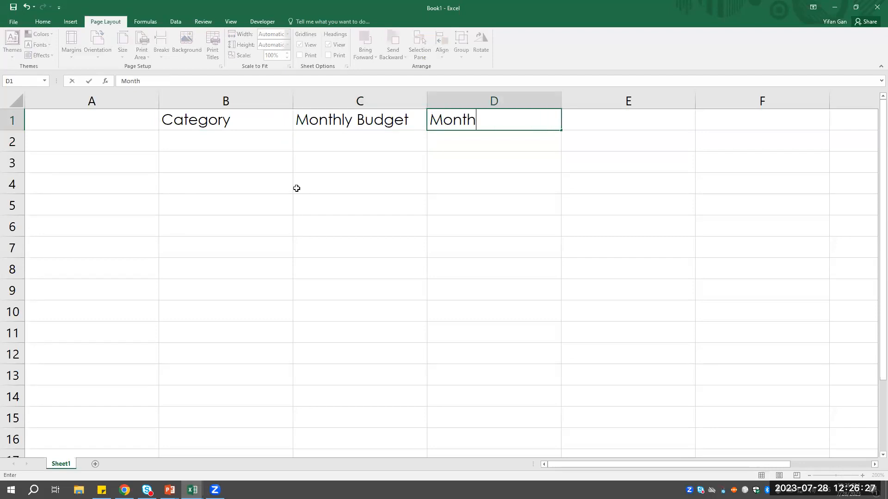
{"action": "type", "text": "ly Actual"}
{"action": "key", "text": "Tab"}
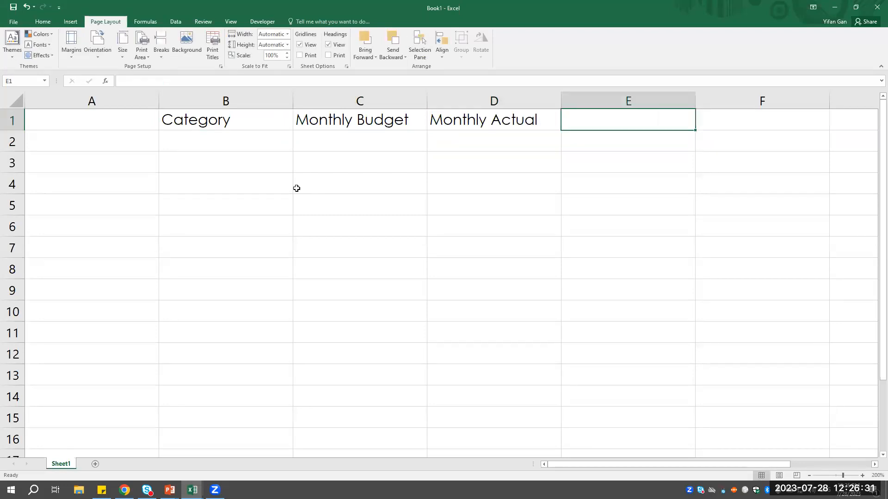
{"action": "type", "text": "Difference"}
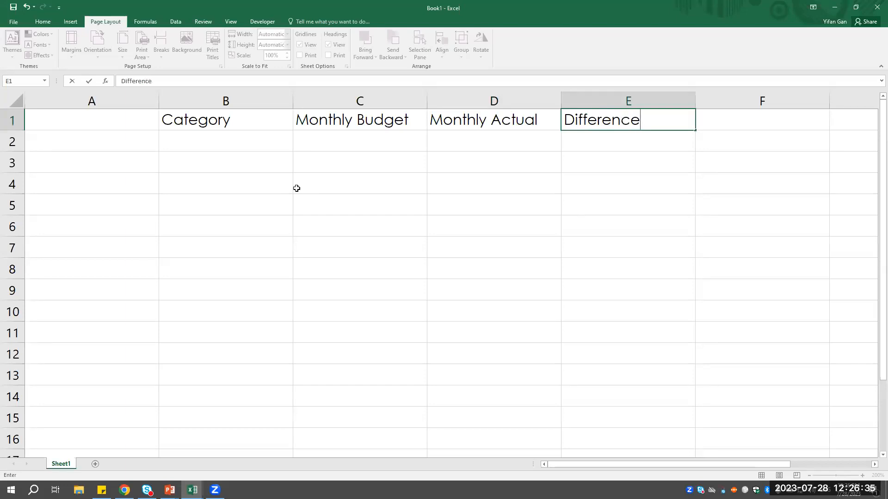
- Make the header row A1:E1 bold and center its text
{"action": "left_click_drag", "start_coordinate": [116, 123], "coordinate": [640, 120]}
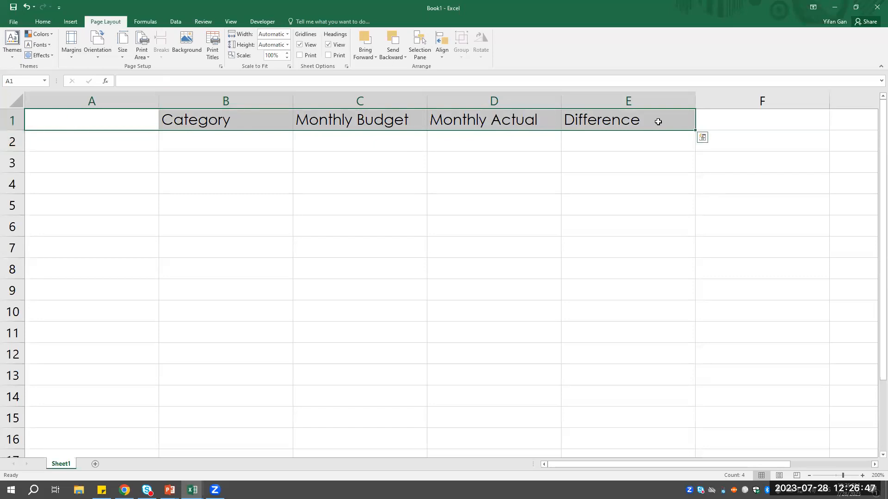
{"action": "left_click", "coordinate": [43, 22]}
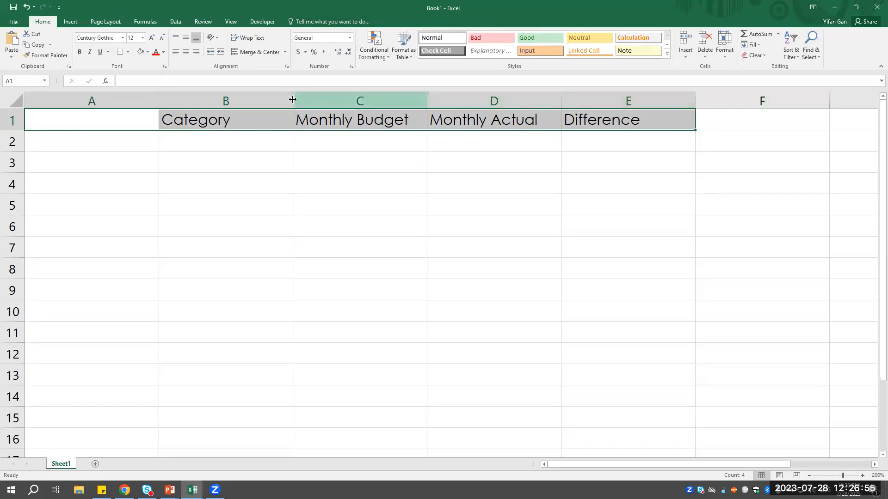
{"action": "left_click", "coordinate": [80, 51]}
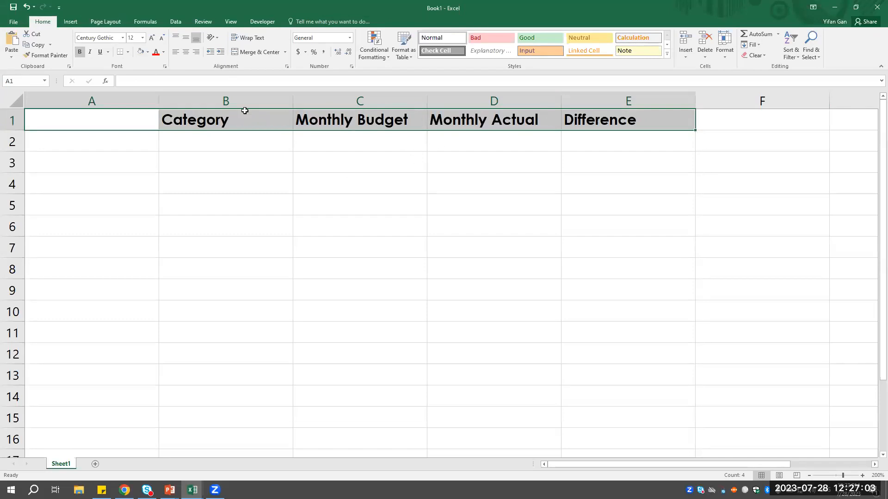
{"action": "left_click", "coordinate": [185, 52]}
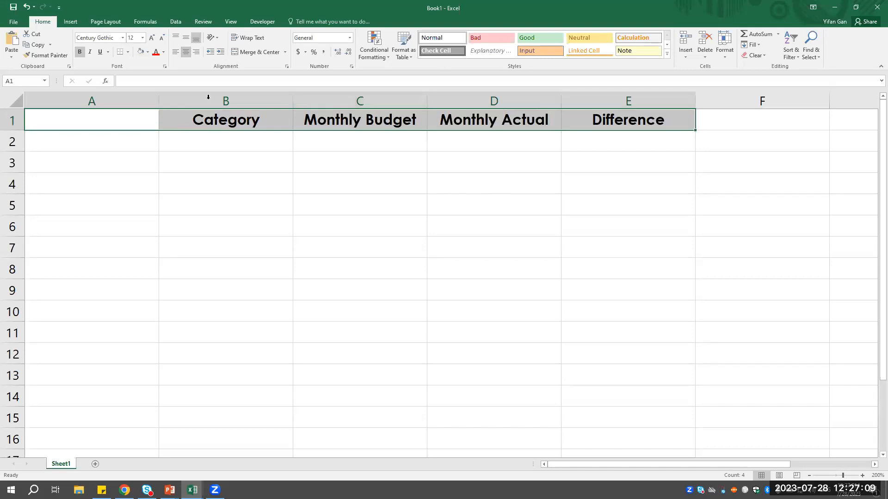
- Fill the header row A1:E1 with Gold, Accent 4, Lighter 80%
{"action": "left_click", "coordinate": [148, 52]}
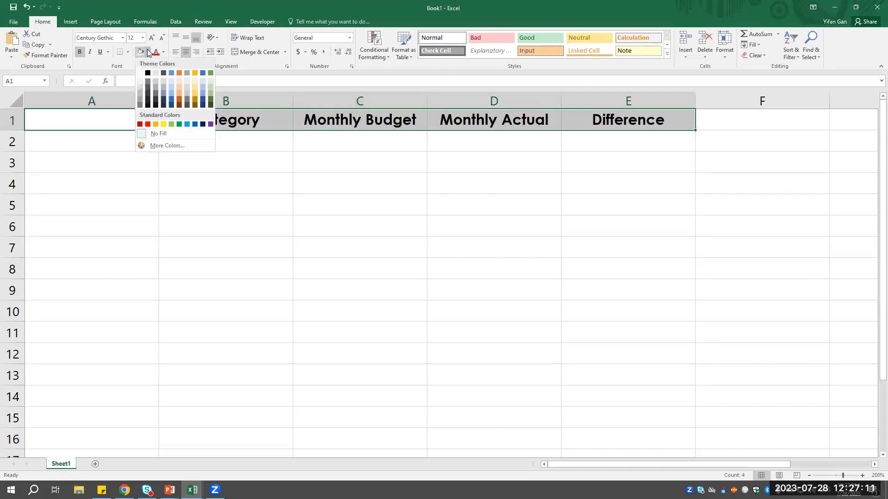
{"action": "left_click", "coordinate": [195, 82]}
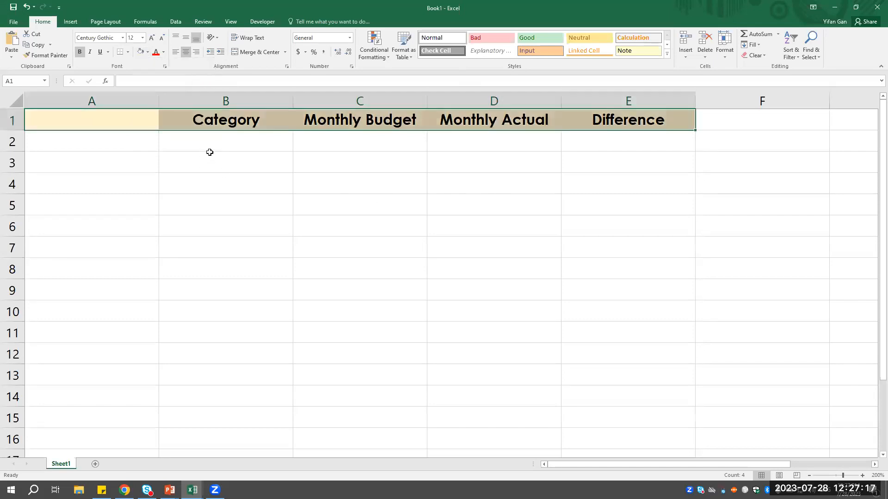
{"action": "left_click", "coordinate": [77, 118]}
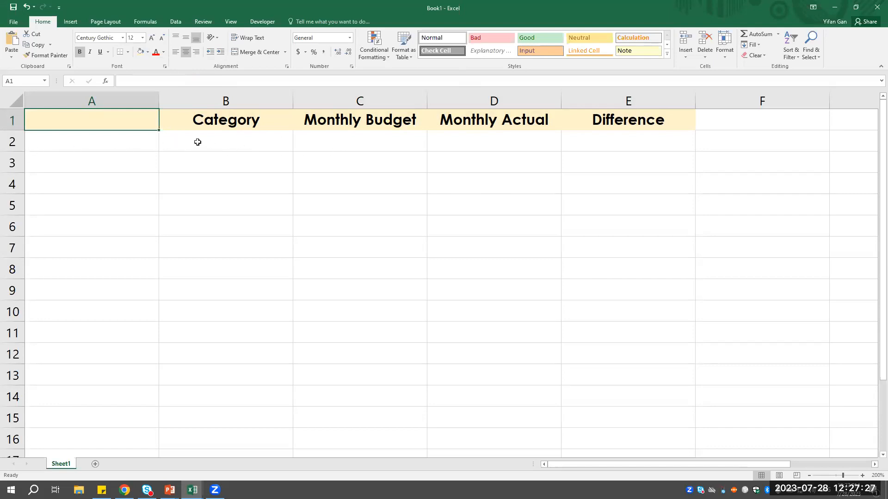
- Enter the section title Income in cell A2 and keep that cell selected
{"action": "left_click", "coordinate": [123, 149]}
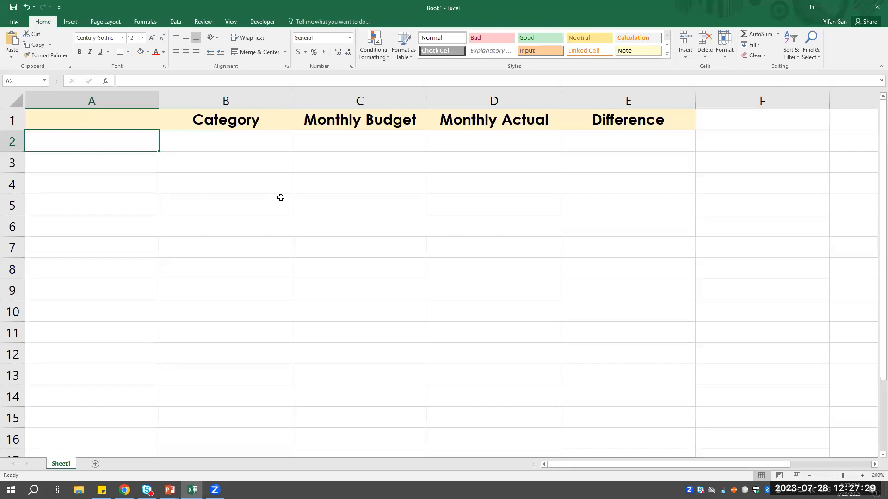
{"action": "type", "text": "Income"}
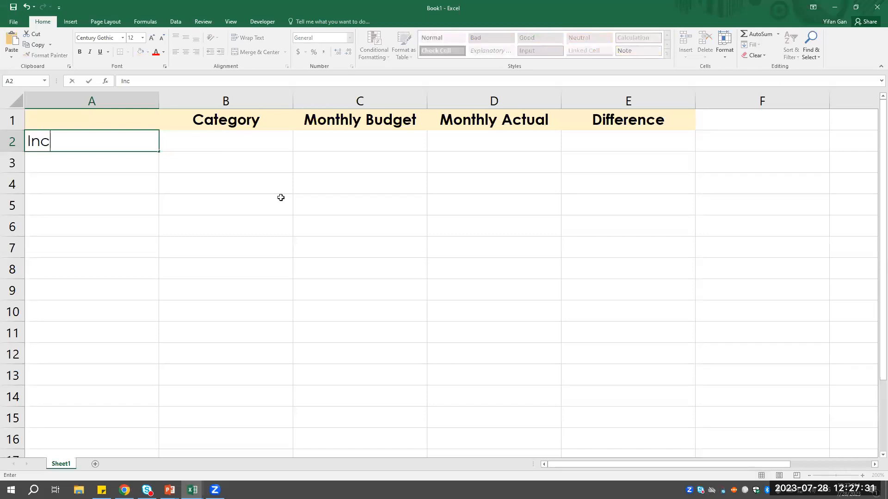
{"action": "left_click", "coordinate": [237, 223]}
{"action": "left_click", "coordinate": [124, 140]}
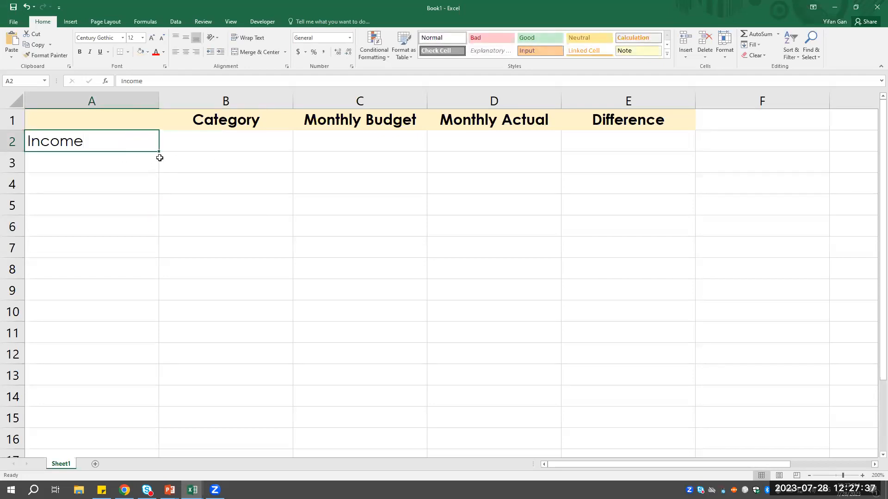
- Check how the Income title row is laid out in the Simple Budget Sample workbook, and return to Book1
{"action": "mouse_move", "coordinate": [192, 490]}
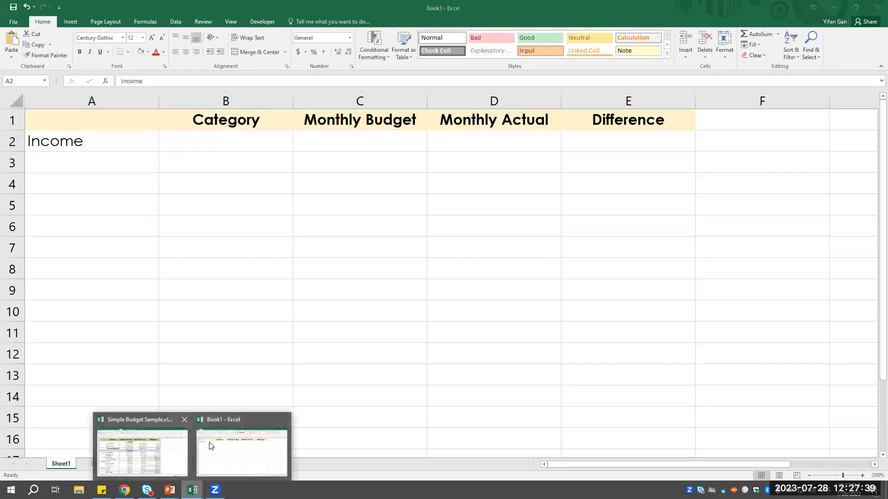
{"action": "left_click", "coordinate": [149, 450]}
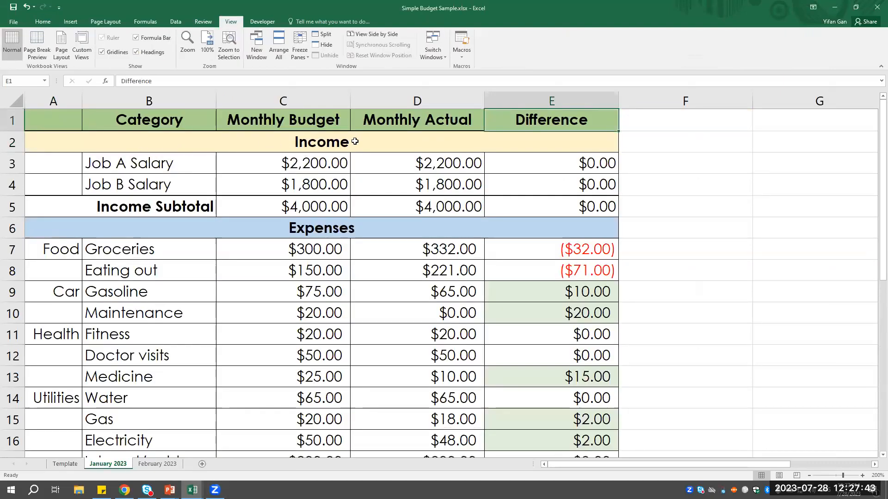
{"action": "left_click", "coordinate": [340, 142]}
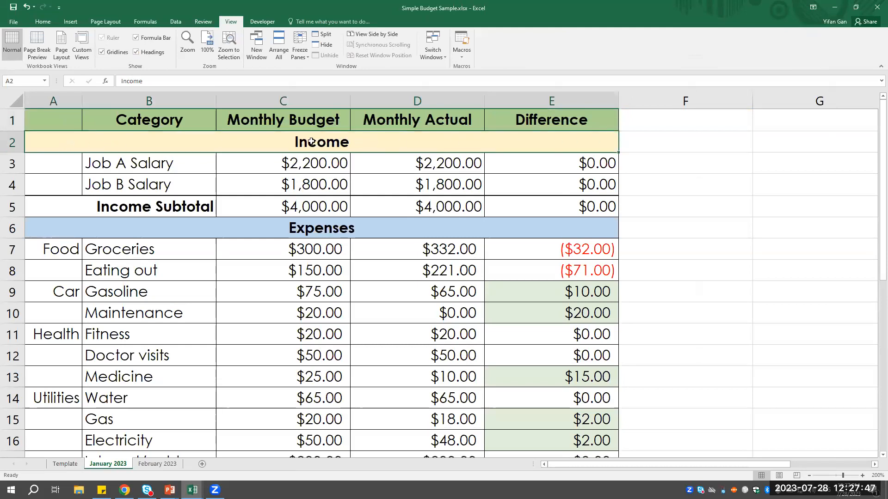
{"action": "mouse_move", "coordinate": [192, 490]}
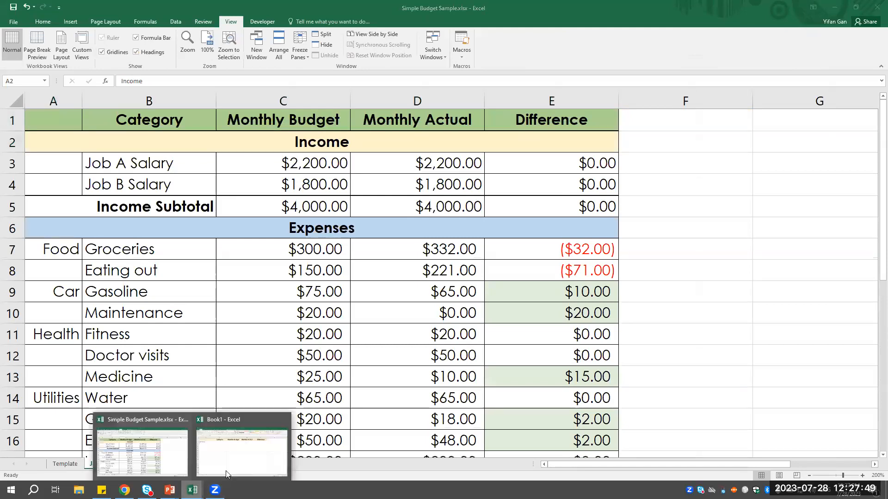
{"action": "left_click", "coordinate": [237, 441]}
{"action": "left_click", "coordinate": [181, 177]}
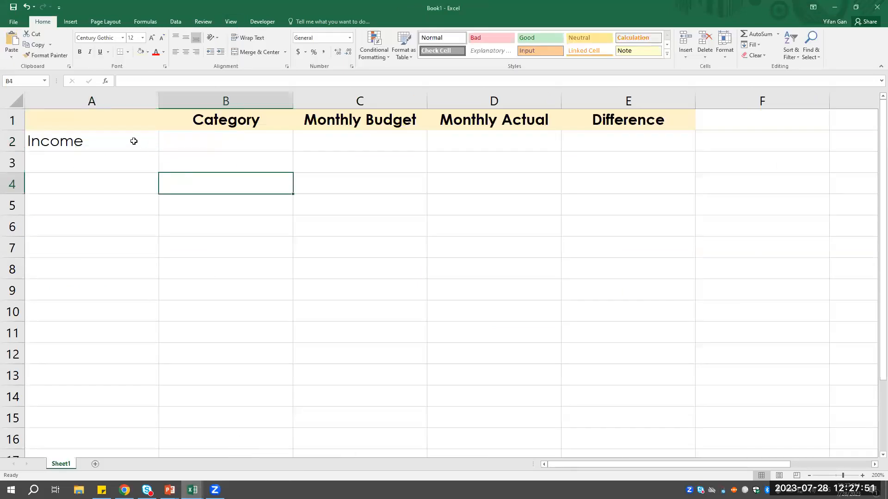
- Merge cells A2:E2 and center the Income title across them
{"action": "left_click", "coordinate": [97, 141]}
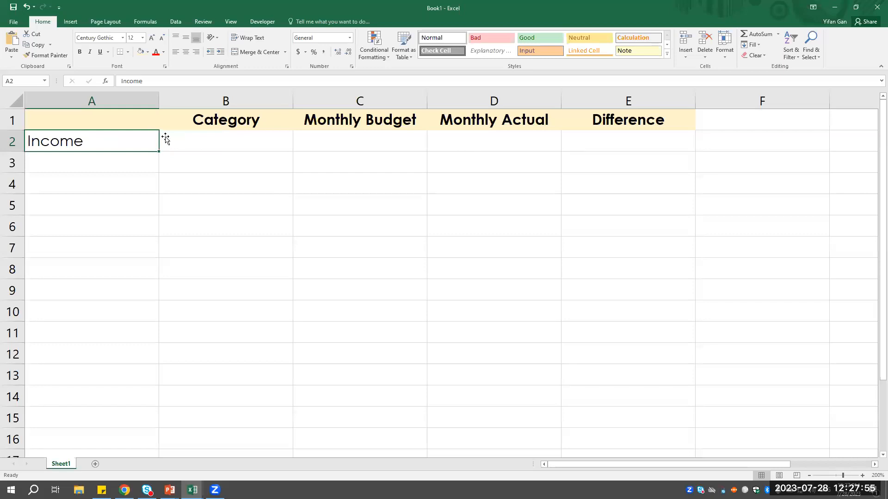
{"action": "left_click", "coordinate": [616, 143], "text": "shift"}
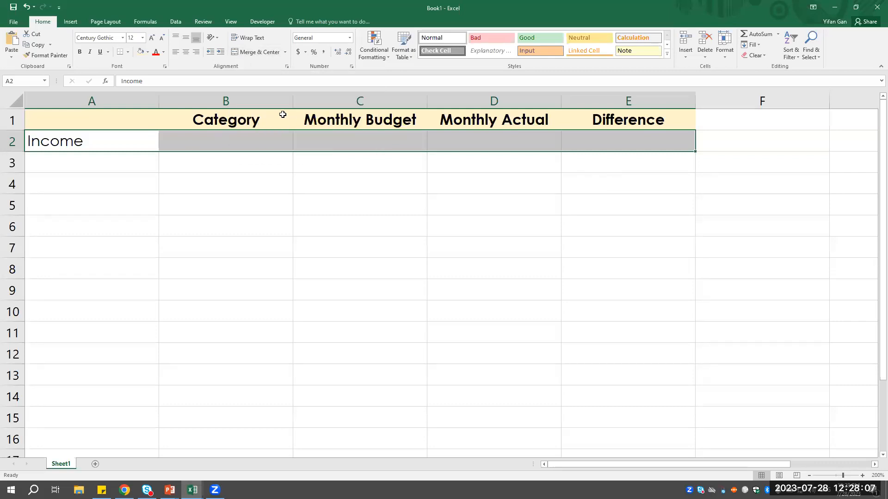
{"action": "left_click", "coordinate": [258, 52]}
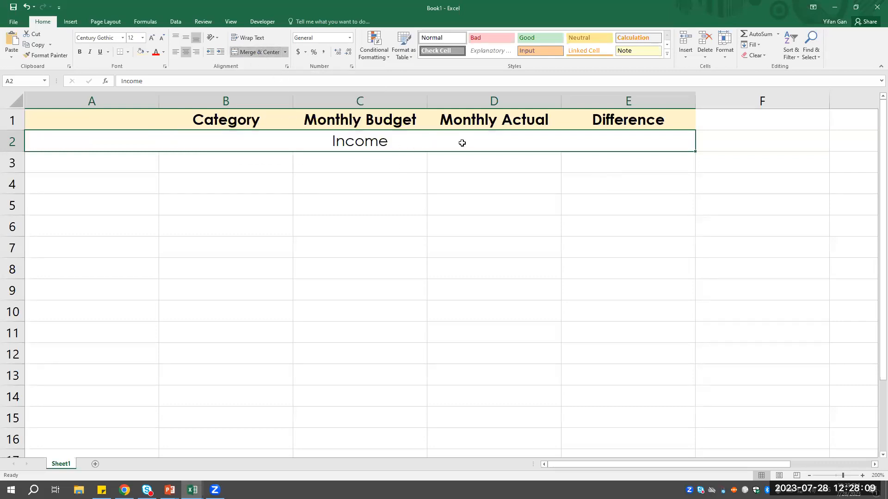
- Make the merged Income title in row 2 bold and fill it with a light green theme color
{"action": "left_click", "coordinate": [362, 164]}
{"action": "left_click", "coordinate": [364, 143]}
{"action": "left_click", "coordinate": [79, 52]}
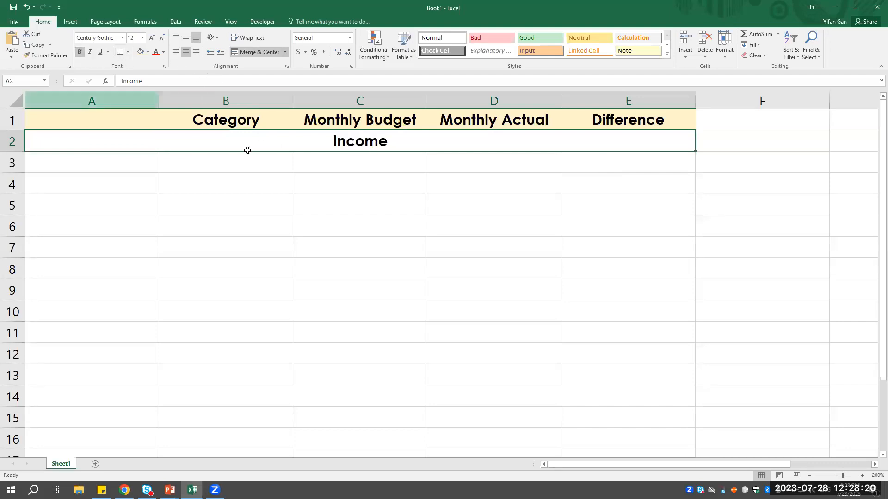
{"action": "left_click", "coordinate": [148, 52]}
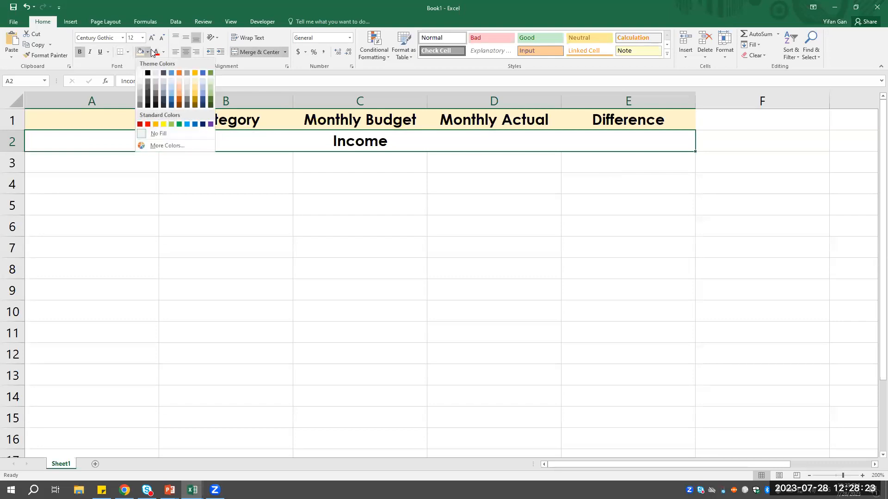
{"action": "left_click", "coordinate": [210, 88]}
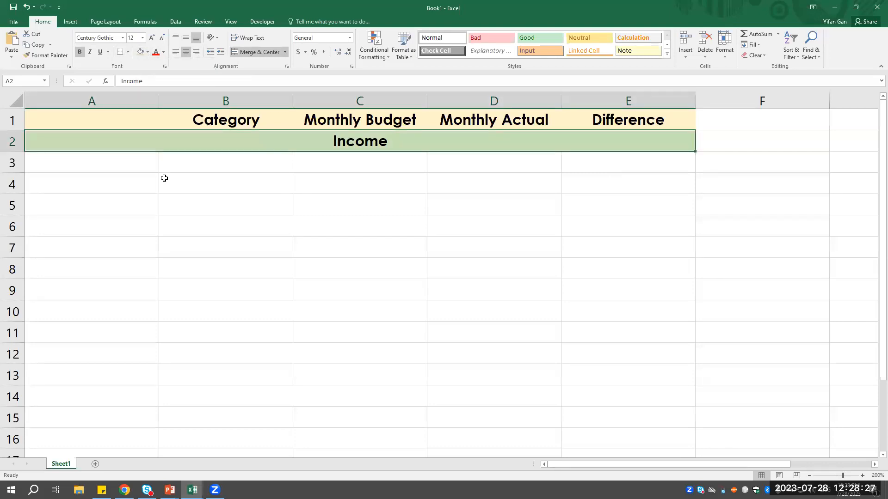
- Enter the section title Expenses in cell A6
{"action": "left_click", "coordinate": [141, 161]}
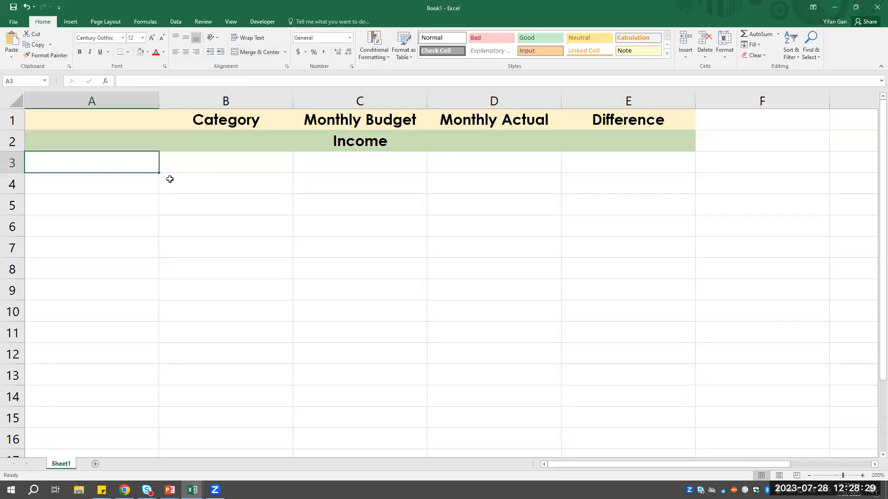
{"action": "left_click", "coordinate": [97, 231]}
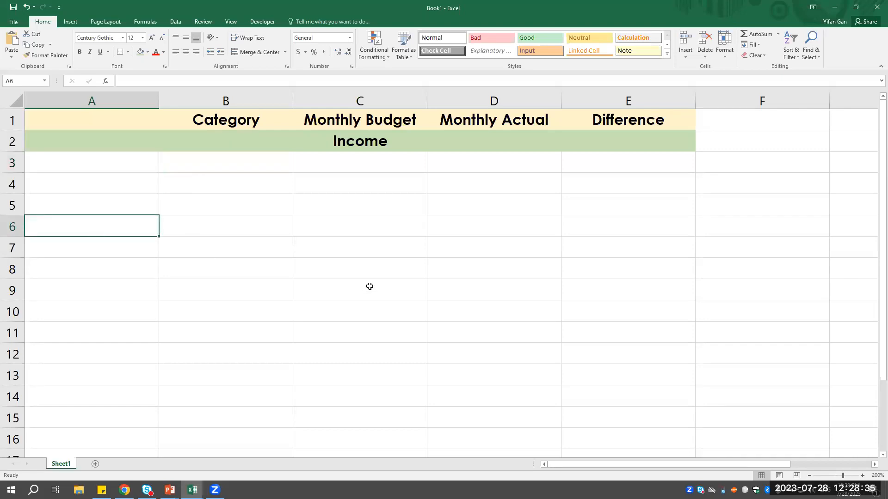
{"action": "type", "text": "Expenses"}
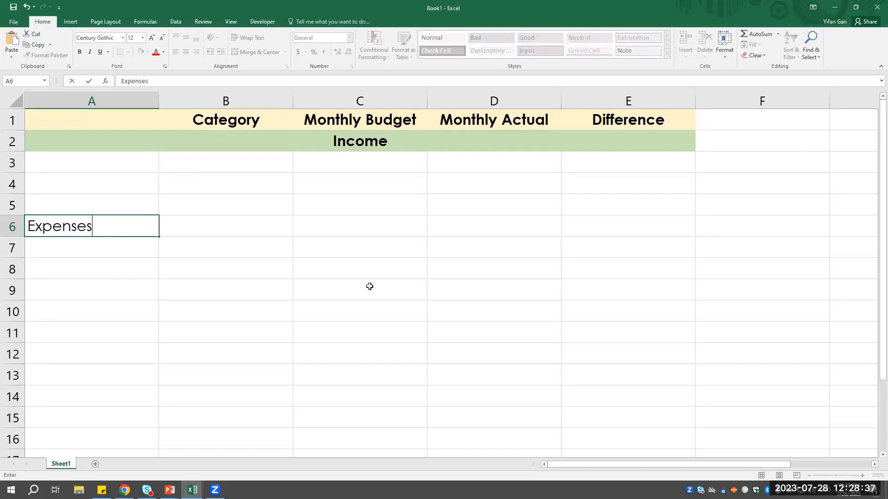
{"action": "left_click", "coordinate": [367, 285]}
- Make the Expenses title bold, and merge and center it across A6:E6
{"action": "left_click_drag", "start_coordinate": [123, 231], "coordinate": [639, 225]}
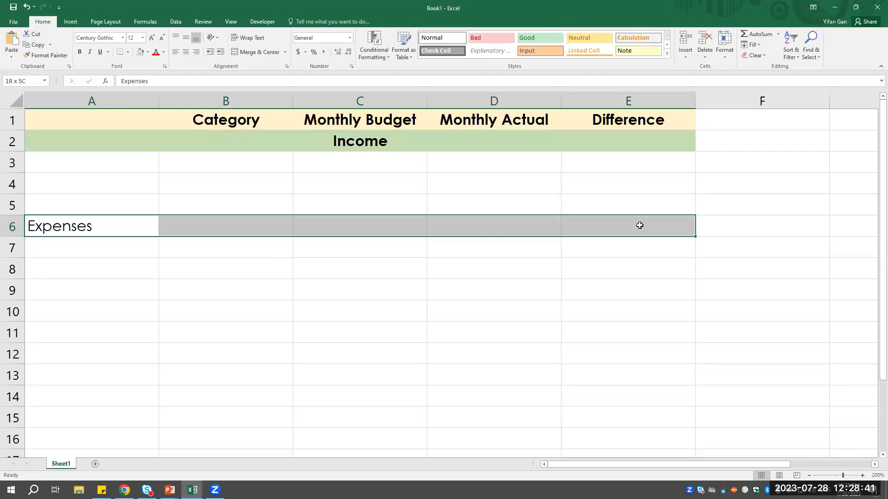
{"action": "left_click_drag", "start_coordinate": [639, 225], "coordinate": [638, 224]}
{"action": "left_click", "coordinate": [79, 51]}
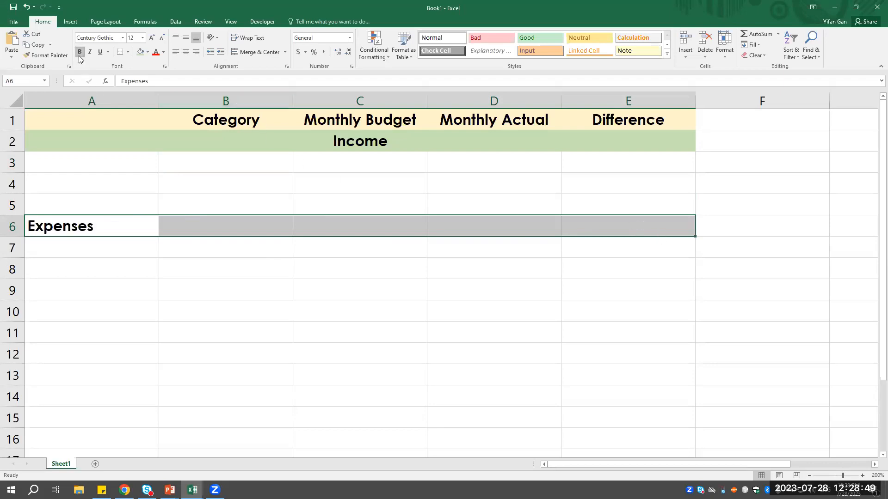
{"action": "left_click", "coordinate": [264, 52]}
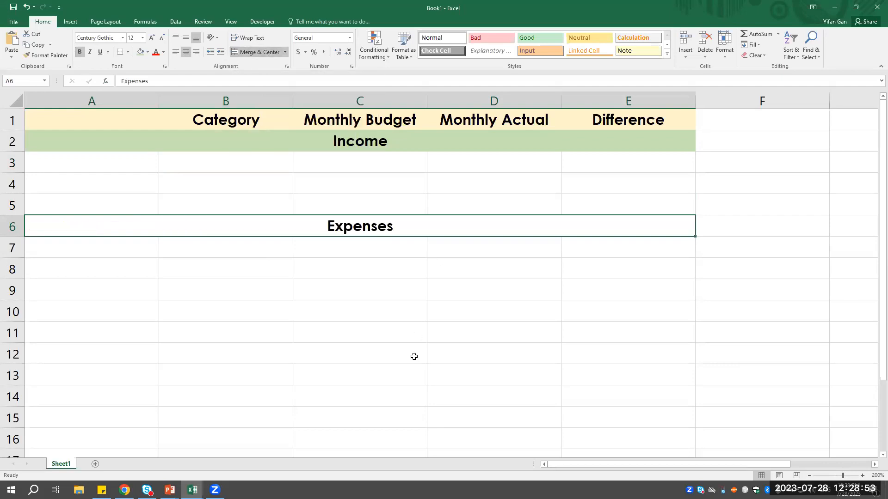
- Fill the merged Expenses title row with a light orange theme color
{"action": "left_click", "coordinate": [148, 52]}
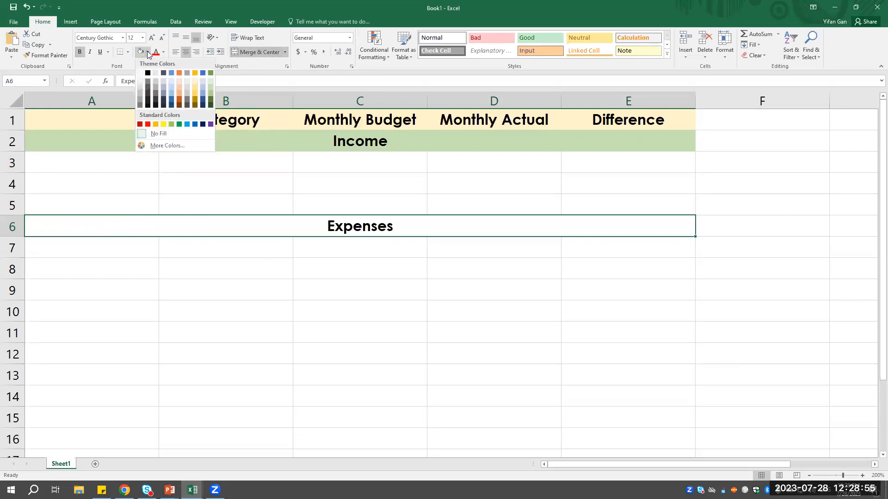
{"action": "left_click", "coordinate": [179, 80]}
{"action": "left_click", "coordinate": [350, 243]}
{"action": "key", "text": "Up"}
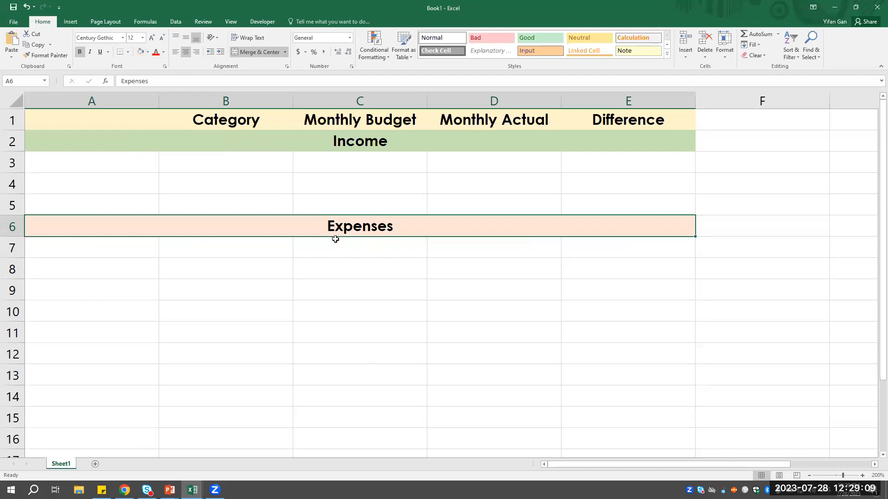
- Enter the income categories Job A Salary in B3 and Job B Salary in B4
{"action": "left_click", "coordinate": [222, 163]}
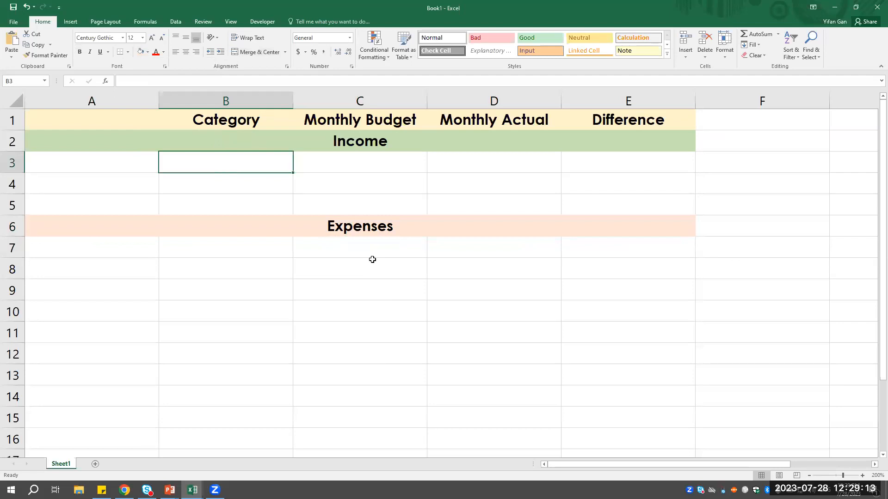
{"action": "type", "text": "Job A "}
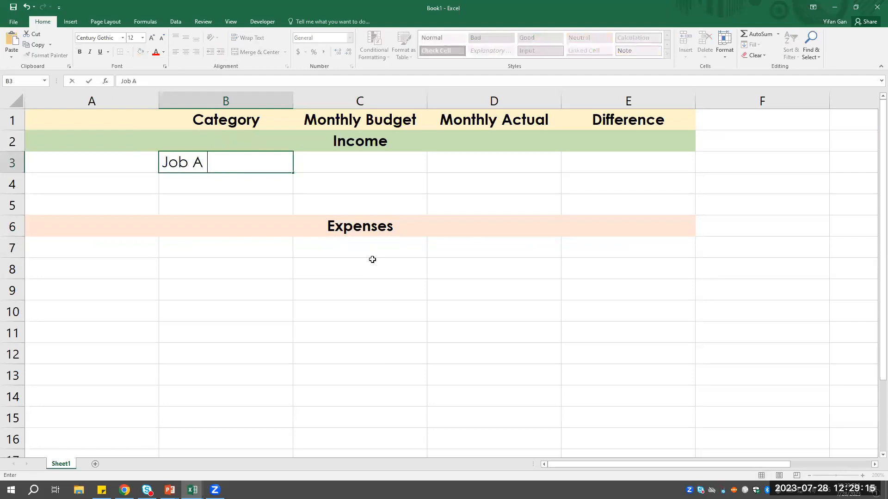
{"action": "type", "text": "Salary"}
{"action": "key", "text": "Return"}
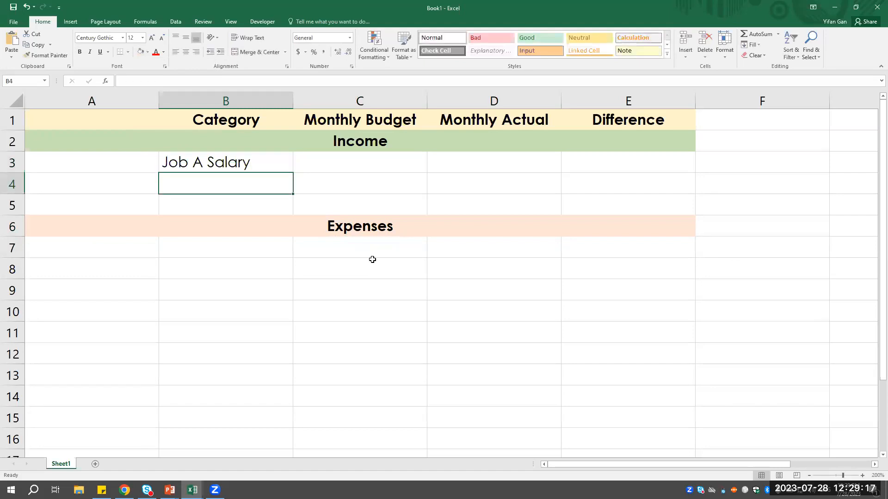
{"action": "type", "text": "Job "}
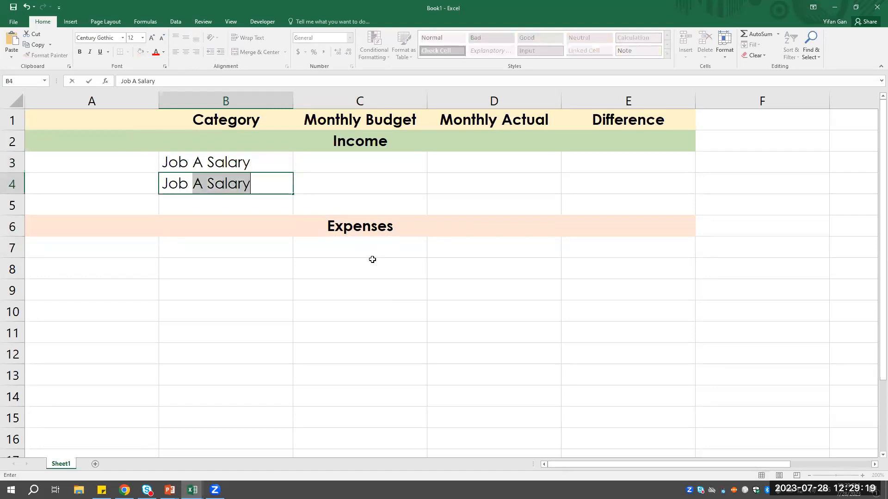
{"action": "type", "text": "B Salary"}
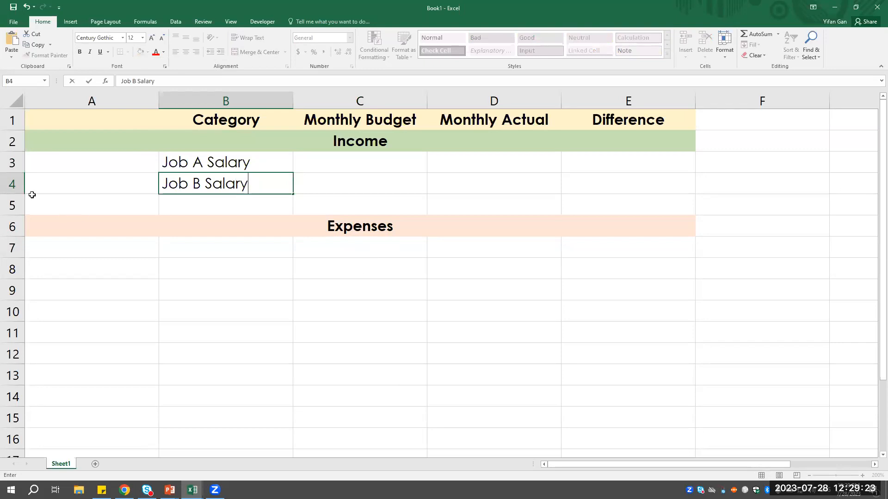
{"action": "left_click", "coordinate": [352, 179]}
- Insert a blank row above the Job B Salary row, and undo the insertion
{"action": "left_click", "coordinate": [10, 184]}
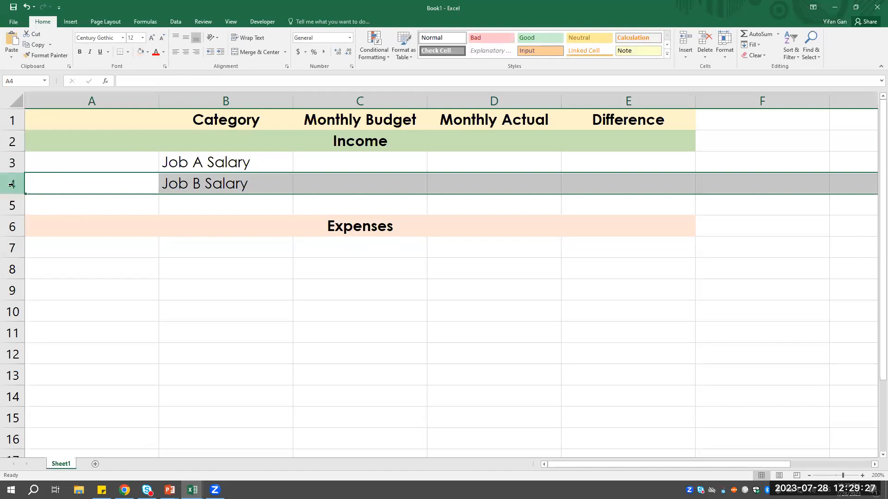
{"action": "right_click", "coordinate": [12, 185]}
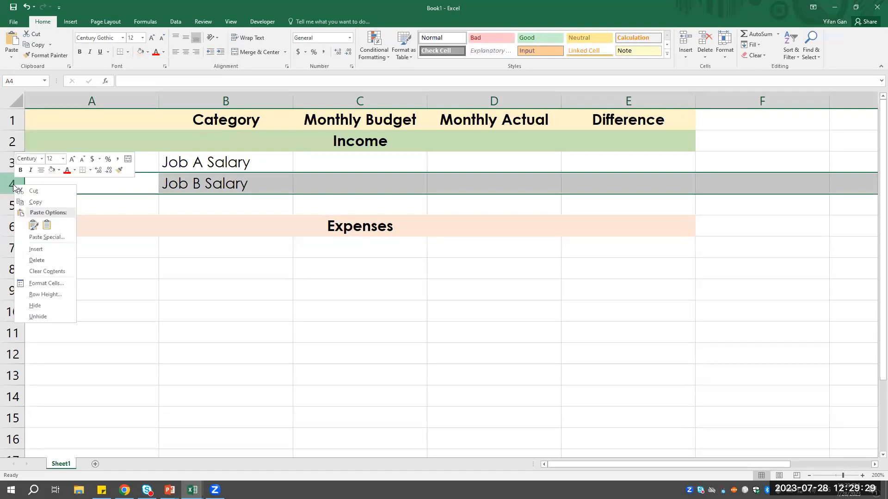
{"action": "left_click", "coordinate": [36, 250]}
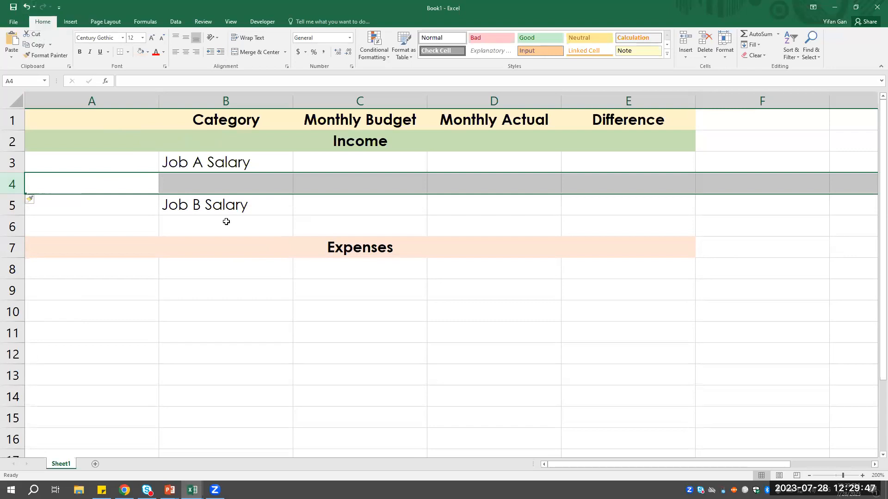
{"action": "key", "text": "ctrl+z"}
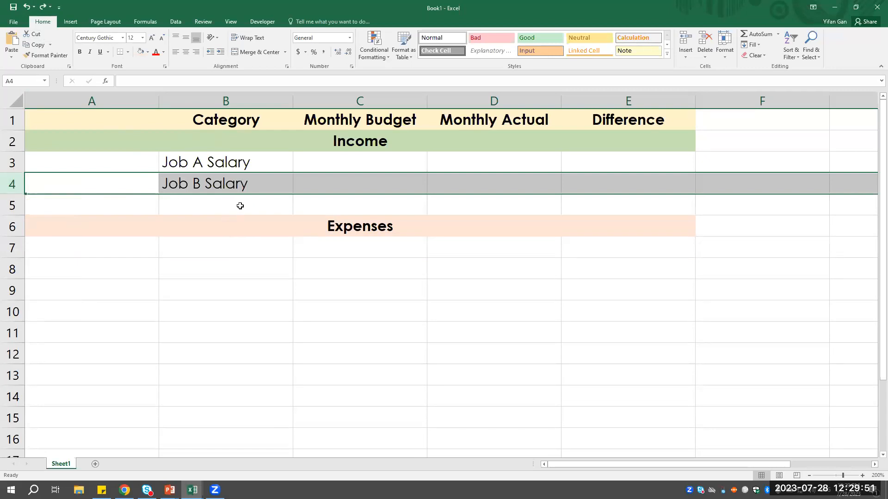
- Enter the label Income Subtotal in cell B5
{"action": "left_click", "coordinate": [240, 205]}
{"action": "type", "text": "S"}
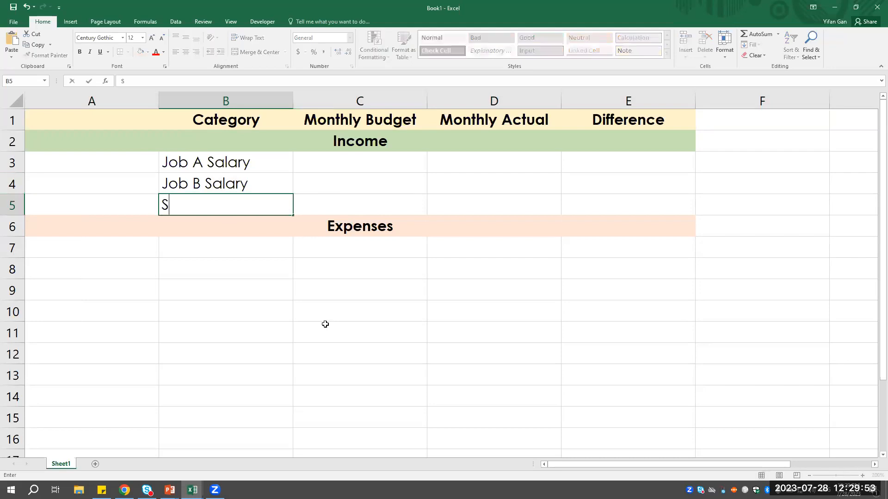
{"action": "type", "text": "ubtotal"}
{"action": "key", "text": "BackSpace"}
{"action": "key", "text": "BackSpace"}
{"action": "key", "text": "BackSpace"}
{"action": "key", "text": "BackSpace"}
{"action": "key", "text": "BackSpace"}
{"action": "key", "text": "BackSpace"}
{"action": "key", "text": "BackSpace"}
{"action": "key", "text": "BackSpace"}
{"action": "type", "text": "Income Subtotal"}
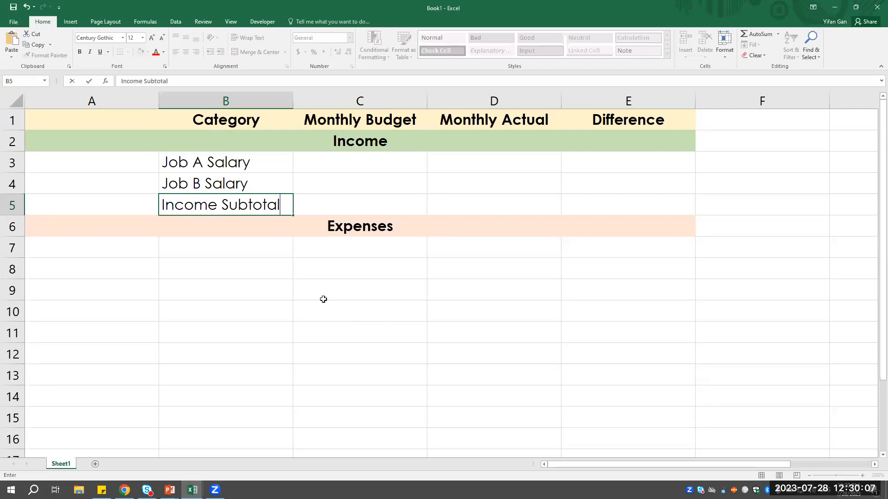
{"action": "left_click", "coordinate": [331, 190]}
- Merge cells A5:B5 and center the Income Subtotal label across them
{"action": "left_click", "coordinate": [226, 209]}
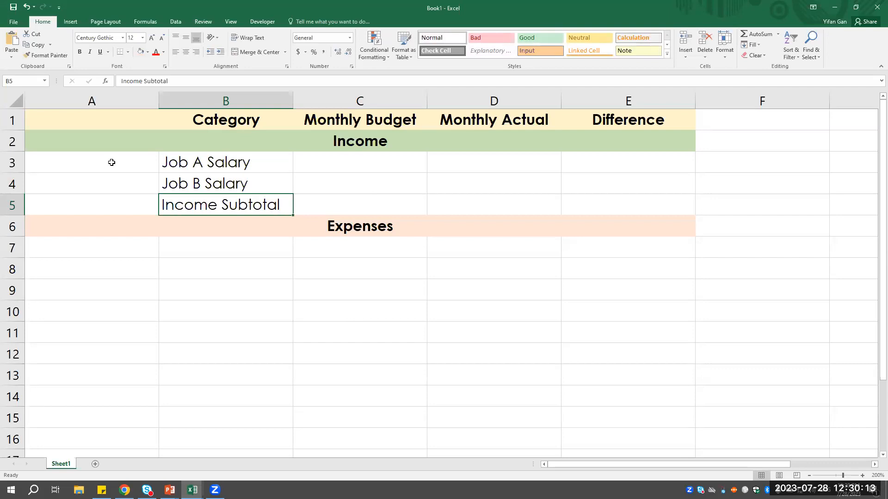
{"action": "left_click_drag", "start_coordinate": [87, 206], "coordinate": [182, 209]}
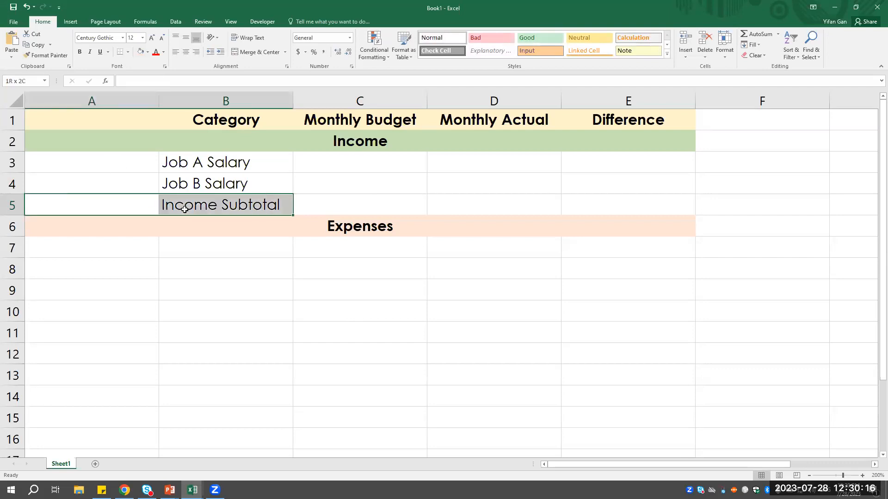
{"action": "left_click", "coordinate": [257, 52]}
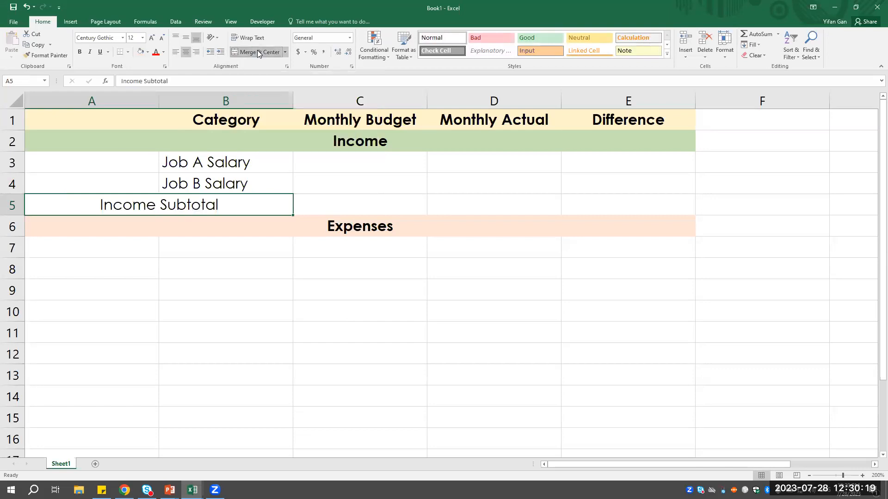
- Make the merged Income Subtotal label bold and align it right
{"action": "left_click", "coordinate": [79, 51]}
{"action": "left_click", "coordinate": [227, 245]}
{"action": "left_click", "coordinate": [120, 207]}
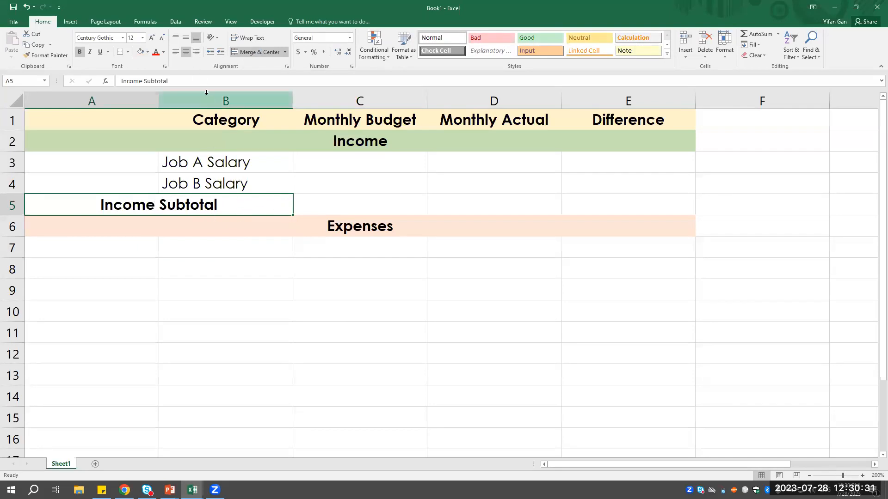
{"action": "left_click", "coordinate": [196, 52]}
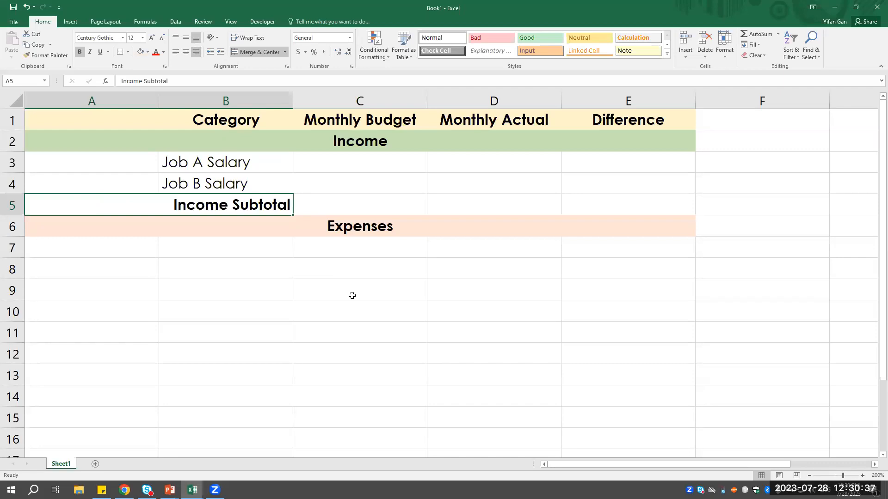
- Enter the expense categories Food, Car and Health in cells A7 to A9 under the Expenses header
{"action": "left_click", "coordinate": [295, 242]}
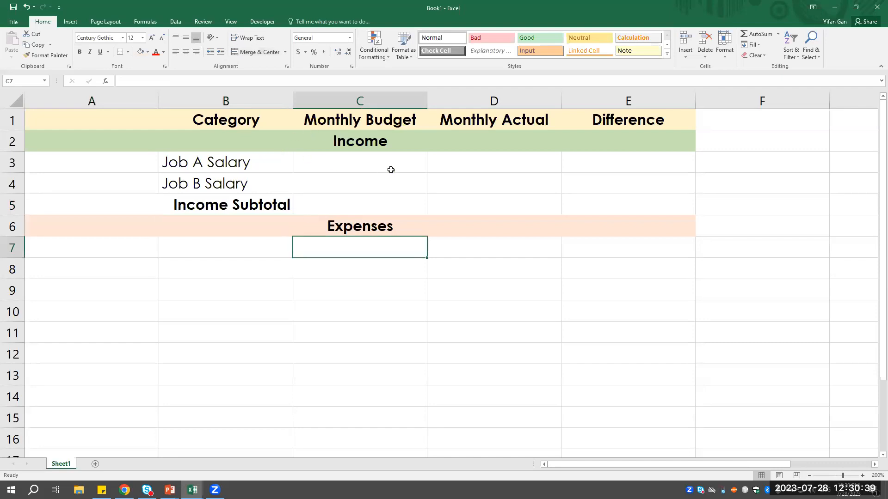
{"action": "left_click", "coordinate": [234, 253]}
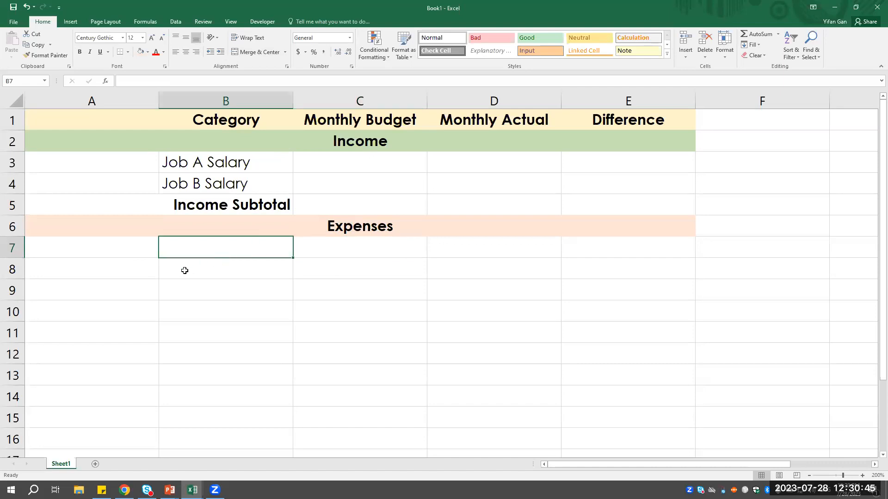
{"action": "scroll", "coordinate": [252, 300], "scroll_direction": "down", "scroll_amount": 1}
{"action": "scroll", "coordinate": [246, 301], "scroll_direction": "up", "scroll_amount": 1}
{"action": "left_click", "coordinate": [123, 254]}
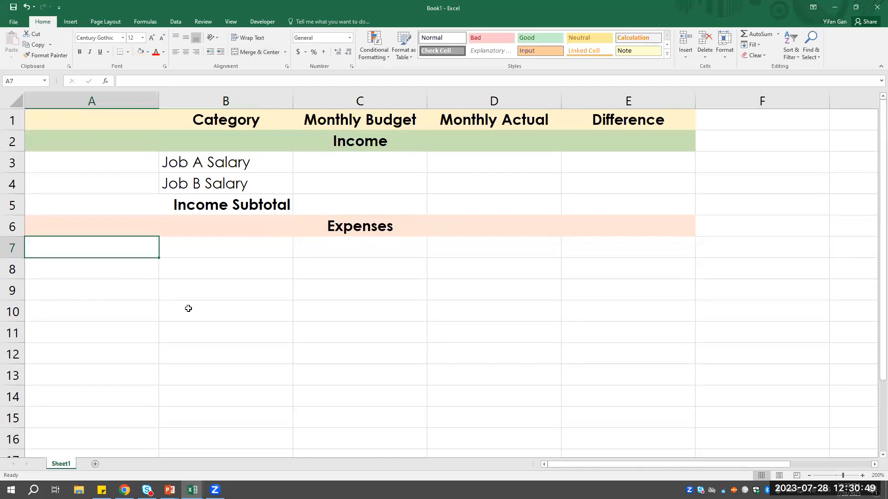
{"action": "type", "text": "Food"}
{"action": "key", "text": "Return"}
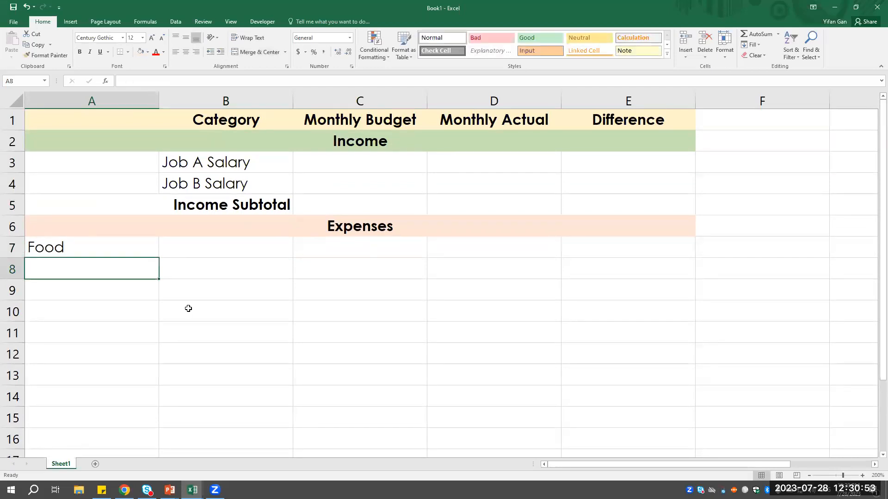
{"action": "type", "text": "Car"}
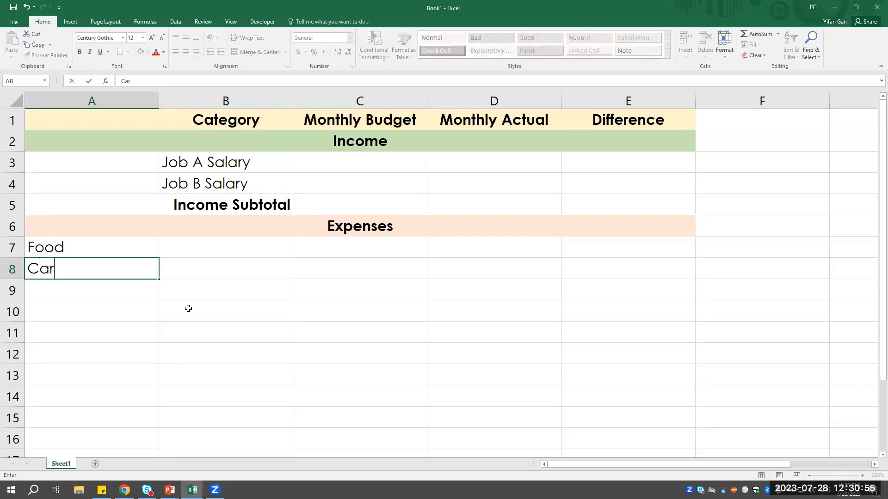
{"action": "key", "text": "Return"}
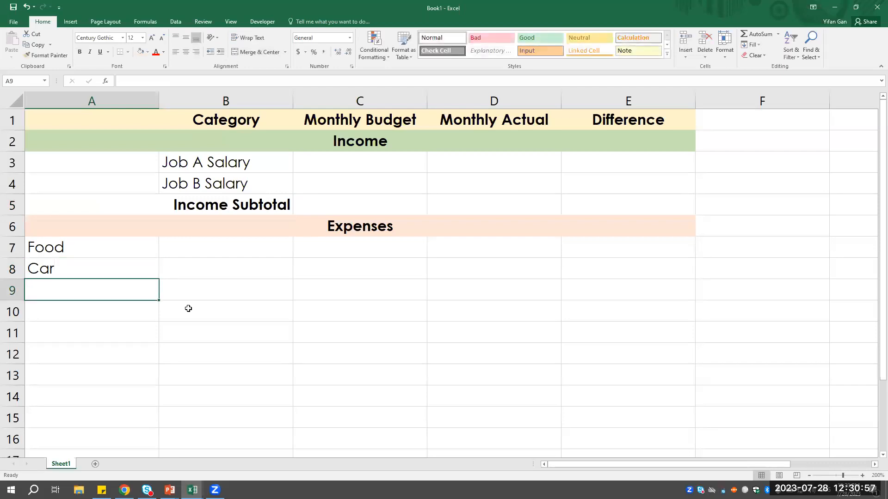
{"action": "type", "text": "Health"}
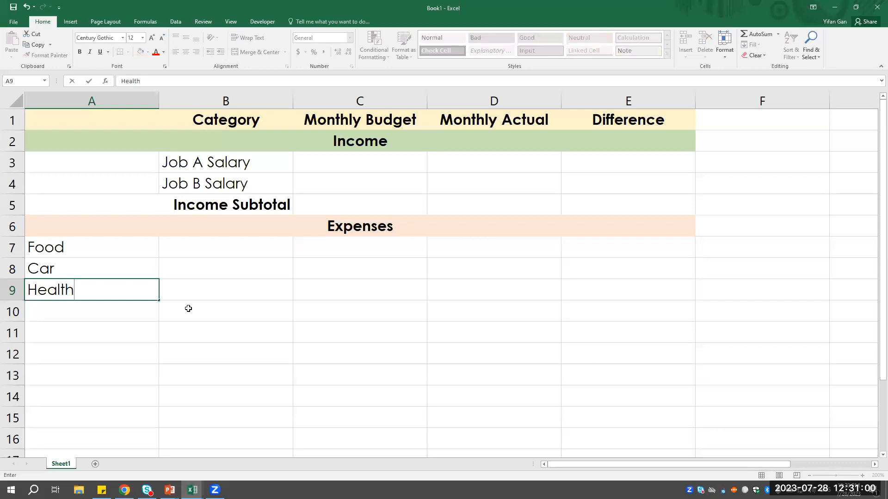
{"action": "key", "text": "Return"}
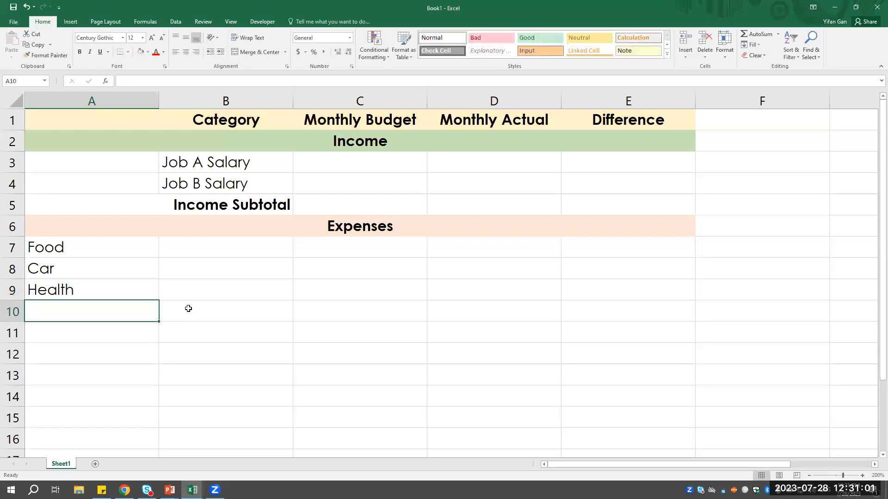
- Enter the expense categories Utilities, Debt and MISC in cells A10 to A12 below Health
{"action": "type", "text": "Utilities"}
{"action": "key", "text": "Return"}
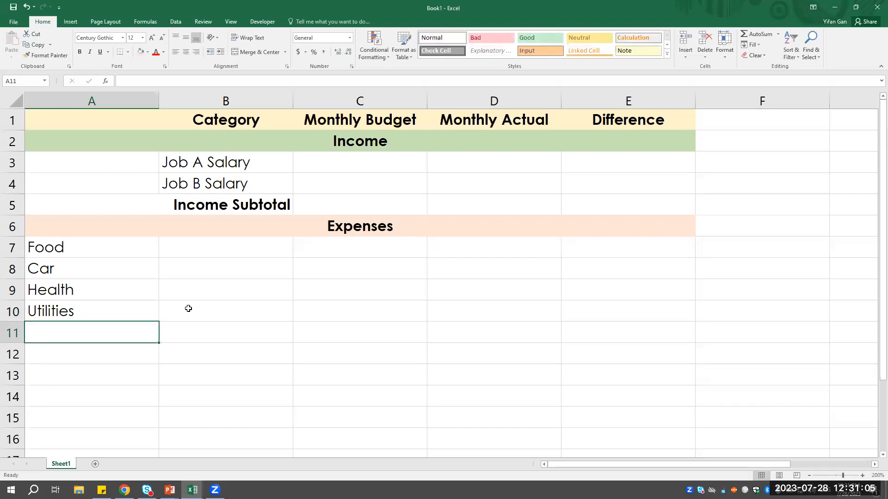
{"action": "type", "text": "Debt"}
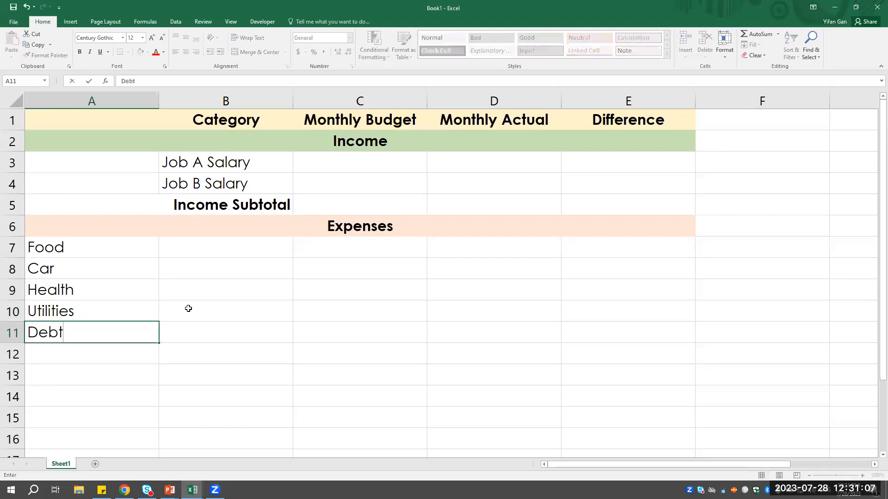
{"action": "key", "text": "Return"}
{"action": "type", "text": "M"}
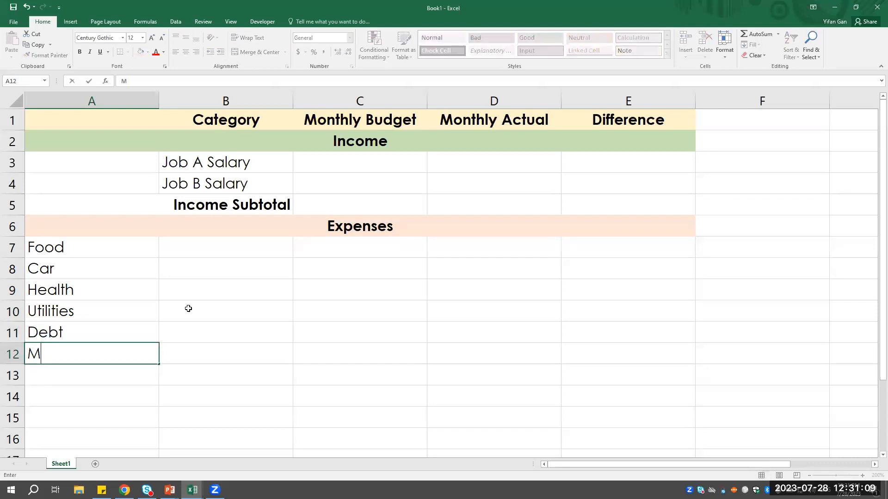
{"action": "key", "text": "BackSpace"}
{"action": "type", "text": "MISC"}
{"action": "key", "text": "Return"}
- Align the six expense category labels in A7:A12 to the right of their cells
{"action": "left_click_drag", "start_coordinate": [99, 250], "coordinate": [117, 352]}
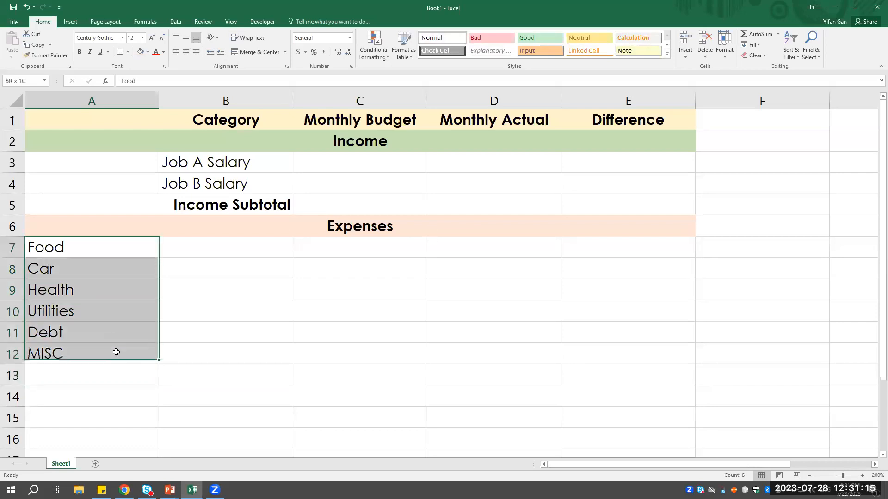
{"action": "left_click", "coordinate": [196, 52]}
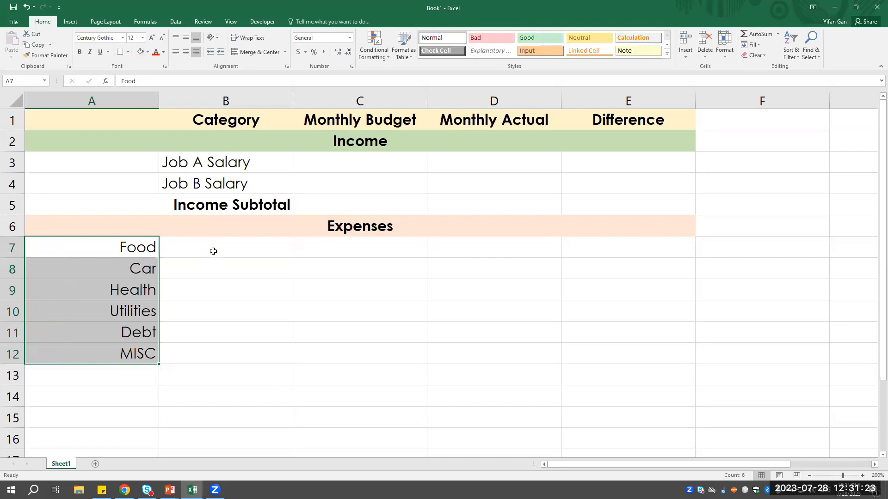
{"action": "left_click", "coordinate": [227, 101]}
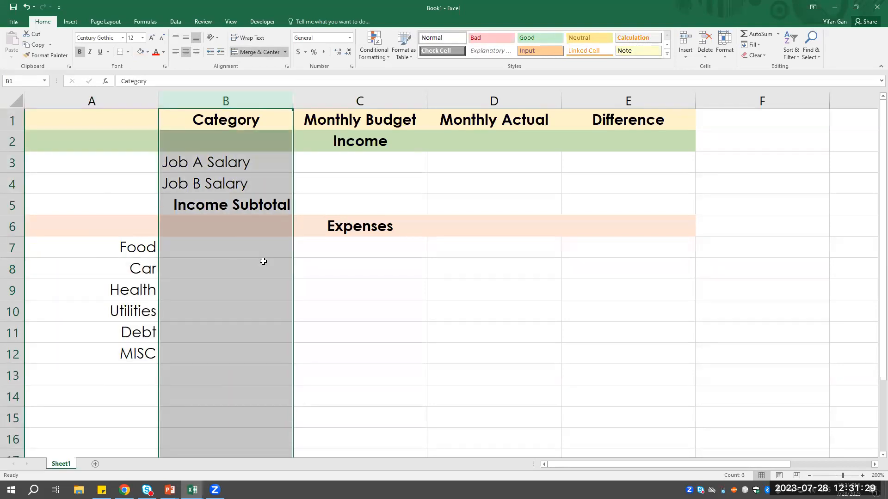
{"action": "left_click", "coordinate": [174, 246]}
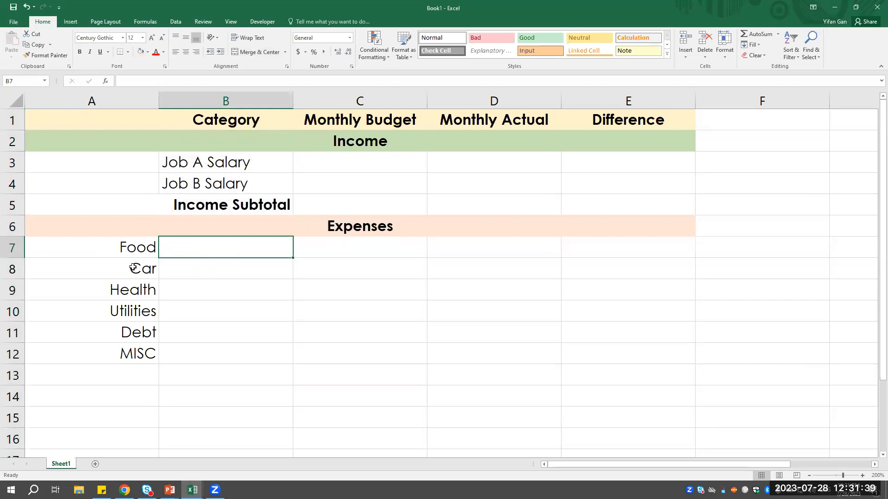
- Insert one blank row between Food and Car and one between Car and Health
{"action": "left_click", "coordinate": [7, 185]}
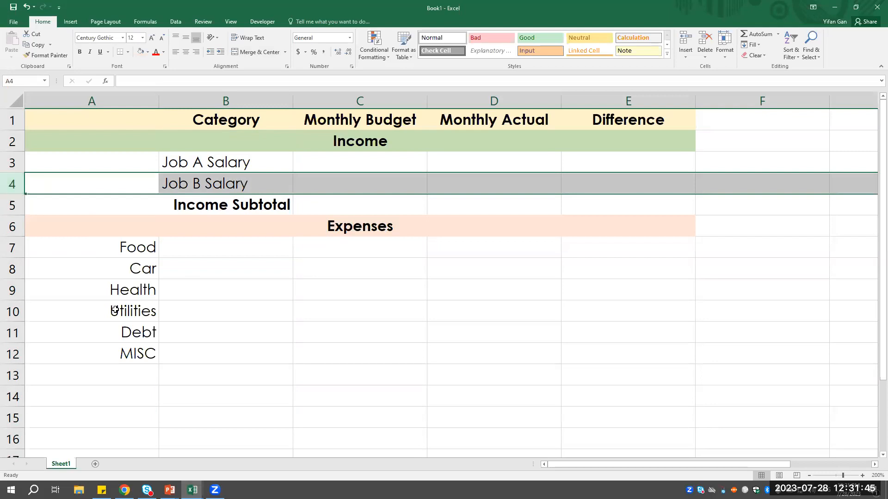
{"action": "left_click", "coordinate": [10, 270]}
{"action": "right_click", "coordinate": [10, 270]}
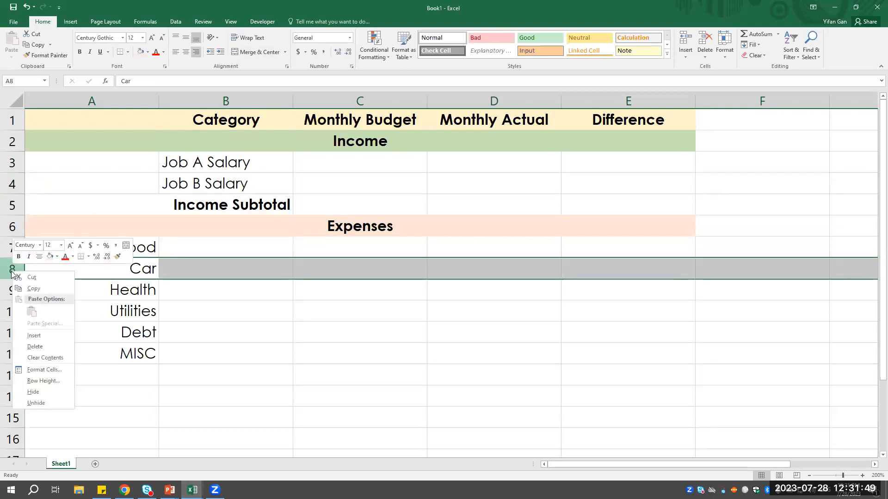
{"action": "left_click", "coordinate": [69, 334]}
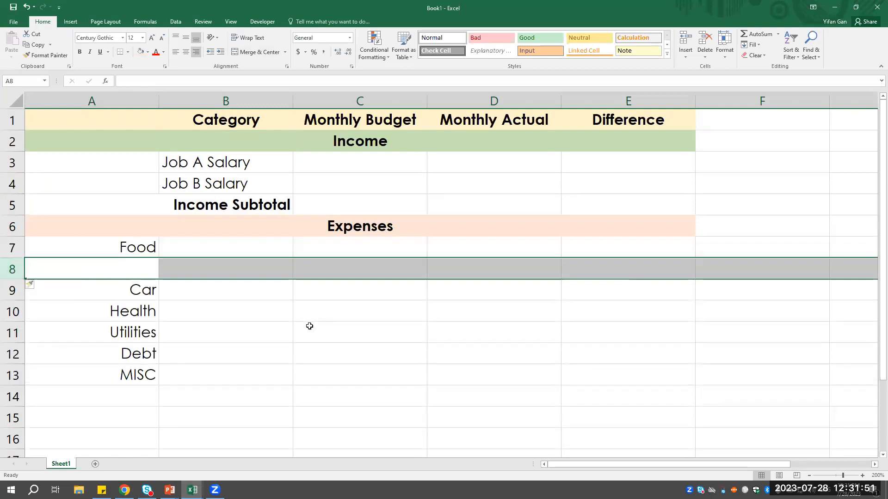
{"action": "left_click", "coordinate": [225, 290]}
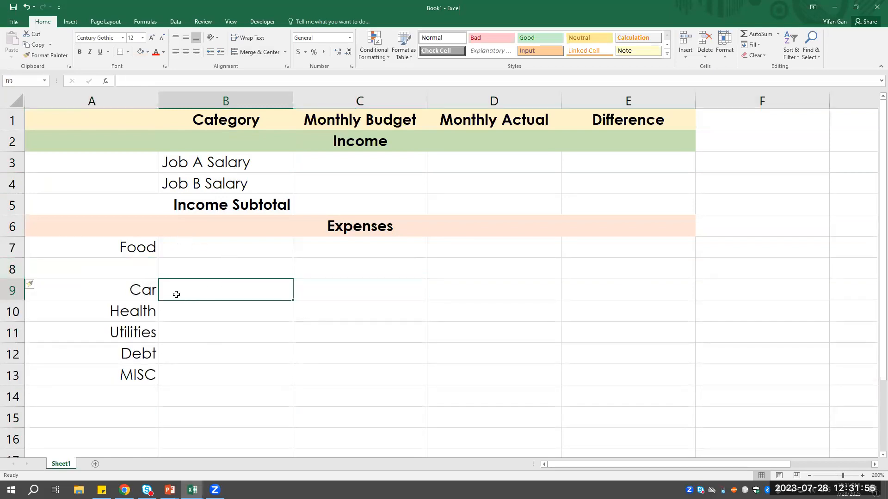
{"action": "left_click", "coordinate": [222, 253]}
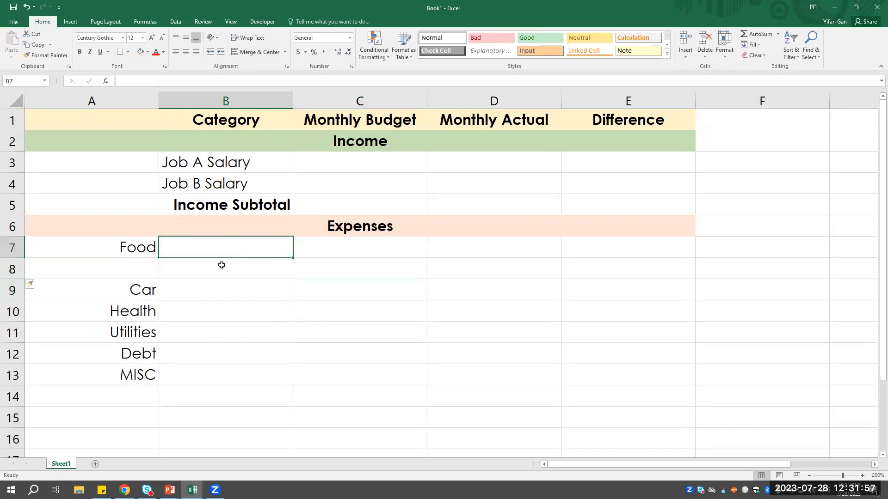
{"action": "left_click", "coordinate": [222, 265]}
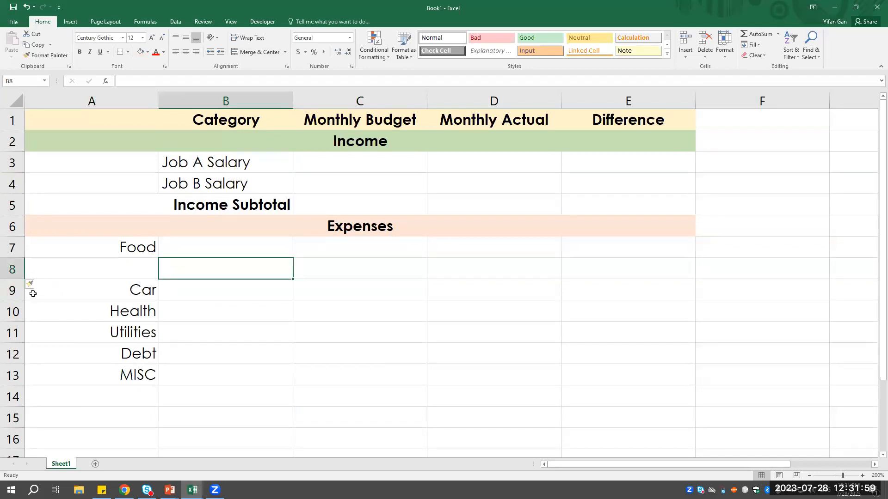
{"action": "right_click", "coordinate": [17, 311]}
{"action": "left_click", "coordinate": [45, 378]}
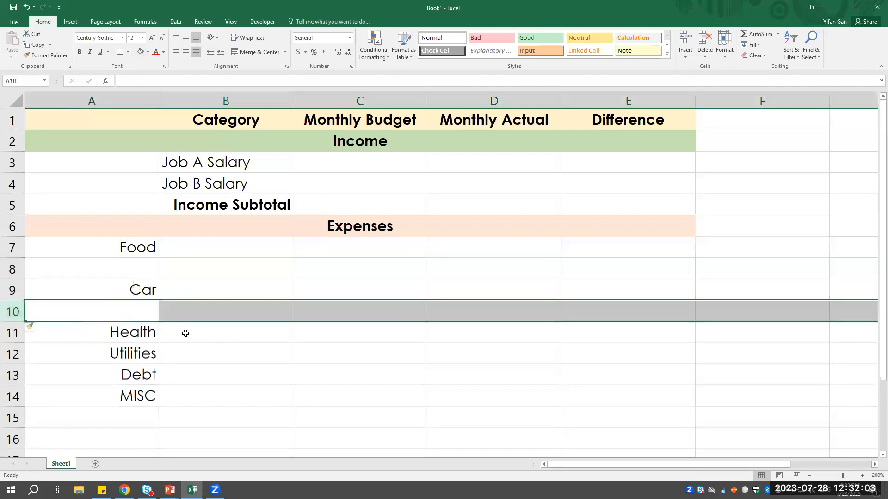
- Insert two blank rows between the Health and Utilities categories
{"action": "scroll", "coordinate": [79, 311], "scroll_direction": "down", "scroll_amount": 1}
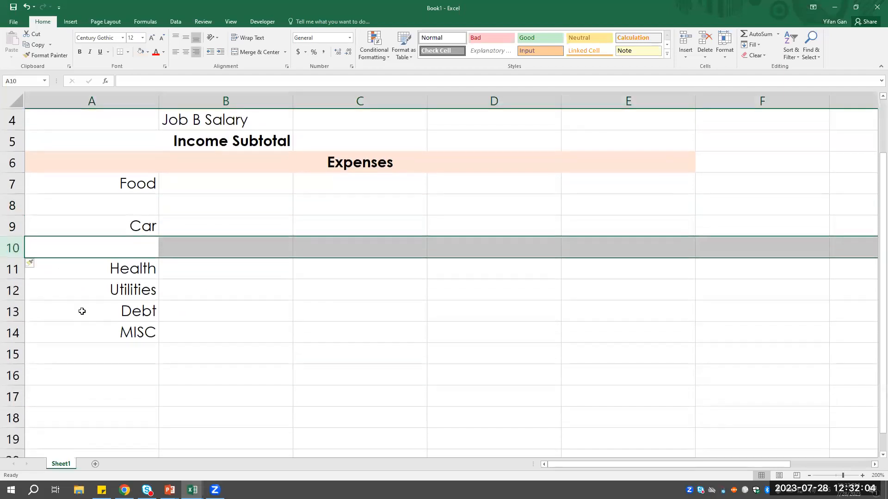
{"action": "right_click", "coordinate": [16, 294]}
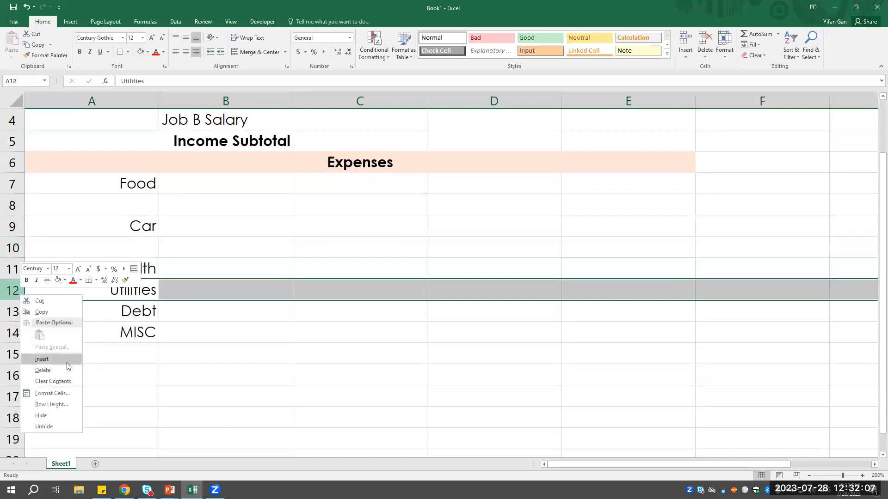
{"action": "left_click", "coordinate": [67, 362]}
{"action": "right_click", "coordinate": [17, 292]}
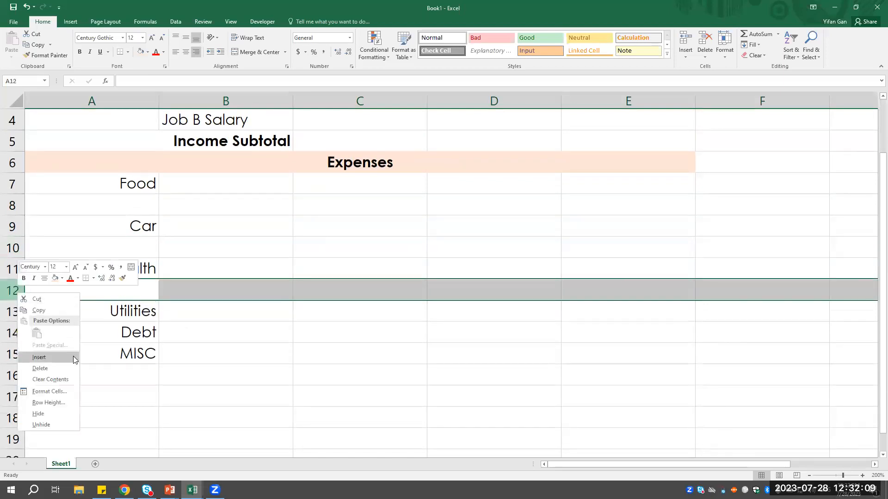
{"action": "left_click", "coordinate": [39, 358]}
- Insert four blank rows between the Utilities and Debt categories
{"action": "scroll", "coordinate": [96, 281], "scroll_direction": "down", "scroll_amount": 1}
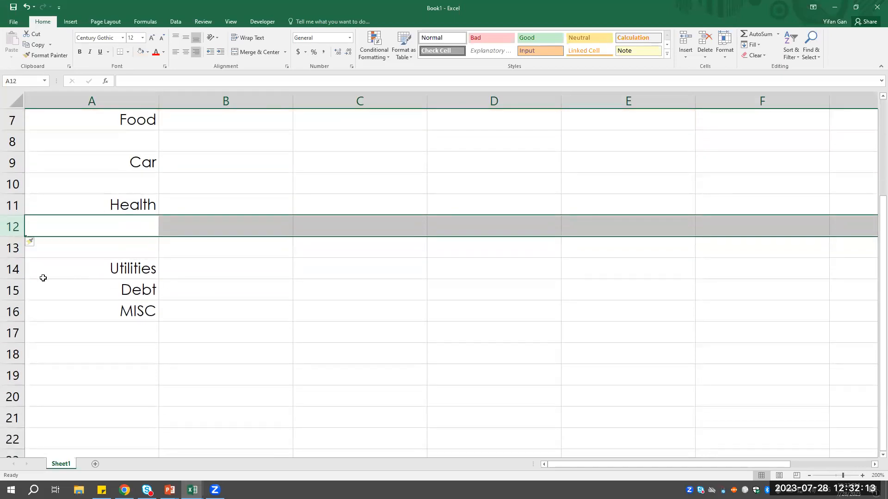
{"action": "right_click", "coordinate": [12, 290]}
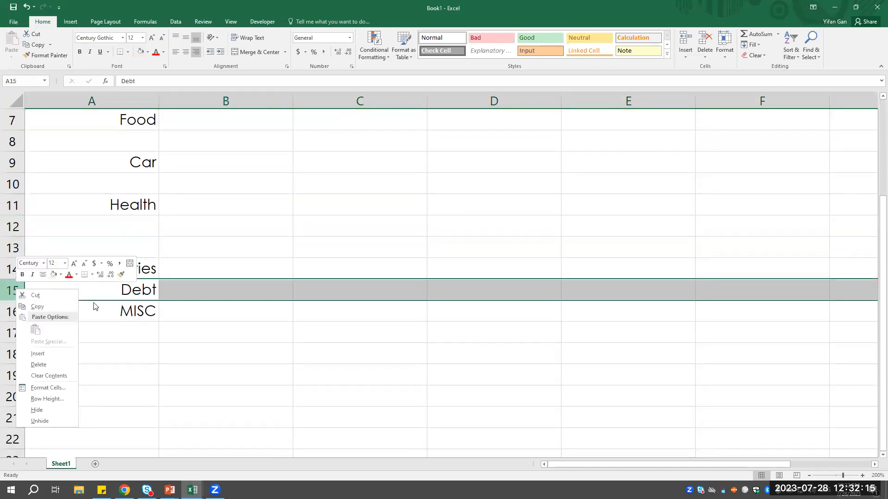
{"action": "left_click", "coordinate": [38, 353]}
{"action": "right_click", "coordinate": [14, 294]}
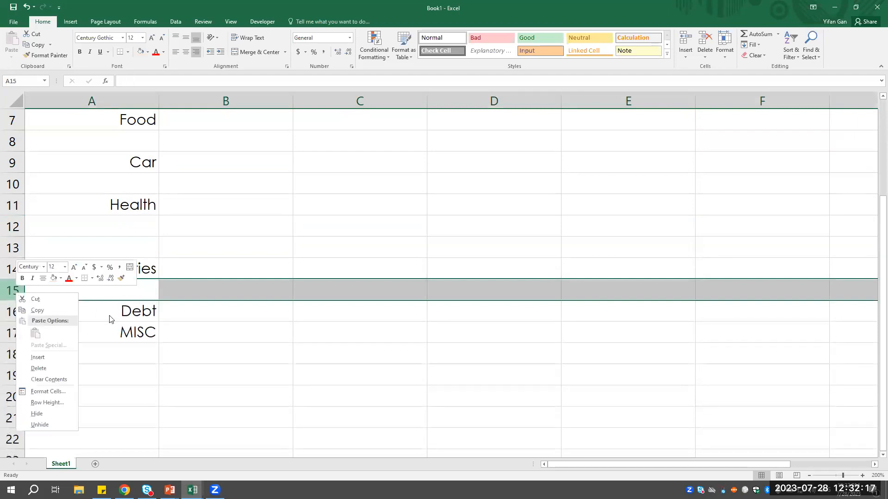
{"action": "left_click", "coordinate": [62, 359]}
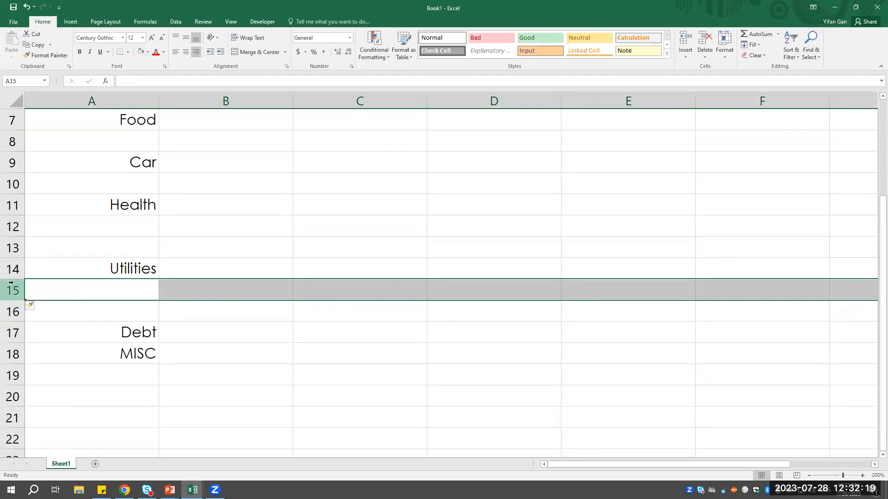
{"action": "right_click", "coordinate": [11, 282]}
{"action": "left_click", "coordinate": [54, 353]}
{"action": "right_click", "coordinate": [15, 287]}
{"action": "left_click", "coordinate": [54, 353]}
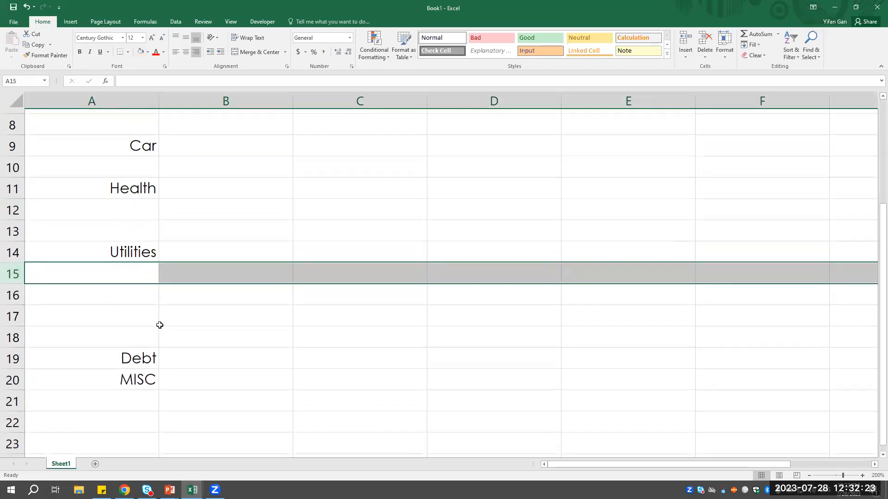
- Insert two blank rows between the Debt and MISC categories
{"action": "scroll", "coordinate": [159, 325], "scroll_direction": "down", "scroll_amount": 2}
{"action": "left_click", "coordinate": [8, 248]}
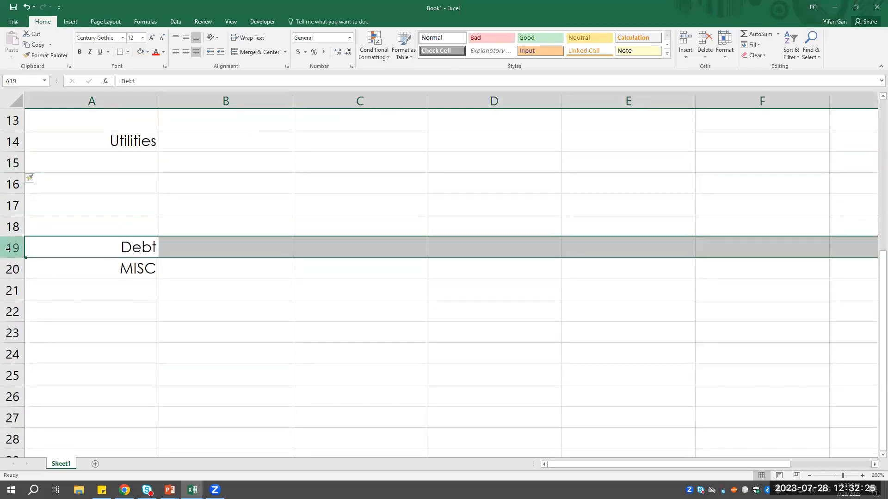
{"action": "right_click", "coordinate": [18, 272]}
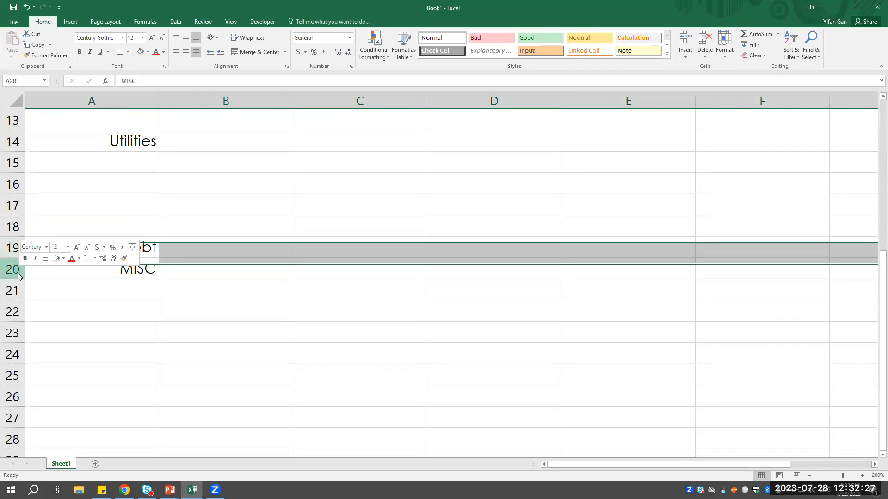
{"action": "left_click", "coordinate": [65, 338]}
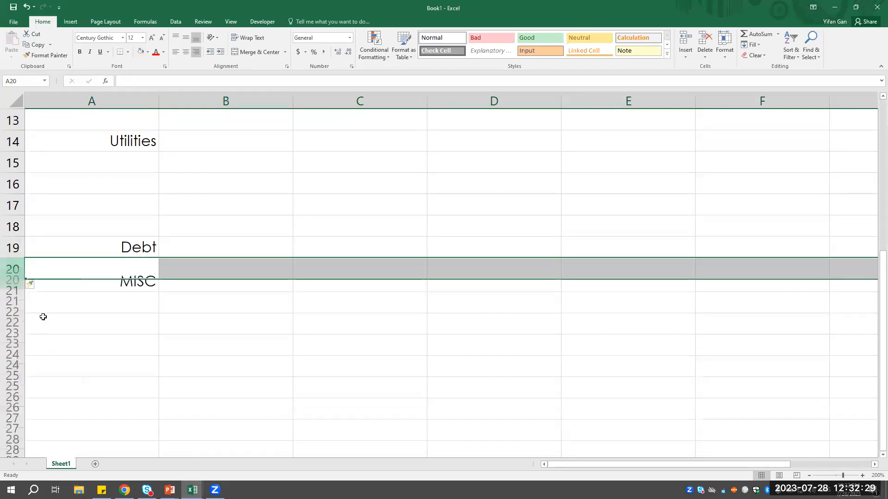
{"action": "right_click", "coordinate": [12, 272]}
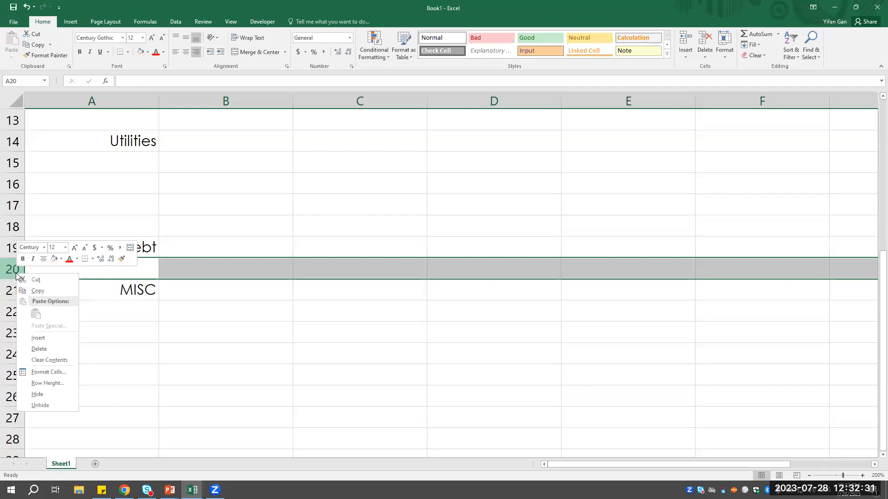
{"action": "left_click", "coordinate": [55, 337]}
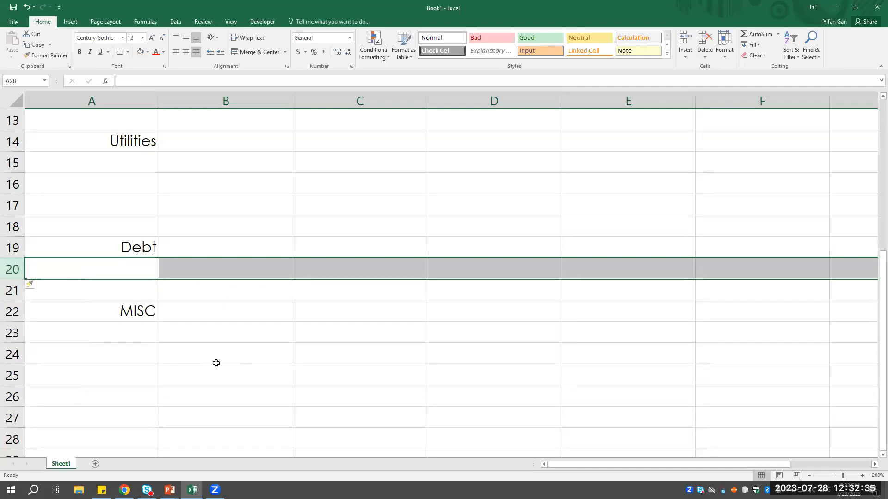
{"action": "left_click", "coordinate": [202, 307]}
{"action": "scroll", "coordinate": [234, 333], "scroll_direction": "down", "scroll_amount": 2}
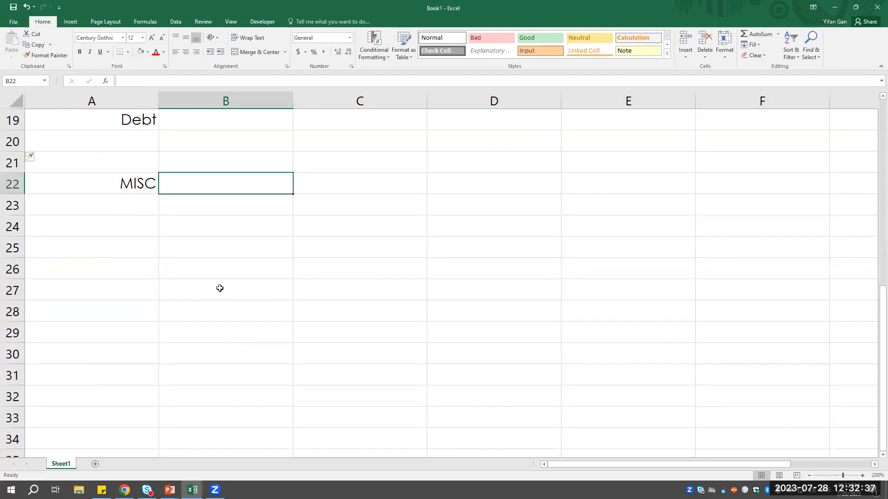
{"action": "scroll", "coordinate": [210, 306], "scroll_direction": "up", "scroll_amount": 3}
{"action": "scroll", "coordinate": [203, 398], "scroll_direction": "down", "scroll_amount": 3}
{"action": "left_click", "coordinate": [44, 208]}
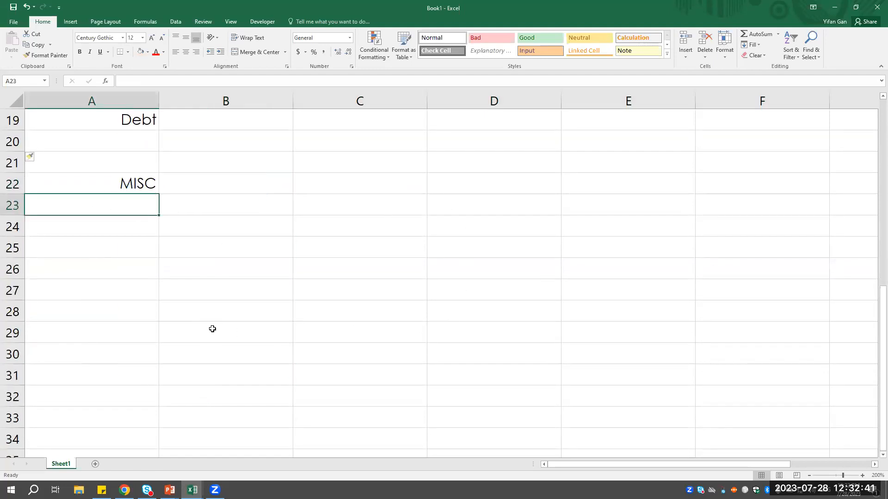
{"action": "scroll", "coordinate": [221, 322], "scroll_direction": "up", "scroll_amount": 6}
- Enter "Gorceries" and "Eating out" as the Food items in B7 and B8
{"action": "left_click", "coordinate": [218, 251]}
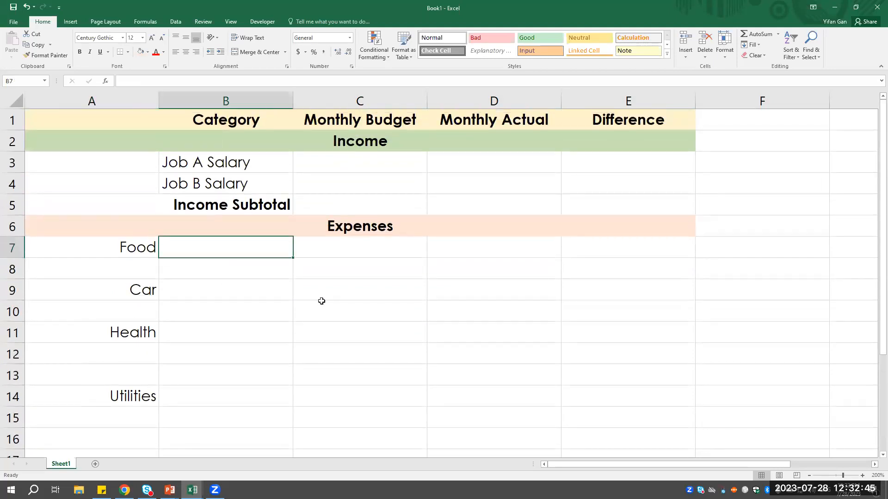
{"action": "type", "text": "Gorceries"}
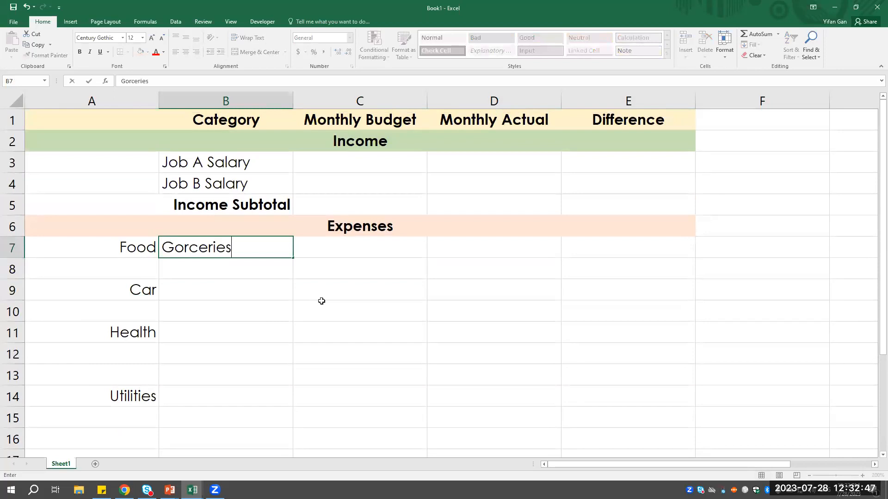
{"action": "key", "text": "Return"}
{"action": "type", "text": "Eating out"}
{"action": "key", "text": "Return"}
- Enter "Gasoline" and "Maintenance" as the Car items in B9 and B10
{"action": "type", "text": "Gasoline"}
{"action": "key", "text": "Return"}
{"action": "type", "text": "Maintenance"}
{"action": "key", "text": "Return"}
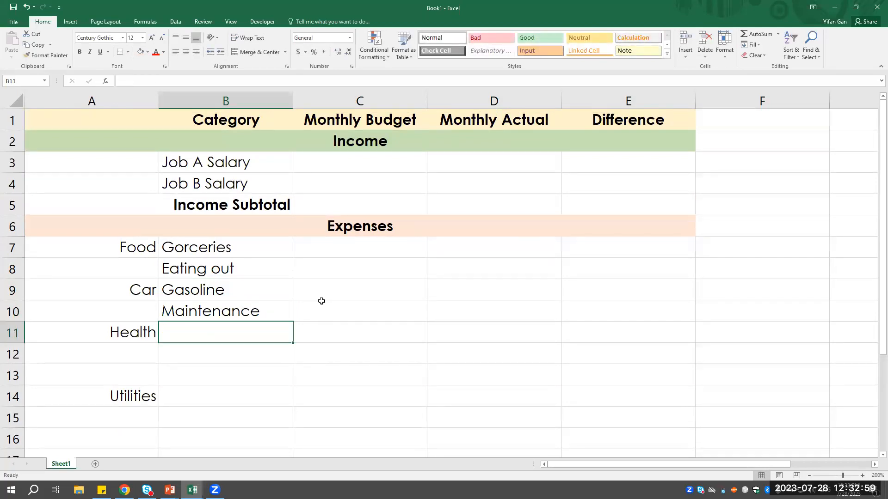
- List "Fitness", "Doctor visits" and "Medicine" as the Health items in B11 to B13
{"action": "type", "text": "Fitness"}
{"action": "key", "text": "Return"}
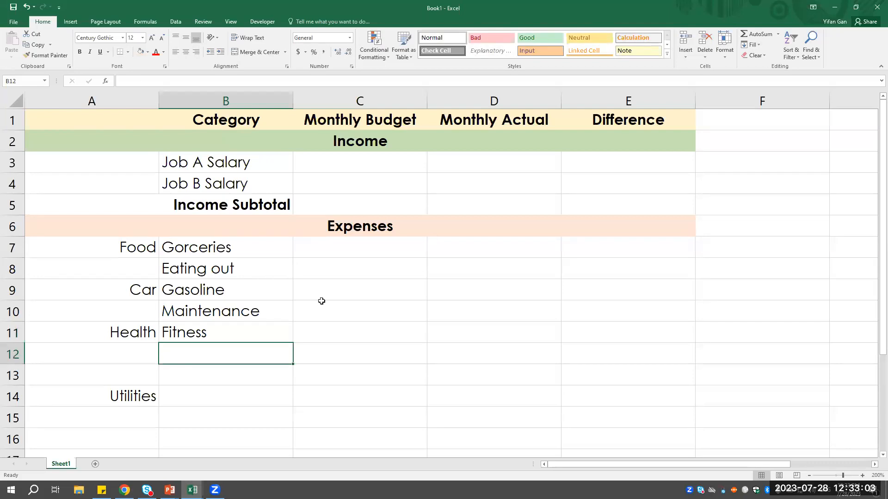
{"action": "type", "text": "Doctor visits"}
{"action": "key", "text": "Return"}
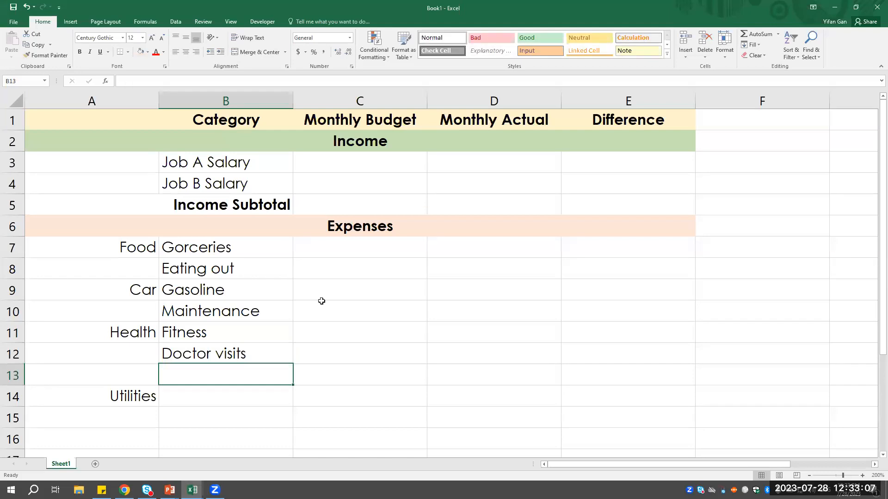
{"action": "type", "text": "Medicine"}
{"action": "key", "text": "Return"}
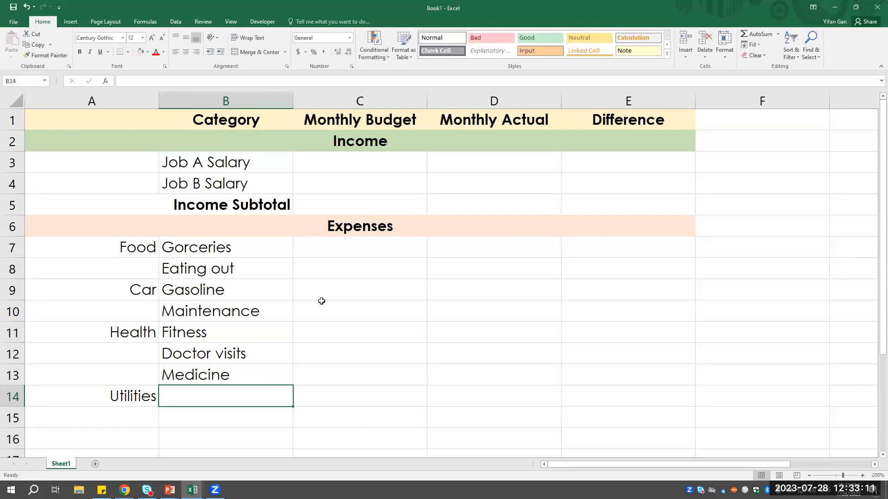
- Enter "Water" as the first Utilities item in B14
{"action": "type", "text": "Water/sewer"}
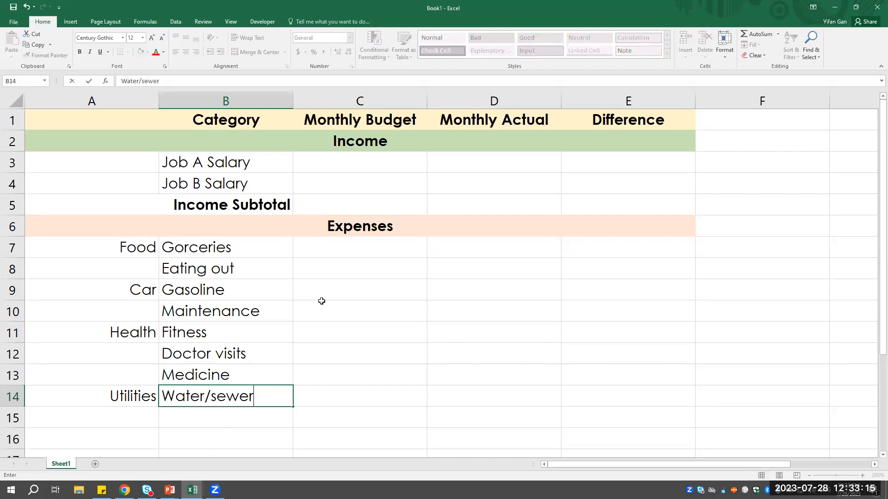
{"action": "key", "text": "BackSpace"}
{"action": "key", "text": "BackSpace"}
{"action": "key", "text": "BackSpace"}
{"action": "key", "text": "BackSpace"}
{"action": "key", "text": "BackSpace"}
{"action": "key", "text": "BackSpace"}
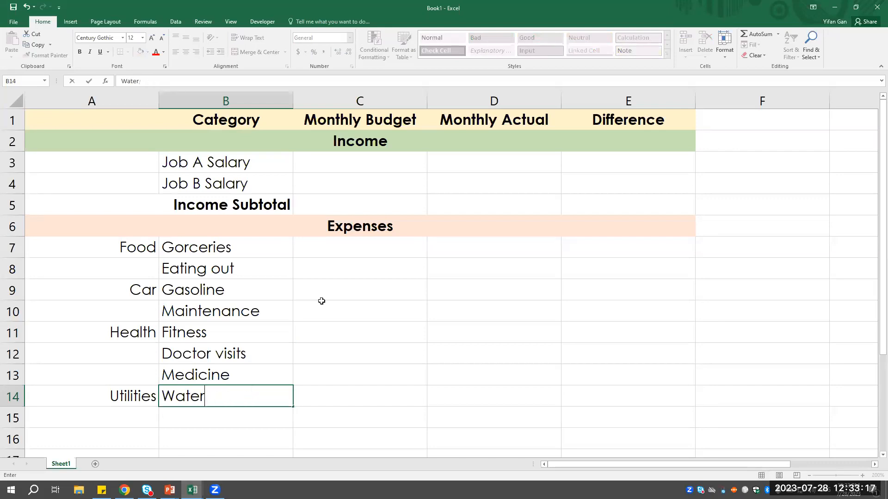
{"action": "key", "text": "Return"}
- Enter "Gas" as the second Utilities item in B15, without the autocompleted ending
{"action": "type", "text": "Gasoline"}
{"action": "key", "text": "Return"}
{"action": "key", "text": "Up"}
{"action": "type", "text": "Gas"}
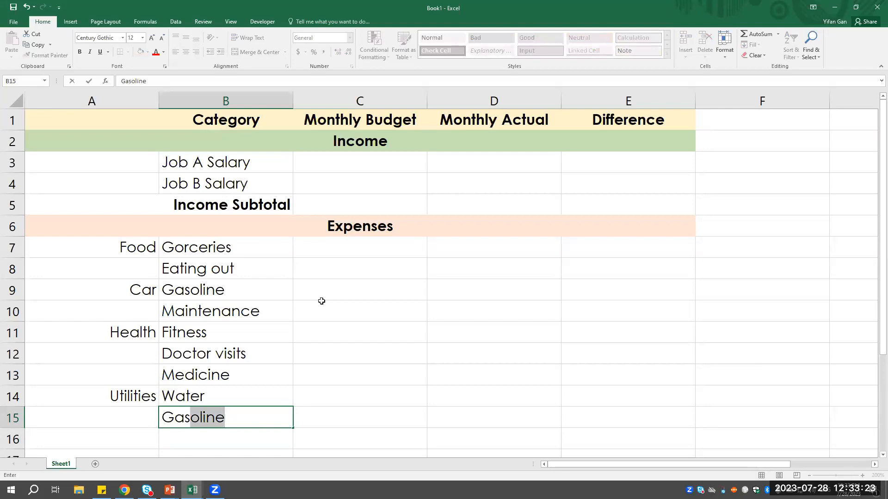
{"action": "key", "text": "Delete"}
{"action": "key", "text": "Return"}
- Add "Electricity", "Internet/cable" and "Cell phone" to the Utilities items in B16 to B18
{"action": "scroll", "coordinate": [322, 301], "scroll_direction": "down", "scroll_amount": 1}
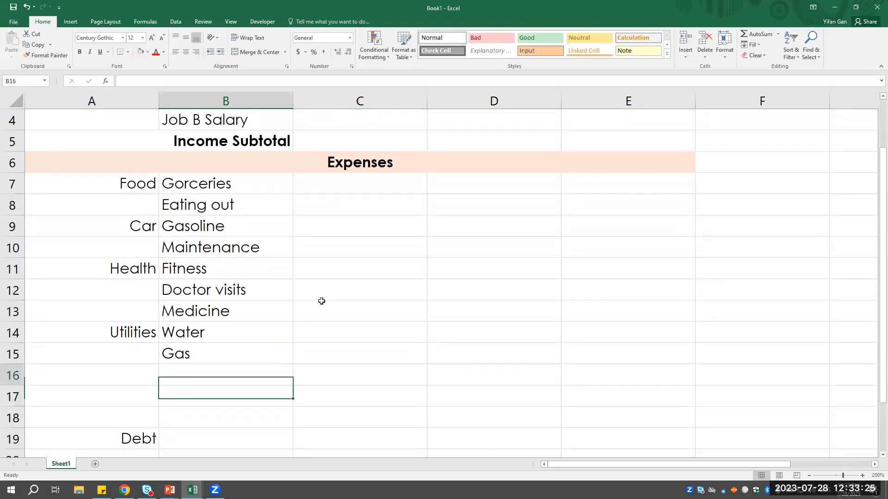
{"action": "type", "text": "Electricity"}
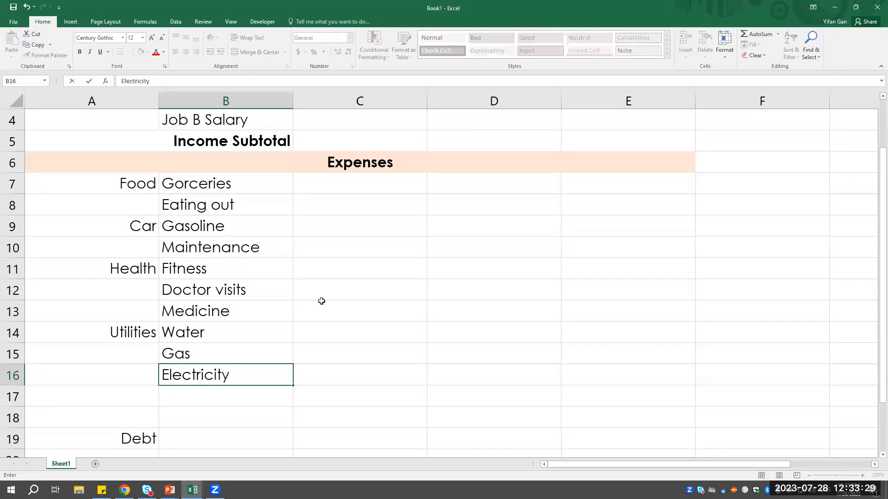
{"action": "key", "text": "Return"}
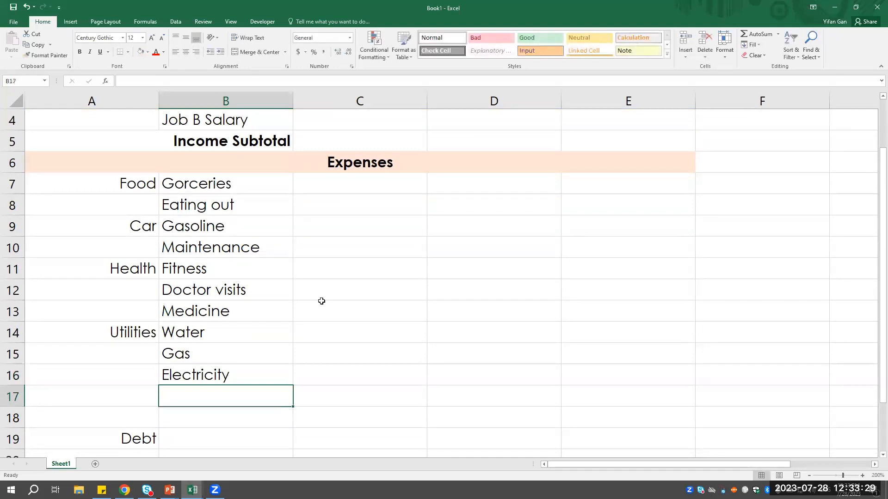
{"action": "type", "text": "In"}
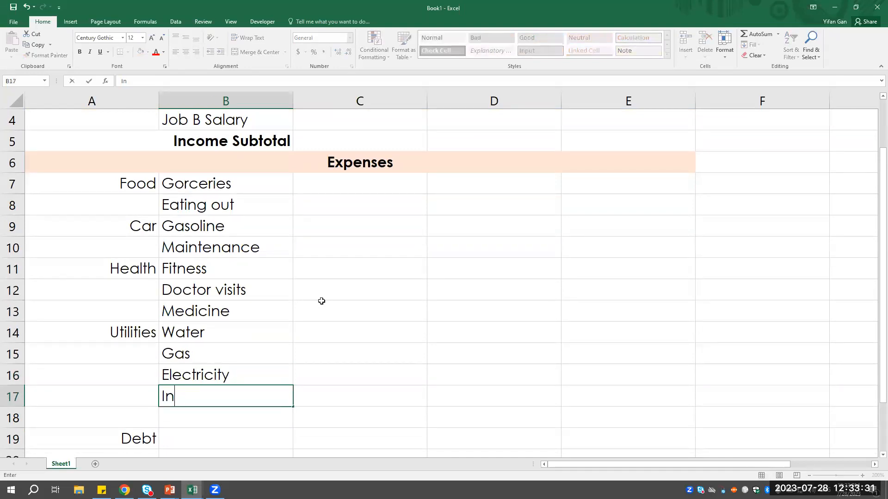
{"action": "type", "text": "ternet/cable"}
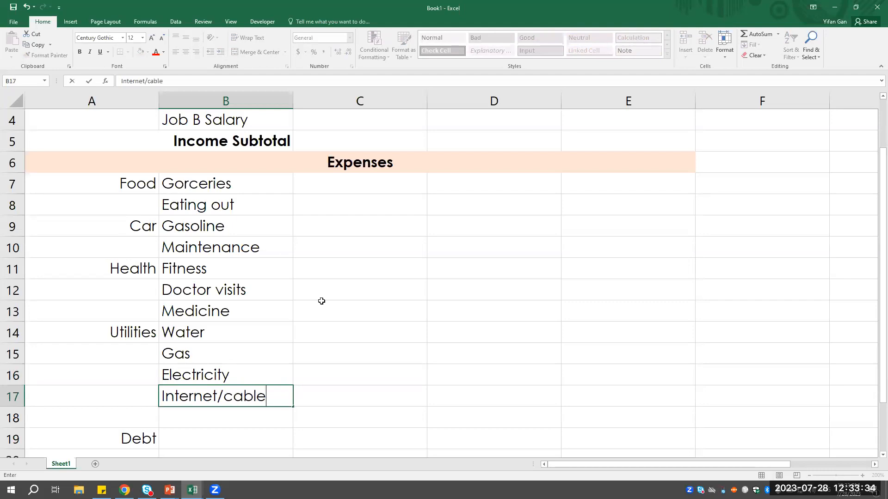
{"action": "key", "text": "Return"}
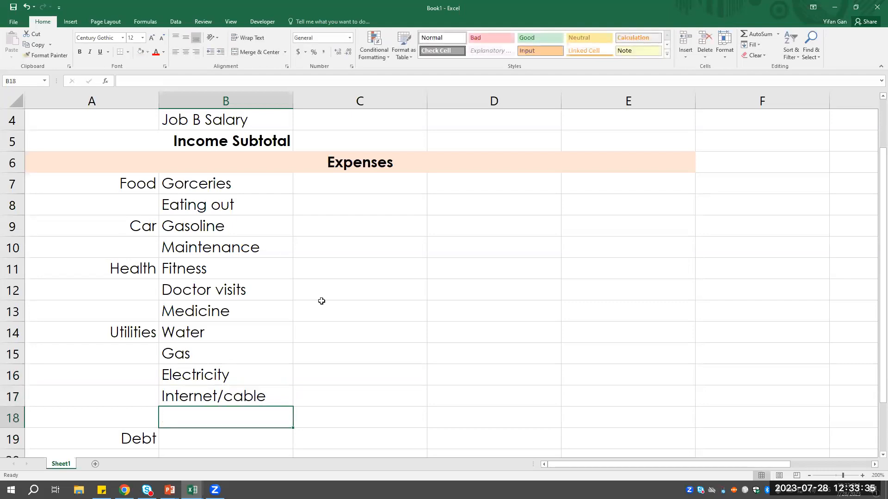
{"action": "type", "text": "Cell phone"}
{"action": "key", "text": "Return"}
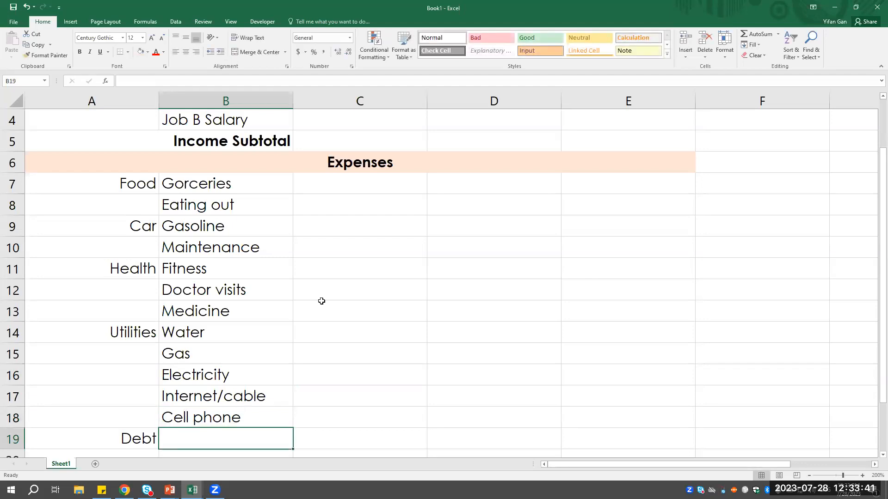
- List "Auto loan", "Student loans" and "Mortgage" as the Debt items in B19 to B21
{"action": "scroll", "coordinate": [321, 301], "scroll_direction": "down", "scroll_amount": 1}
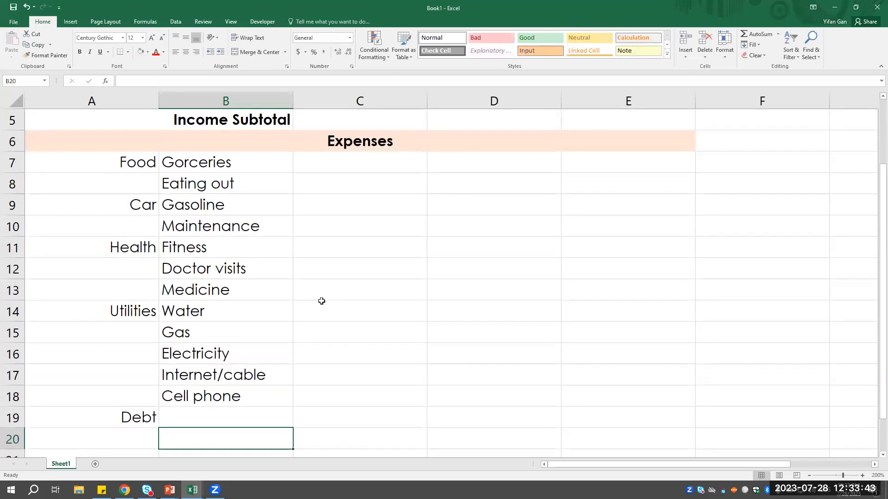
{"action": "type", "text": "Auto loan"}
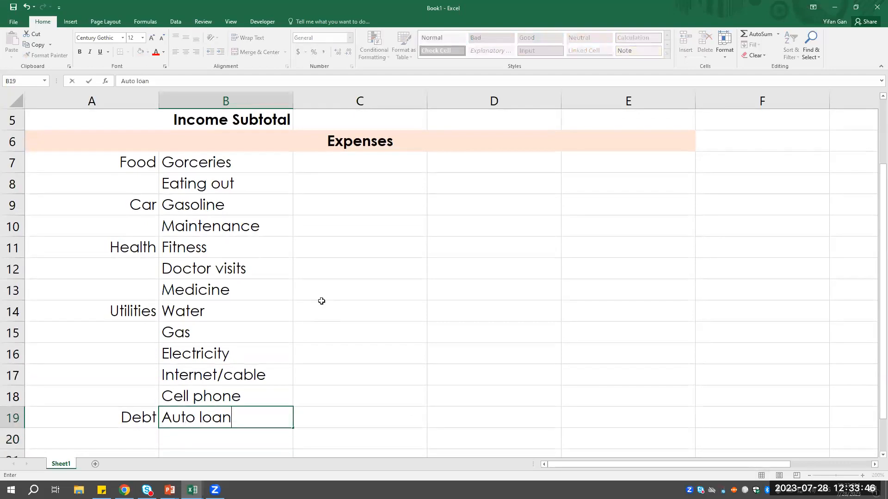
{"action": "key", "text": "Return"}
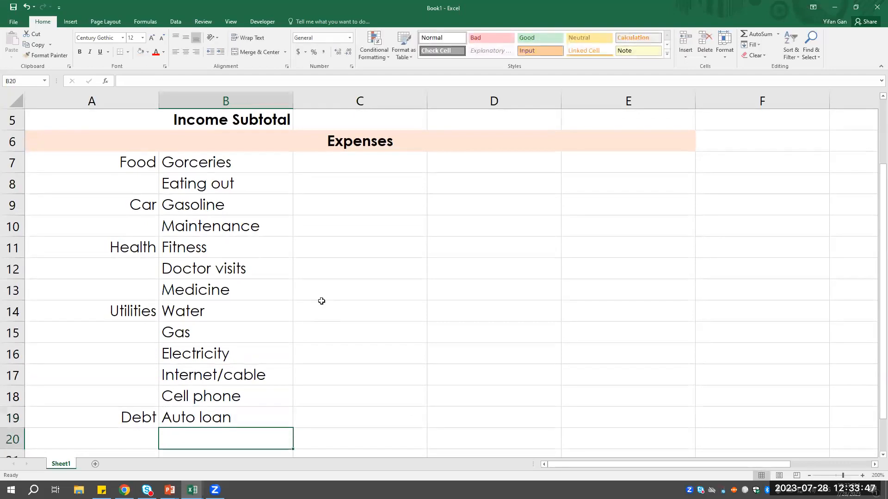
{"action": "type", "text": "Student loan"}
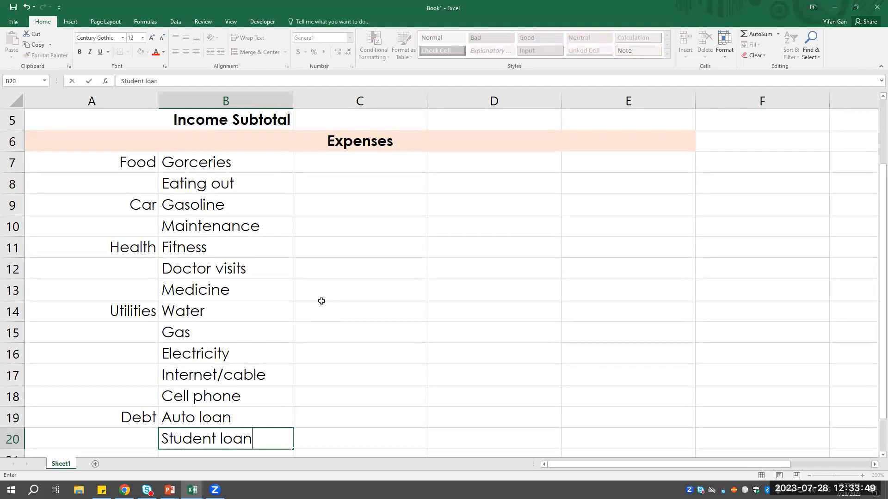
{"action": "type", "text": "s"}
{"action": "key", "text": "Return"}
{"action": "type", "text": "Mortgage"}
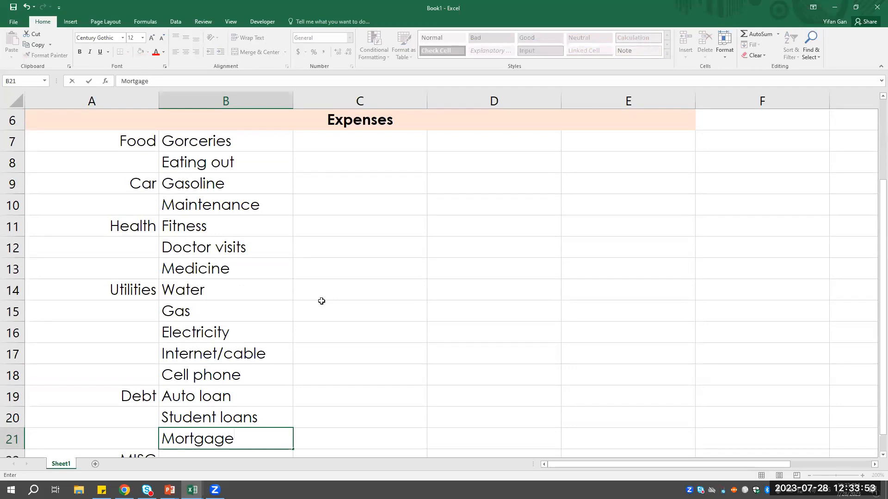
{"action": "key", "text": "Return"}
{"action": "key", "text": "Up"}
{"action": "key", "text": "Down"}
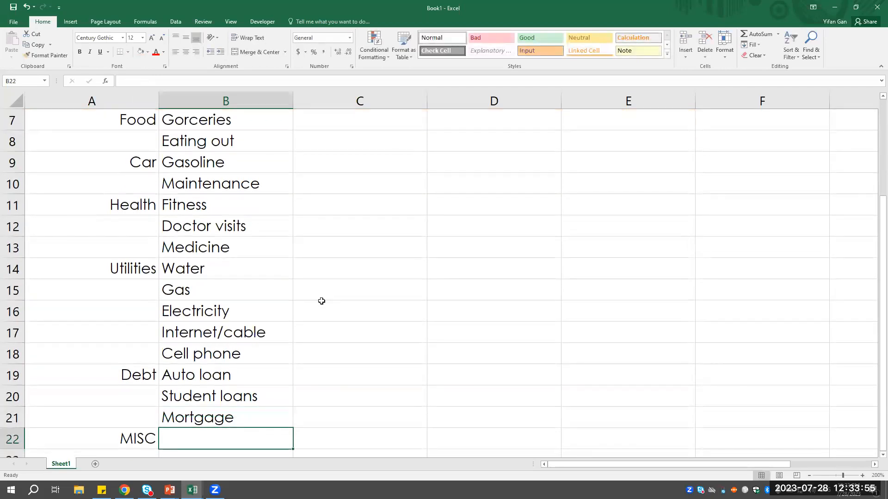
- Enter "Entertainment" and "Pet" as the MISC items in B22 and B23
{"action": "type", "text": "Entertainment"}
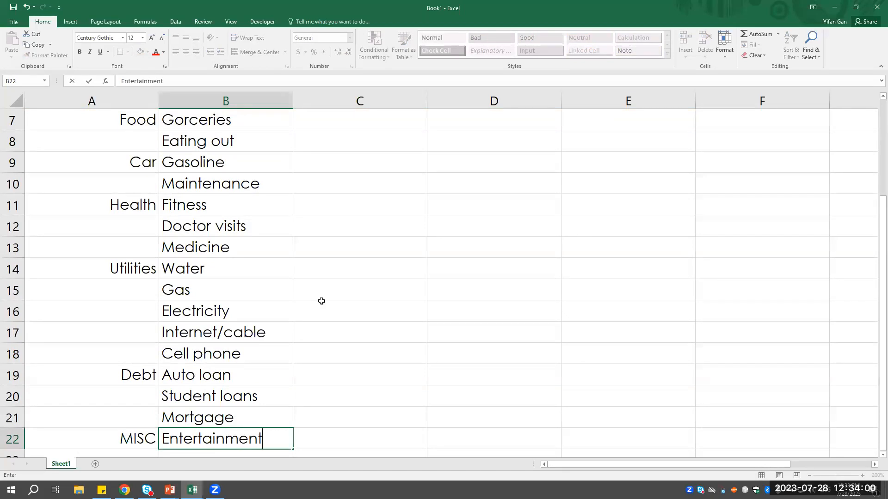
{"action": "key", "text": "Return"}
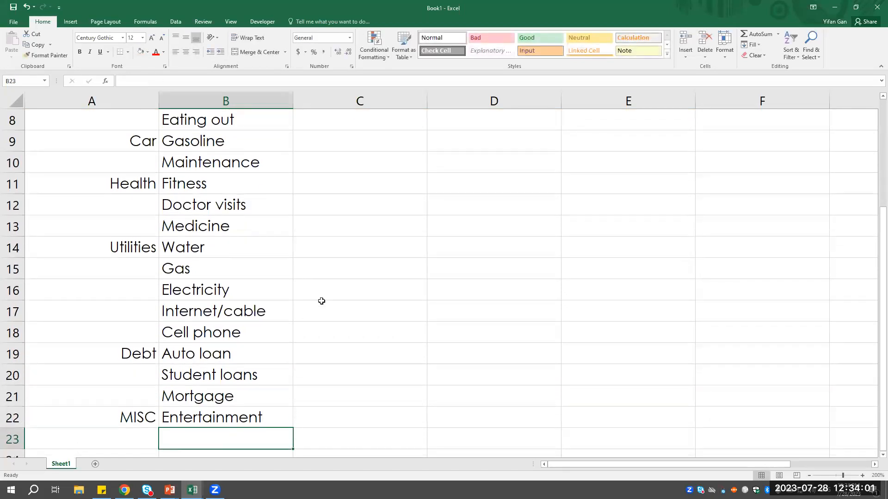
{"action": "type", "text": "Pet"}
{"action": "key", "text": "BackSpace"}
{"action": "key", "text": "BackSpace"}
{"action": "key", "text": "BackSpace"}
{"action": "type", "text": "V"}
{"action": "key", "text": "BackSpace"}
{"action": "type", "text": "Pet"}
{"action": "key", "text": "Return"}
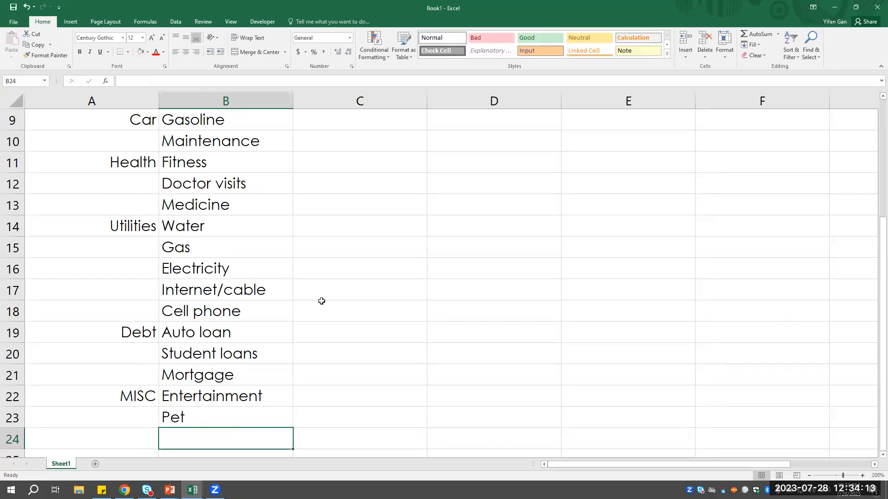
- Enter the label "Expense Subtotal" in A24, in the row below the last expense item
{"action": "type", "text": "Ex"}
{"action": "key", "text": "BackSpace"}
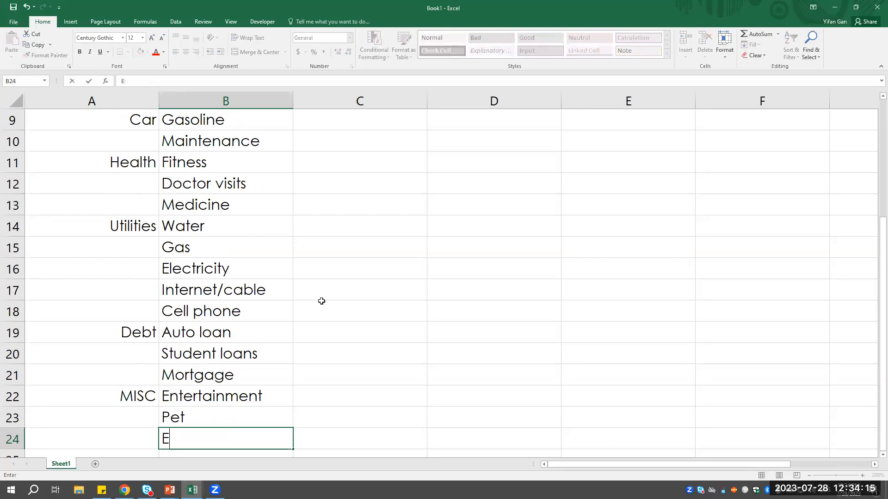
{"action": "key", "text": "BackSpace"}
{"action": "key", "text": "Left"}
{"action": "type", "text": "Expens"}
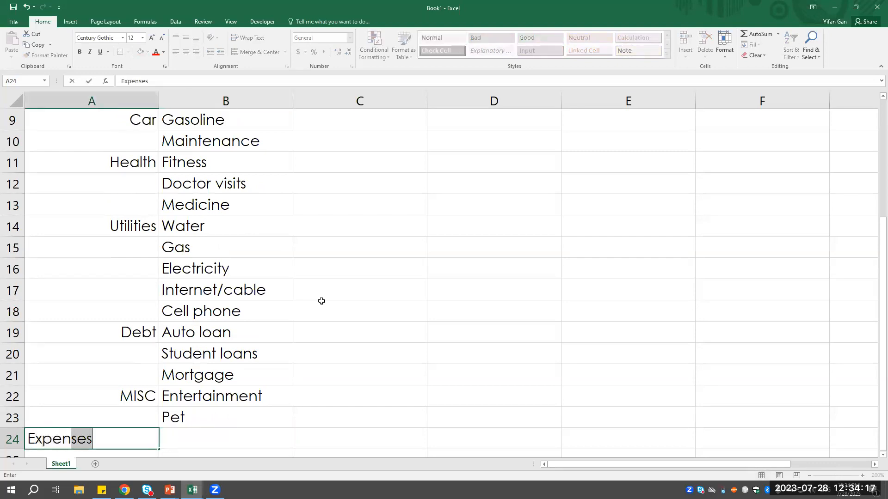
{"action": "type", "text": "e Subtotal"}
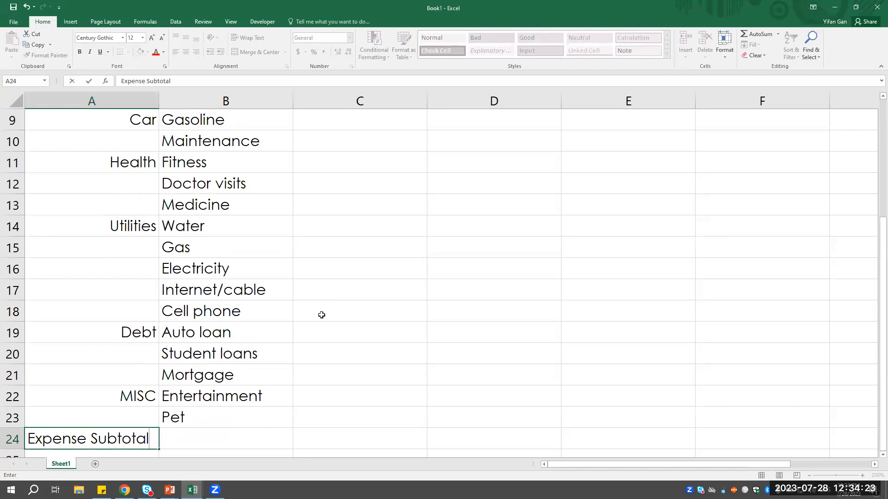
- Make the Expense Subtotal label bold, merge it across A24:B24 and right-align it
{"action": "scroll", "coordinate": [197, 355], "scroll_direction": "up", "scroll_amount": 1}
{"action": "scroll", "coordinate": [197, 356], "scroll_direction": "up", "scroll_amount": 2}
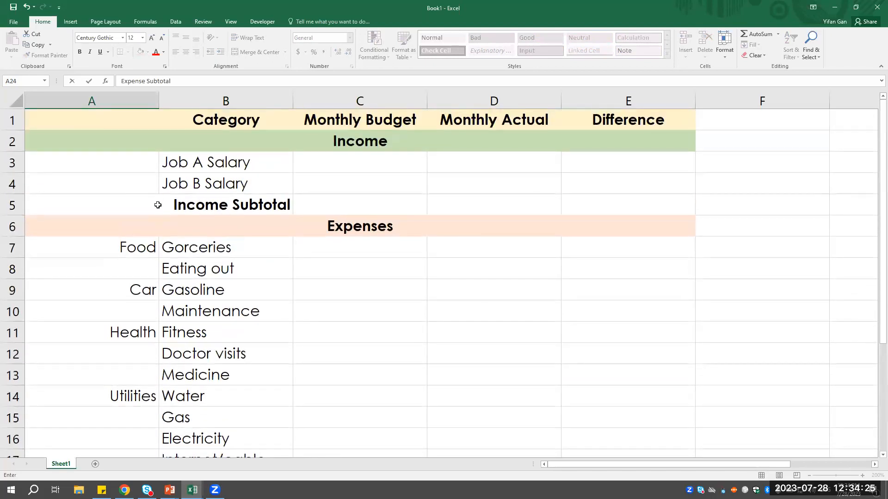
{"action": "left_click", "coordinate": [162, 202]}
{"action": "scroll", "coordinate": [212, 318], "scroll_direction": "down", "scroll_amount": 5}
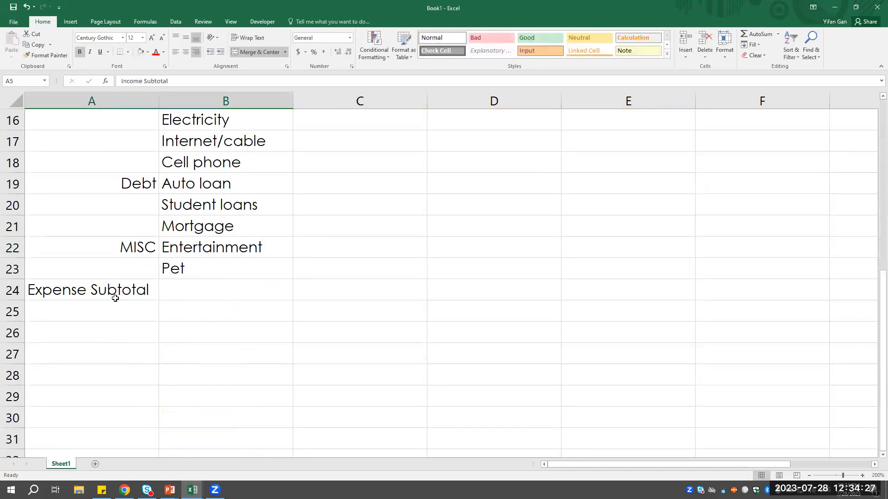
{"action": "left_click_drag", "start_coordinate": [86, 292], "coordinate": [183, 293]}
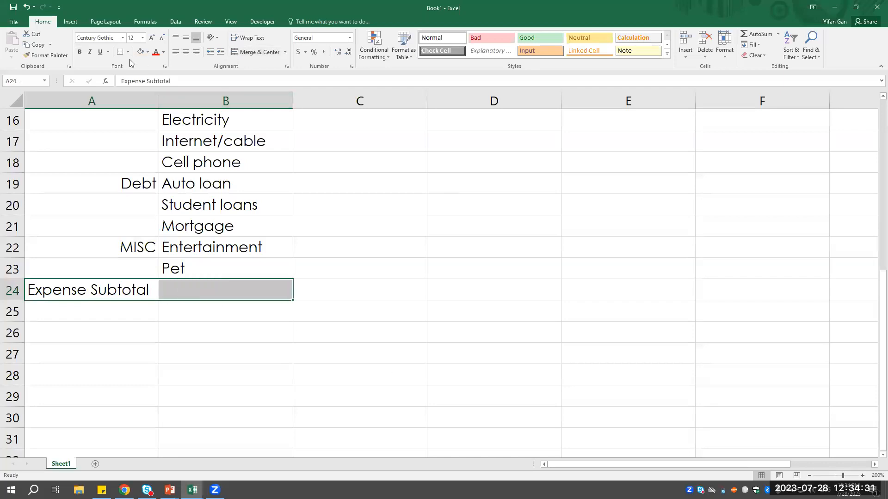
{"action": "left_click", "coordinate": [80, 51]}
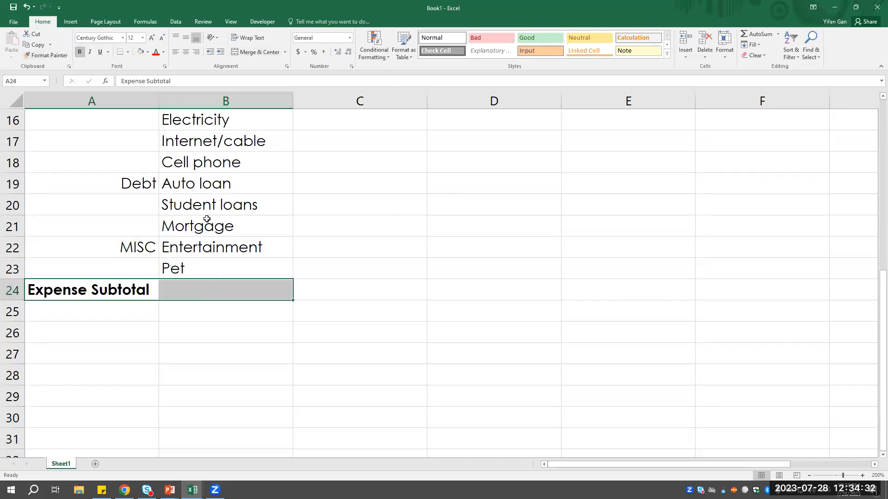
{"action": "left_click", "coordinate": [269, 48]}
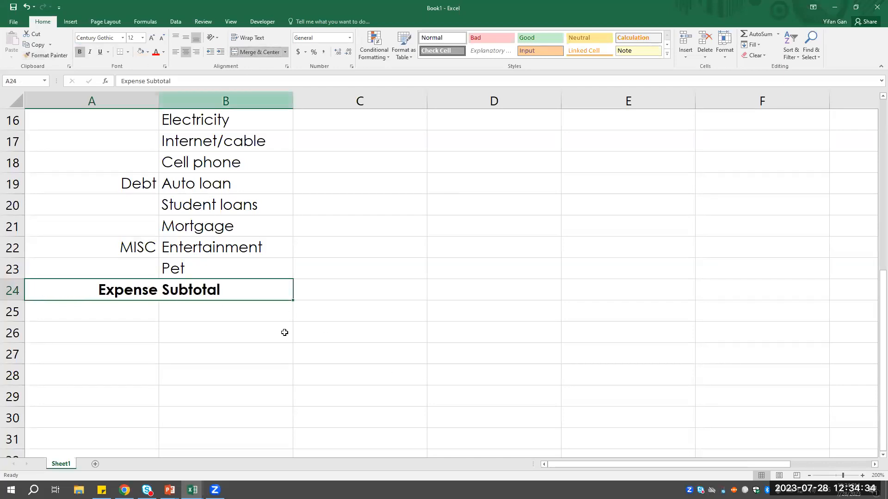
{"action": "left_click", "coordinate": [196, 52]}
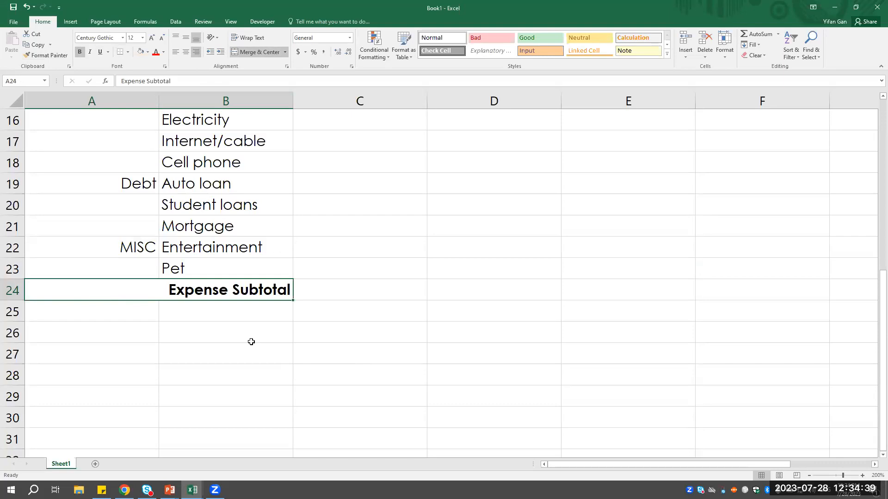
- Enter the label "Net Income" in A25, directly below the Expense Subtotal row
{"action": "left_click", "coordinate": [103, 313]}
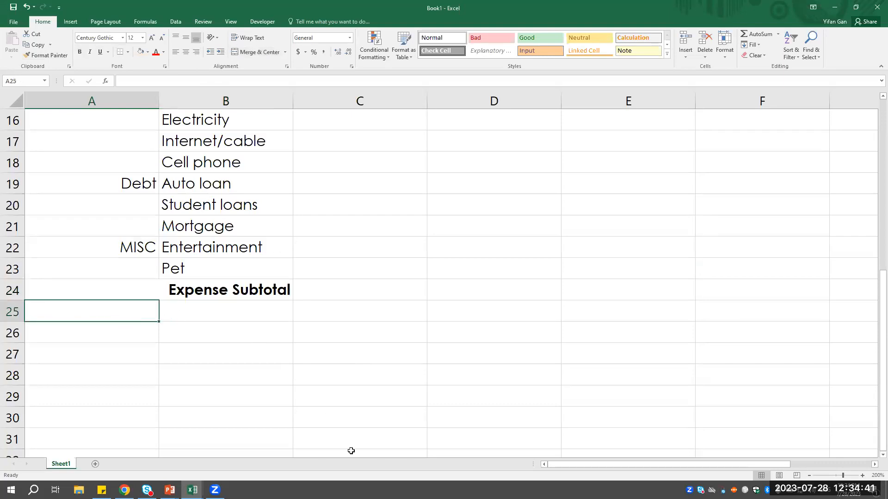
{"action": "type", "text": "net"}
{"action": "key", "text": "BackSpace"}
{"action": "key", "text": "BackSpace"}
{"action": "key", "text": "BackSpace"}
{"action": "type", "text": "Net"}
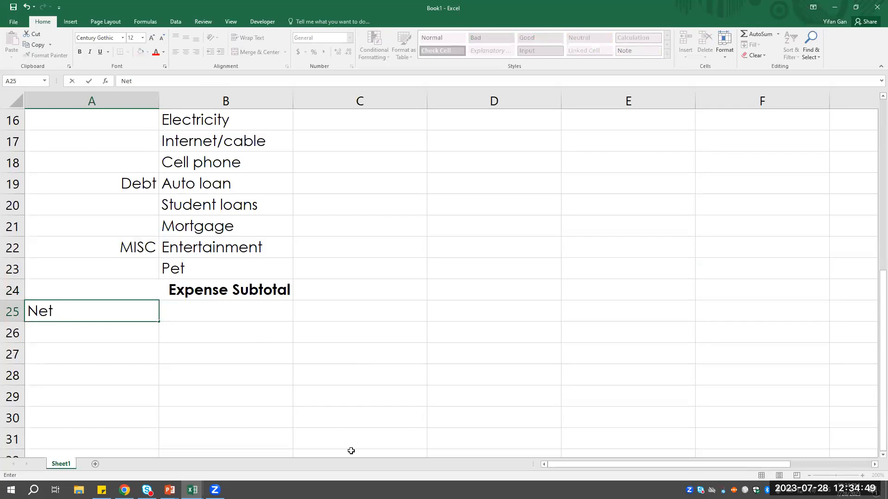
{"action": "type", "text": "Income"}
{"action": "left_click", "coordinate": [240, 352]}
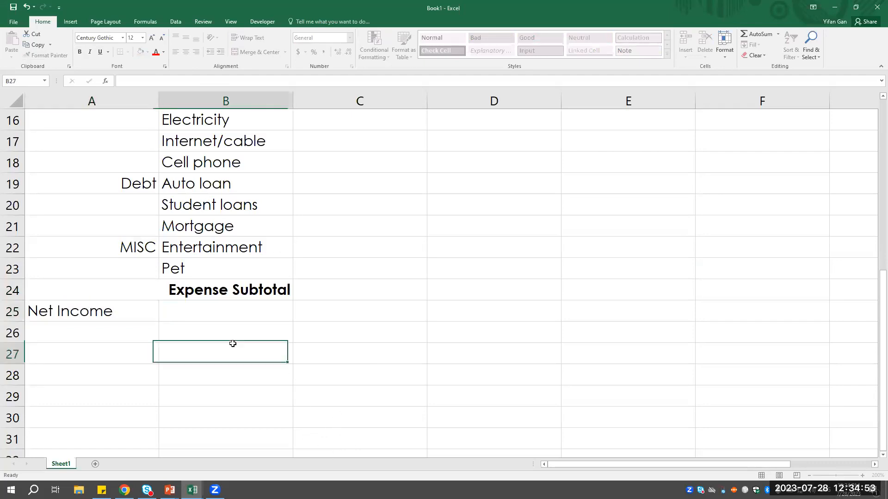
- Merge the Net Income label across A25:B25, make it bold and right-align it
{"action": "left_click_drag", "start_coordinate": [116, 310], "coordinate": [190, 308]}
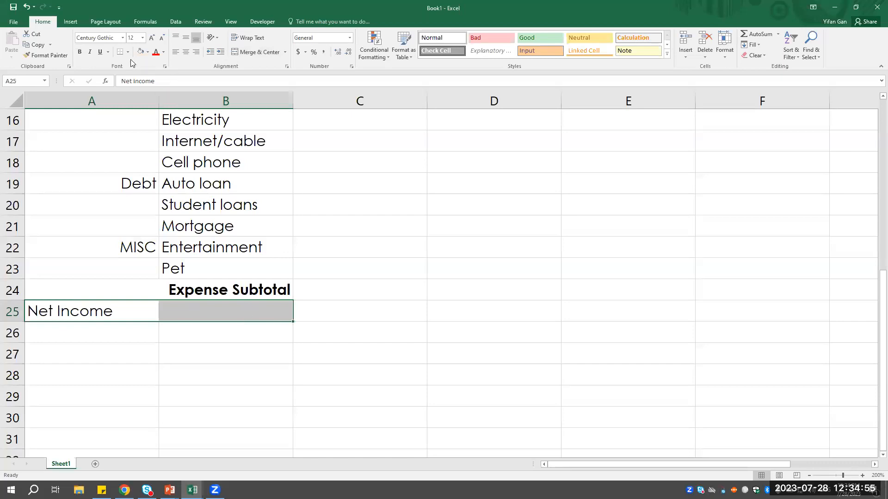
{"action": "left_click", "coordinate": [251, 51]}
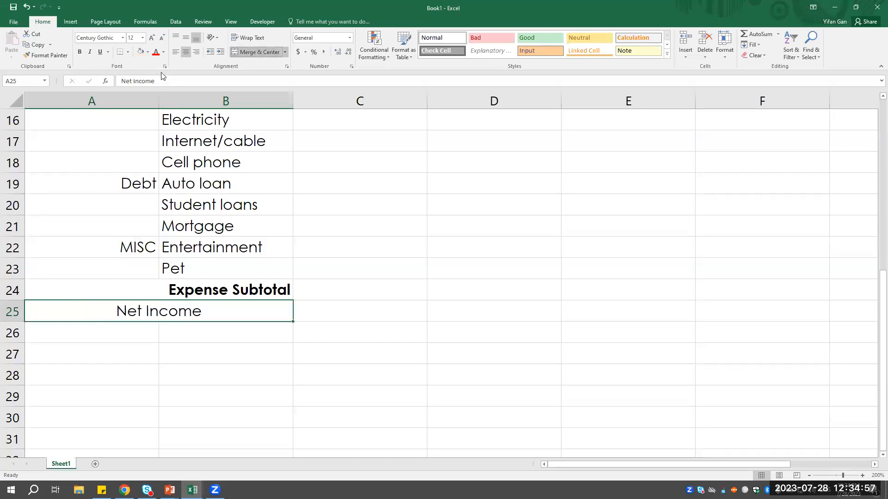
{"action": "left_click", "coordinate": [79, 52]}
{"action": "left_click", "coordinate": [198, 51]}
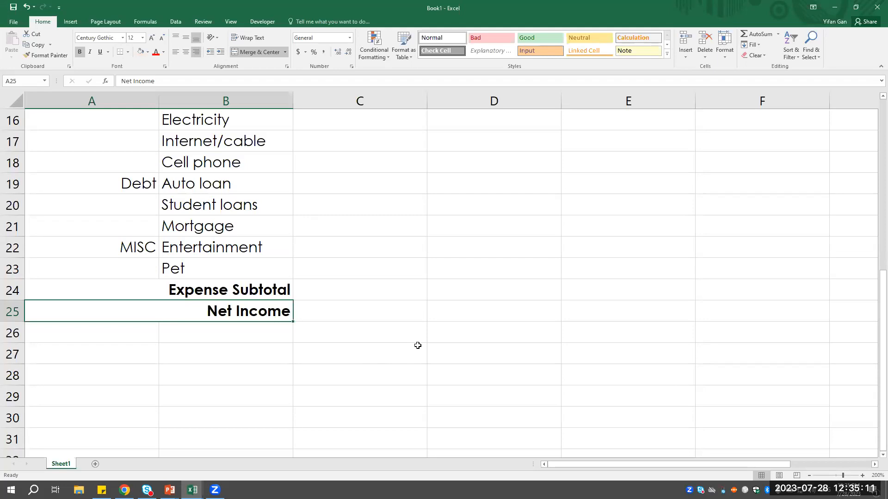
- Review the budget layout, from the headers and Income section down through the categorized expense items
{"action": "scroll", "coordinate": [418, 345], "scroll_direction": "up", "scroll_amount": 5}
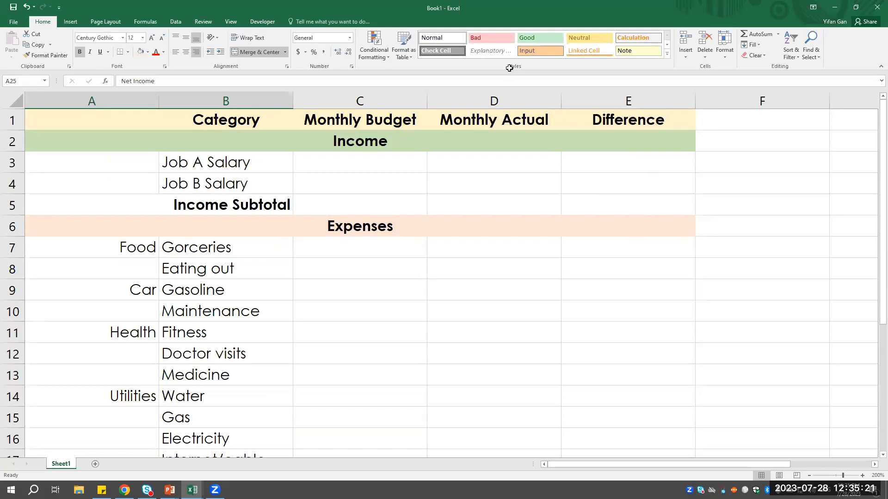
{"action": "left_click", "coordinate": [251, 372]}
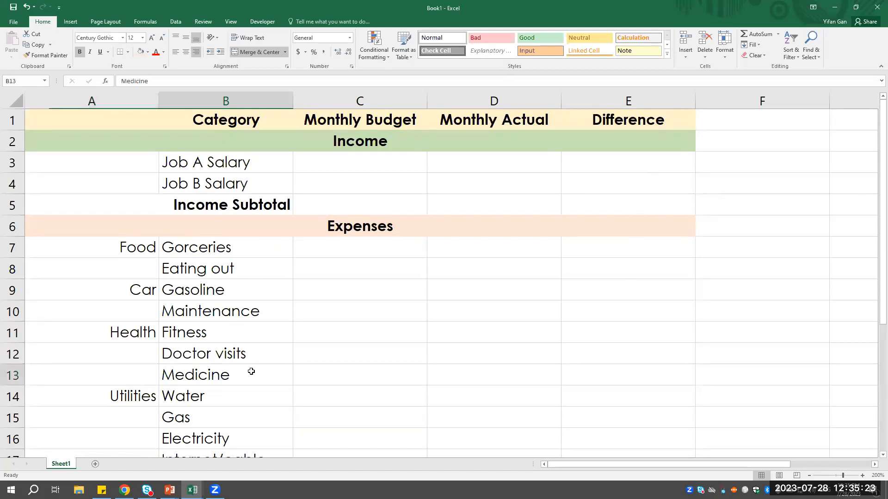
{"action": "scroll", "coordinate": [264, 378], "scroll_direction": "down", "scroll_amount": 5}
{"action": "scroll", "coordinate": [228, 357], "scroll_direction": "up", "scroll_amount": 3}
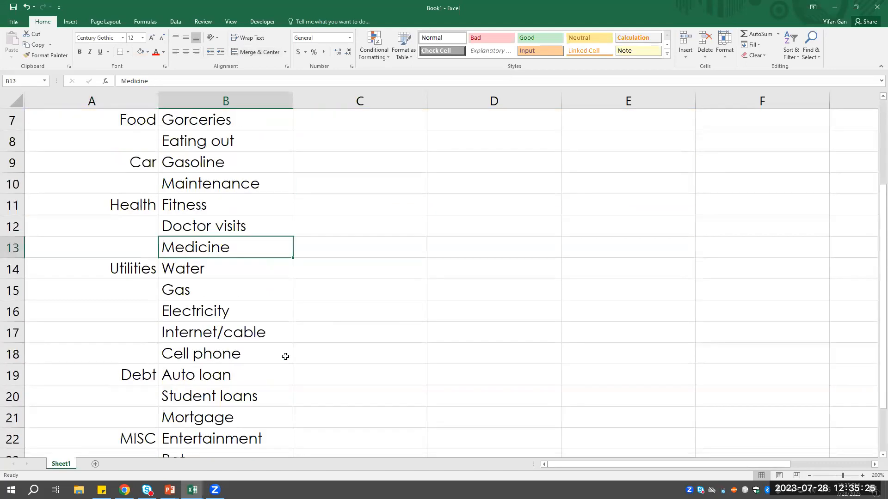
{"action": "scroll", "coordinate": [285, 357], "scroll_direction": "up", "scroll_amount": 2}
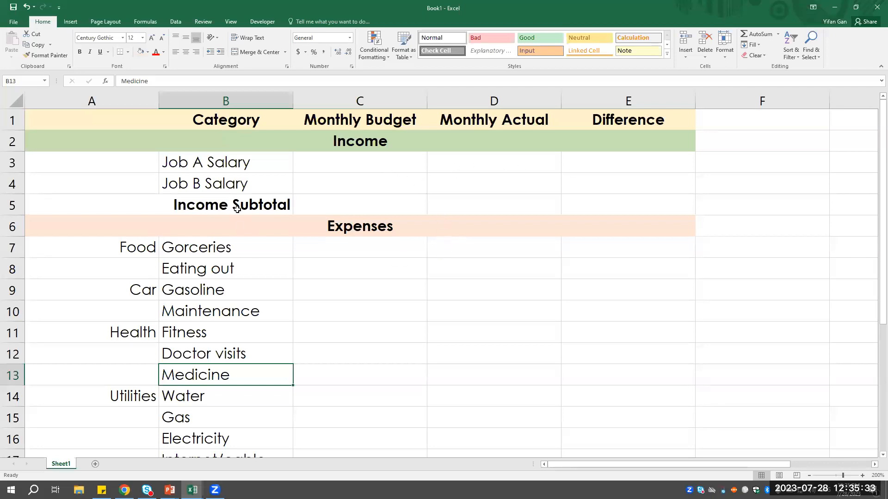
{"action": "left_click", "coordinate": [502, 281]}
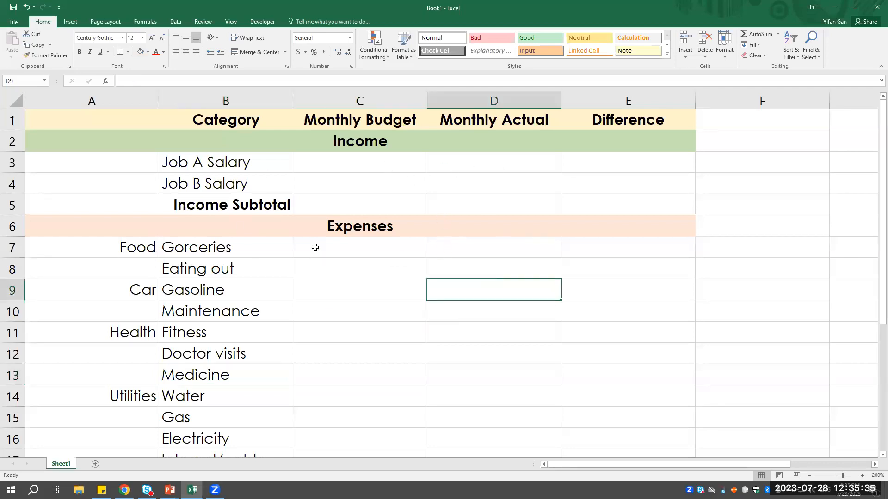
{"action": "left_click", "coordinate": [151, 260]}
{"action": "left_click", "coordinate": [396, 202]}
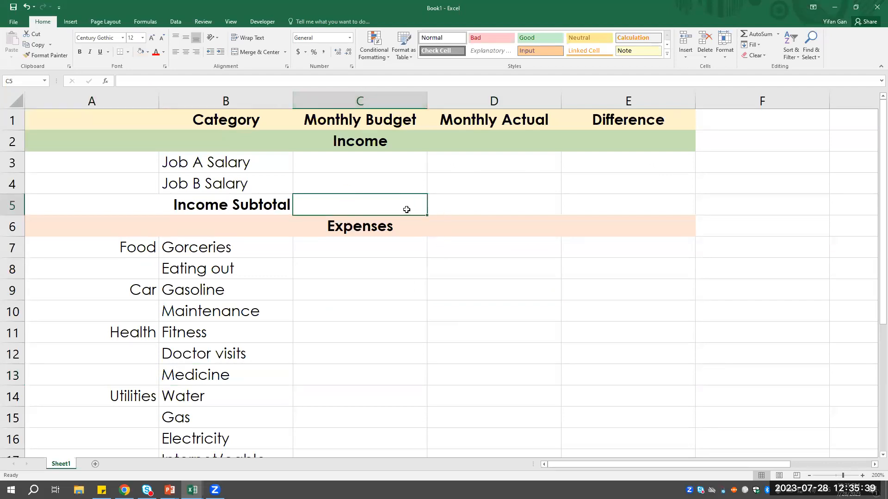
- Go directly to cell C7 by its cell reference, and return to C5 in the Income Subtotal row
{"action": "left_click", "coordinate": [37, 83]}
{"action": "type", "text": "c"}
{"action": "left_click", "coordinate": [36, 82]}
{"action": "type", "text": "c7"}
{"action": "key", "text": "Return"}
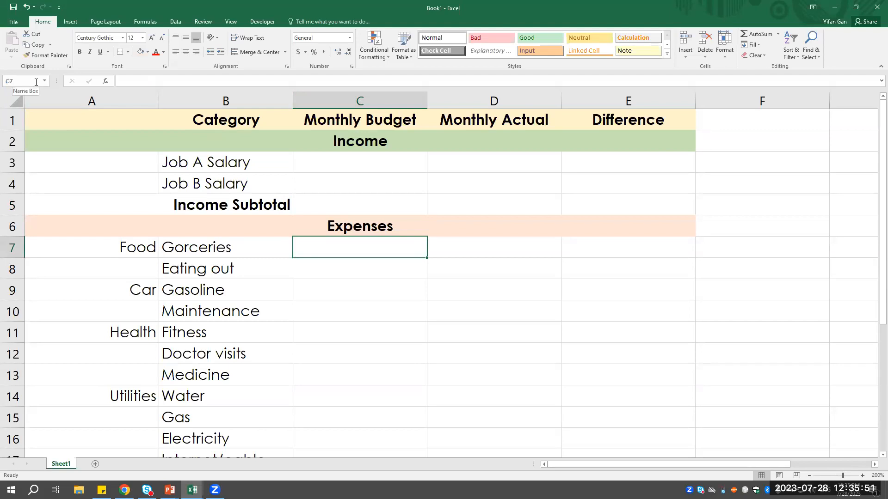
{"action": "left_click", "coordinate": [342, 211]}
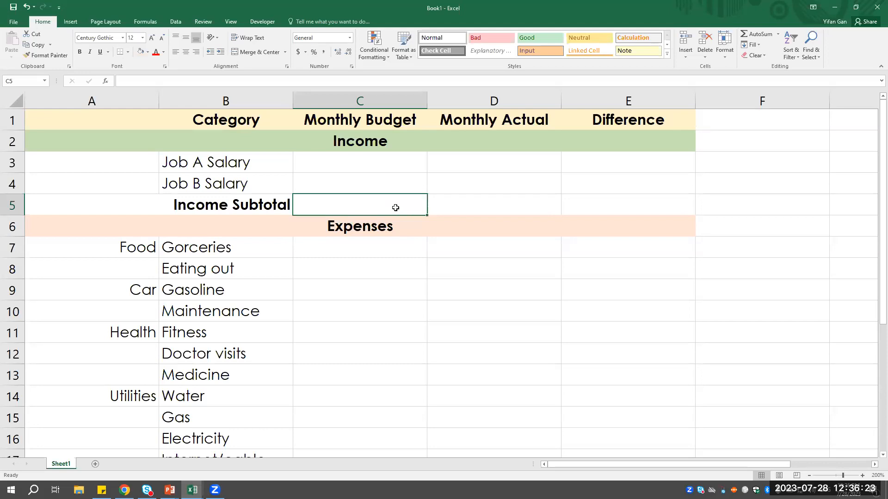
- Enter =SUM(C3:C4) in C5 to total the two Monthly Budget salaries in the Income Subtotal row
{"action": "double_click", "coordinate": [371, 207]}
{"action": "type", "text": "="}
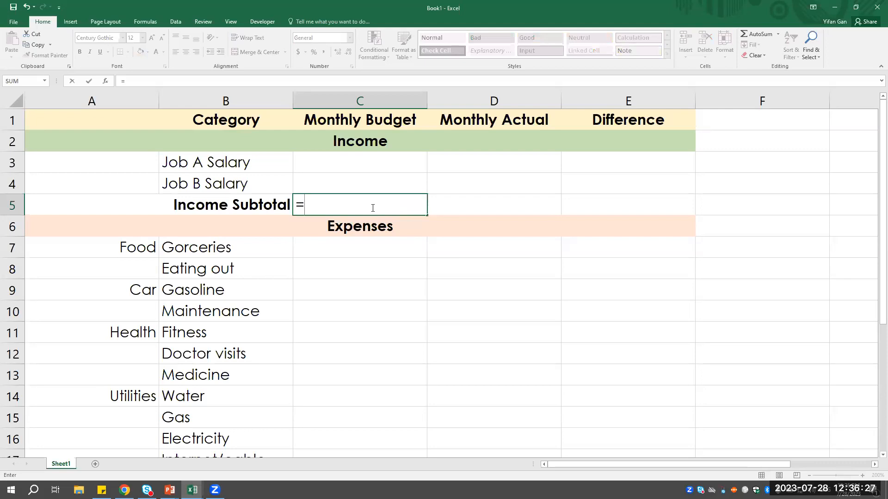
{"action": "type", "text": "SU"}
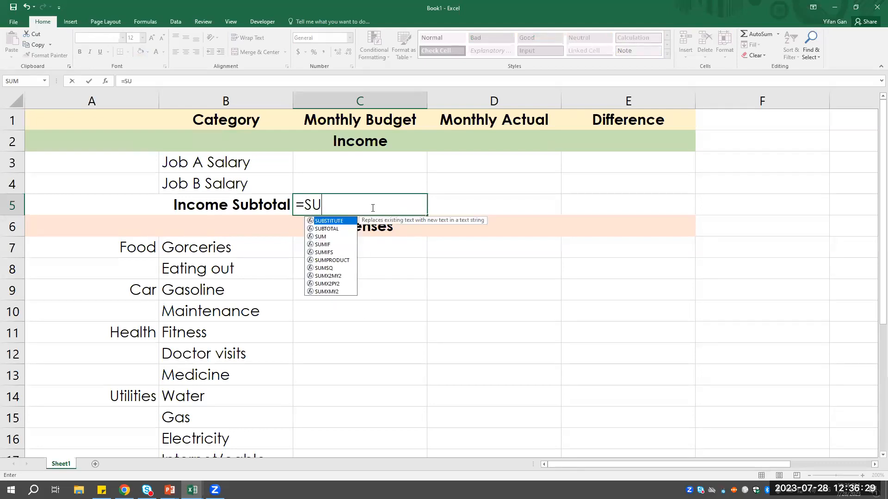
{"action": "type", "text": "M("}
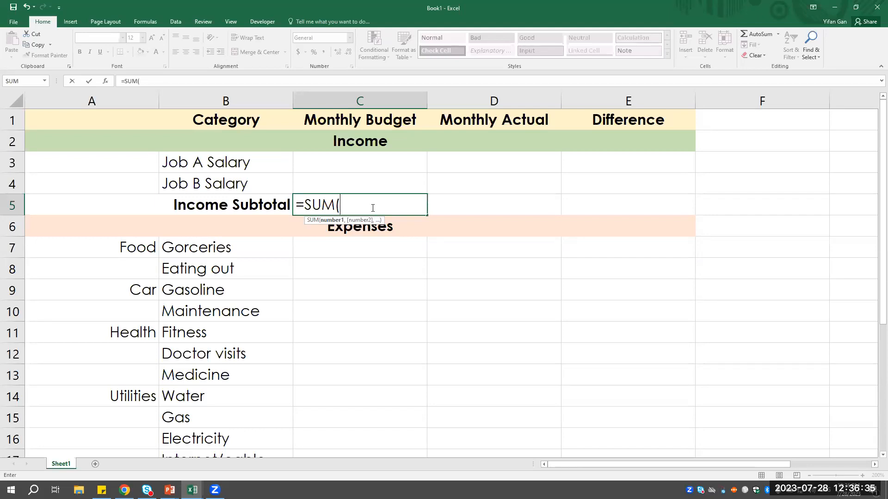
{"action": "left_click_drag", "start_coordinate": [384, 159], "coordinate": [385, 180]}
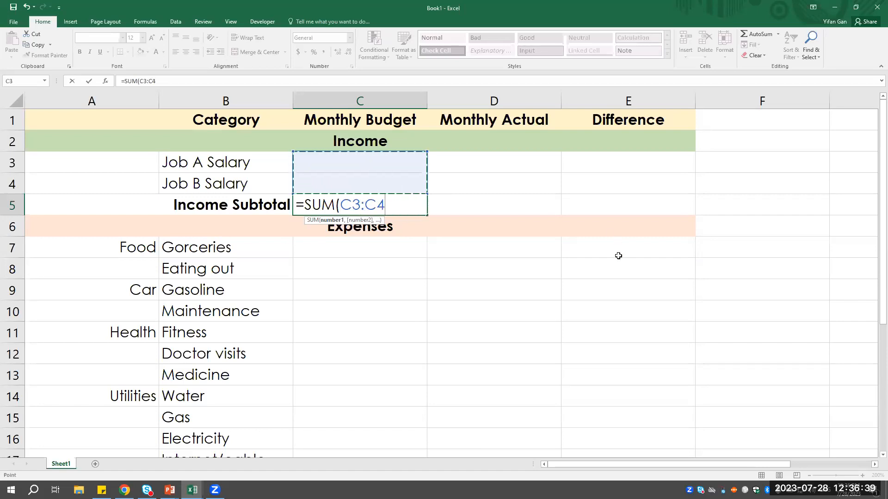
{"action": "type", "text": ")"}
{"action": "key", "text": "Return"}
{"action": "key", "text": "Up"}
{"action": "key", "text": "Up"}
{"action": "key", "text": "Up"}
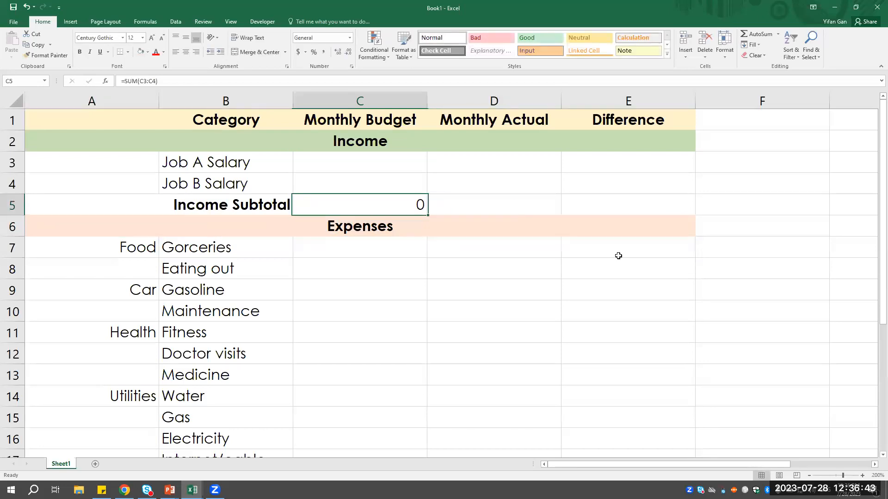
{"action": "key", "text": "Down"}
{"action": "key", "text": "Down"}
- Fill the Income Subtotal formula from C5 across to D5 under Monthly Actual
{"action": "left_click", "coordinate": [455, 199]}
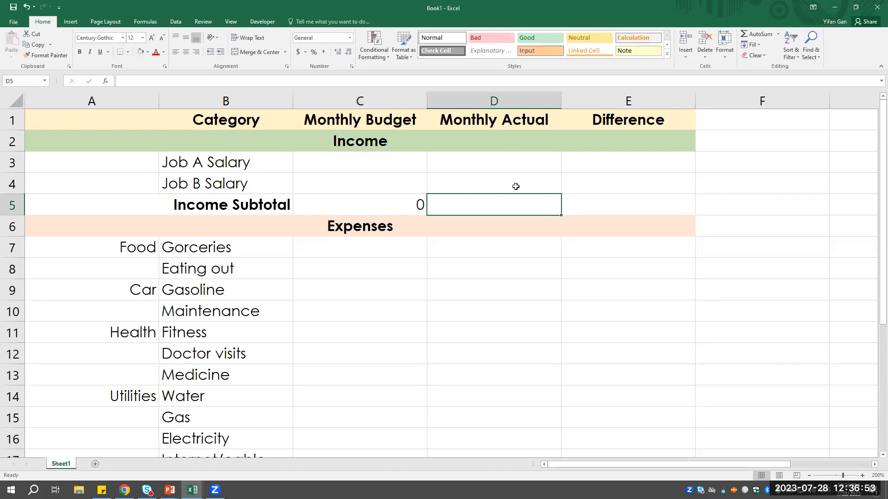
{"action": "left_click", "coordinate": [412, 204]}
{"action": "left_click", "coordinate": [471, 202]}
{"action": "left_click", "coordinate": [402, 204]}
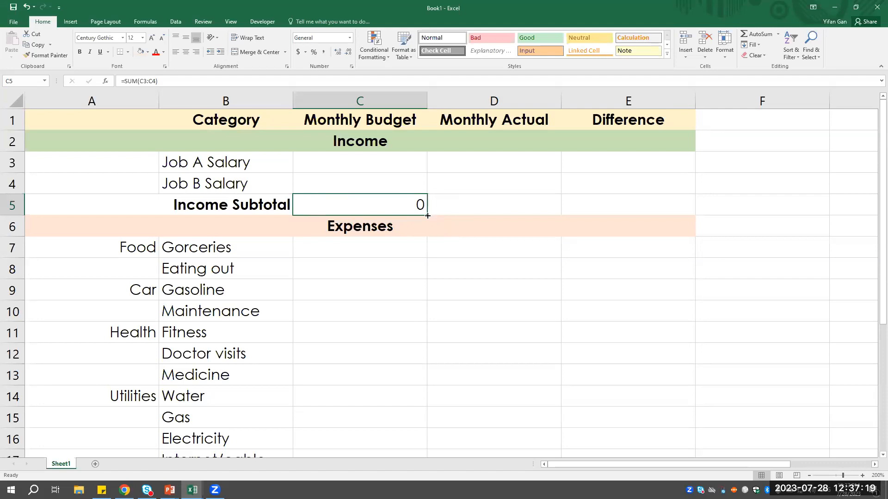
{"action": "left_click_drag", "start_coordinate": [427, 216], "coordinate": [532, 209]}
{"action": "left_click", "coordinate": [488, 239]}
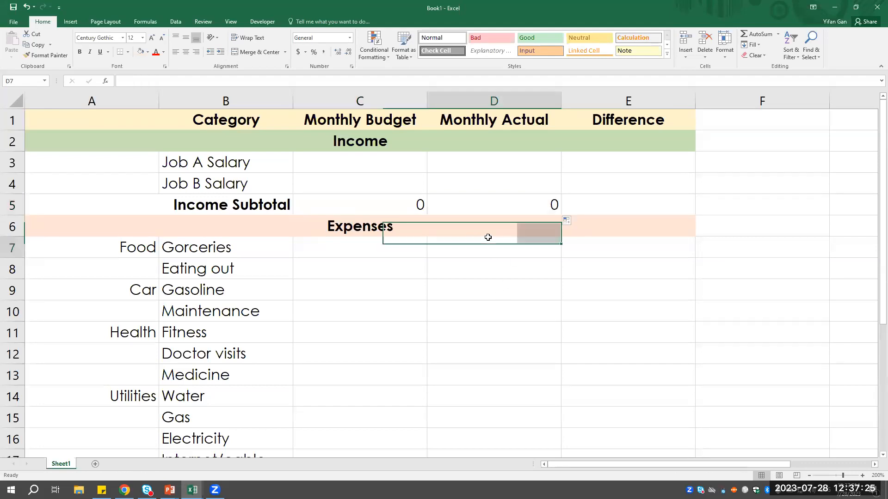
- Compare the Income Subtotal formulas in C5 and D5 to check which cell ranges each one references
{"action": "left_click", "coordinate": [391, 207]}
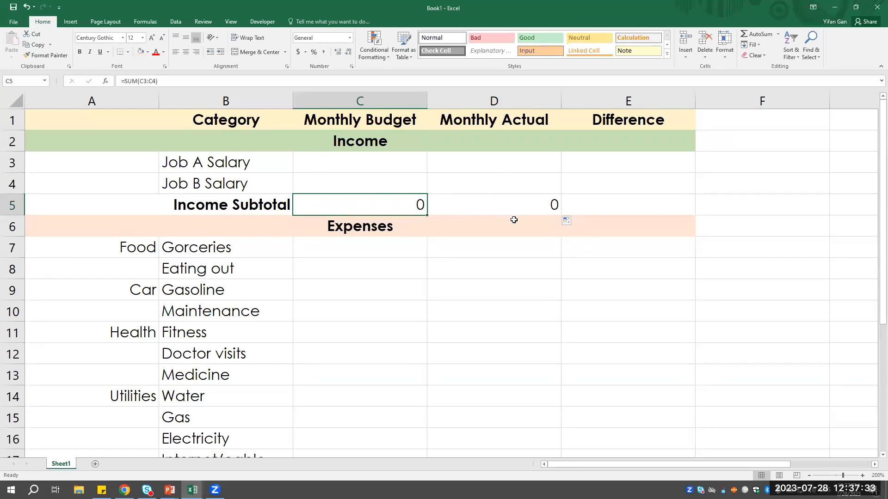
{"action": "left_click", "coordinate": [524, 203]}
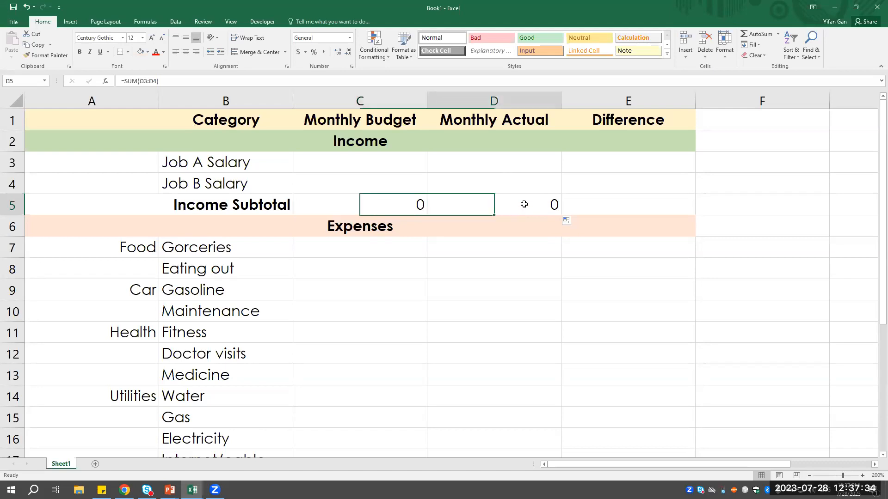
{"action": "left_click", "coordinate": [392, 204]}
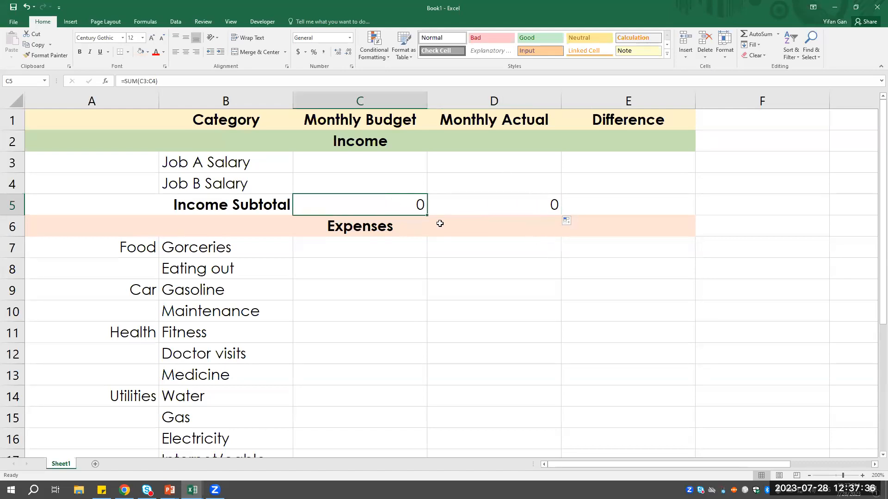
{"action": "left_click", "coordinate": [139, 82]}
{"action": "left_click_drag", "start_coordinate": [158, 81], "coordinate": [119, 82]}
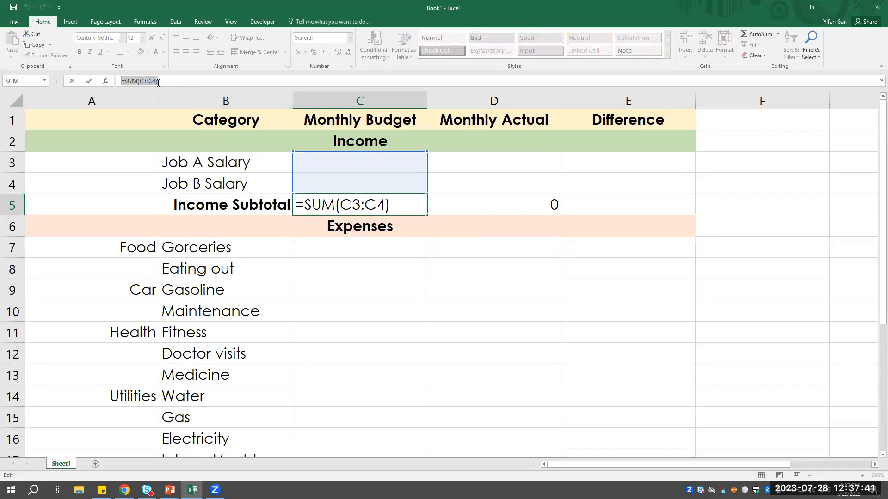
{"action": "key", "text": "Return"}
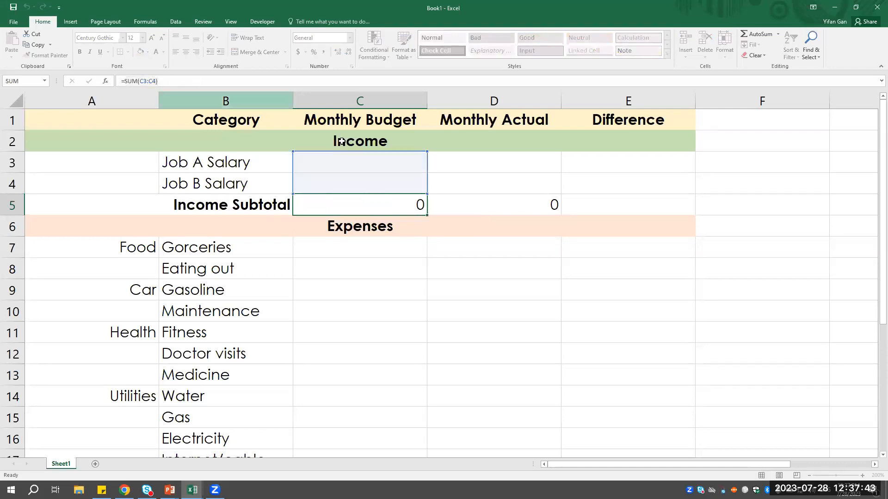
{"action": "left_click", "coordinate": [469, 206]}
{"action": "left_click_drag", "start_coordinate": [161, 81], "coordinate": [121, 81]}
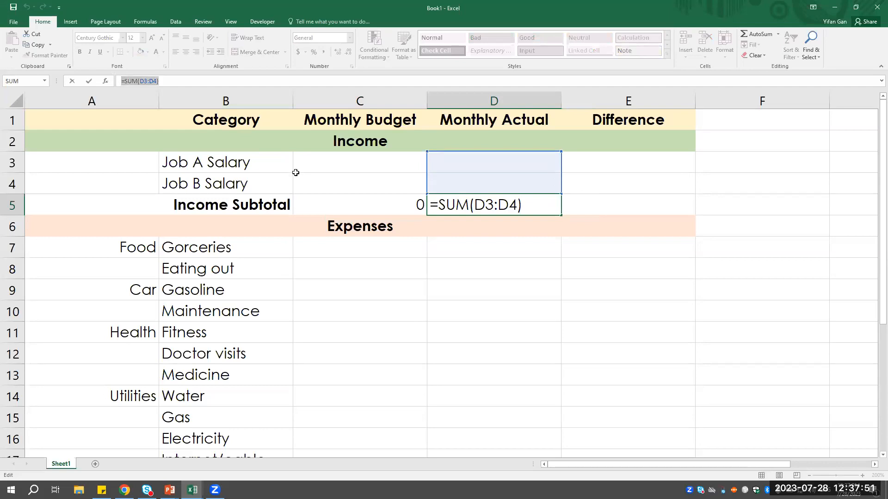
{"action": "key", "text": "Return"}
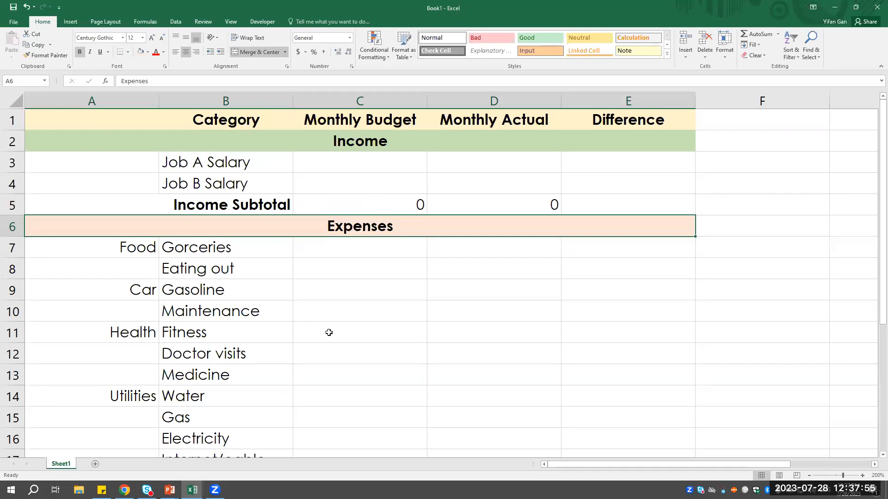
- Enter =SUM(C7:C23) in C24 to total the Monthly Budget expenses in the Expense Subtotal row
{"action": "scroll", "coordinate": [373, 361], "scroll_direction": "down", "scroll_amount": 6}
{"action": "scroll", "coordinate": [349, 395], "scroll_direction": "up", "scroll_amount": 4}
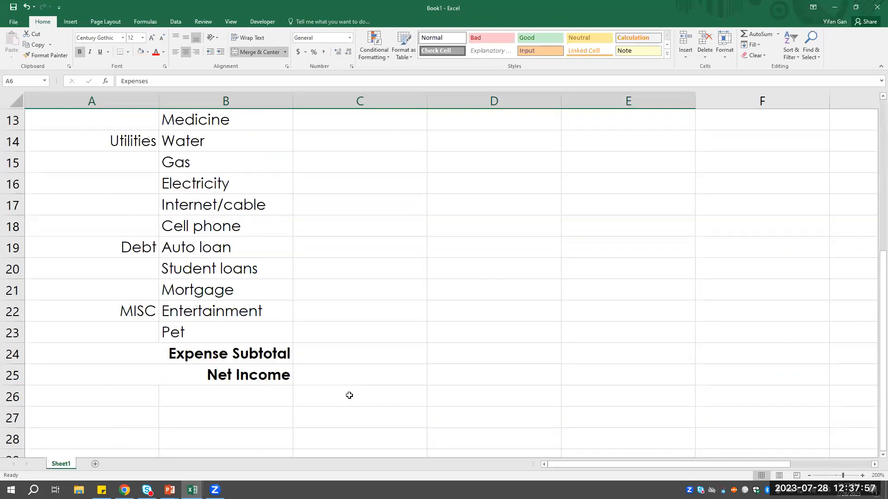
{"action": "scroll", "coordinate": [329, 360], "scroll_direction": "down", "scroll_amount": 2}
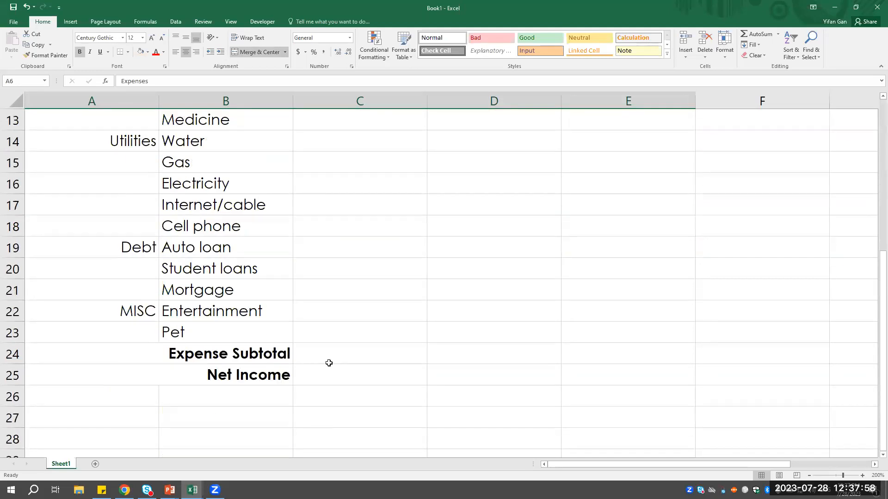
{"action": "left_click", "coordinate": [355, 359]}
{"action": "scroll", "coordinate": [520, 375], "scroll_direction": "up", "scroll_amount": 1}
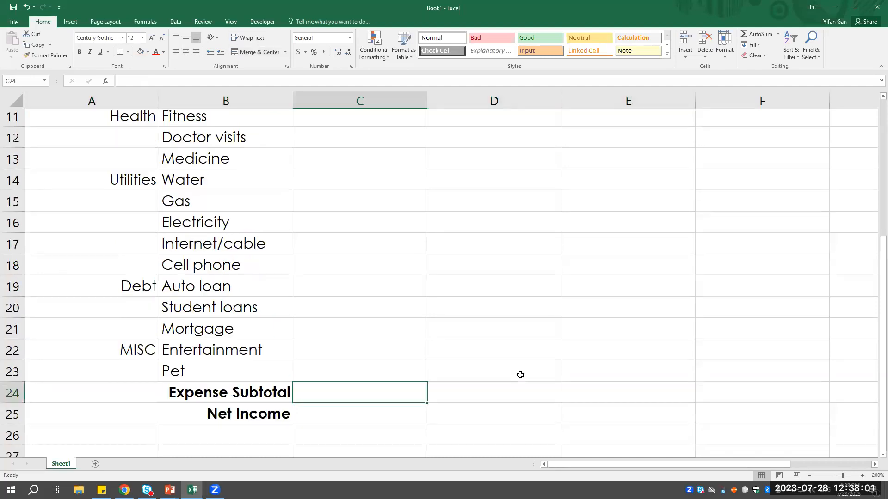
{"action": "type", "text": "="}
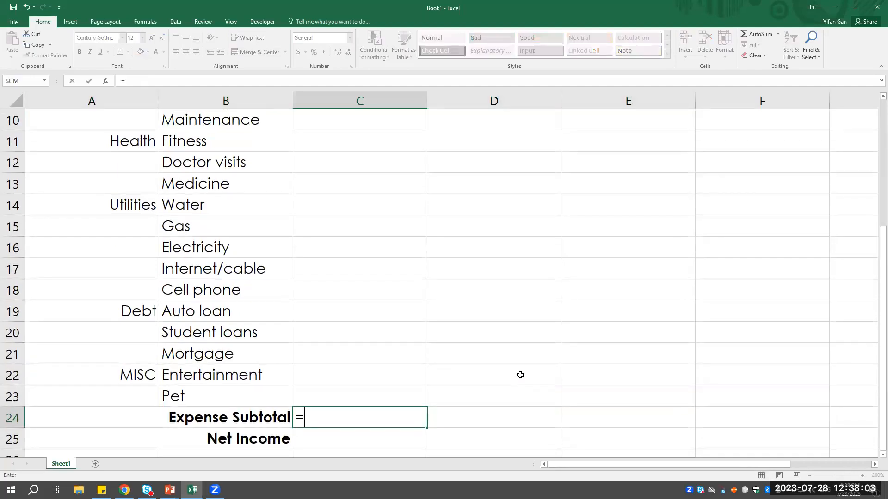
{"action": "type", "text": "SUM("}
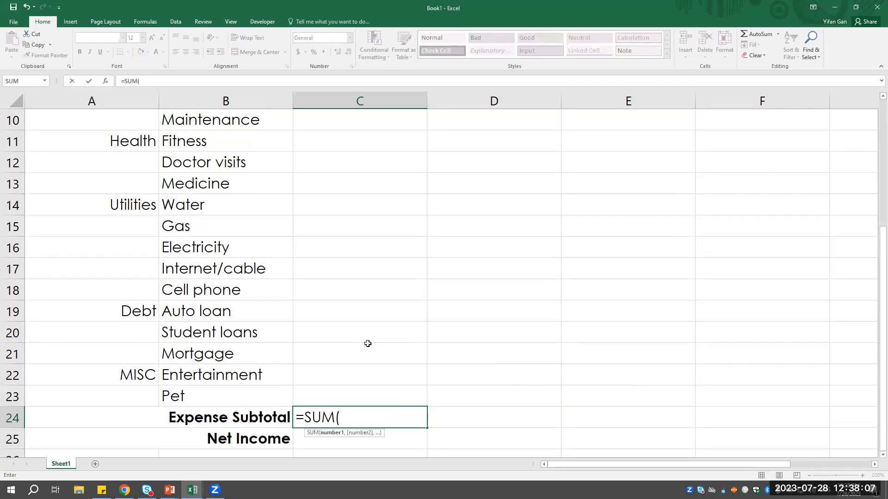
{"action": "scroll", "coordinate": [368, 343], "scroll_direction": "up", "scroll_amount": 2}
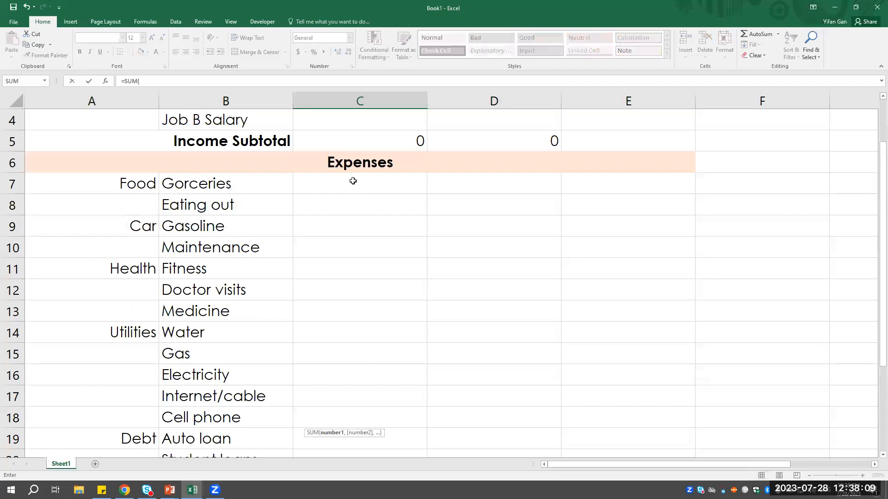
{"action": "left_click_drag", "start_coordinate": [351, 184], "coordinate": [374, 444]}
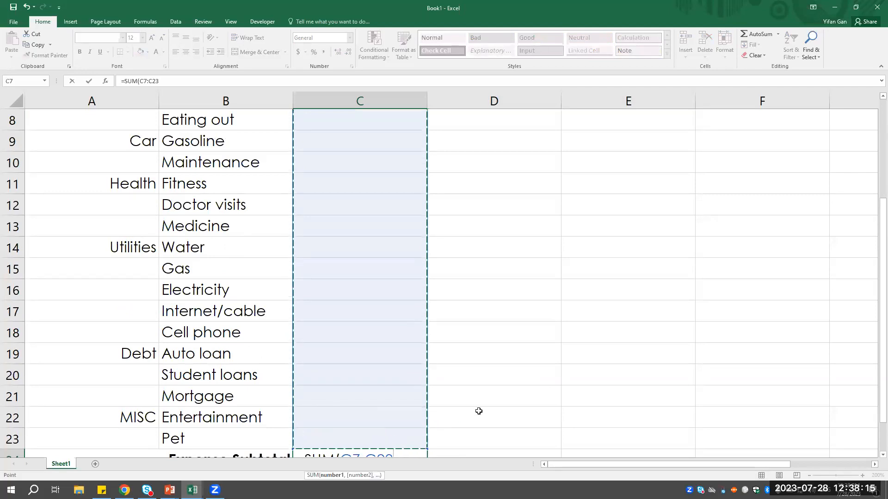
{"action": "scroll", "coordinate": [479, 411], "scroll_direction": "down", "scroll_amount": 2}
{"action": "type", "text": ")"}
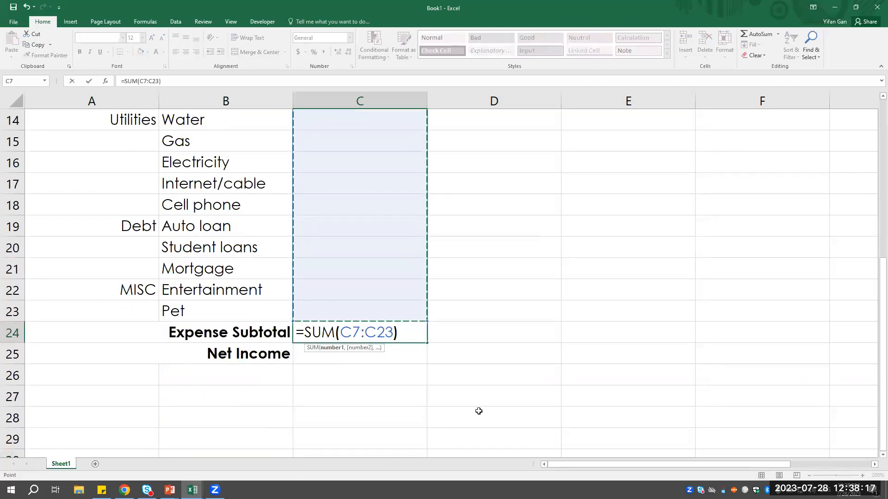
{"action": "key", "text": "Return"}
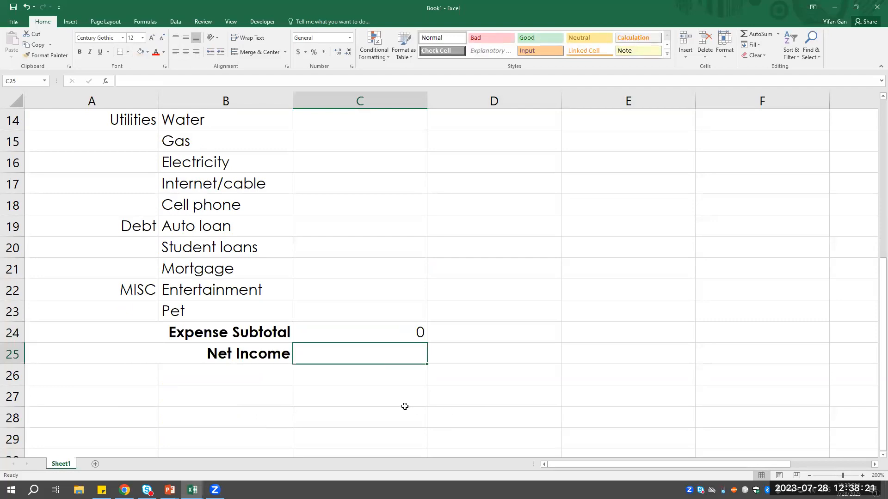
- Fill the Expense Subtotal formula from C24 across to D24 under Monthly Actual
{"action": "left_click", "coordinate": [405, 332]}
{"action": "left_click_drag", "start_coordinate": [426, 342], "coordinate": [517, 346]}
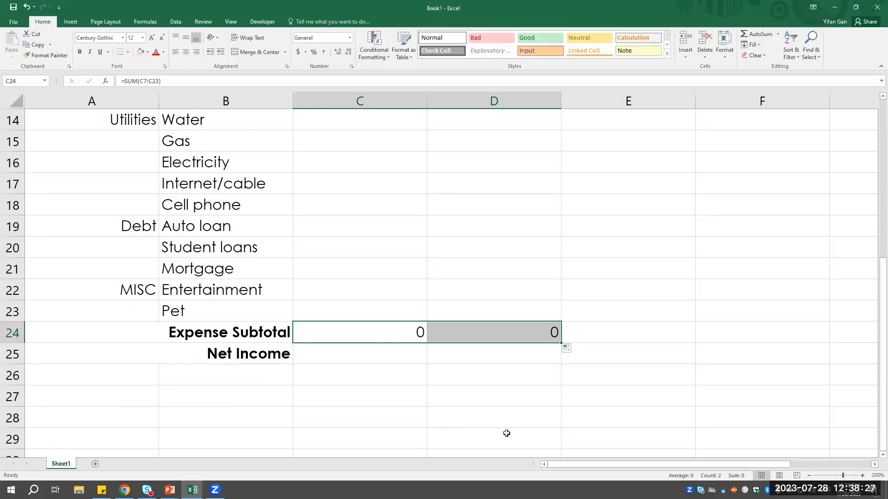
{"action": "left_click", "coordinate": [364, 355]}
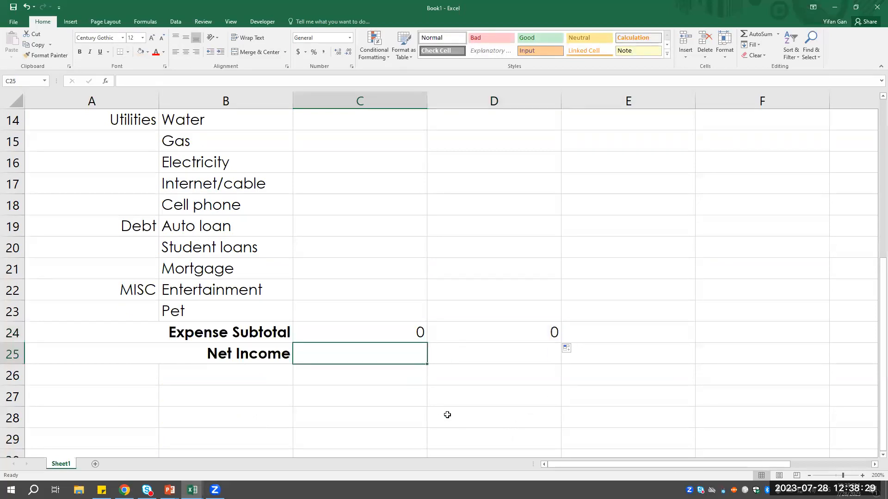
{"action": "left_click", "coordinate": [260, 354]}
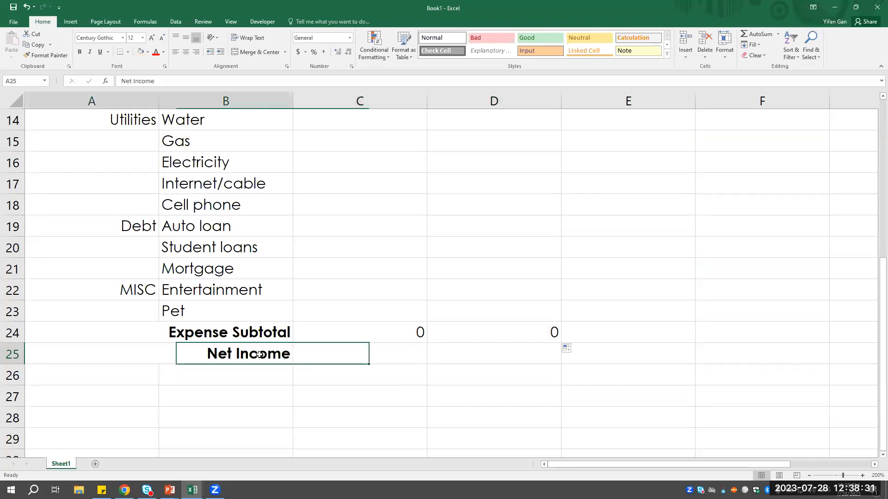
{"action": "left_click", "coordinate": [297, 359]}
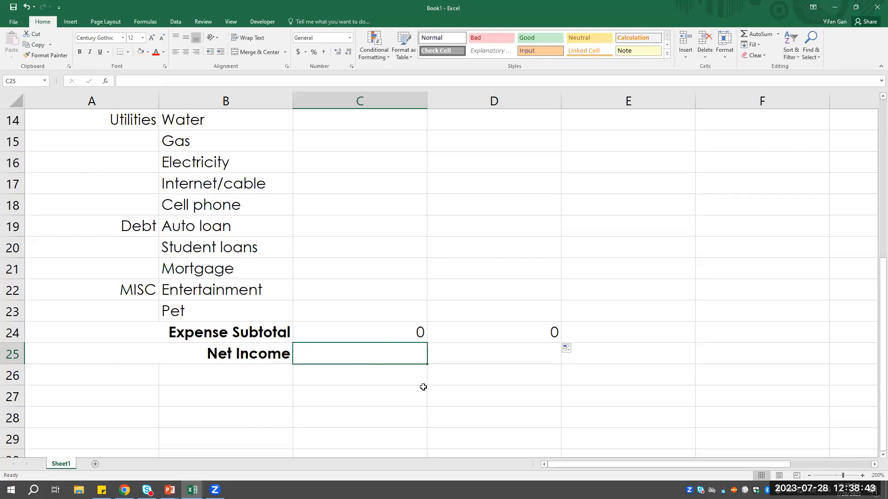
{"action": "type", "text": "="}
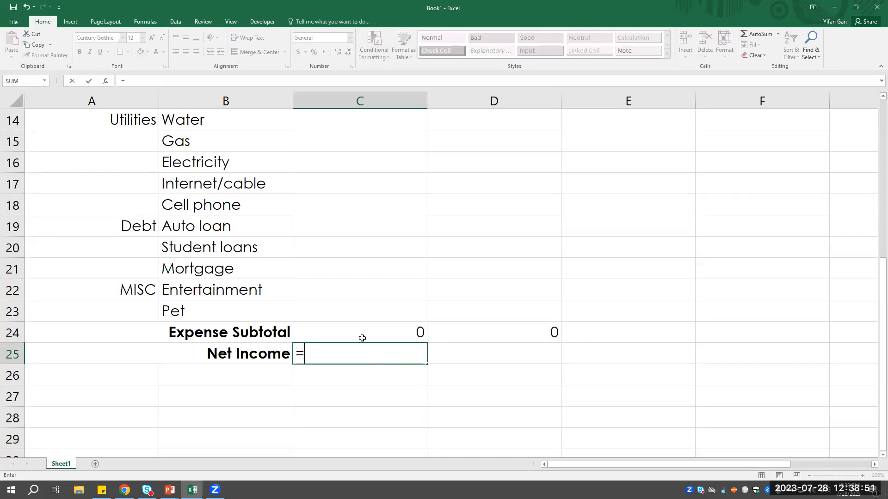
{"action": "scroll", "coordinate": [362, 338], "scroll_direction": "up", "scroll_amount": 2}
{"action": "scroll", "coordinate": [362, 338], "scroll_direction": "down", "scroll_amount": 3}
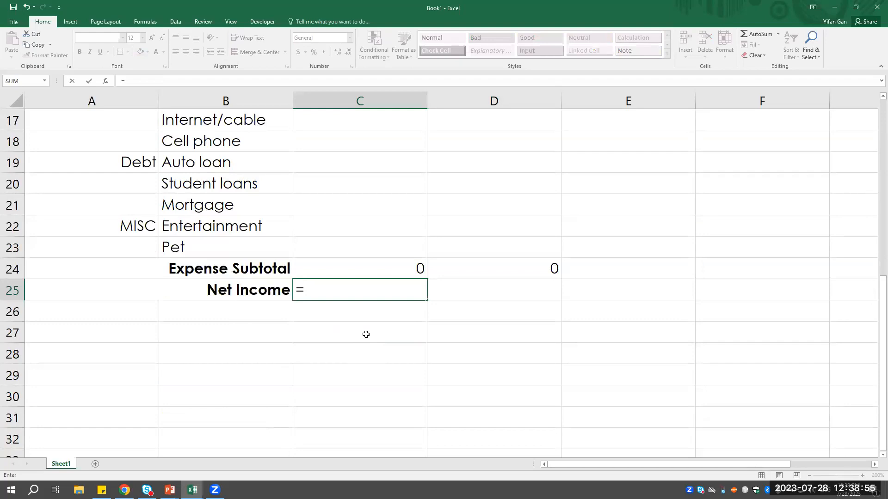
{"action": "left_click", "coordinate": [349, 317]}
{"action": "left_click", "coordinate": [356, 290]}
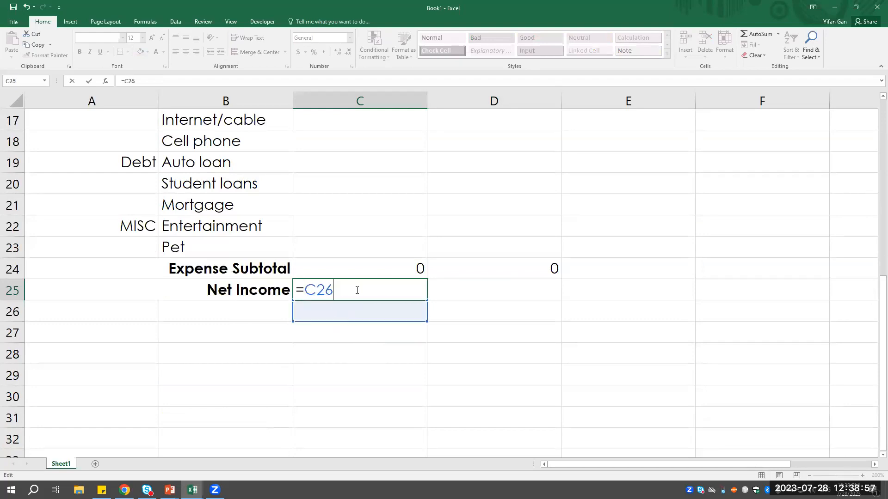
{"action": "key", "text": "Escape"}
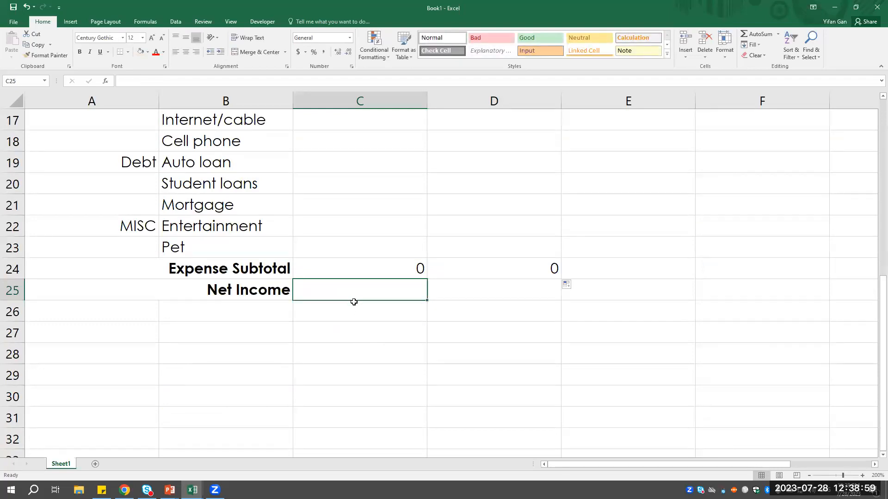
- Enter =D3-C3 in E3 to calculate the Job A Salary difference as Monthly Actual minus Monthly Budget
{"action": "scroll", "coordinate": [354, 302], "scroll_direction": "up", "scroll_amount": 1}
{"action": "scroll", "coordinate": [353, 302], "scroll_direction": "up", "scroll_amount": 1}
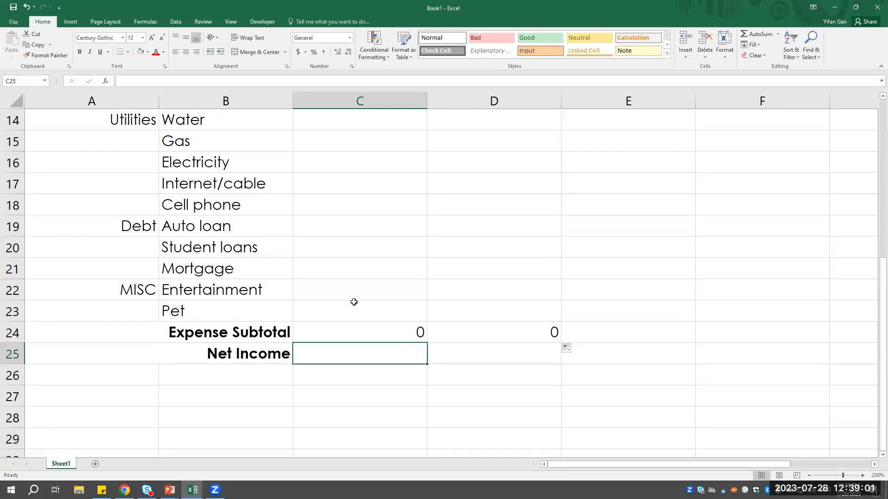
{"action": "scroll", "coordinate": [354, 302], "scroll_direction": "up", "scroll_amount": 5}
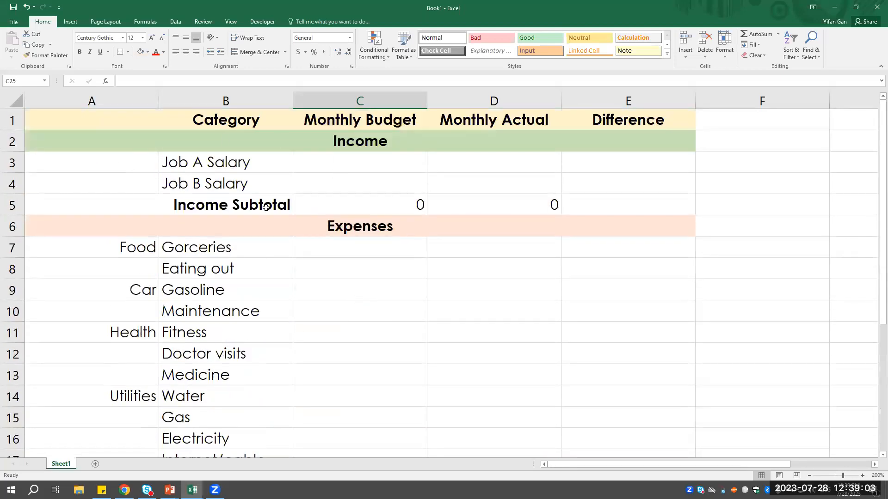
{"action": "left_click", "coordinate": [619, 171]}
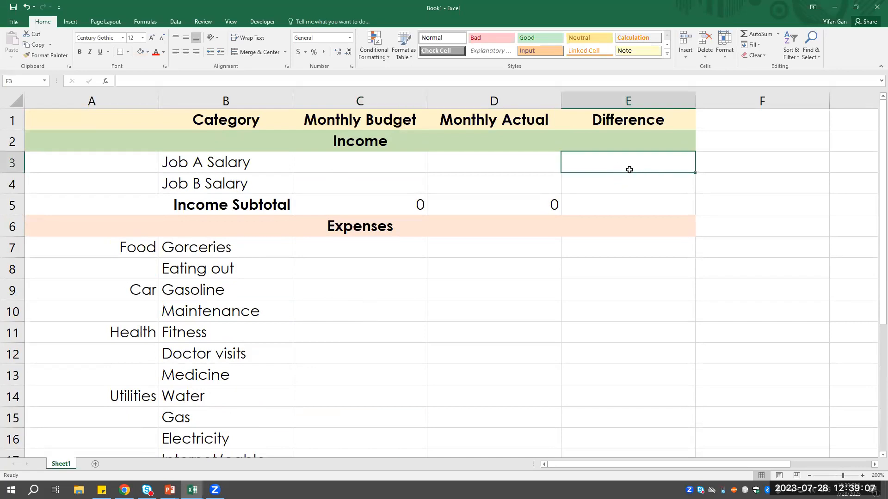
{"action": "type", "text": "="}
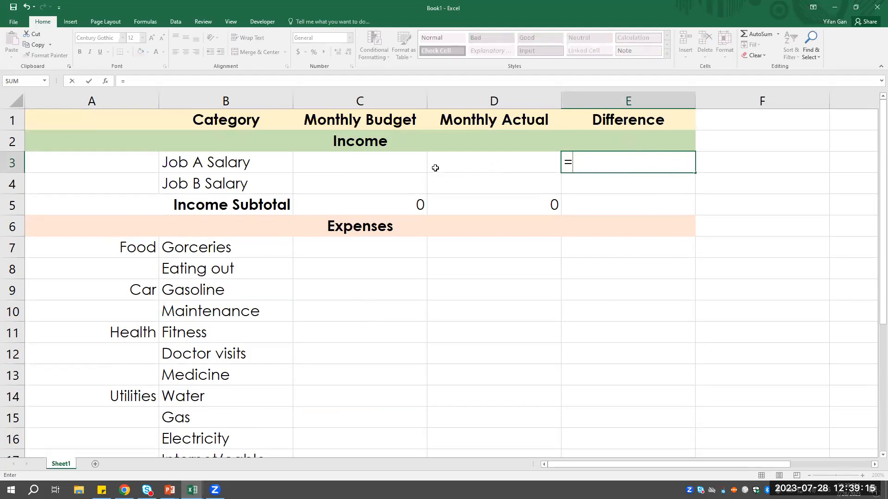
{"action": "left_click", "coordinate": [490, 164]}
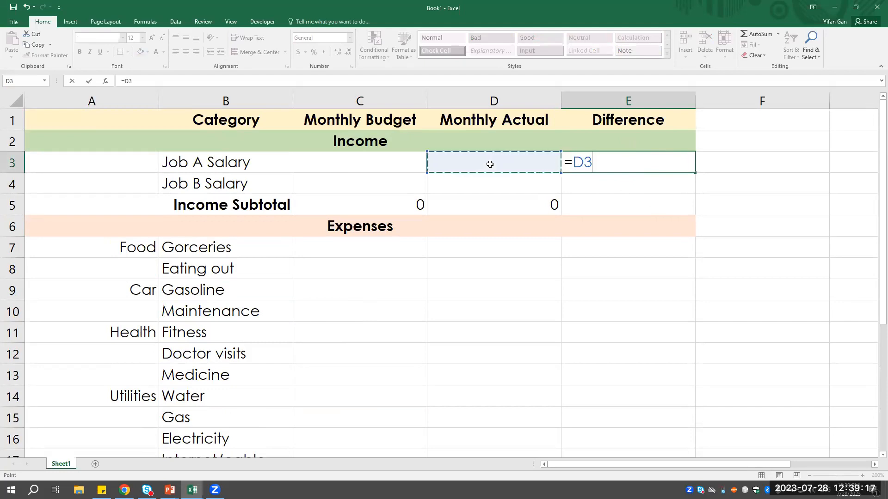
{"action": "type", "text": "-"}
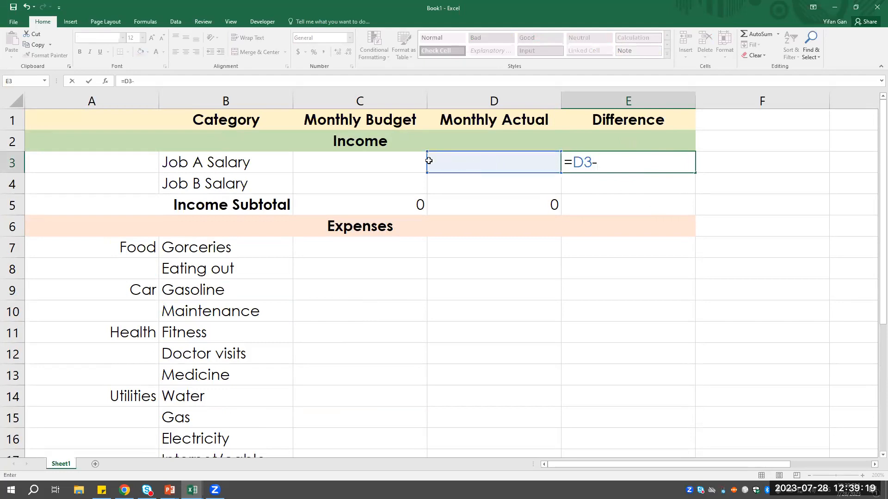
{"action": "left_click", "coordinate": [377, 165]}
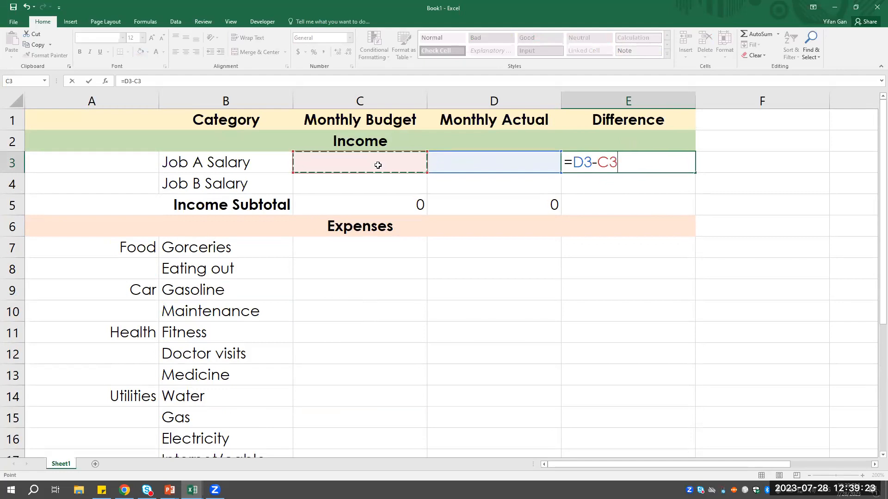
{"action": "key", "text": "Return"}
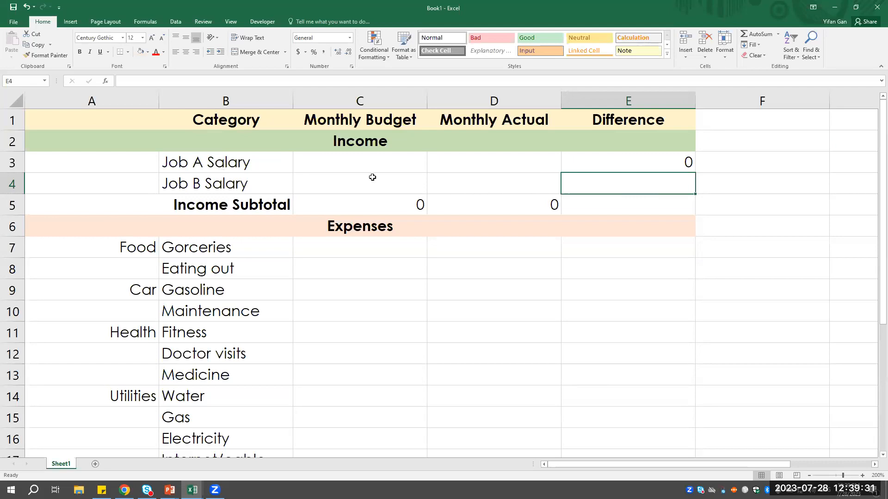
- Fill the Difference formula from E3 down through the Income Subtotal row in E5
{"action": "left_click", "coordinate": [673, 165]}
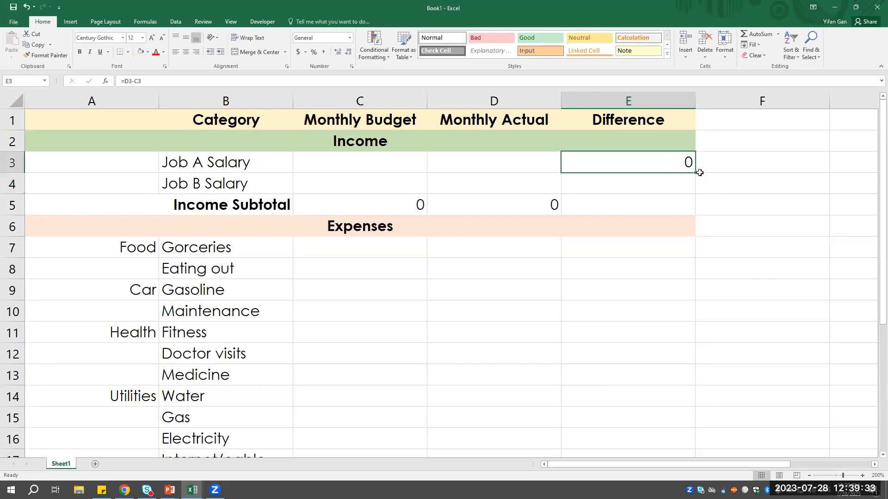
{"action": "left_click_drag", "start_coordinate": [696, 174], "coordinate": [694, 192]}
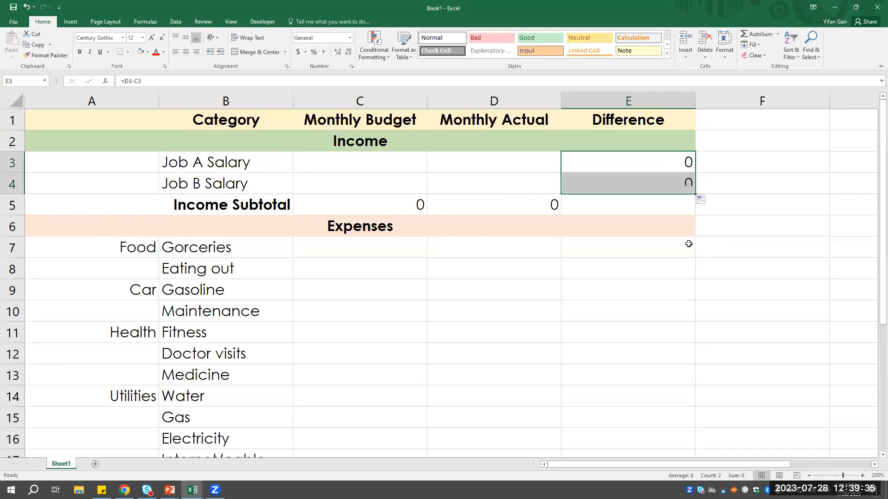
{"action": "left_click", "coordinate": [628, 205]}
{"action": "left_click", "coordinate": [690, 185]}
{"action": "left_click_drag", "start_coordinate": [695, 194], "coordinate": [670, 214]}
{"action": "left_click", "coordinate": [658, 206]}
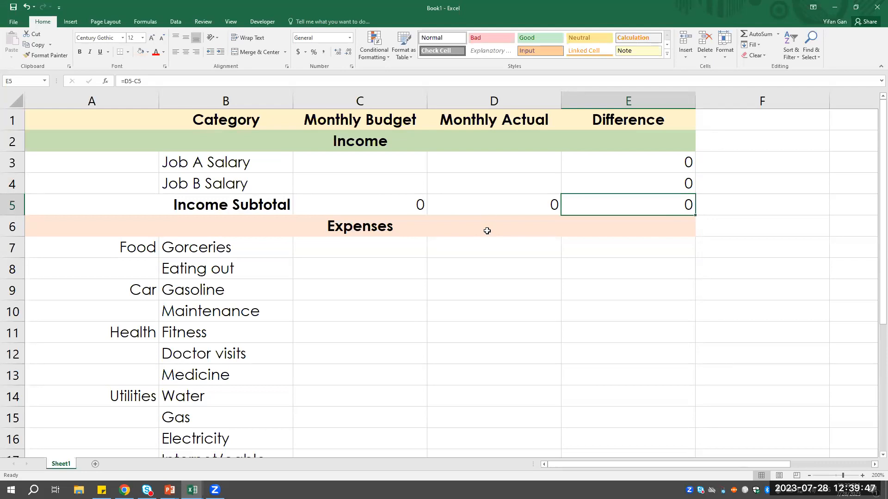
- Enter =C7-D7 in E7 to calculate the first expense difference as Monthly Budget minus Monthly Actual
{"action": "scroll", "coordinate": [485, 229], "scroll_direction": "down", "scroll_amount": 1}
{"action": "left_click", "coordinate": [600, 185]}
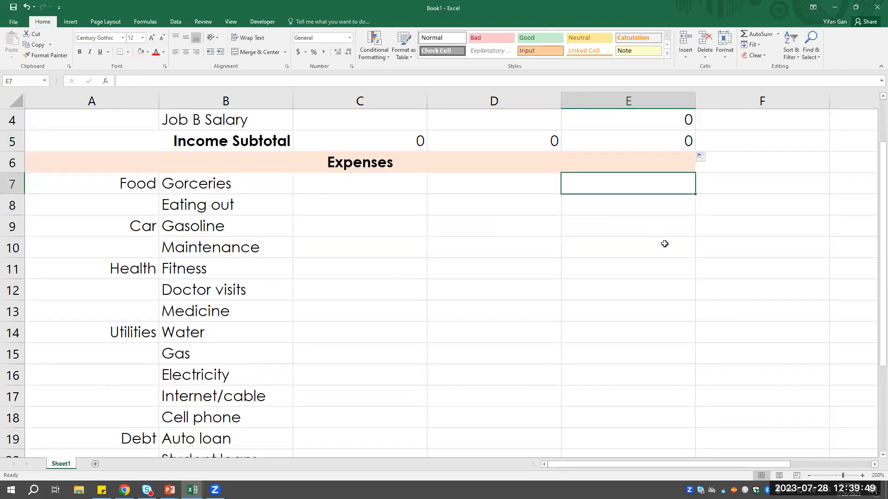
{"action": "type", "text": "="}
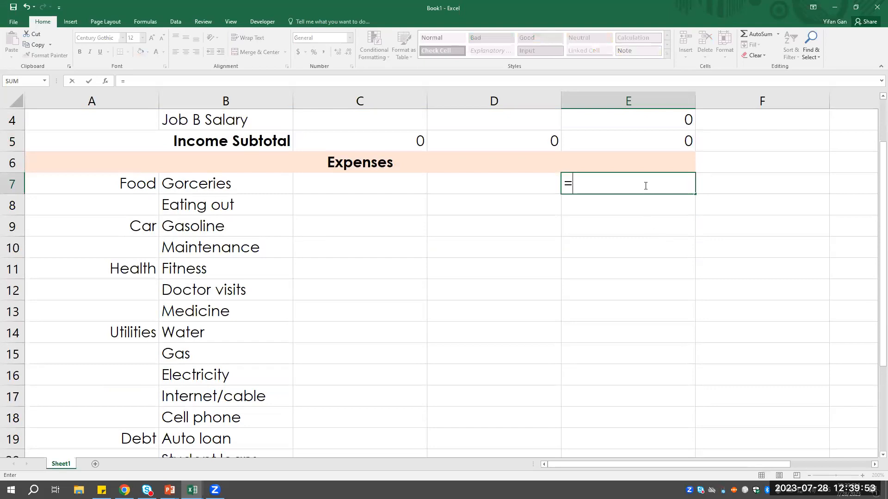
{"action": "left_click", "coordinate": [385, 187]}
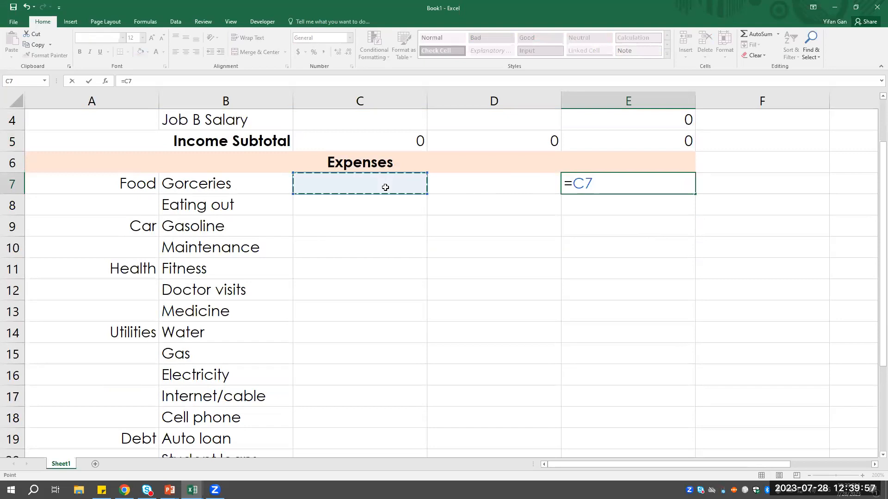
{"action": "type", "text": "-"}
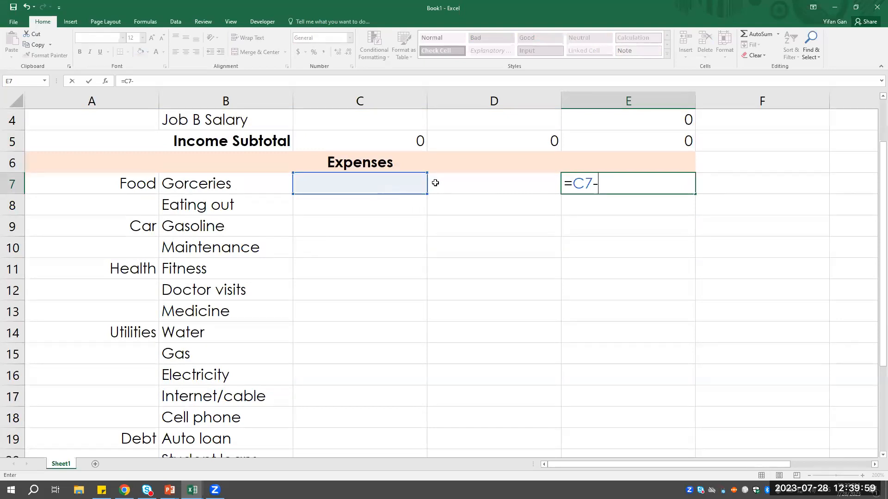
{"action": "left_click", "coordinate": [461, 183]}
{"action": "scroll", "coordinate": [554, 231], "scroll_direction": "up", "scroll_amount": 1}
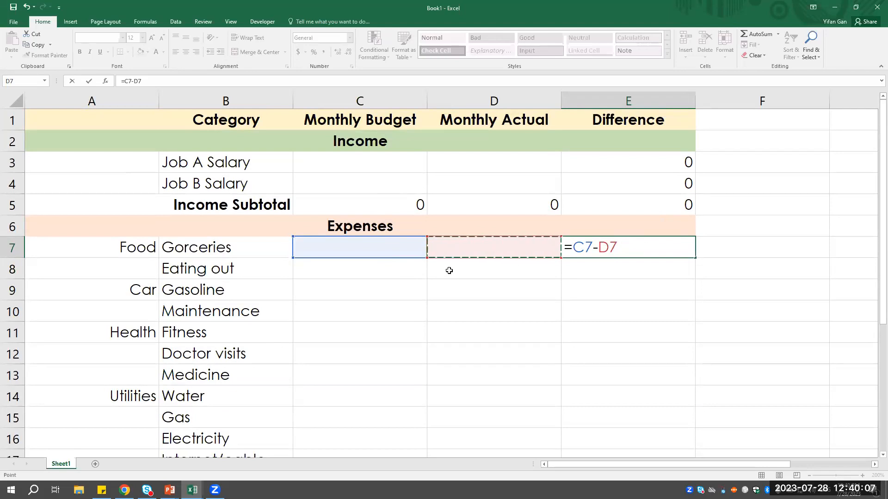
{"action": "scroll", "coordinate": [642, 259], "scroll_direction": "down", "scroll_amount": 4}
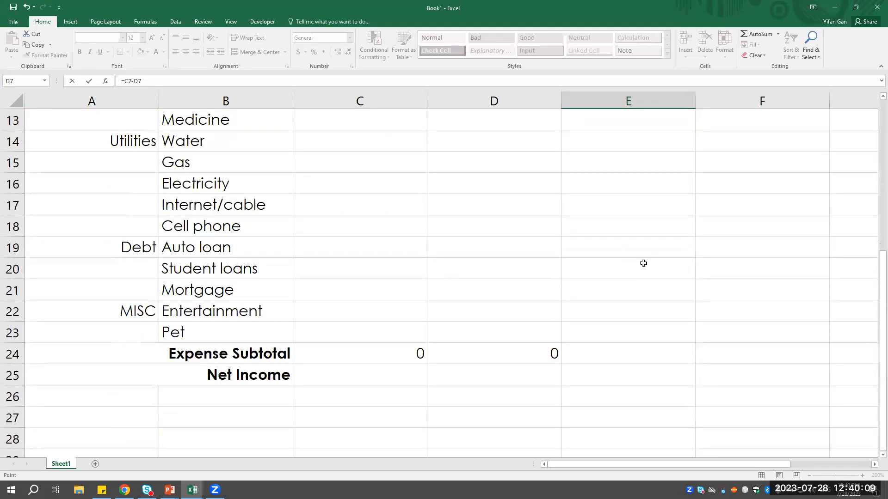
{"action": "scroll", "coordinate": [620, 252], "scroll_direction": "up", "scroll_amount": 3}
{"action": "scroll", "coordinate": [462, 305], "scroll_direction": "down", "scroll_amount": 3}
{"action": "scroll", "coordinate": [467, 345], "scroll_direction": "up", "scroll_amount": 4}
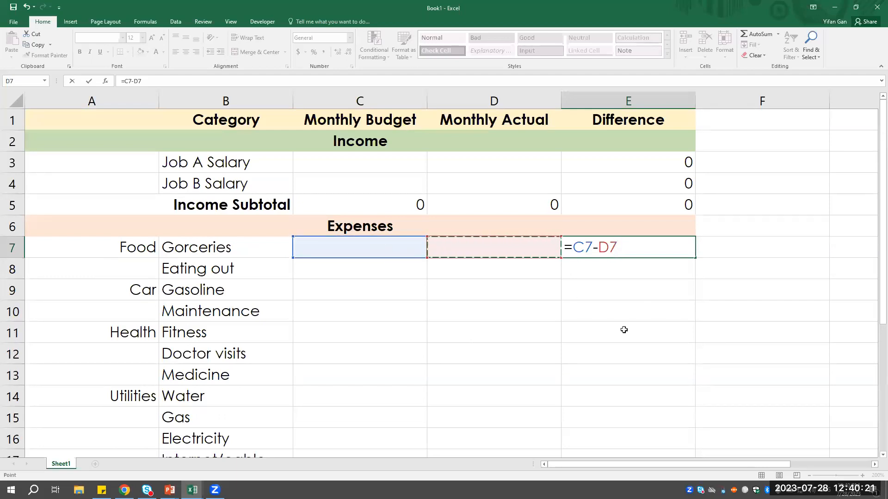
{"action": "key", "text": "Return"}
- Fill the expense Difference formula from E7 down through the Expense Subtotal row in E24
{"action": "scroll", "coordinate": [658, 277], "scroll_direction": "down", "scroll_amount": 2}
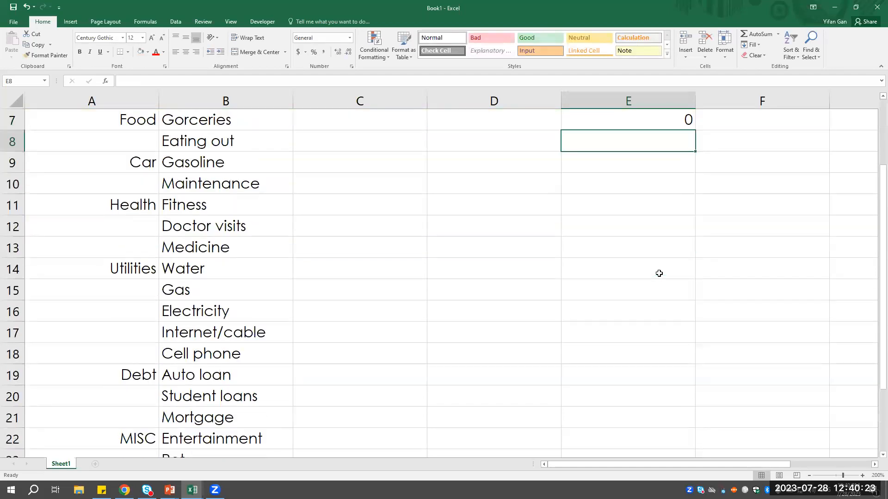
{"action": "left_click", "coordinate": [673, 126]}
{"action": "left_click_drag", "start_coordinate": [695, 132], "coordinate": [665, 433]}
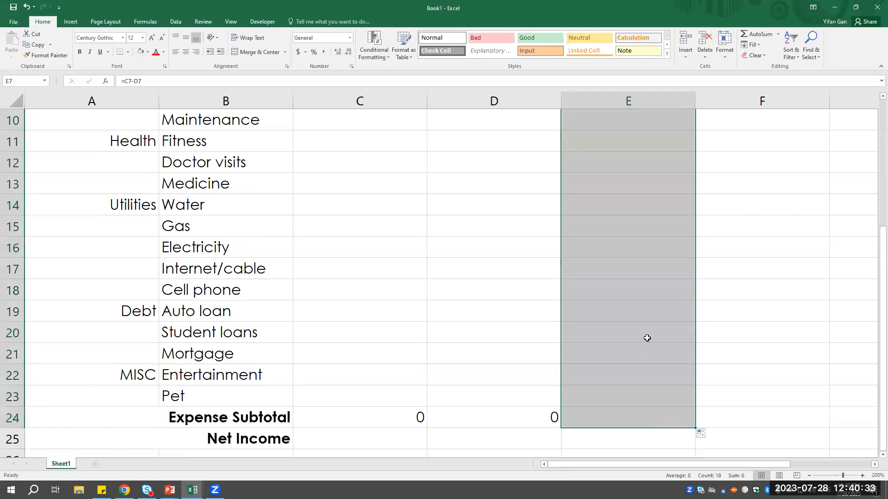
{"action": "scroll", "coordinate": [463, 339], "scroll_direction": "down", "scroll_amount": 2}
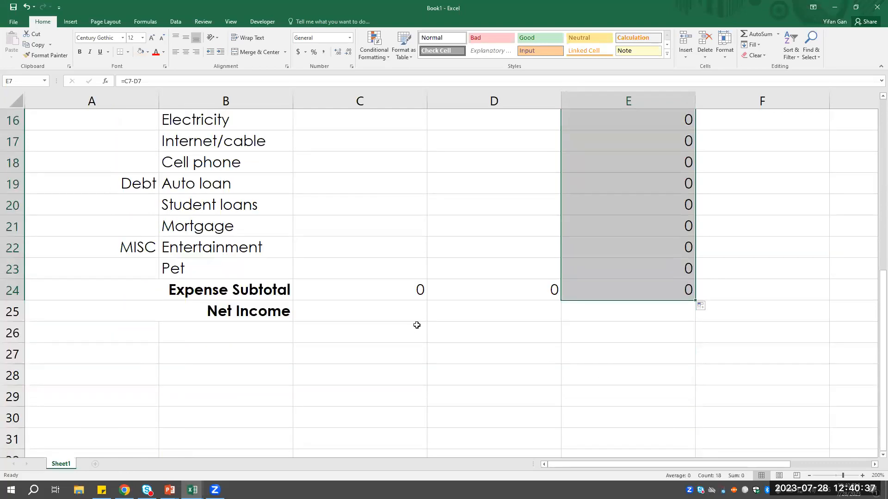
- Enter =D25-C25 in E25 to calculate the Net Income difference as Monthly Actual minus Monthly Budget
{"action": "left_click", "coordinate": [633, 312]}
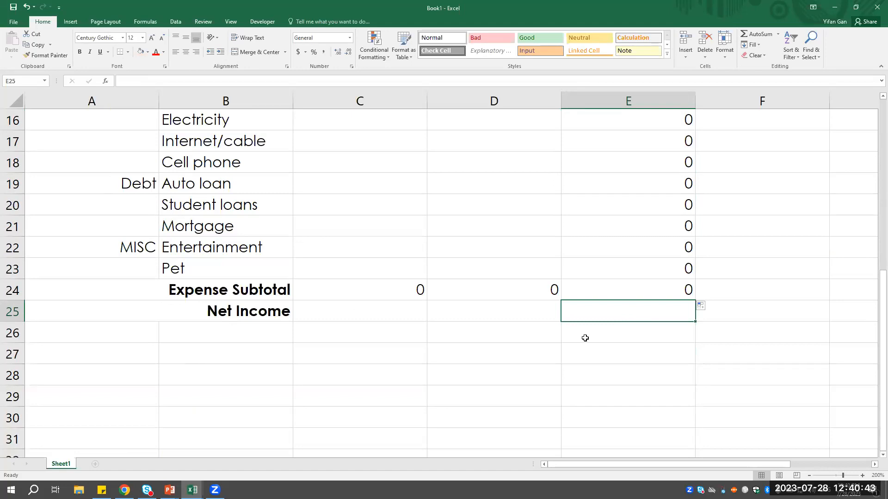
{"action": "type", "text": "="}
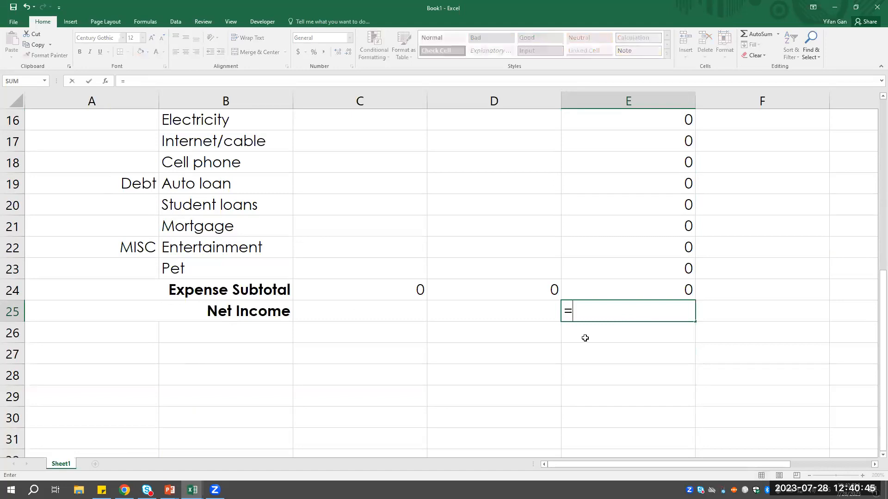
{"action": "left_click", "coordinate": [519, 319]}
{"action": "type", "text": "-"}
{"action": "left_click", "coordinate": [406, 315]}
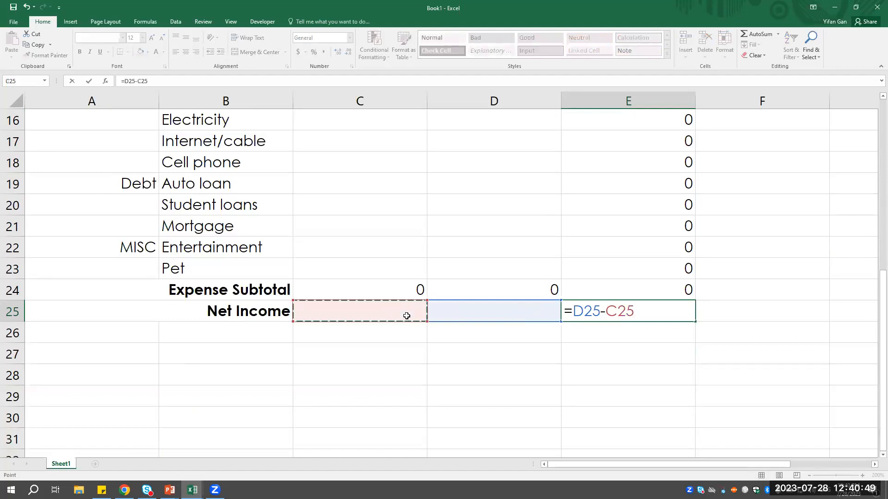
{"action": "key", "text": "Return"}
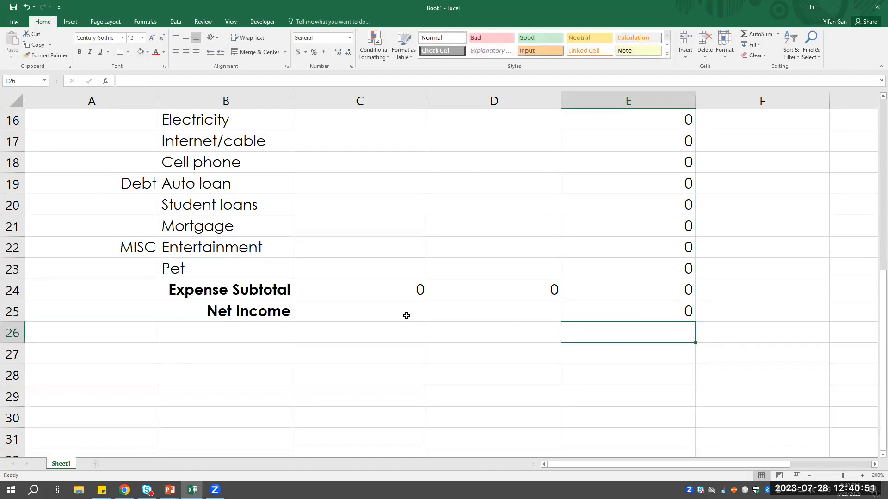
- Apply All Borders to the whole budget table, A1:E25
{"action": "left_click", "coordinate": [407, 316]}
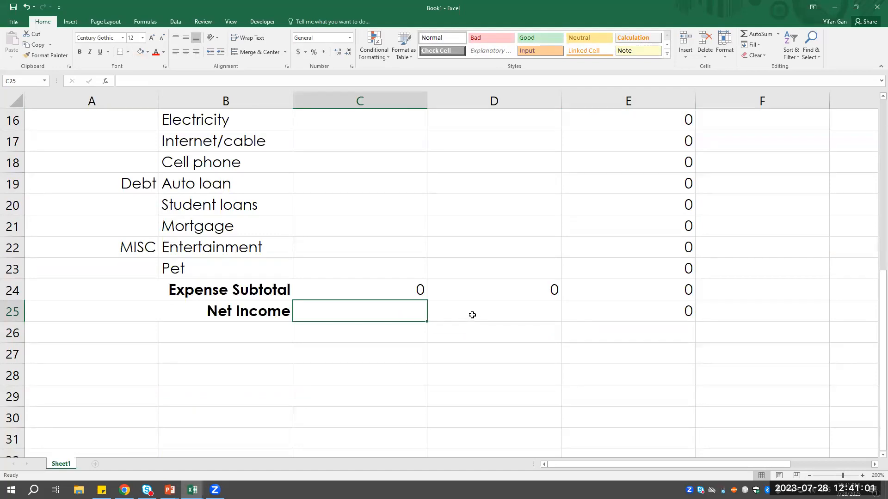
{"action": "scroll", "coordinate": [454, 294], "scroll_direction": "up", "scroll_amount": 5}
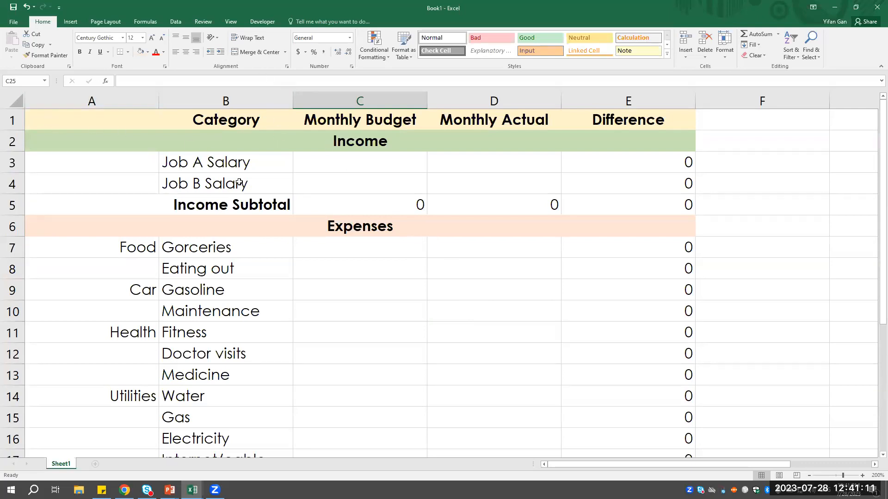
{"action": "left_click", "coordinate": [83, 124]}
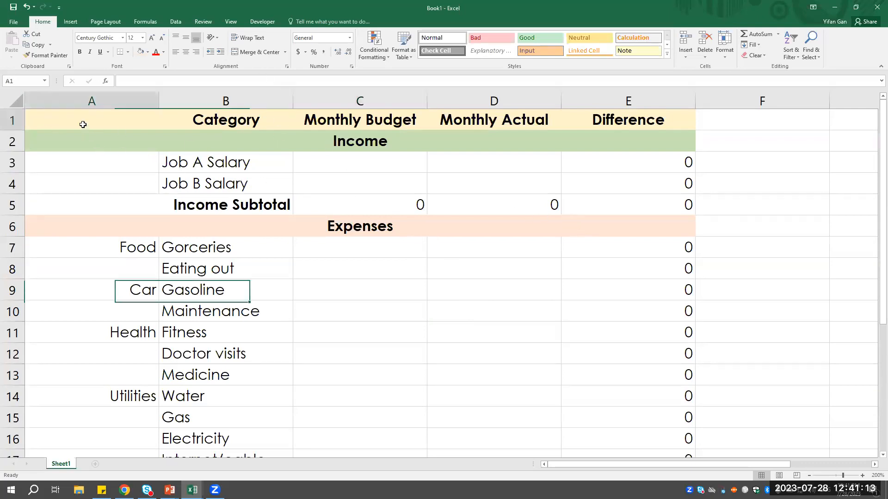
{"action": "left_click_drag", "start_coordinate": [134, 130], "coordinate": [584, 432]}
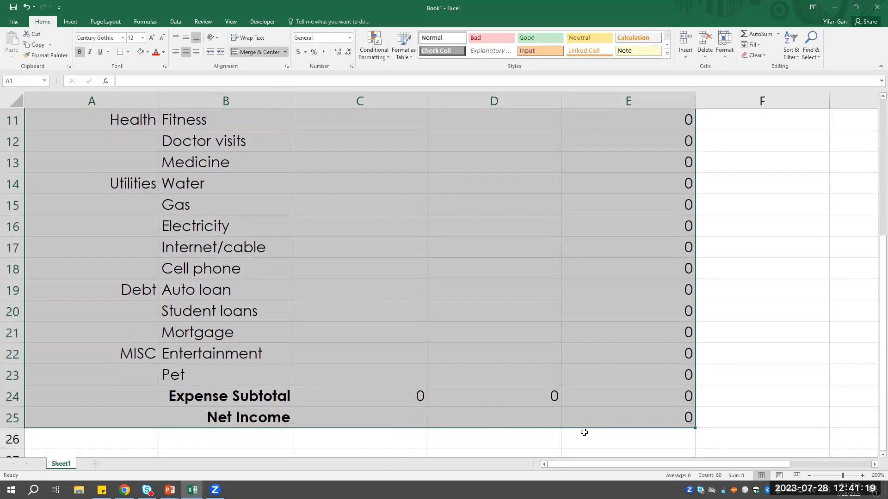
{"action": "scroll", "coordinate": [305, 277], "scroll_direction": "up", "scroll_amount": 4}
{"action": "scroll", "coordinate": [644, 224], "scroll_direction": "down", "scroll_amount": 4}
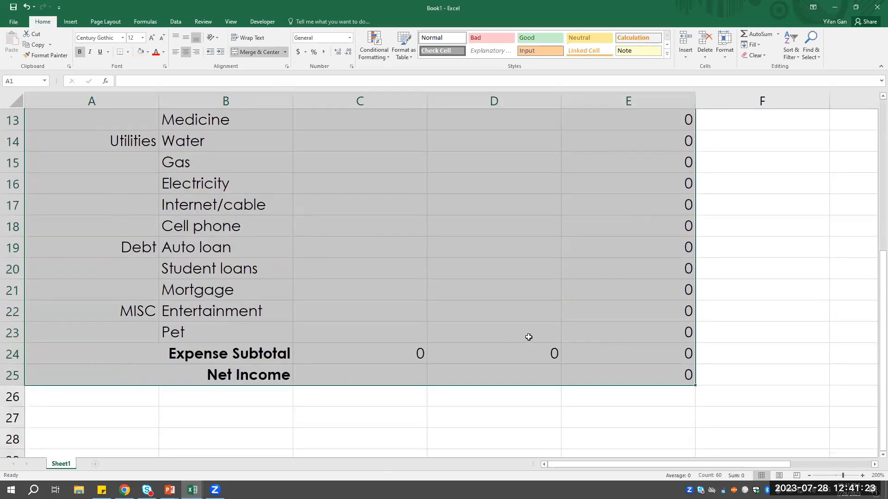
{"action": "scroll", "coordinate": [437, 317], "scroll_direction": "up", "scroll_amount": 4}
{"action": "scroll", "coordinate": [396, 341], "scroll_direction": "down", "scroll_amount": 1}
{"action": "scroll", "coordinate": [395, 340], "scroll_direction": "down", "scroll_amount": 3}
{"action": "left_click", "coordinate": [129, 52]}
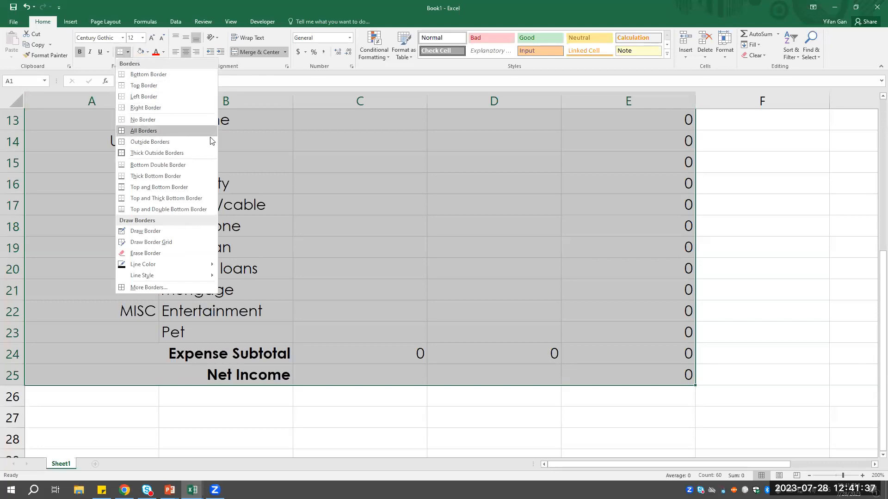
{"action": "left_click", "coordinate": [149, 130]}
{"action": "scroll", "coordinate": [343, 152], "scroll_direction": "up", "scroll_amount": 4}
{"action": "left_click", "coordinate": [366, 282]}
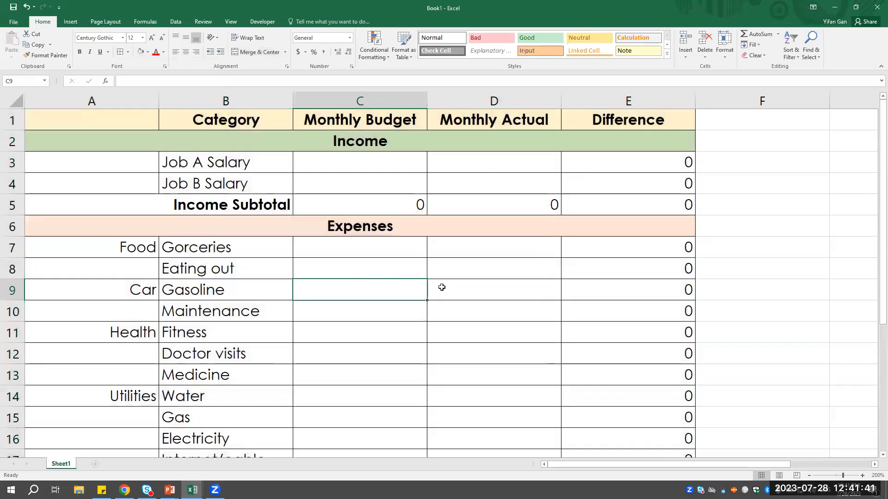
{"action": "left_click", "coordinate": [102, 188]}
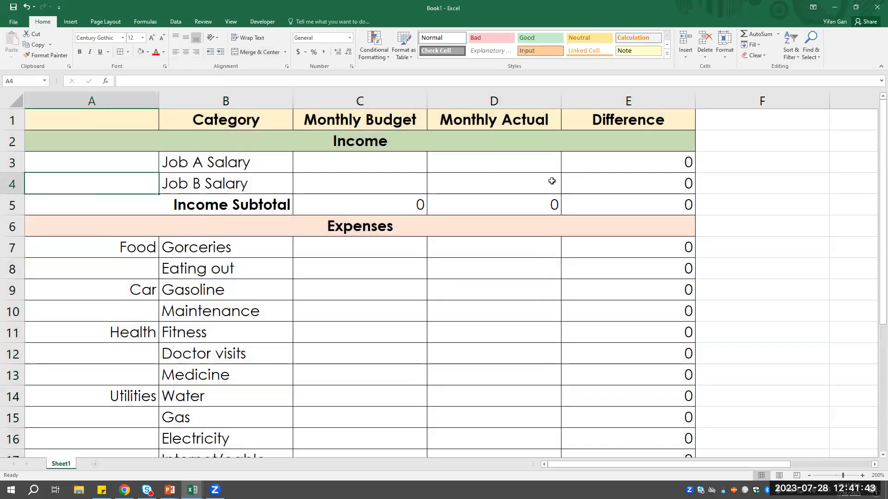
{"action": "scroll", "coordinate": [552, 181], "scroll_direction": "down", "scroll_amount": 4}
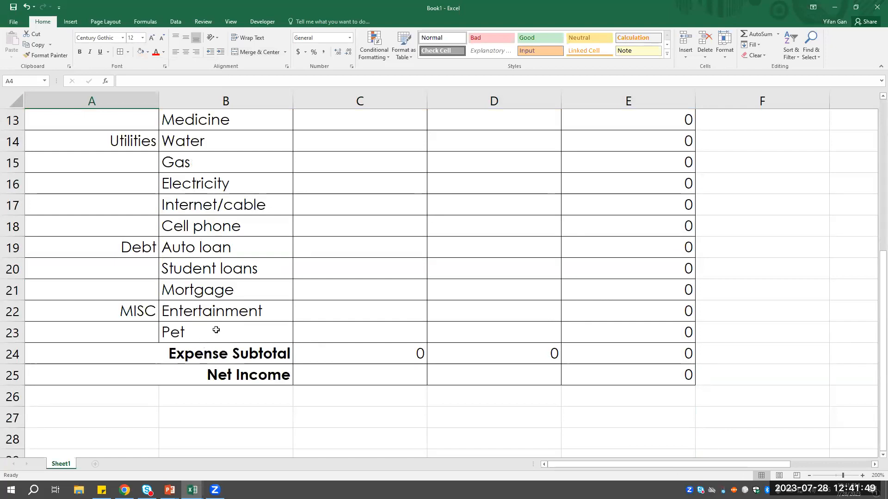
{"action": "scroll", "coordinate": [232, 282], "scroll_direction": "up", "scroll_amount": 4}
{"action": "left_click", "coordinate": [67, 117]}
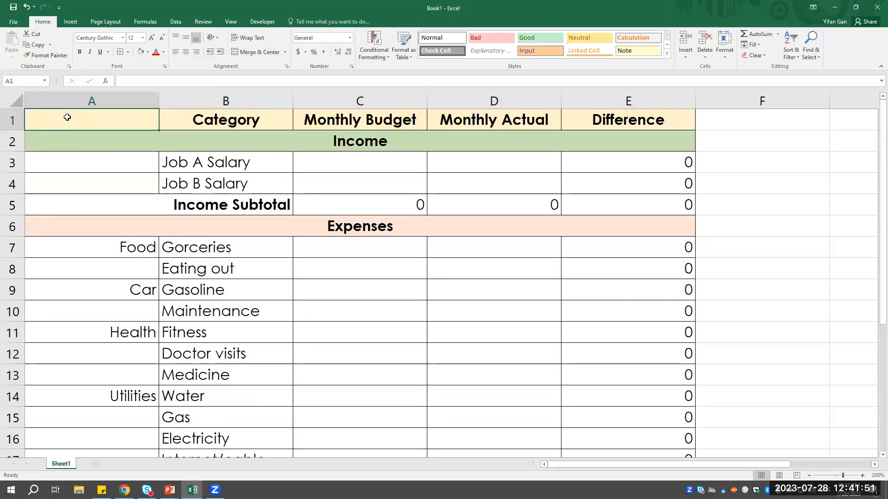
- Apply a Thick Bottom Border to the column header row, A1:E1
{"action": "left_click_drag", "start_coordinate": [67, 118], "coordinate": [649, 119]}
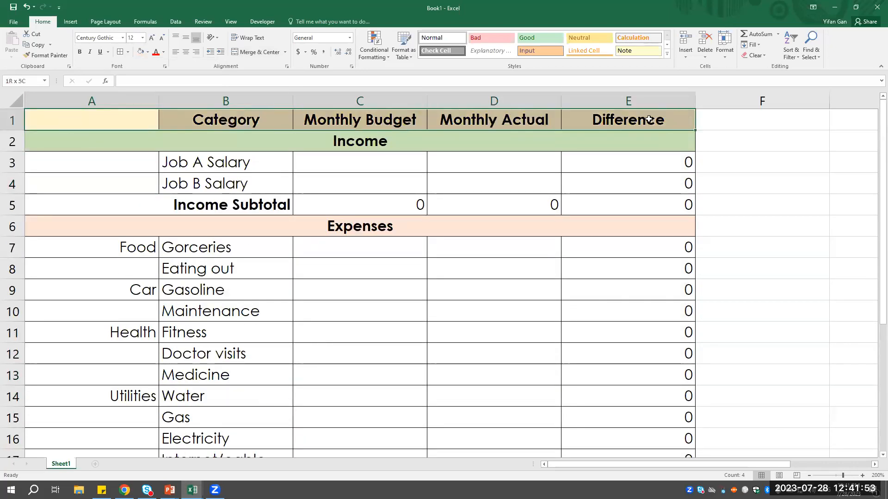
{"action": "left_click", "coordinate": [185, 162]}
{"action": "left_click", "coordinate": [115, 122]}
{"action": "left_click_drag", "start_coordinate": [171, 125], "coordinate": [674, 122]}
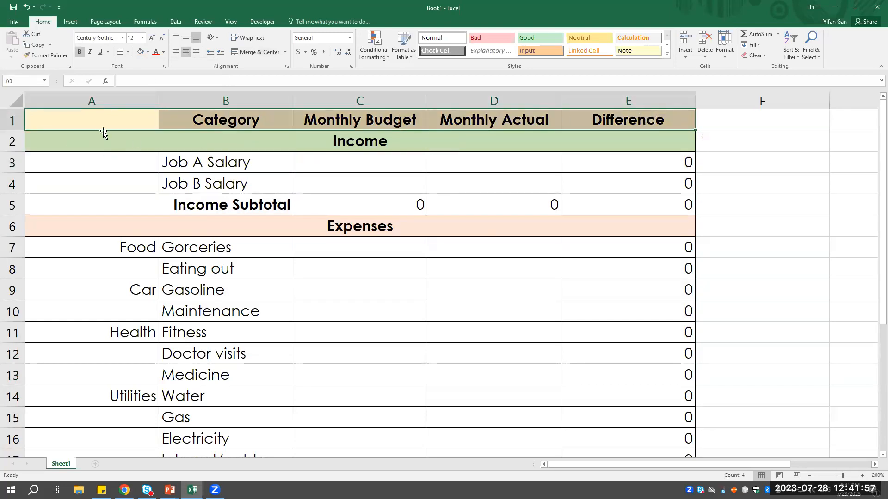
{"action": "left_click", "coordinate": [107, 147]}
{"action": "left_click_drag", "start_coordinate": [95, 117], "coordinate": [632, 116]}
{"action": "left_click", "coordinate": [115, 143]}
{"action": "left_click", "coordinate": [93, 192]}
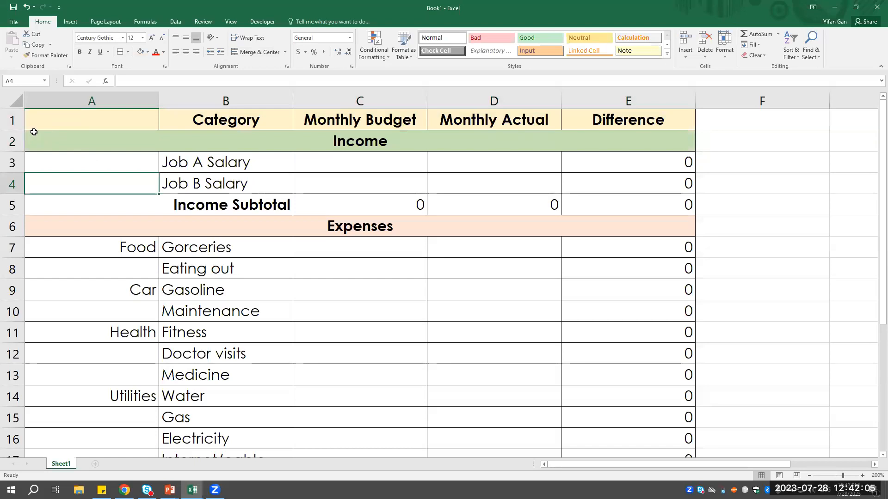
{"action": "left_click_drag", "start_coordinate": [65, 115], "coordinate": [665, 114]}
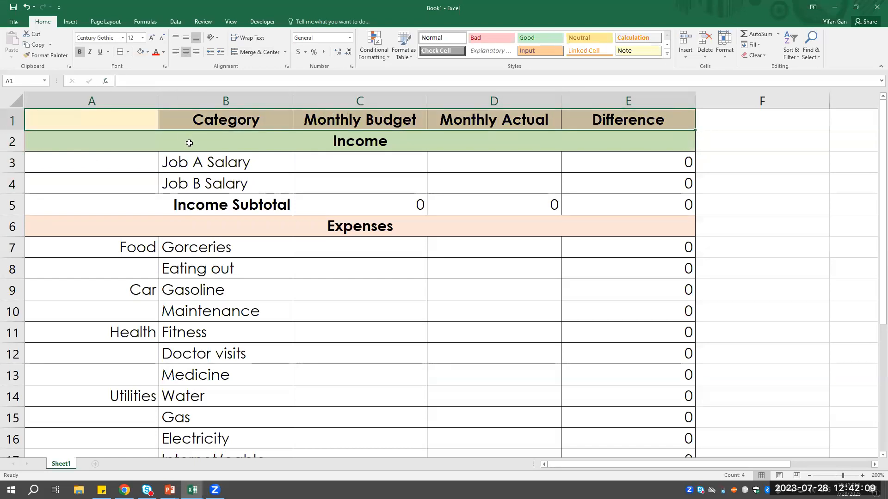
{"action": "left_click", "coordinate": [128, 53]}
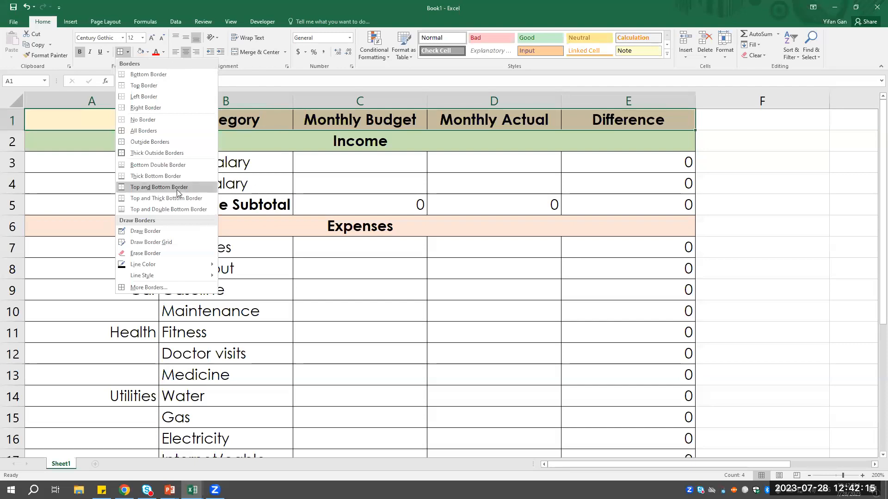
{"action": "left_click", "coordinate": [155, 176]}
{"action": "left_click", "coordinate": [407, 178]}
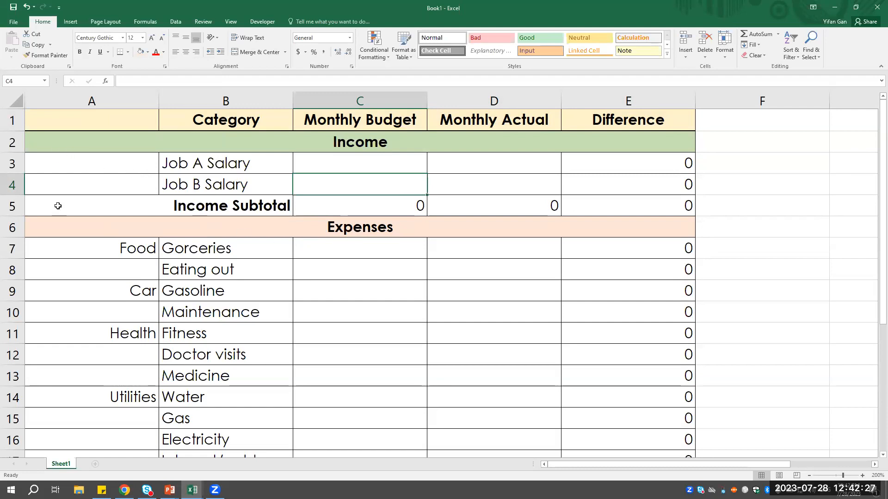
- Apply a Thick Bottom Border to the Job B Salary row, A4:E4
{"action": "left_click_drag", "start_coordinate": [82, 183], "coordinate": [625, 180]}
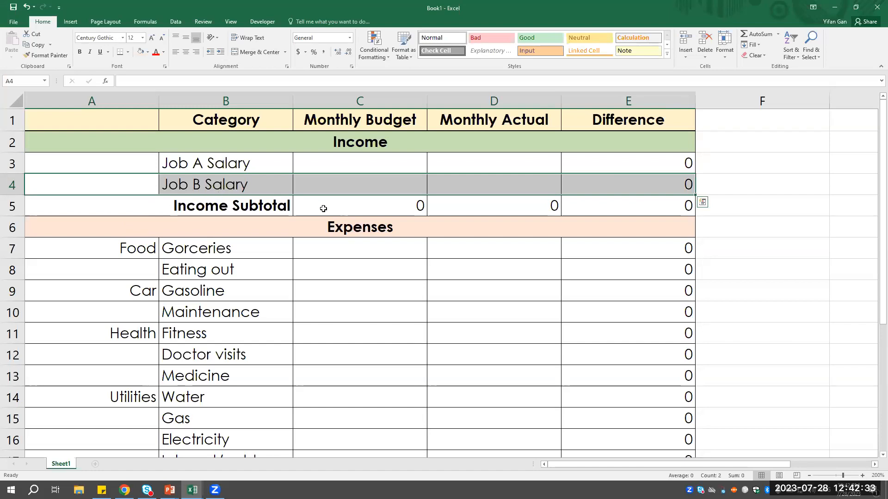
{"action": "left_click", "coordinate": [347, 266]}
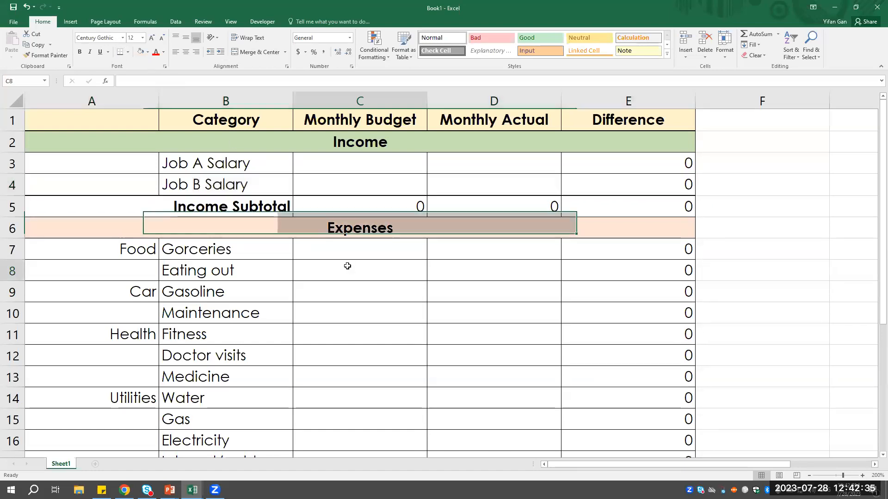
{"action": "left_click", "coordinate": [86, 200]}
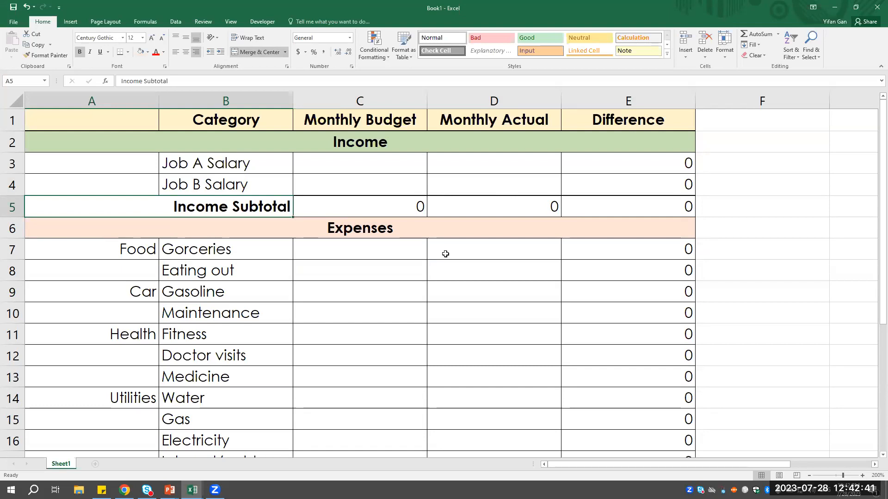
{"action": "scroll", "coordinate": [449, 254], "scroll_direction": "down", "scroll_amount": 1}
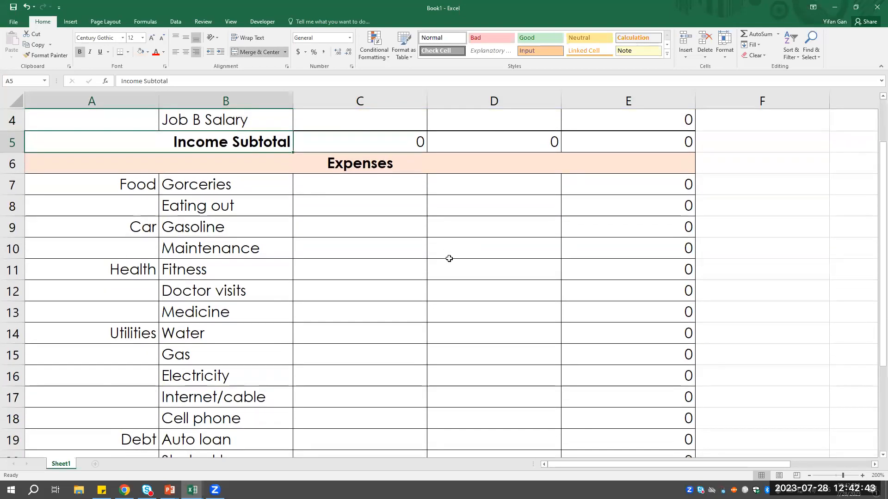
{"action": "scroll", "coordinate": [202, 200], "scroll_direction": "up", "scroll_amount": 1}
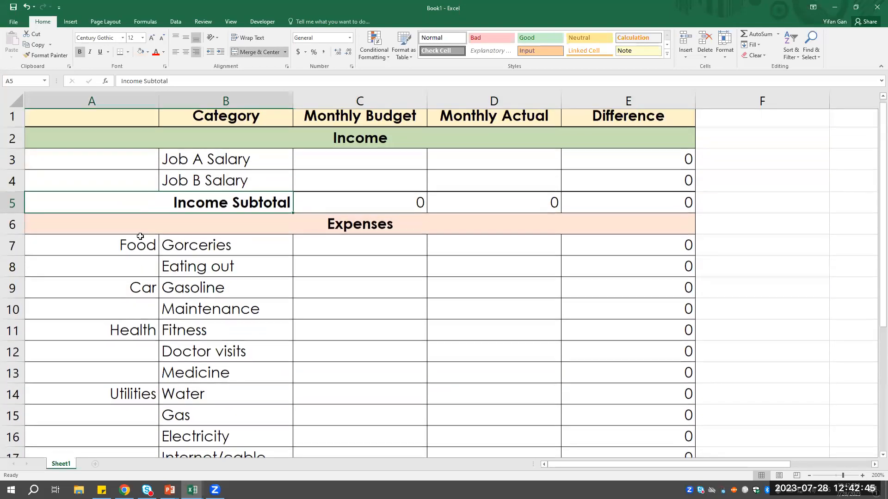
- Apply a Bottom Double Border to the Job B Salary row, A4:E4, above the Income Subtotal
{"action": "left_click", "coordinate": [145, 250]}
{"action": "left_click_drag", "start_coordinate": [72, 190], "coordinate": [668, 192]}
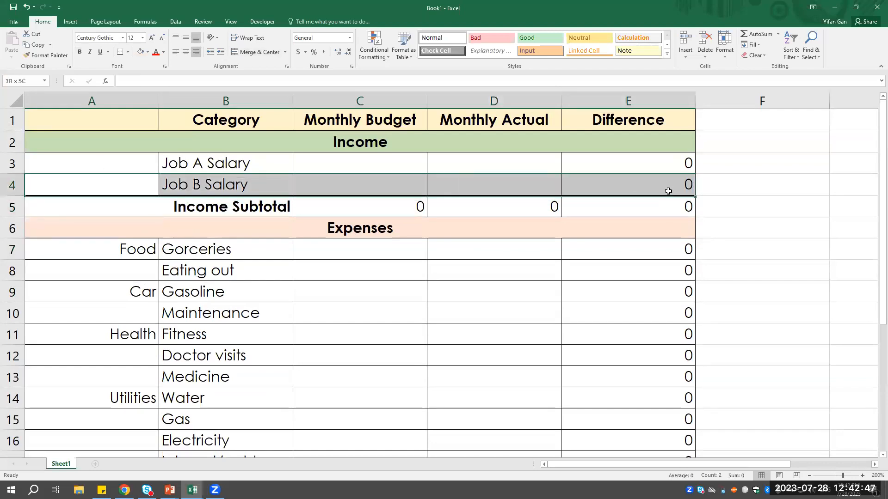
{"action": "left_click", "coordinate": [127, 52]}
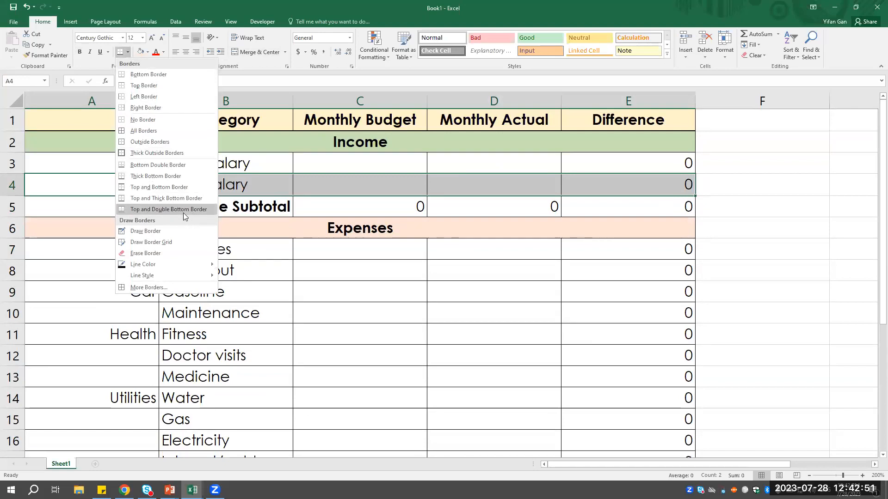
{"action": "left_click", "coordinate": [178, 165]}
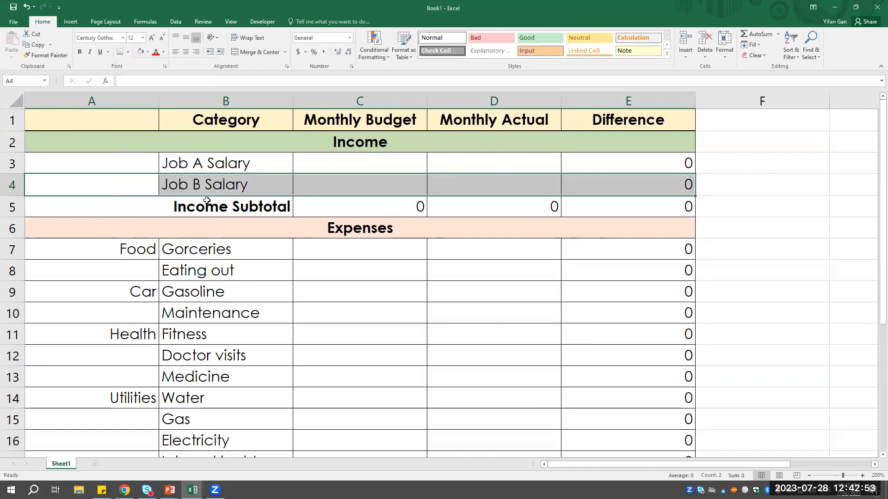
{"action": "left_click", "coordinate": [254, 228]}
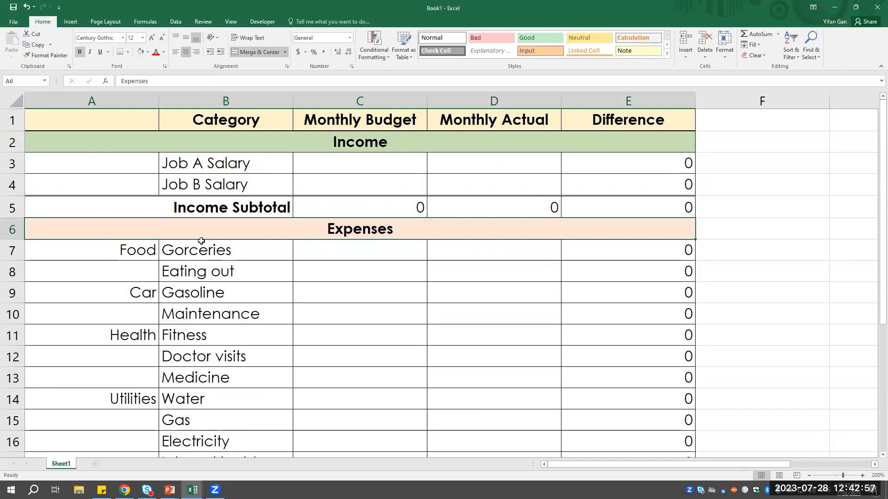
- Apply a Bottom Double Border to the Pet row, A23:E23, above the Expense Subtotal
{"action": "scroll", "coordinate": [211, 240], "scroll_direction": "down", "scroll_amount": 5}
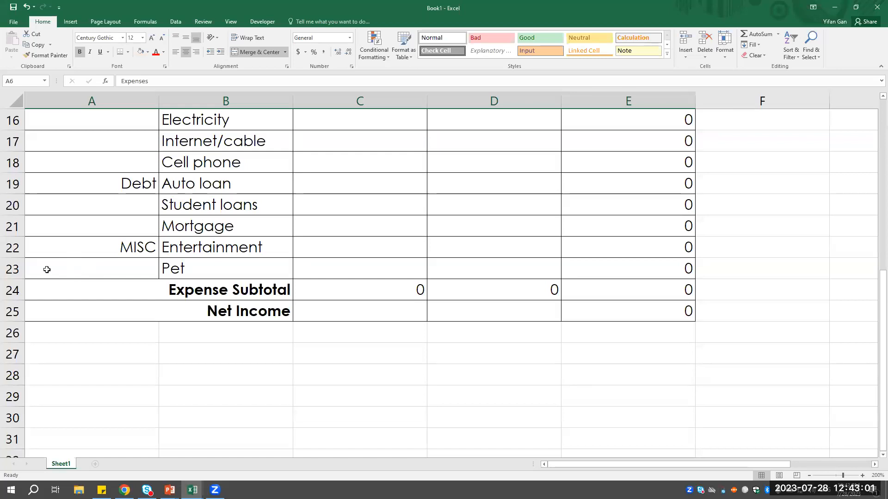
{"action": "left_click_drag", "start_coordinate": [47, 270], "coordinate": [650, 274]}
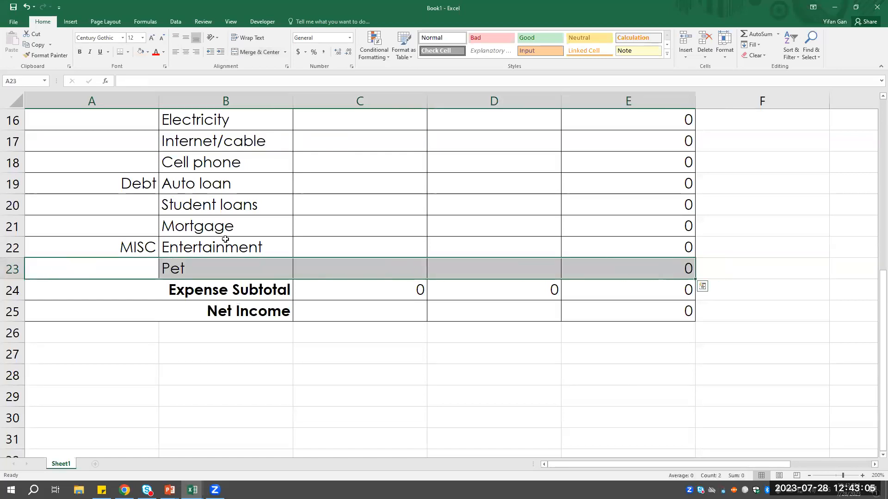
{"action": "left_click", "coordinate": [120, 54]}
{"action": "left_click", "coordinate": [255, 396]}
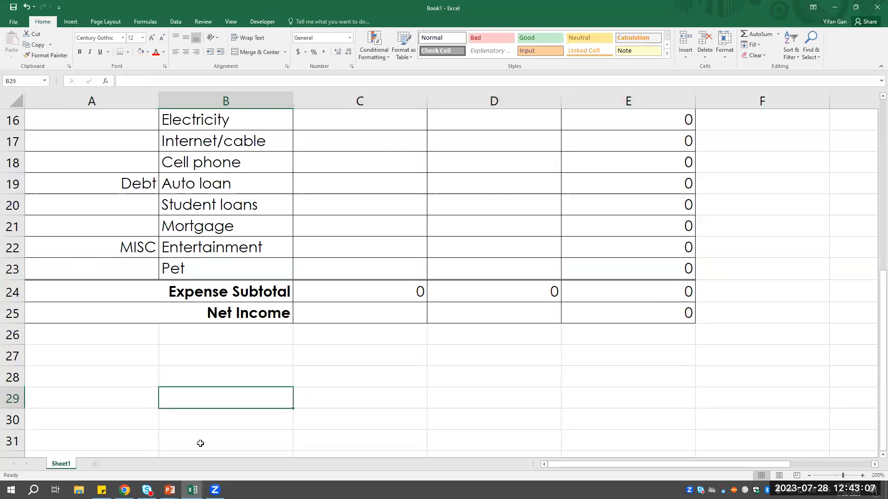
- Apply a Bottom Double Border to the Expense Subtotal row, A24:E24, and review the table's borders
{"action": "left_click_drag", "start_coordinate": [76, 290], "coordinate": [602, 293]}
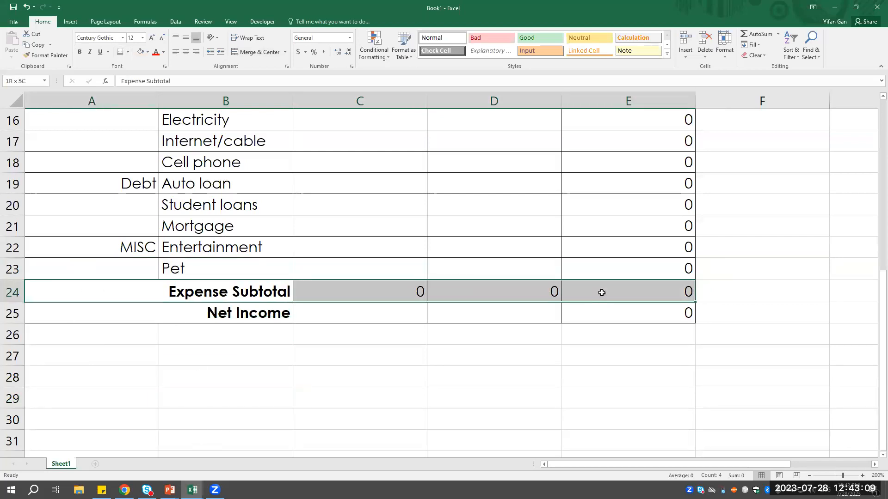
{"action": "left_click", "coordinate": [120, 52]}
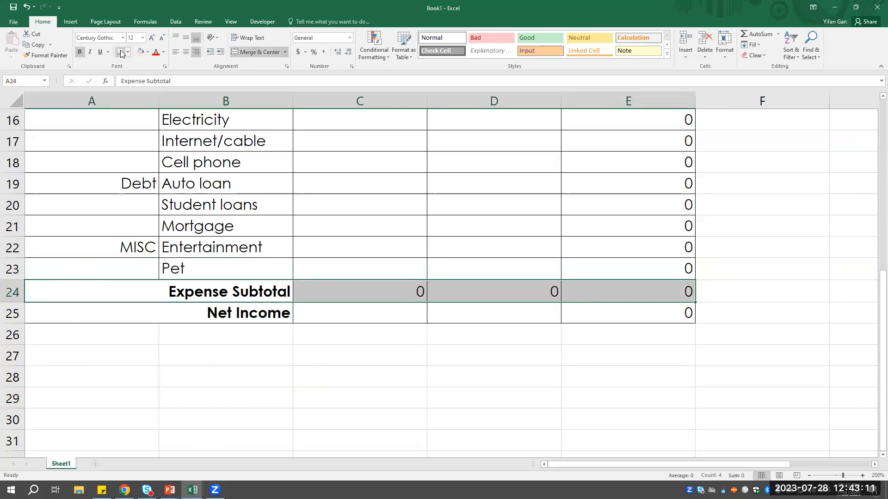
{"action": "left_click", "coordinate": [341, 354]}
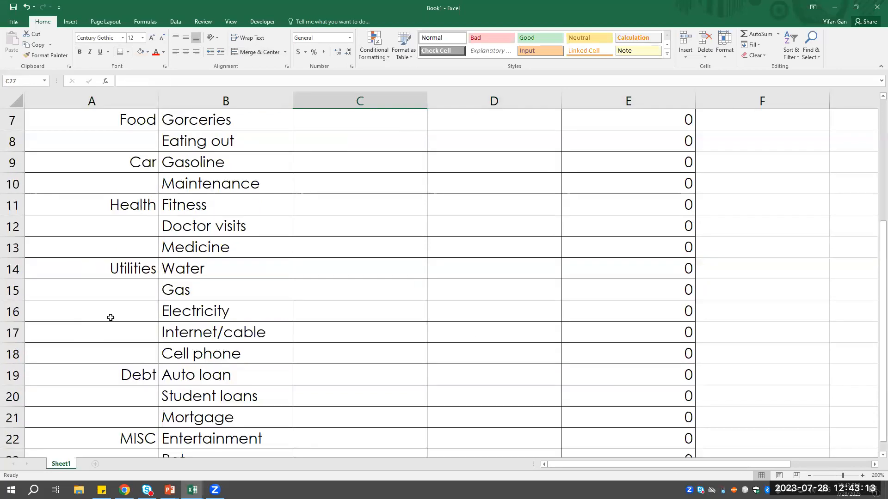
{"action": "scroll", "coordinate": [81, 307], "scroll_direction": "up", "scroll_amount": 5}
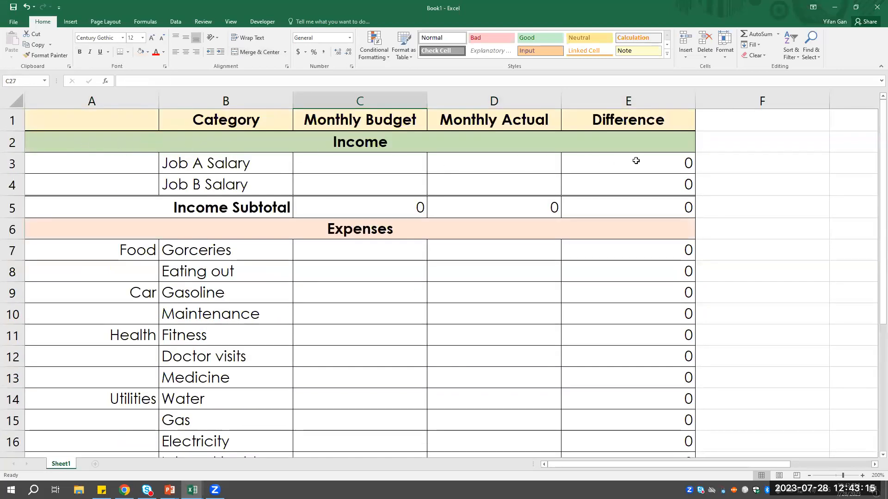
{"action": "scroll", "coordinate": [231, 223], "scroll_direction": "down", "scroll_amount": 3}
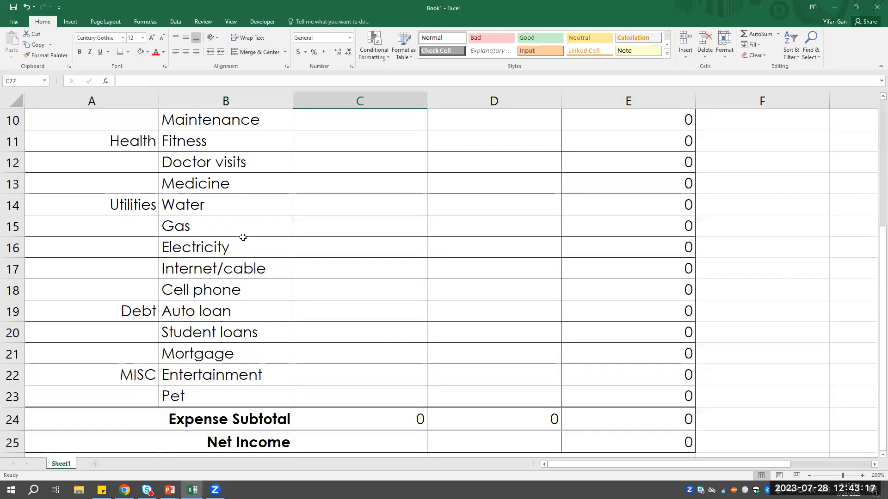
{"action": "scroll", "coordinate": [248, 250], "scroll_direction": "up", "scroll_amount": 3}
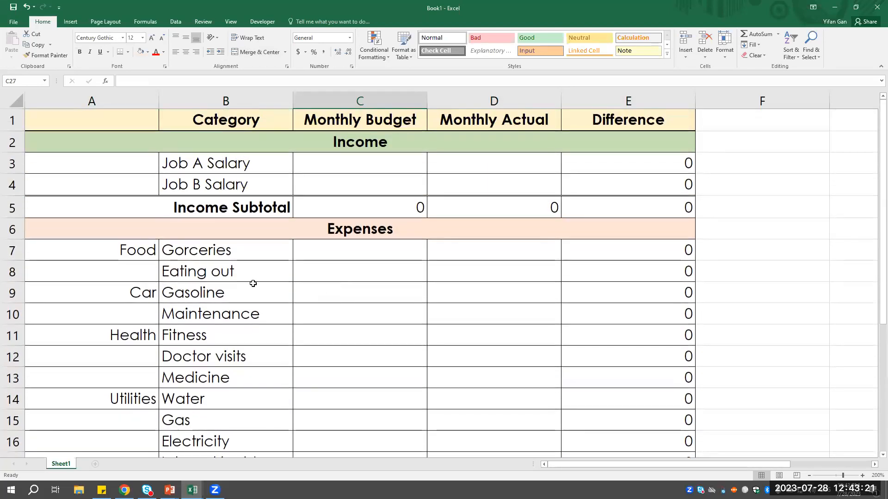
- AutoFit the width of column A to its expense group labels such as Food, Car and Utilities
{"action": "left_click", "coordinate": [135, 99]}
{"action": "scroll", "coordinate": [123, 323], "scroll_direction": "down", "scroll_amount": 5}
{"action": "scroll", "coordinate": [123, 324], "scroll_direction": "up", "scroll_amount": 5}
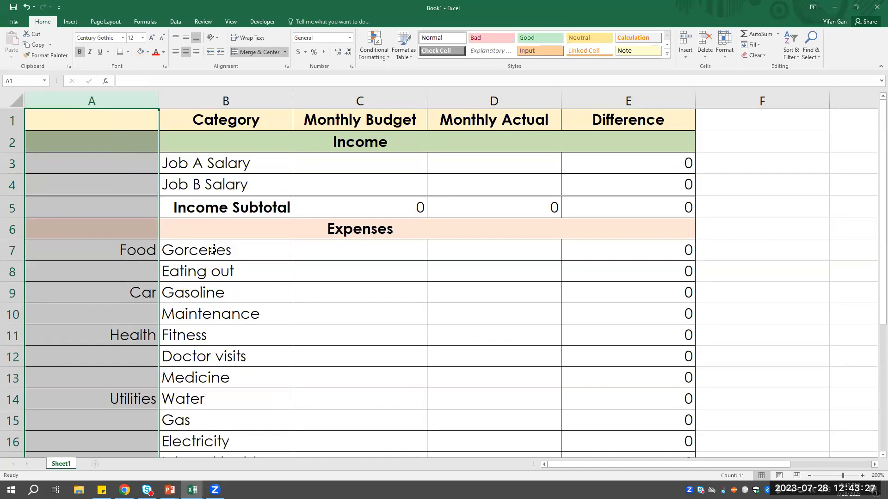
{"action": "left_click", "coordinate": [131, 252]}
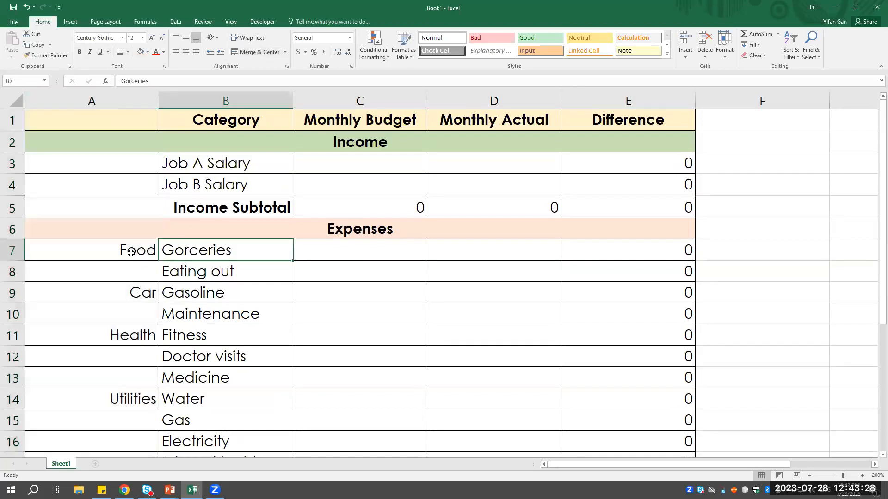
{"action": "left_click", "coordinate": [146, 290]}
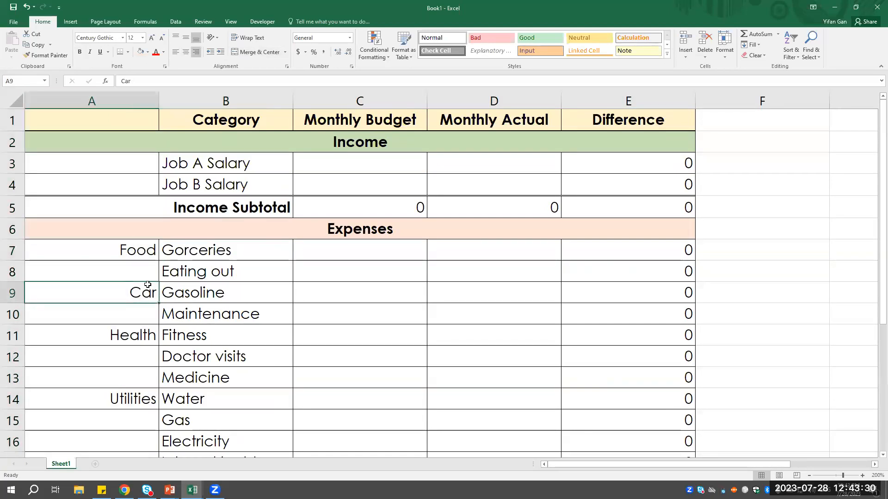
{"action": "left_click", "coordinate": [147, 252]}
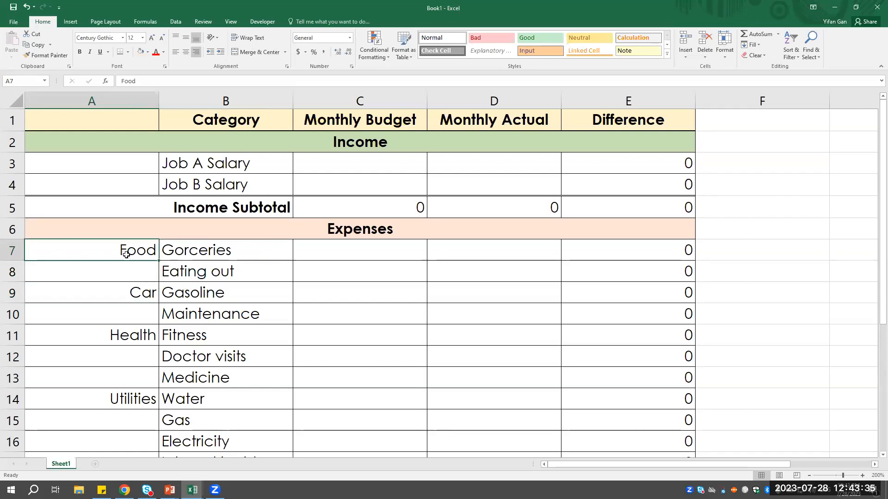
{"action": "scroll", "coordinate": [121, 342], "scroll_direction": "down", "scroll_amount": 4}
{"action": "scroll", "coordinate": [116, 375], "scroll_direction": "up", "scroll_amount": 4}
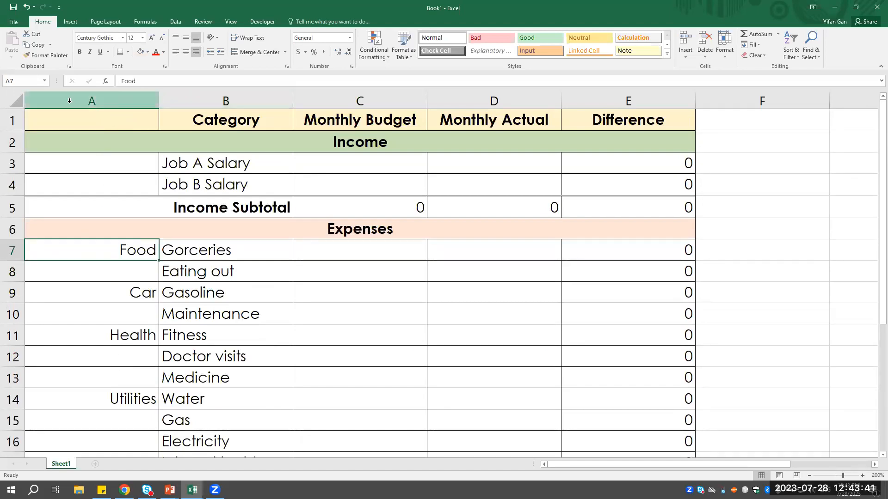
{"action": "double_click", "coordinate": [158, 100]}
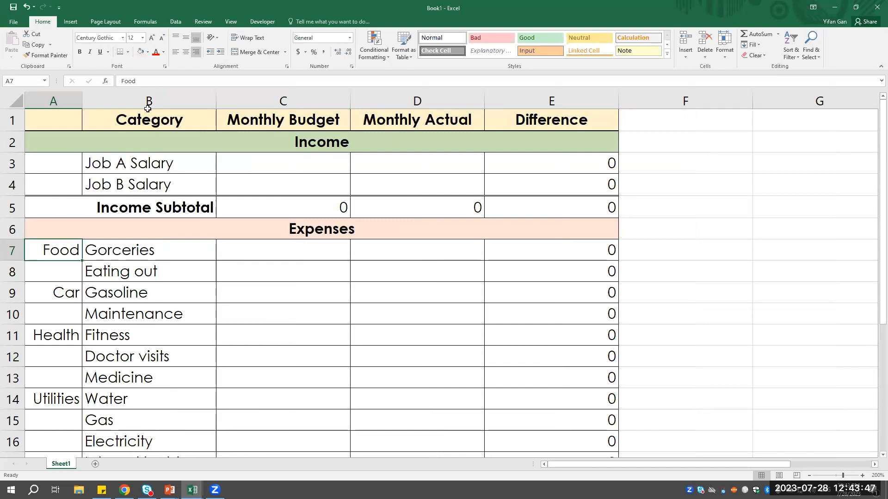
{"action": "scroll", "coordinate": [68, 207], "scroll_direction": "down", "scroll_amount": 1}
{"action": "scroll", "coordinate": [68, 208], "scroll_direction": "down", "scroll_amount": 4}
{"action": "scroll", "coordinate": [73, 298], "scroll_direction": "up", "scroll_amount": 4}
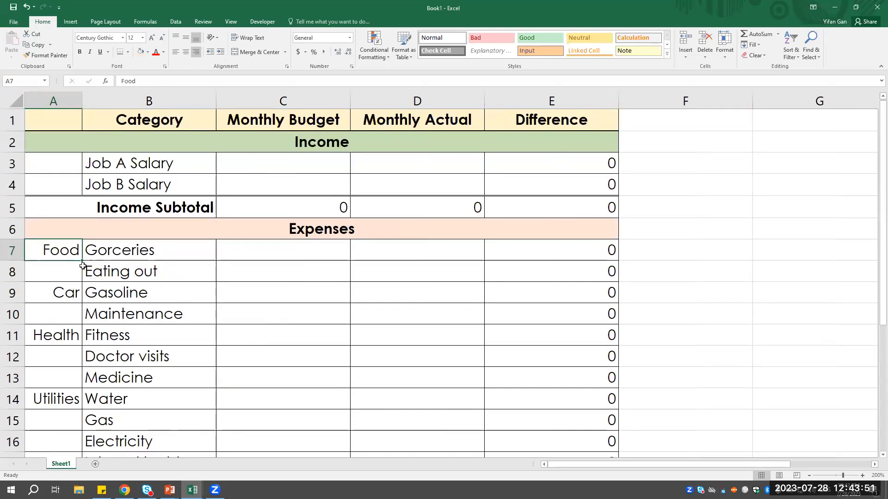
{"action": "left_click", "coordinate": [55, 116]}
{"action": "left_click", "coordinate": [57, 99]}
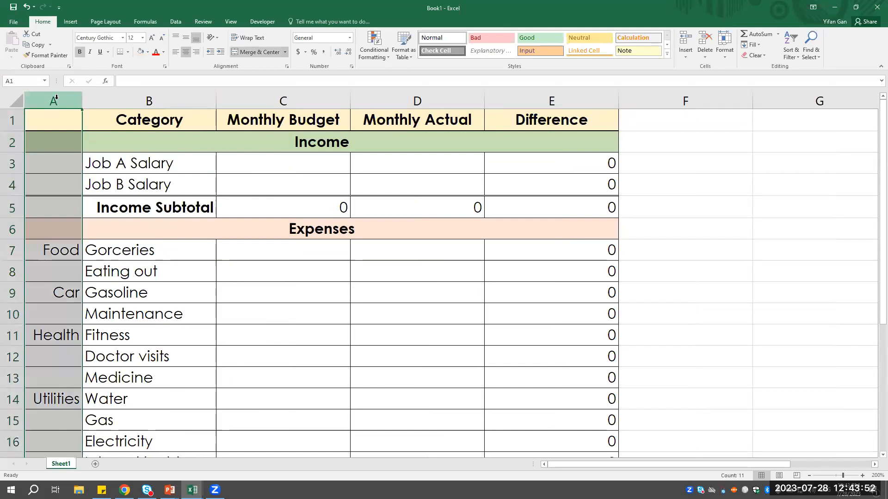
{"action": "left_click", "coordinate": [105, 279]}
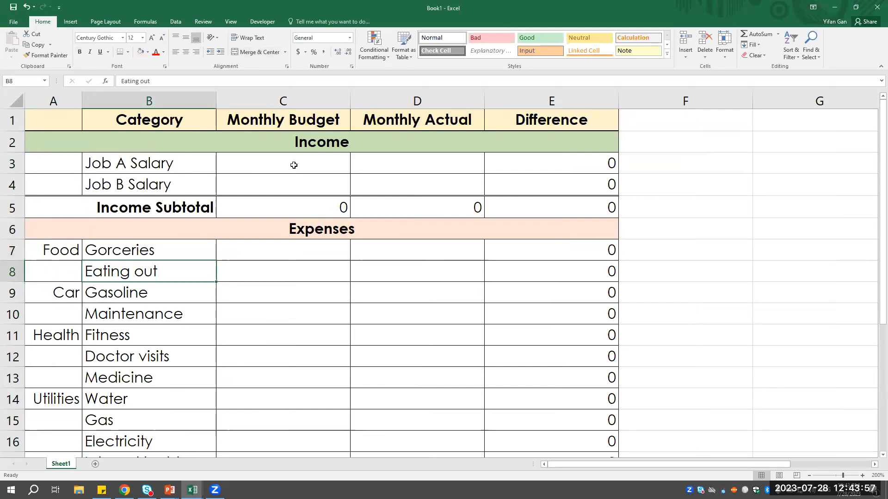
- Select the expense amounts from Groceries through Net Income in all three amount columns, C7:E25
{"action": "left_click", "coordinate": [285, 251]}
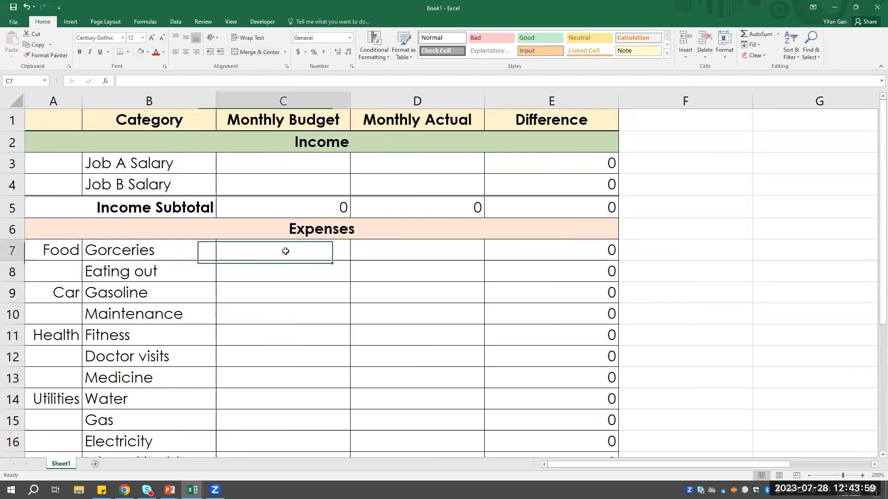
{"action": "mouse_move", "coordinate": [285, 251]}
{"action": "left_mouse_down"}
{"action": "mouse_move", "coordinate": [416, 418]}
{"action": "mouse_move", "coordinate": [512, 438]}
{"action": "mouse_move", "coordinate": [526, 461]}
{"action": "mouse_move", "coordinate": [533, 415]}
{"action": "left_mouse_up"}
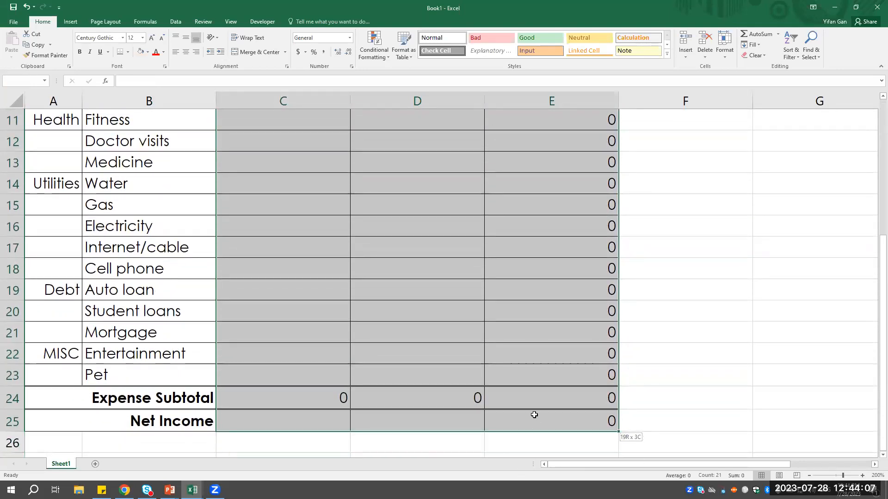
{"action": "left_click_drag", "start_coordinate": [534, 414], "coordinate": [534, 415]}
{"action": "scroll", "coordinate": [450, 292], "scroll_direction": "up", "scroll_amount": 4}
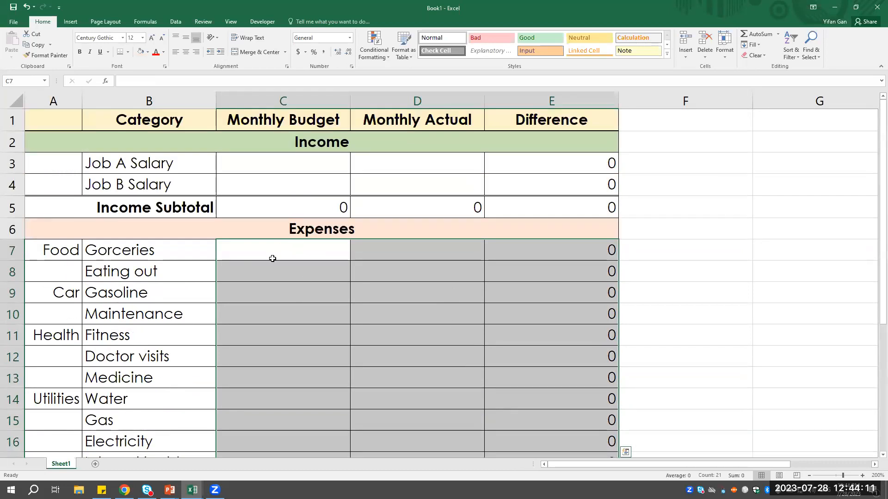
{"action": "scroll", "coordinate": [473, 302], "scroll_direction": "down", "scroll_amount": 2}
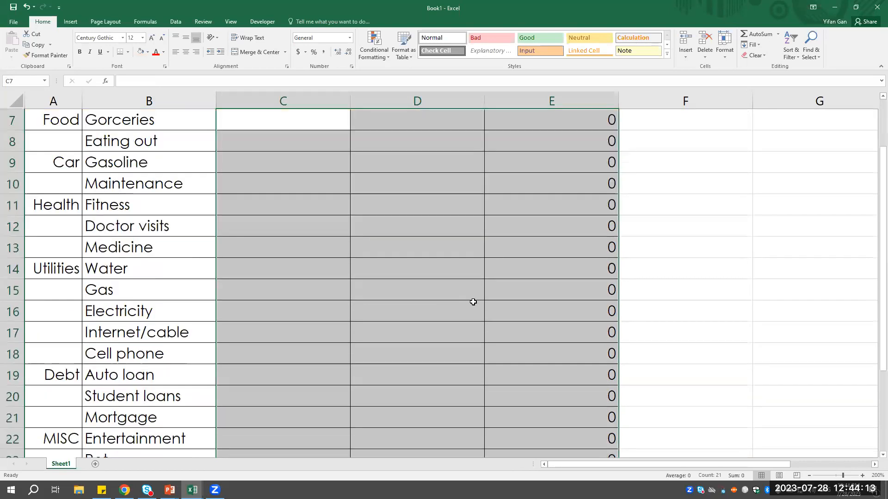
{"action": "scroll", "coordinate": [473, 302], "scroll_direction": "down", "scroll_amount": 2}
{"action": "scroll", "coordinate": [272, 347], "scroll_direction": "up", "scroll_amount": 4}
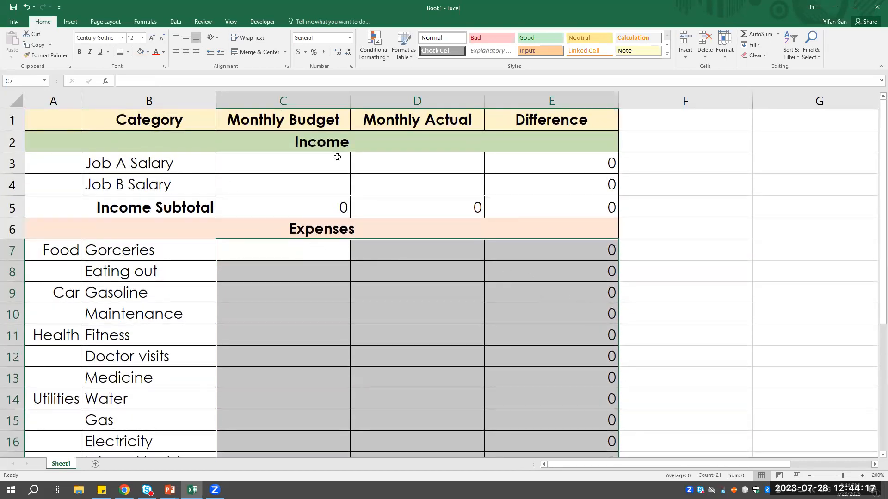
{"action": "scroll", "coordinate": [412, 271], "scroll_direction": "down", "scroll_amount": 5}
{"action": "scroll", "coordinate": [555, 287], "scroll_direction": "up", "scroll_amount": 3}
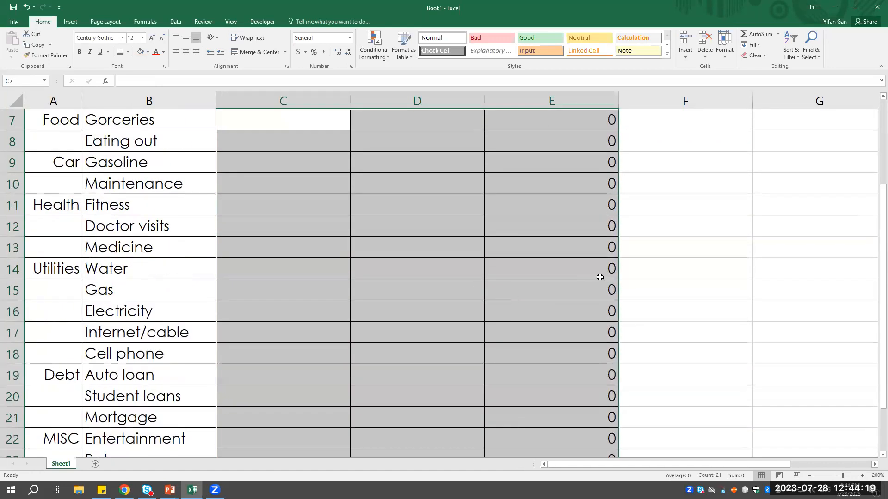
{"action": "scroll", "coordinate": [600, 277], "scroll_direction": "up", "scroll_amount": 2}
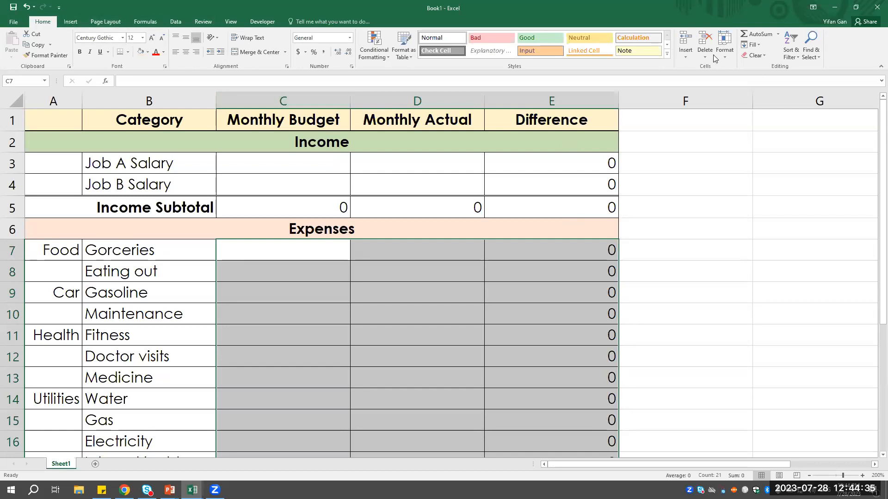
- Open the Format Cells dialog for C7:E25, look through its font and alignment options, and return to the number categories
{"action": "right_click", "coordinate": [367, 285]}
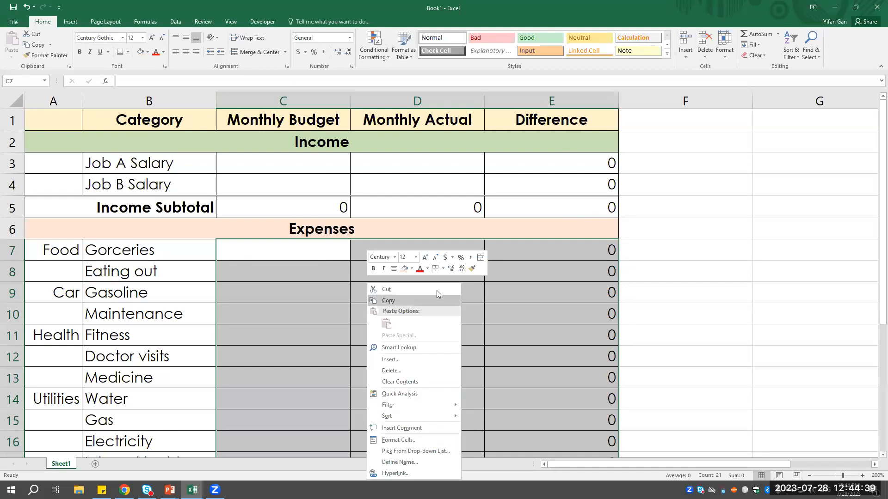
{"action": "left_click", "coordinate": [410, 442]}
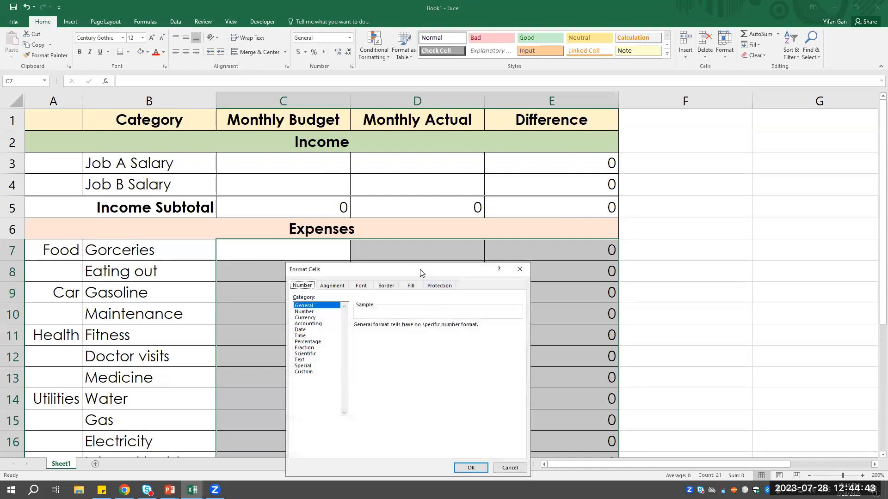
{"action": "left_click_drag", "start_coordinate": [421, 273], "coordinate": [532, 168]}
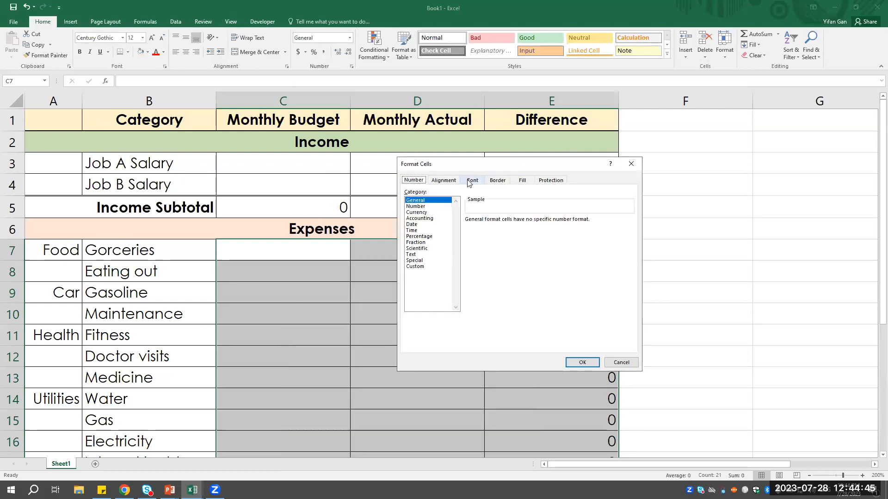
{"action": "left_click", "coordinate": [470, 181]}
{"action": "left_click", "coordinate": [444, 180]}
{"action": "left_click", "coordinate": [414, 180]}
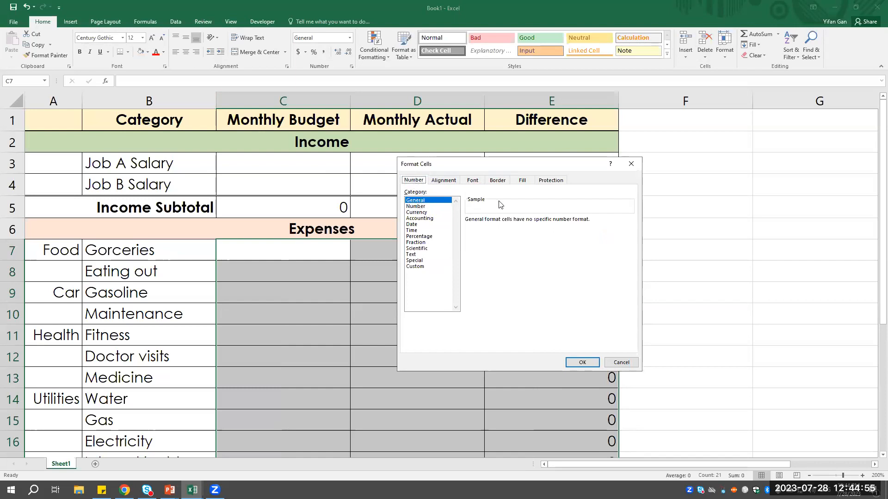
- Choose the Number category with 2 decimal places, the 1000 separator, and negative numbers in red parentheses
{"action": "left_click", "coordinate": [424, 206]}
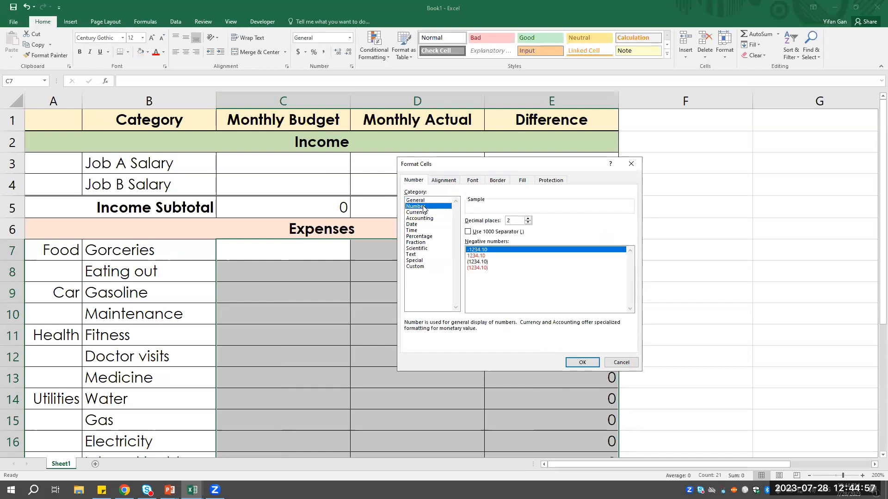
{"action": "left_click", "coordinate": [528, 218]}
{"action": "left_click", "coordinate": [528, 219]}
{"action": "left_click", "coordinate": [528, 222]}
{"action": "left_click", "coordinate": [527, 222]}
{"action": "left_click", "coordinate": [468, 233]}
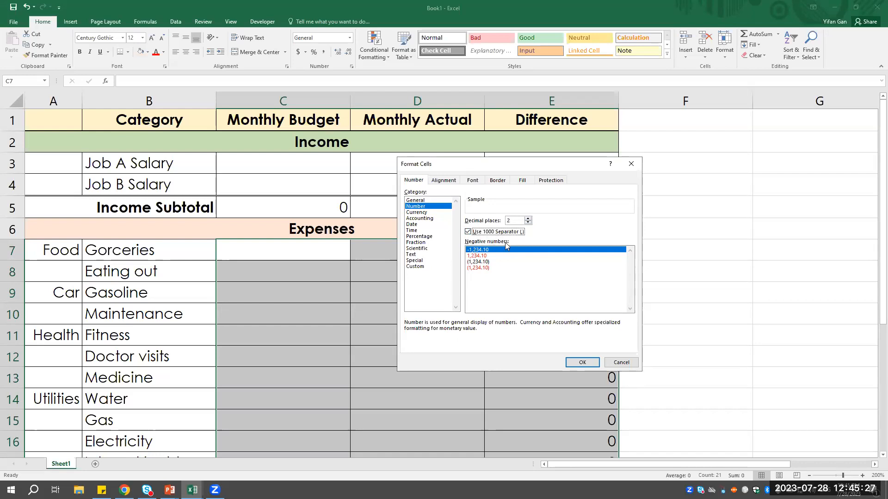
{"action": "left_click", "coordinate": [487, 268]}
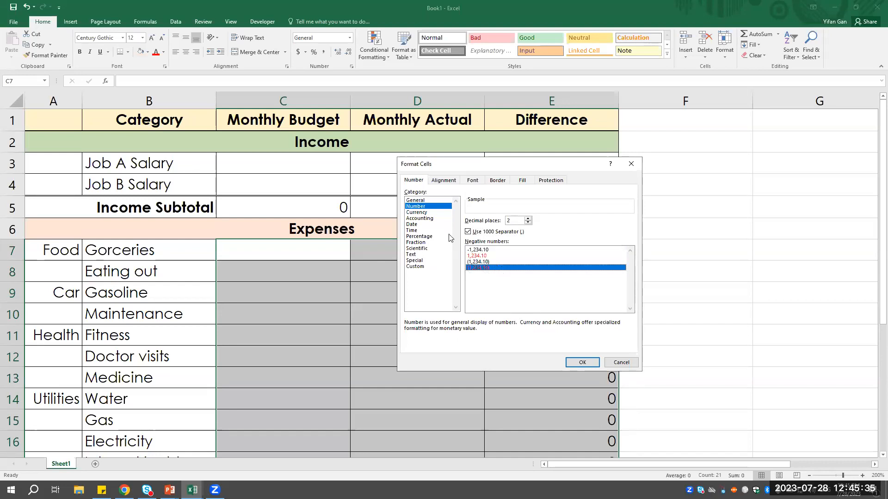
- Switch the category to Currency with the $ symbol and apply the format to C7:E25
{"action": "left_click", "coordinate": [415, 213]}
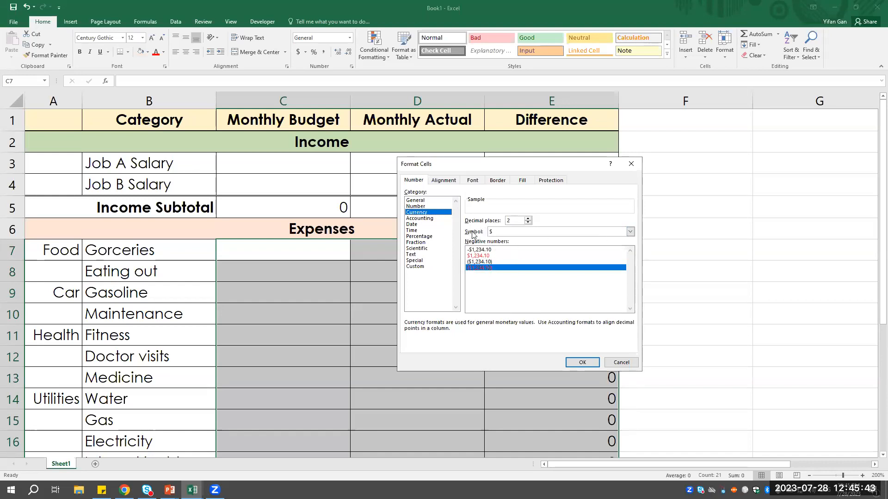
{"action": "left_click", "coordinate": [630, 232]}
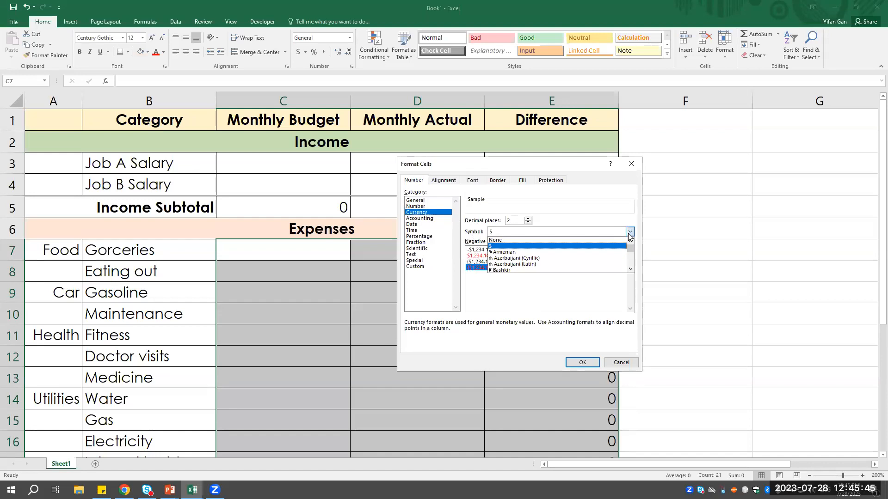
{"action": "left_click", "coordinate": [492, 234]}
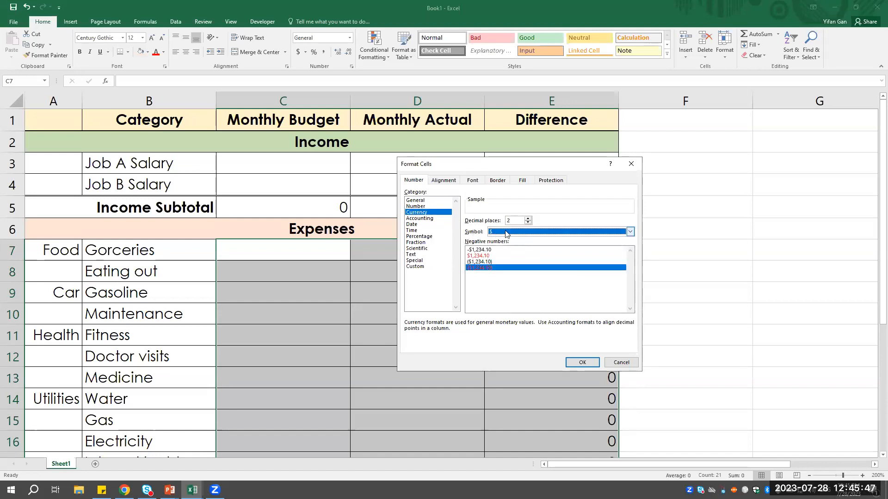
{"action": "left_click", "coordinate": [586, 363]}
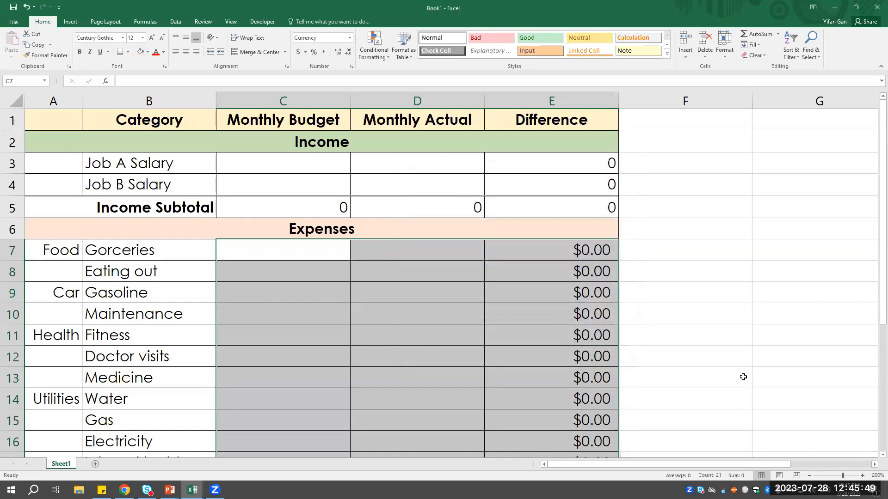
- Examine the currency format down the expense rows and the Difference formulas in E7 and E8
{"action": "scroll", "coordinate": [611, 263], "scroll_direction": "down", "scroll_amount": 3}
{"action": "scroll", "coordinate": [611, 264], "scroll_direction": "down", "scroll_amount": 2}
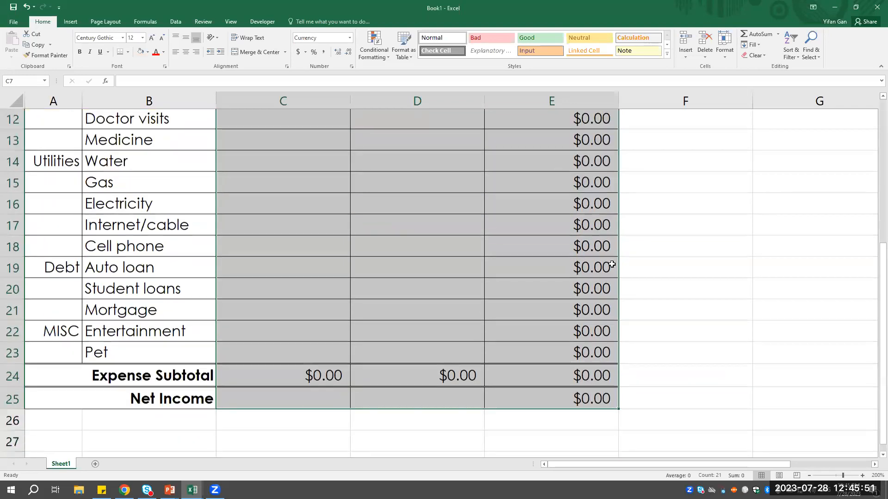
{"action": "scroll", "coordinate": [583, 261], "scroll_direction": "up", "scroll_amount": 5}
{"action": "left_click", "coordinate": [554, 254]}
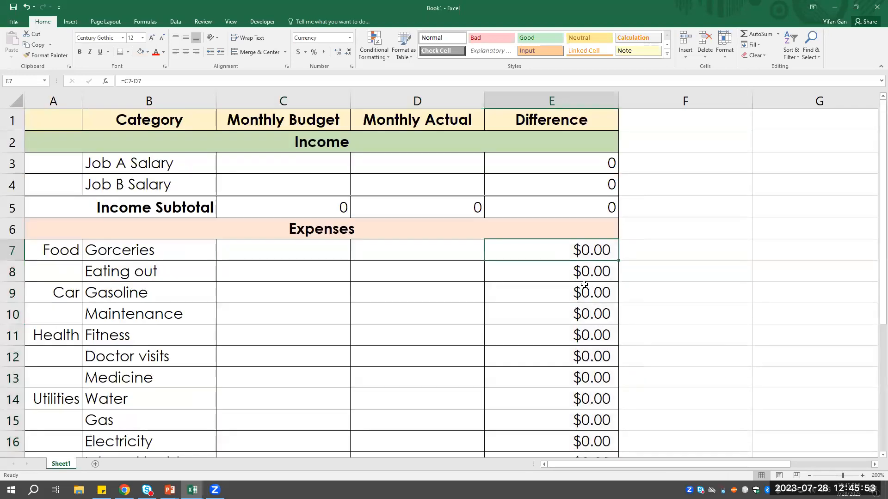
{"action": "left_click", "coordinate": [579, 278]}
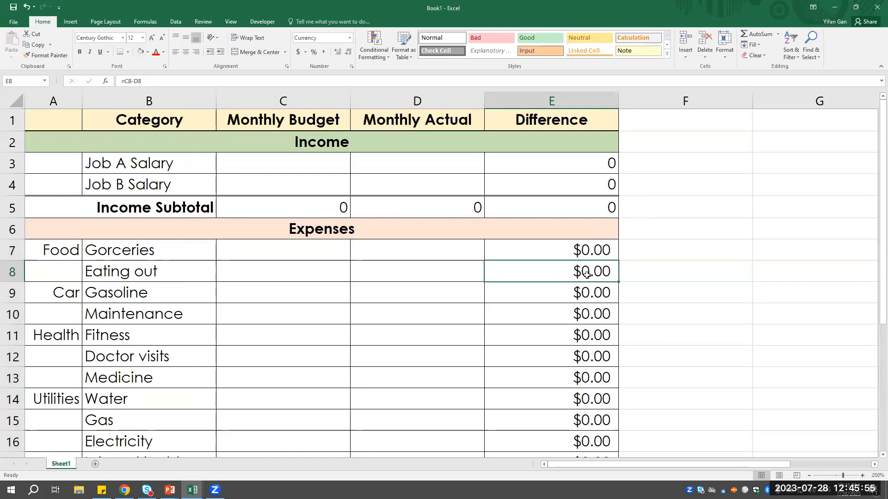
{"action": "scroll", "coordinate": [584, 286], "scroll_direction": "down", "scroll_amount": 4}
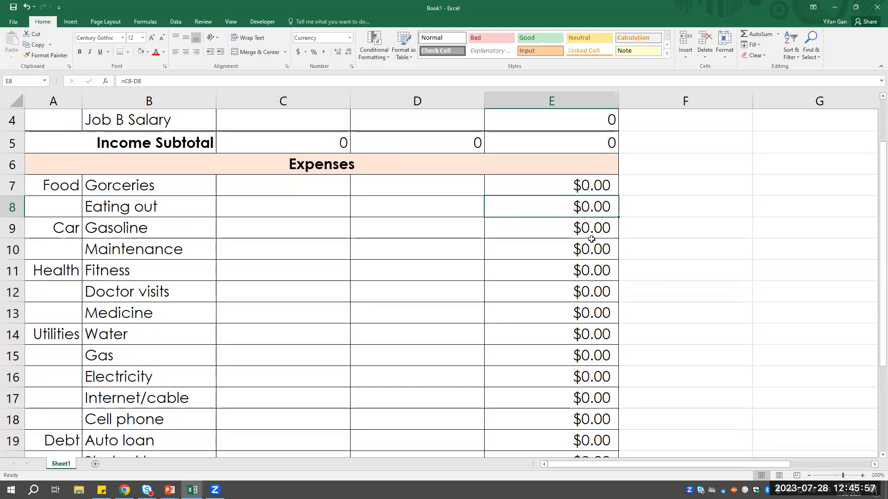
{"action": "scroll", "coordinate": [585, 291], "scroll_direction": "up", "scroll_amount": 4}
{"action": "scroll", "coordinate": [589, 303], "scroll_direction": "down", "scroll_amount": 3}
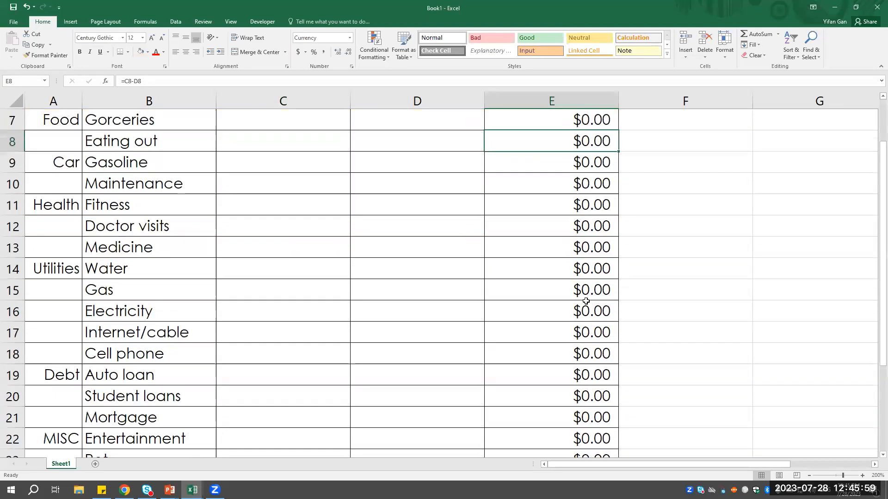
{"action": "scroll", "coordinate": [594, 231], "scroll_direction": "up", "scroll_amount": 3}
- Format the income amounts C3:E5 as Currency with 2 decimal places and negative numbers in red parentheses
{"action": "mouse_move", "coordinate": [277, 164]}
{"action": "left_mouse_down"}
{"action": "mouse_move", "coordinate": [402, 199]}
{"action": "mouse_move", "coordinate": [561, 204]}
{"action": "left_mouse_up"}
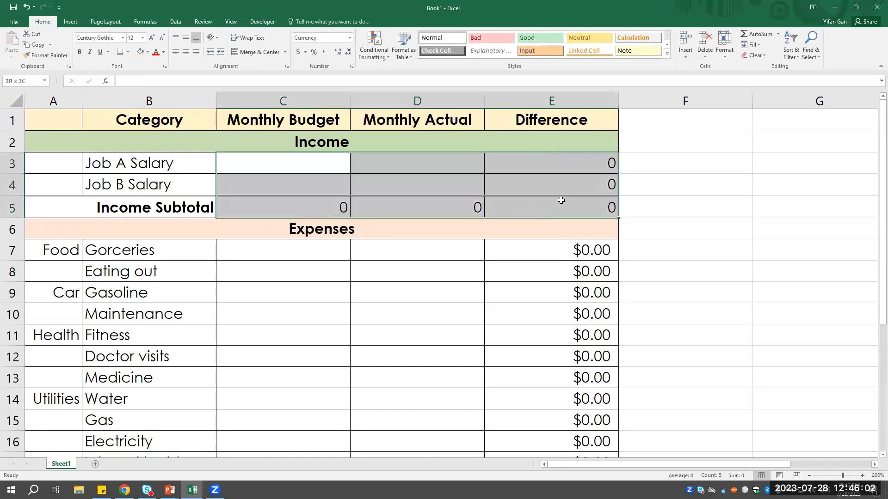
{"action": "right_click", "coordinate": [446, 181]}
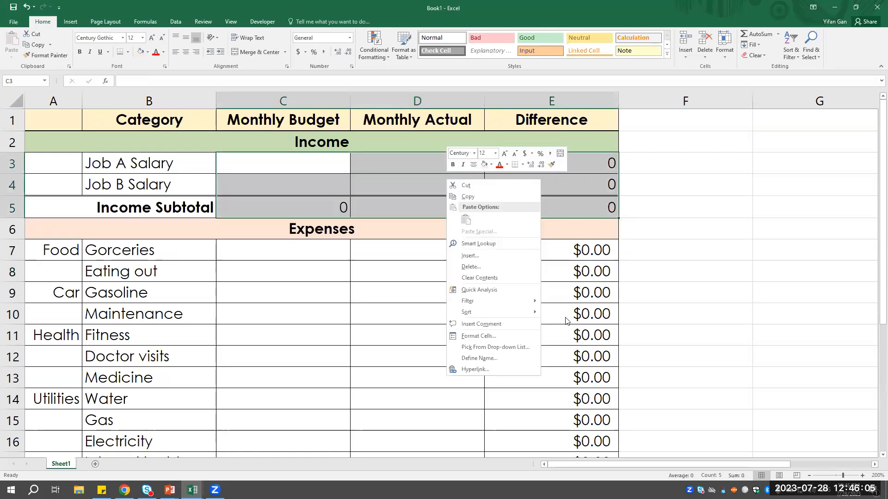
{"action": "left_click", "coordinate": [486, 336]}
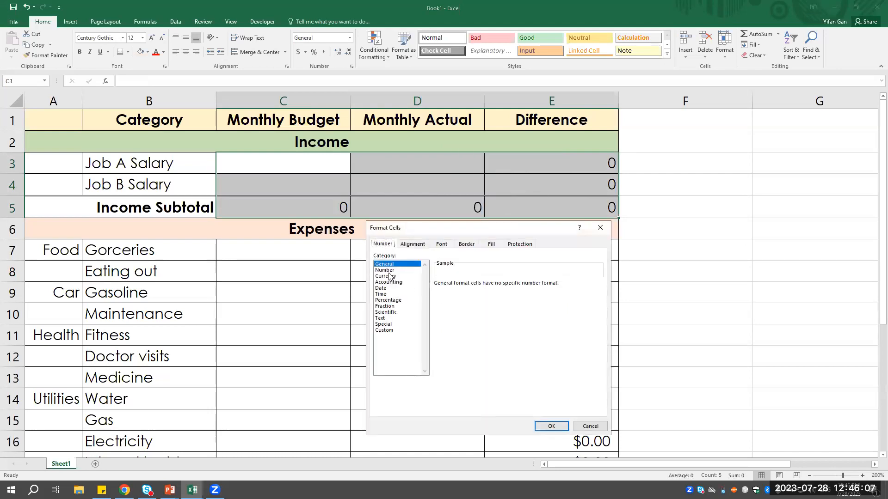
{"action": "left_click", "coordinate": [385, 270]}
{"action": "left_click", "coordinate": [455, 296]}
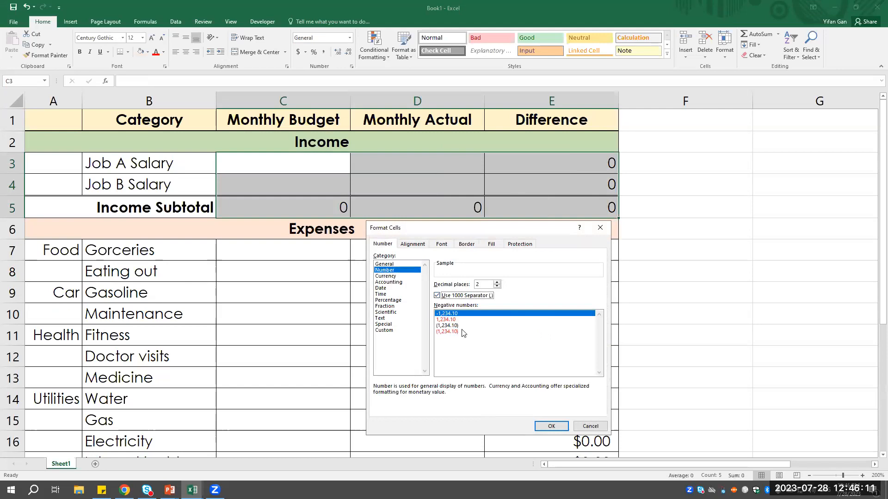
{"action": "left_click", "coordinate": [447, 332]}
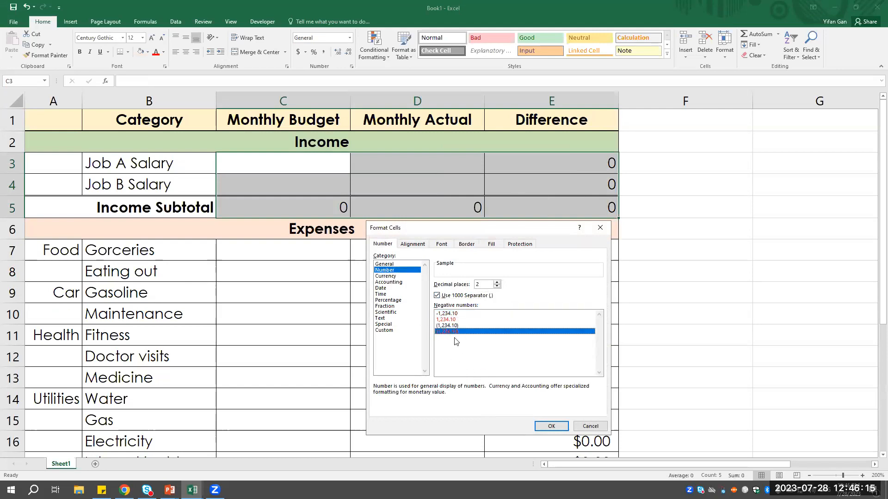
{"action": "left_click", "coordinate": [387, 276]}
{"action": "left_click", "coordinate": [381, 277]}
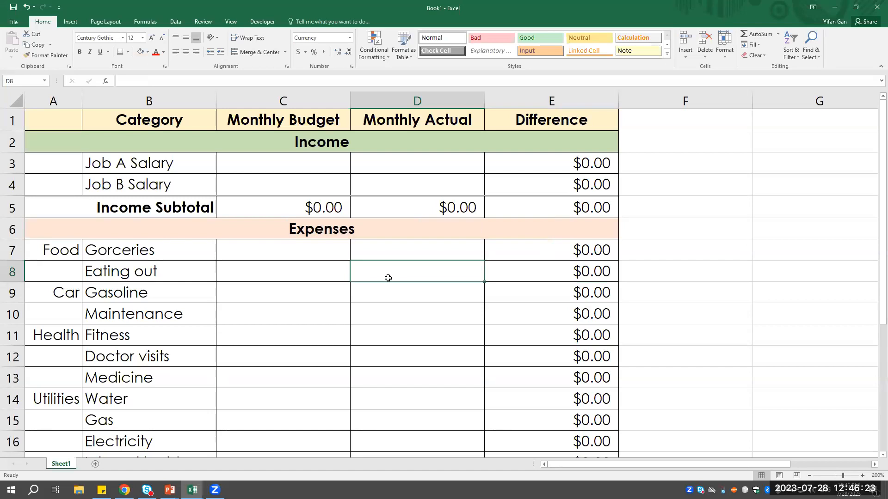
- Enter 2200 as the Monthly Budget for both Job A Salary and Job B Salary in C3 and C4
{"action": "left_click", "coordinate": [301, 168]}
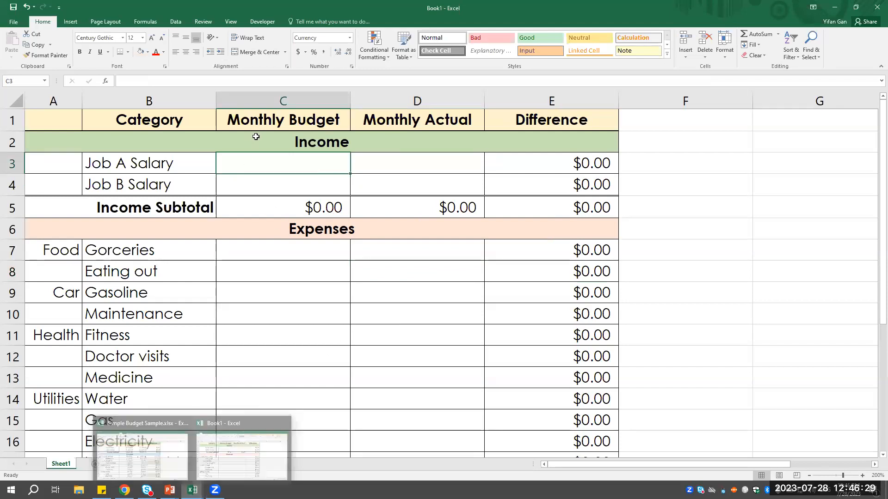
{"action": "type", "text": "2200"}
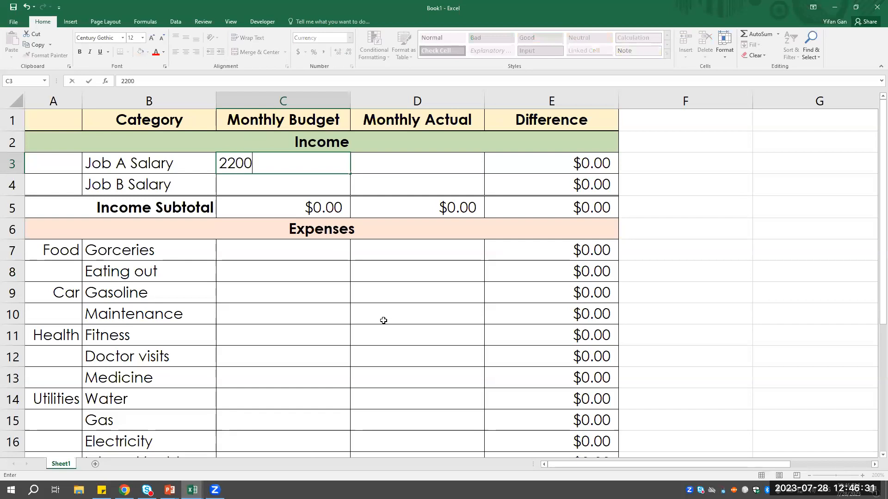
{"action": "key", "text": "Return"}
{"action": "type", "text": "2200"}
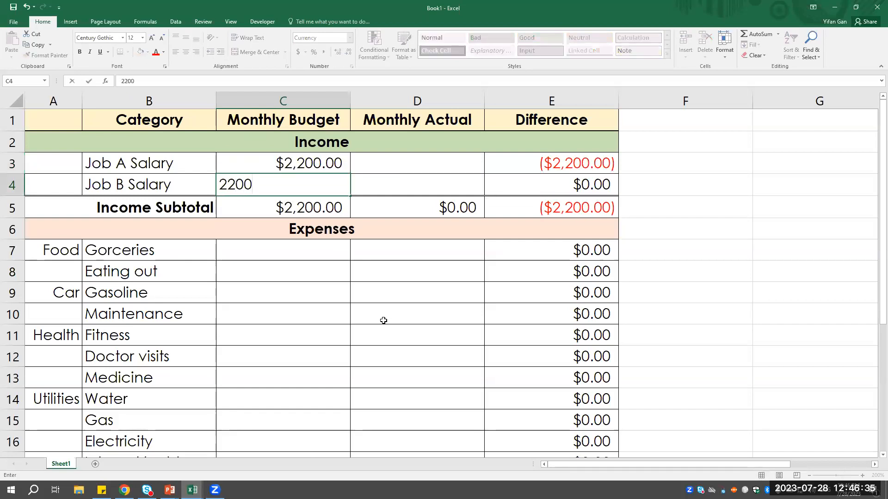
{"action": "key", "text": "Tab"}
{"action": "key", "text": "Left"}
- Enter 2200 as the Monthly Actual for both Job A Salary and Job B Salary in D3 and D4
{"action": "key", "text": "Left"}
{"action": "key", "text": "Right"}
{"action": "key", "text": "Right"}
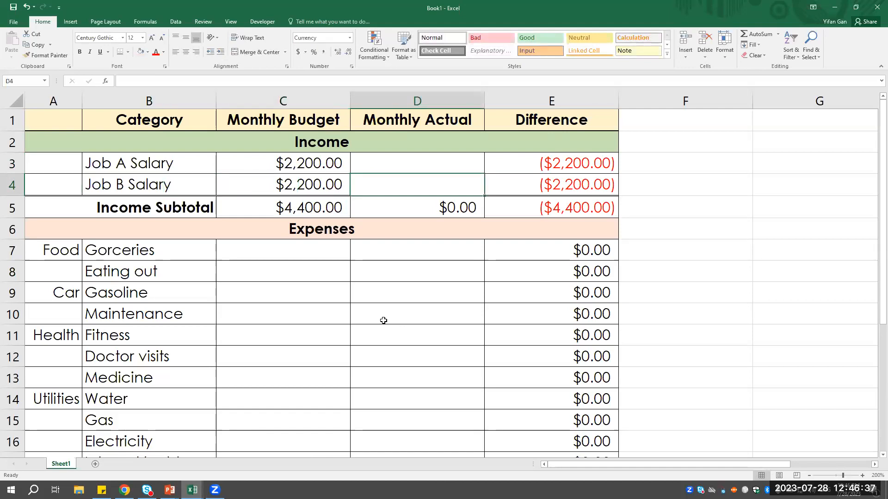
{"action": "key", "text": "Left"}
{"action": "key", "text": "Down"}
{"action": "key", "text": "Right"}
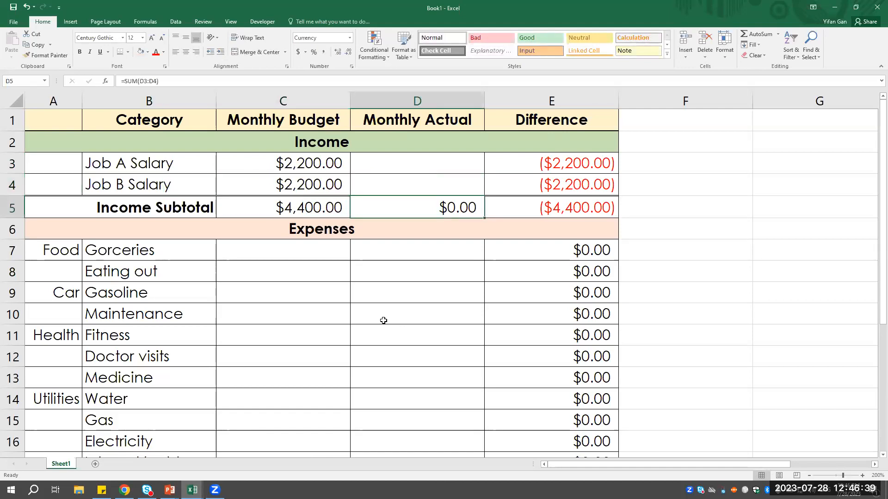
{"action": "key", "text": "Up"}
{"action": "key", "text": "Up"}
{"action": "type", "text": "2200"}
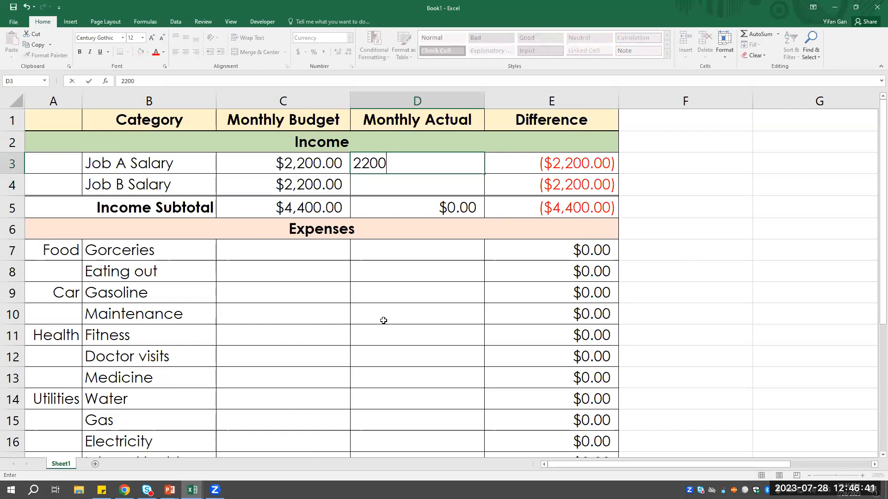
{"action": "key", "text": "Return"}
{"action": "type", "text": "2200"}
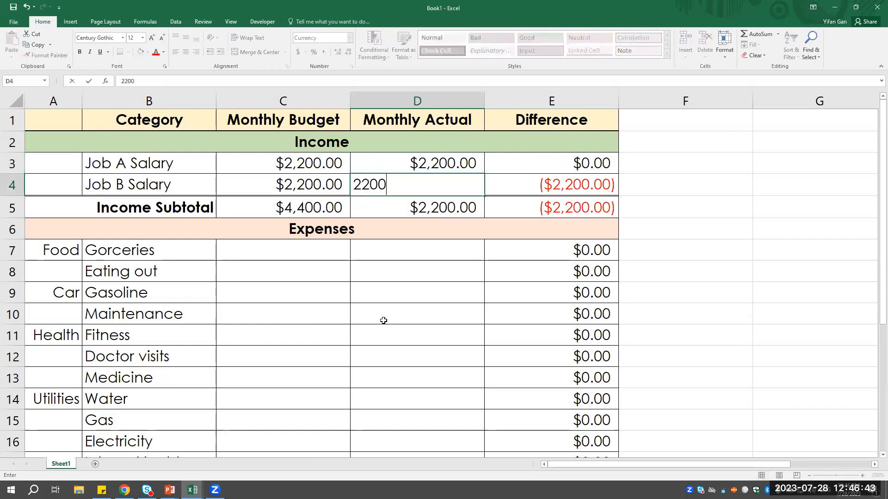
{"action": "key", "text": "Return"}
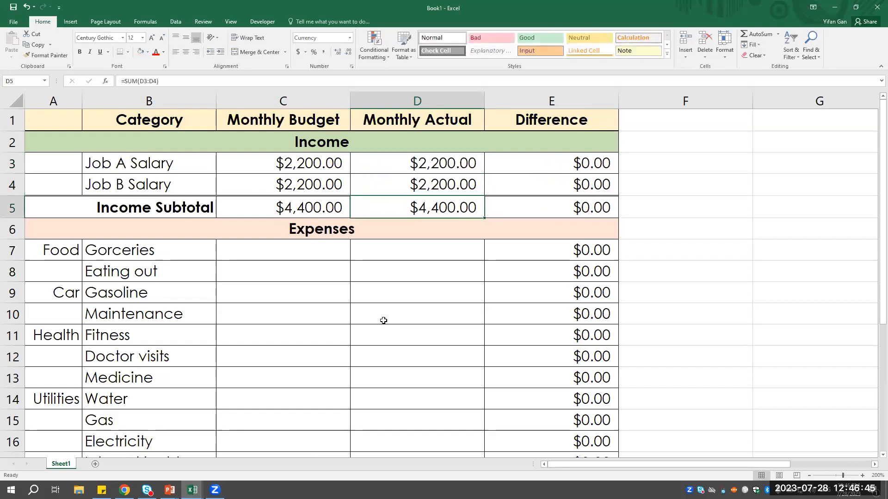
- Enter 300 as the Monthly Budget and 332 as the Monthly Actual for groceries in row 7, and check the Difference in E7
{"action": "key", "text": "Down"}
{"action": "key", "text": "Down"}
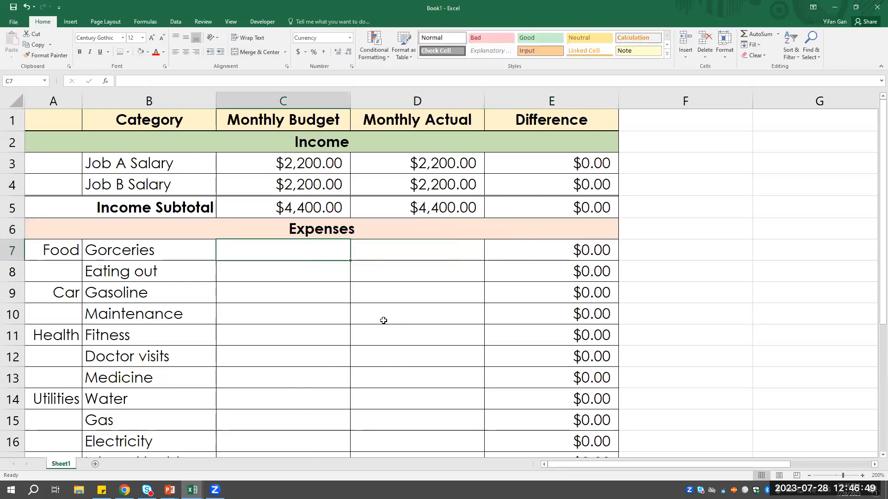
{"action": "type", "text": "300"}
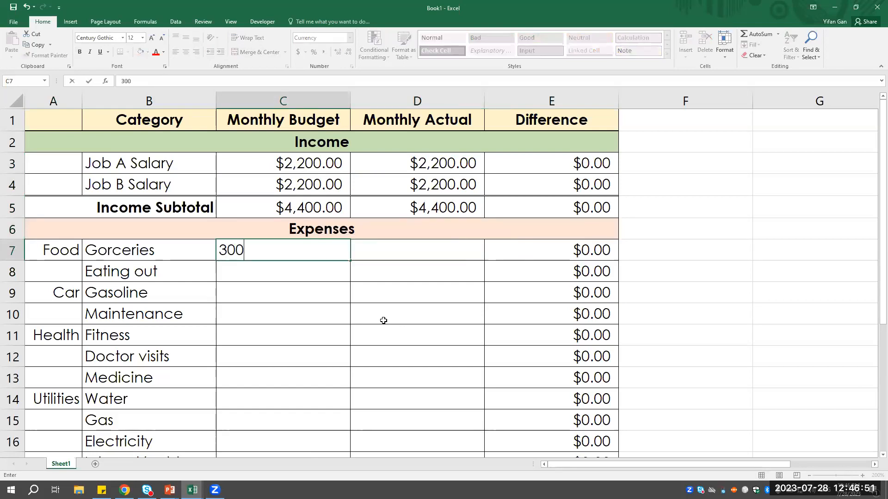
{"action": "key", "text": "Tab"}
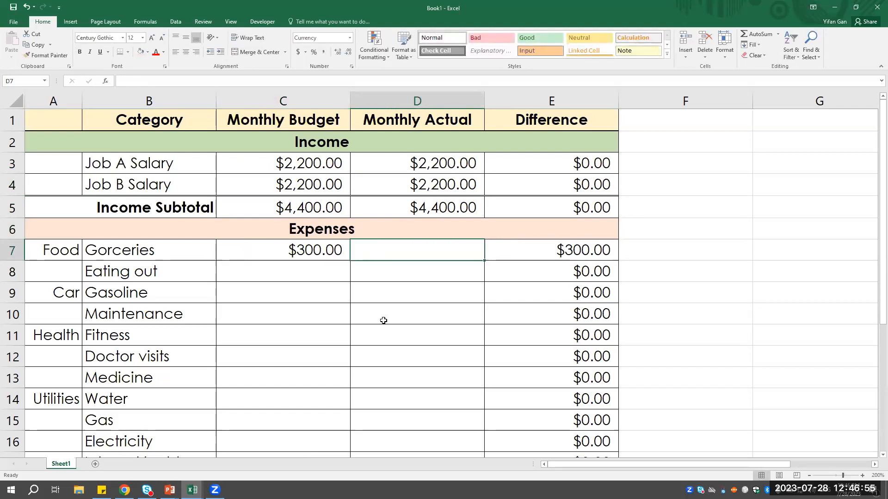
{"action": "type", "text": "332"}
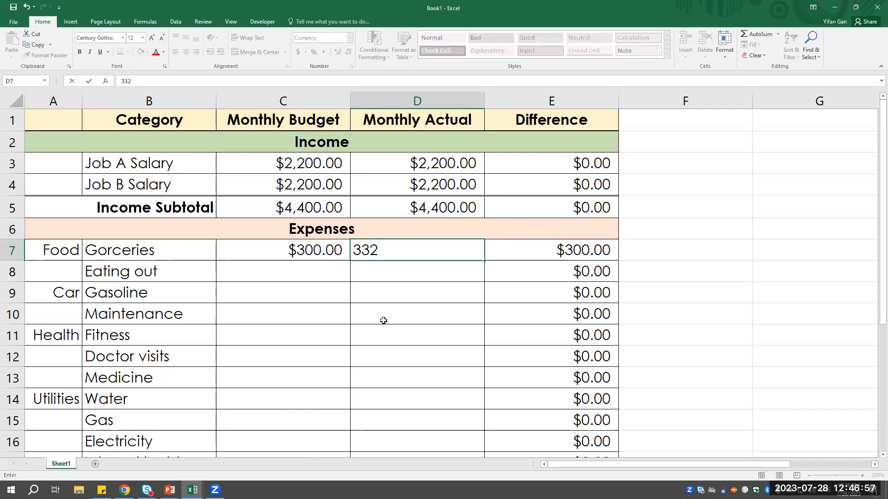
{"action": "key", "text": "Return"}
{"action": "key", "text": "Up"}
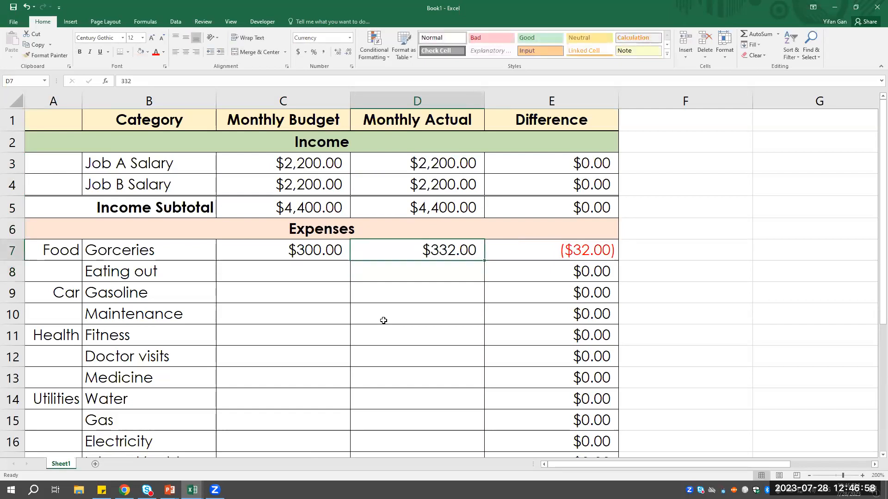
{"action": "left_click", "coordinate": [555, 257]}
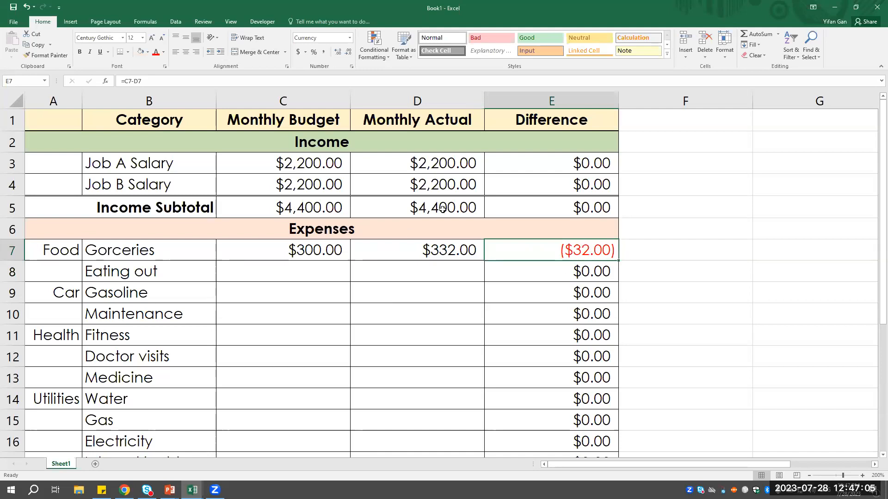
{"action": "left_click", "coordinate": [456, 252]}
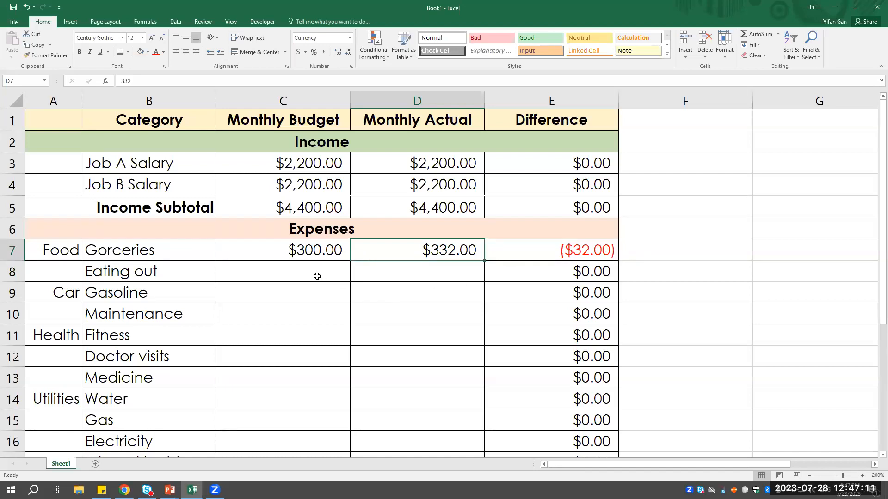
- Enter 75 as the Monthly Budget and 65 as the Monthly Actual for Gas in C15 and D15
{"action": "scroll", "coordinate": [273, 342], "scroll_direction": "down", "scroll_amount": 1}
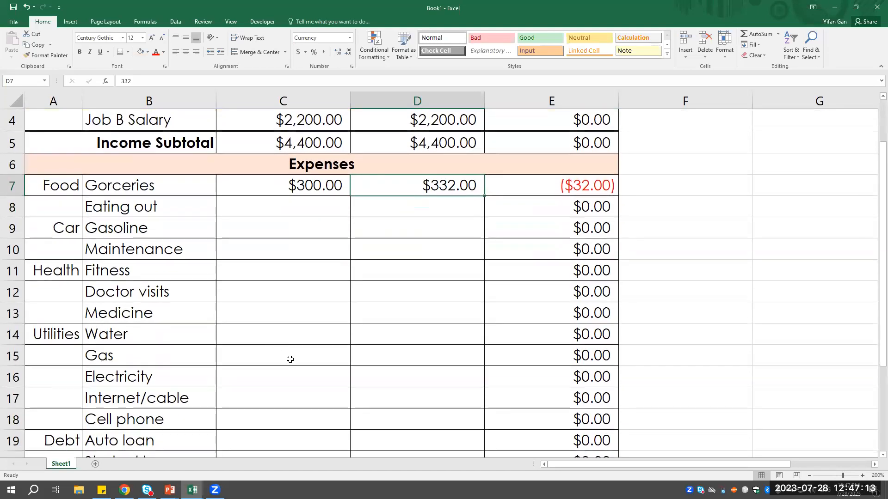
{"action": "left_click", "coordinate": [290, 359]}
{"action": "type", "text": "75"}
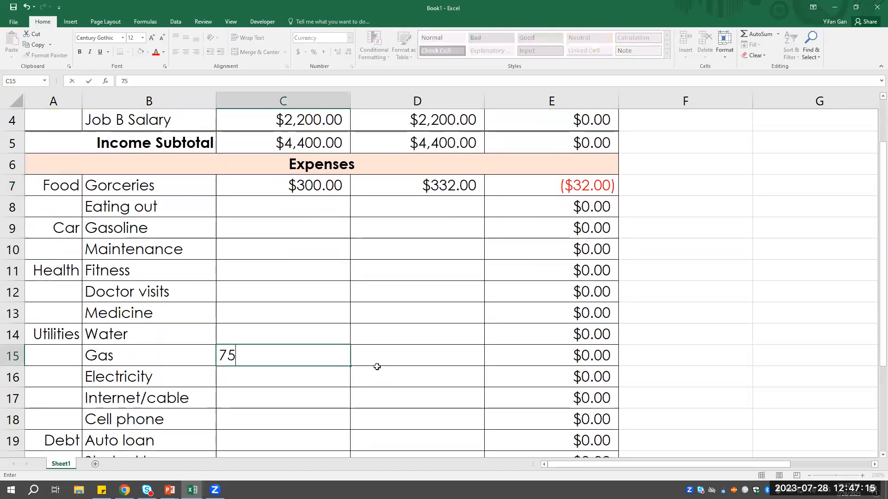
{"action": "key", "text": "Tab"}
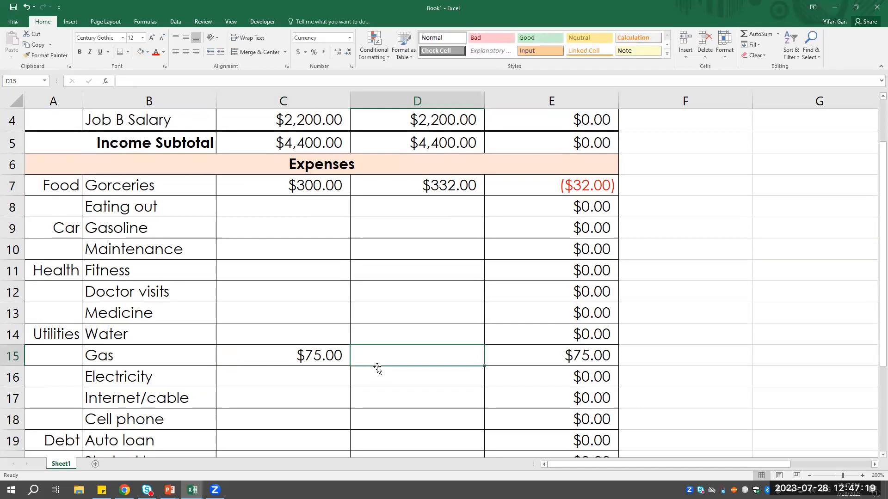
{"action": "type", "text": "65"}
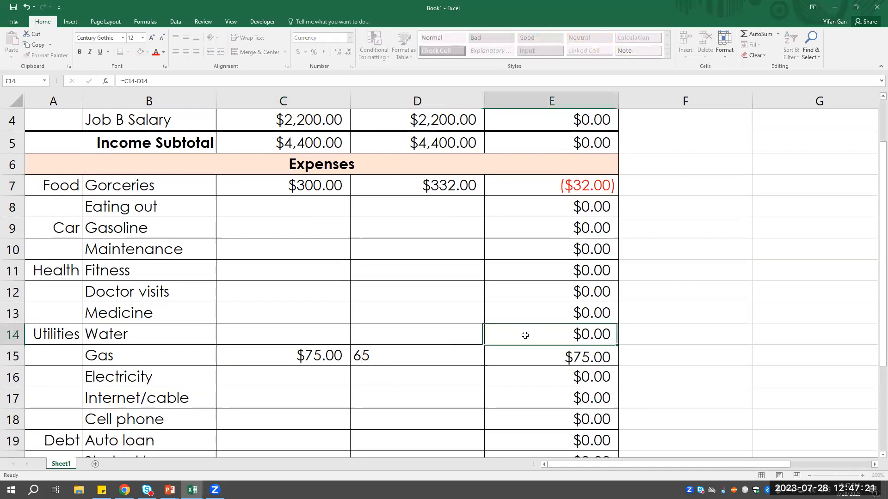
{"action": "left_click", "coordinate": [525, 335]}
{"action": "left_click", "coordinate": [450, 363]}
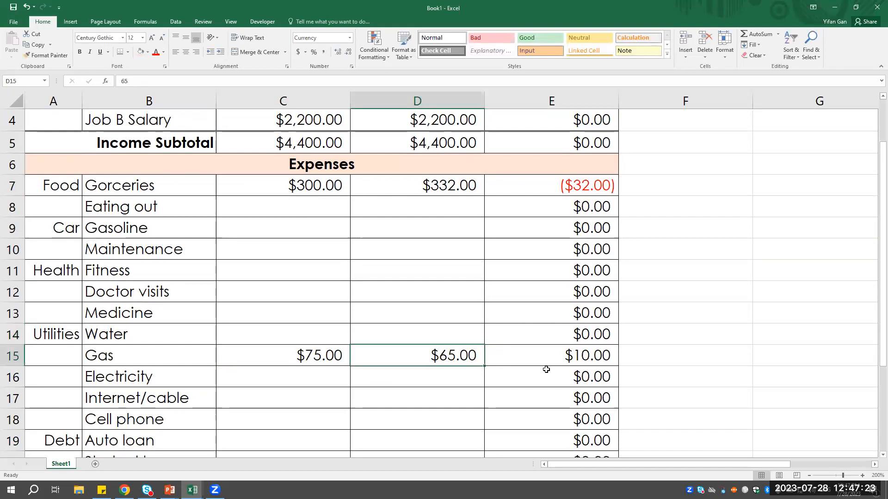
- Fill the Gas difference cell E15 with a light green theme color
{"action": "scroll", "coordinate": [546, 370], "scroll_direction": "down", "scroll_amount": 1}
{"action": "key", "text": "Right"}
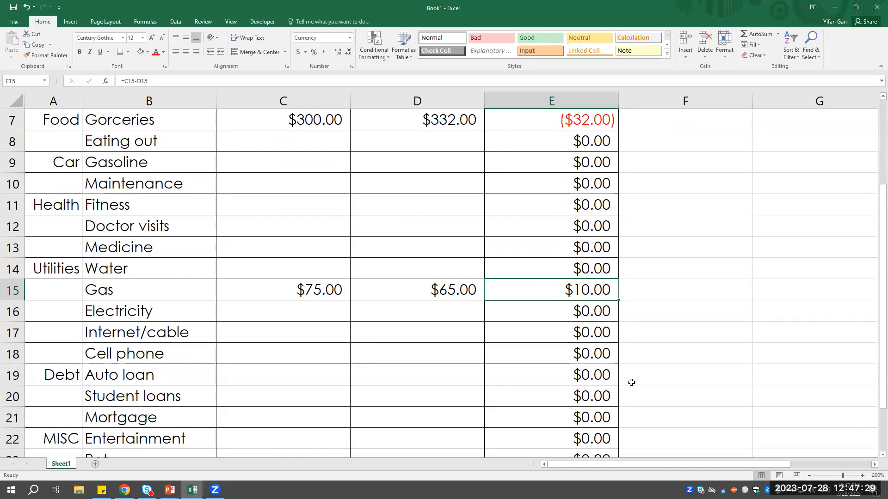
{"action": "scroll", "coordinate": [591, 333], "scroll_direction": "down", "scroll_amount": 1}
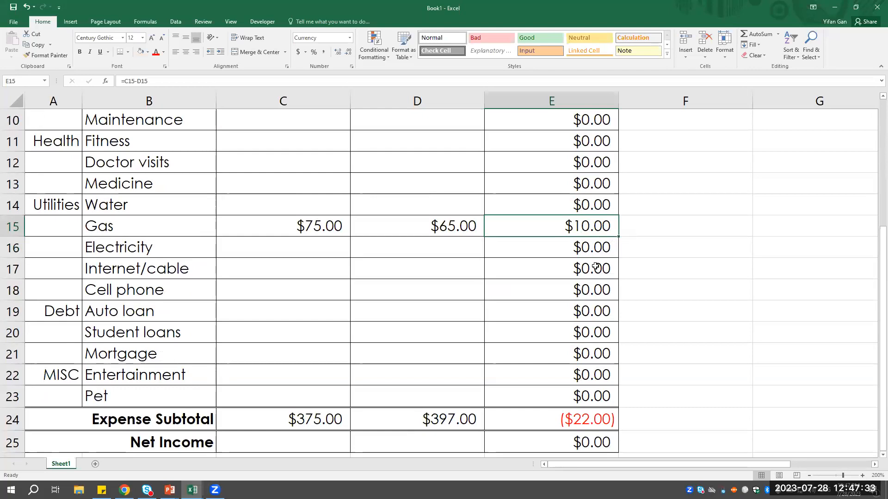
{"action": "scroll", "coordinate": [516, 270], "scroll_direction": "up", "scroll_amount": 2}
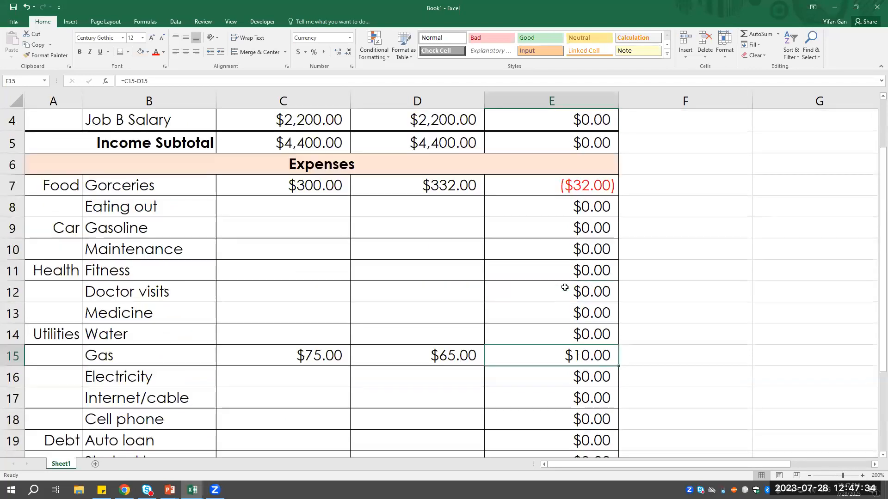
{"action": "left_click", "coordinate": [148, 52]}
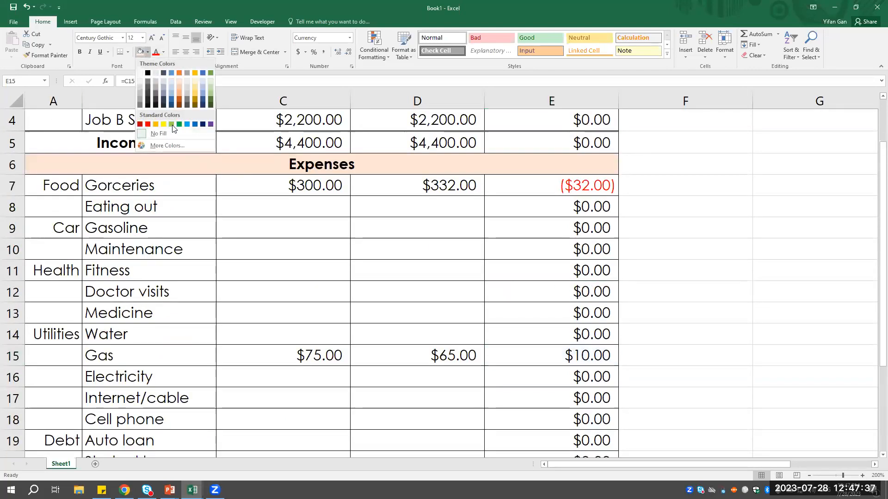
{"action": "left_click", "coordinate": [212, 82]}
{"action": "scroll", "coordinate": [621, 357], "scroll_direction": "down", "scroll_amount": 1}
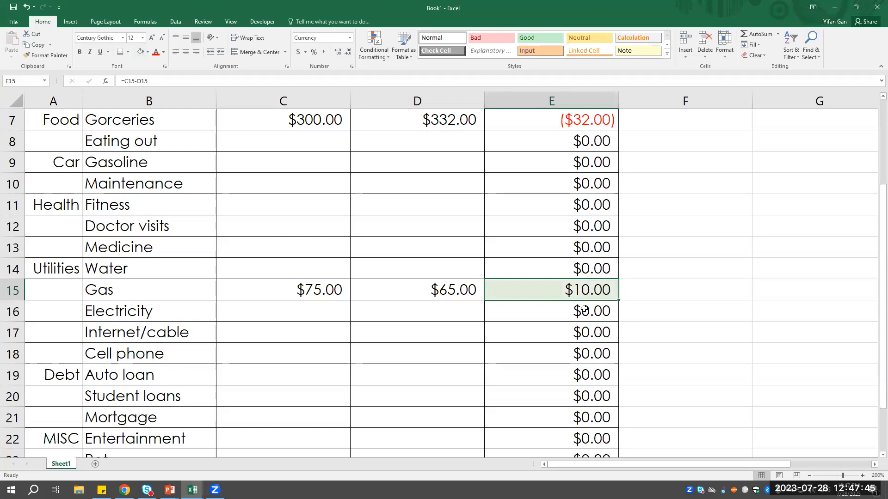
- Examine the groceries Difference formula in E7 and the budget amount in C7
{"action": "scroll", "coordinate": [589, 269], "scroll_direction": "up", "scroll_amount": 2}
{"action": "left_click", "coordinate": [541, 254]}
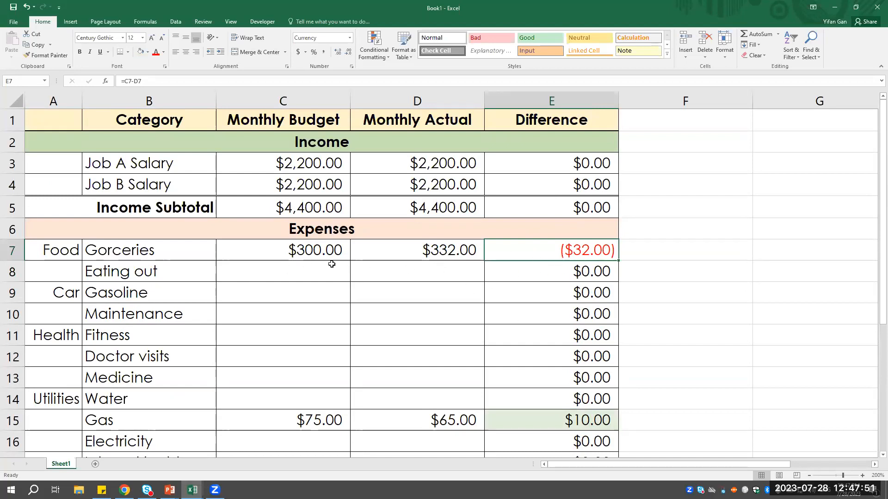
{"action": "left_click", "coordinate": [324, 248]}
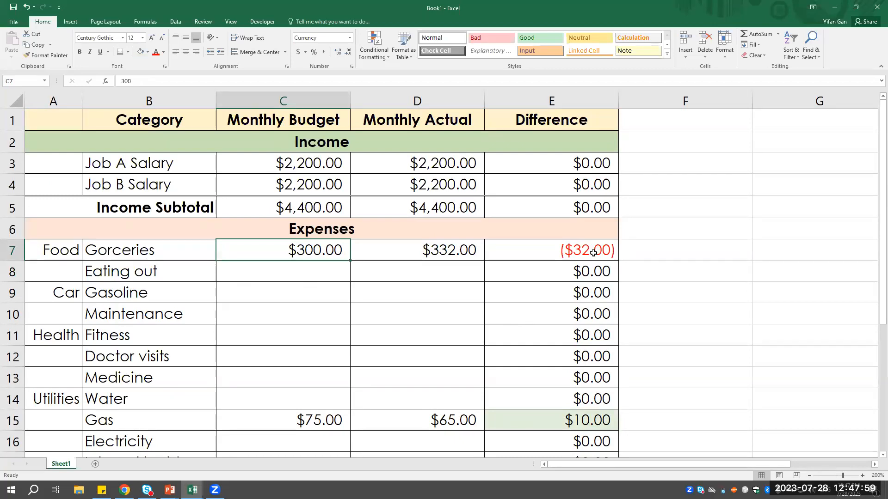
- Look up the Net Income formula in C25 on the January 2023 sheet of the Simple Budget Sample workbook
{"action": "scroll", "coordinate": [593, 253], "scroll_direction": "down", "scroll_amount": 5}
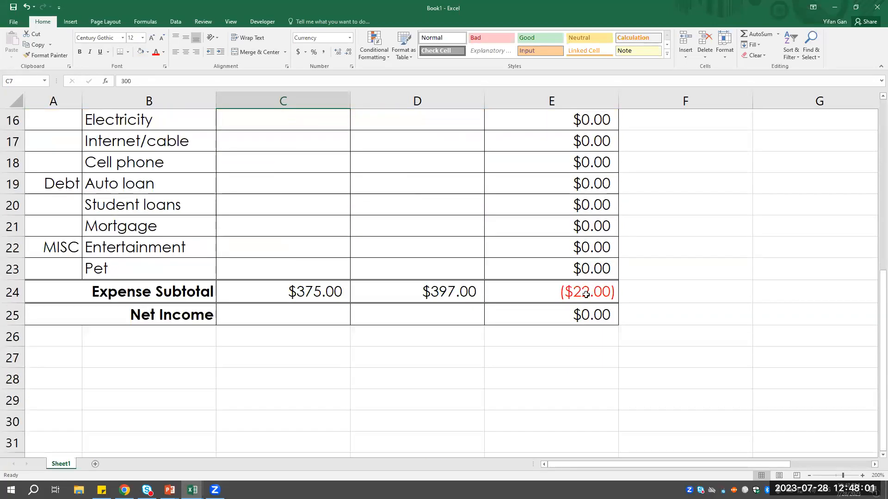
{"action": "left_click", "coordinate": [306, 318]}
{"action": "scroll", "coordinate": [307, 363], "scroll_direction": "up", "scroll_amount": 2}
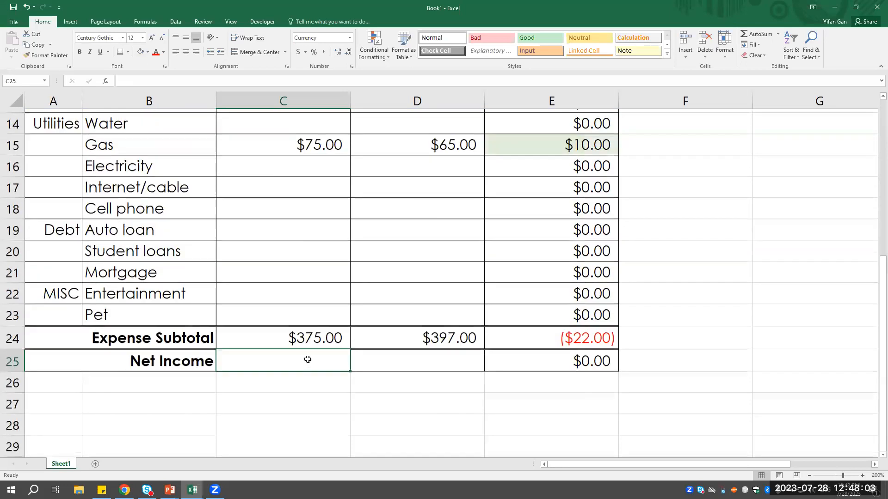
{"action": "left_click", "coordinate": [193, 490]}
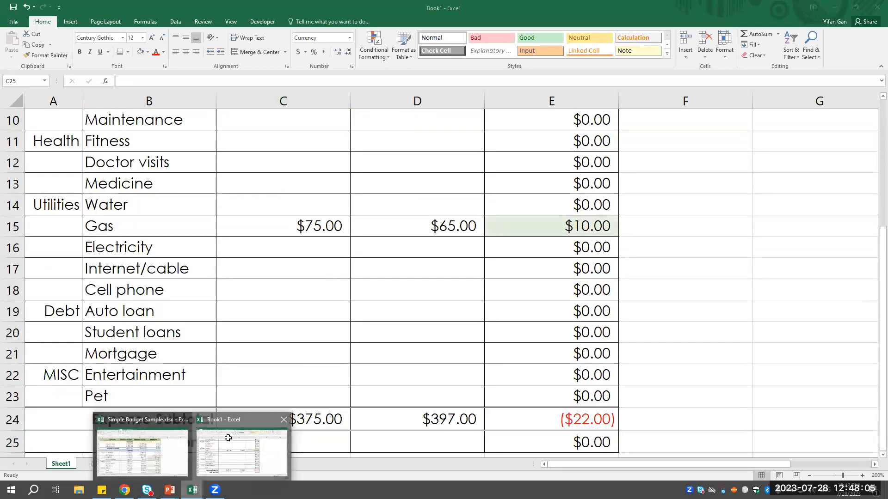
{"action": "left_click", "coordinate": [228, 438]}
{"action": "left_click", "coordinate": [193, 490]}
{"action": "left_click", "coordinate": [242, 448]}
{"action": "scroll", "coordinate": [266, 391], "scroll_direction": "down", "scroll_amount": 4}
{"action": "left_click", "coordinate": [289, 245]}
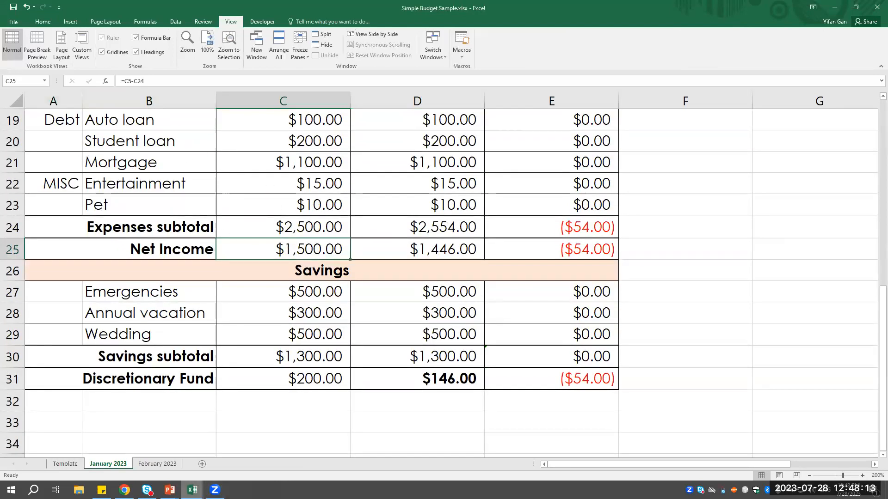
- Return to the Book1 workbook and enter the formula =C5-C24 as the Monthly Budget net income in C25
{"action": "mouse_move", "coordinate": [193, 490]}
{"action": "left_click", "coordinate": [240, 443]}
{"action": "scroll", "coordinate": [315, 391], "scroll_direction": "down", "scroll_amount": 1}
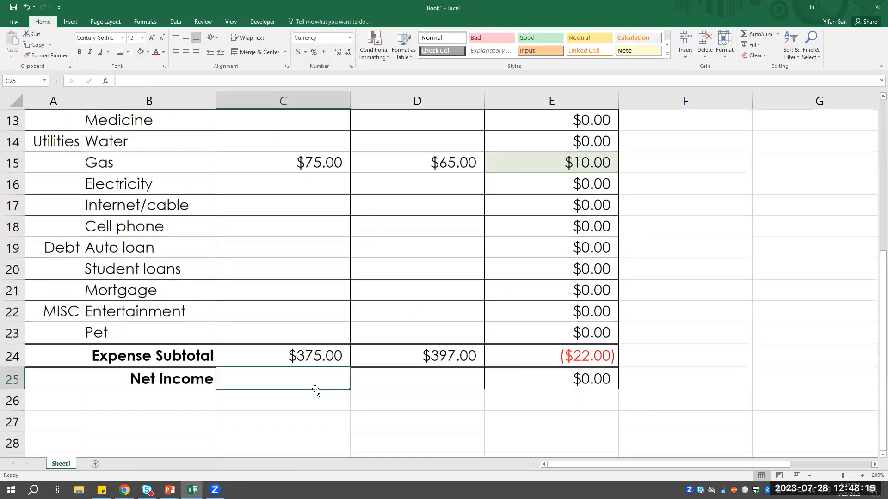
{"action": "type", "text": "="}
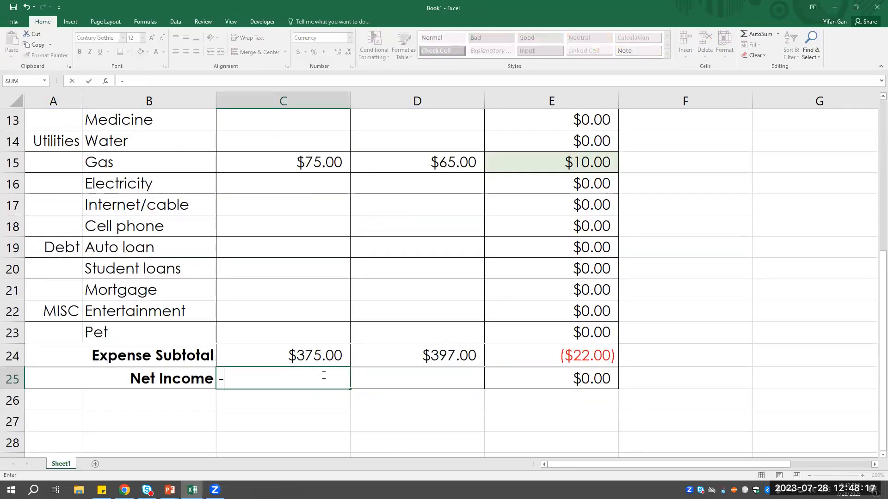
{"action": "type", "text": "C"}
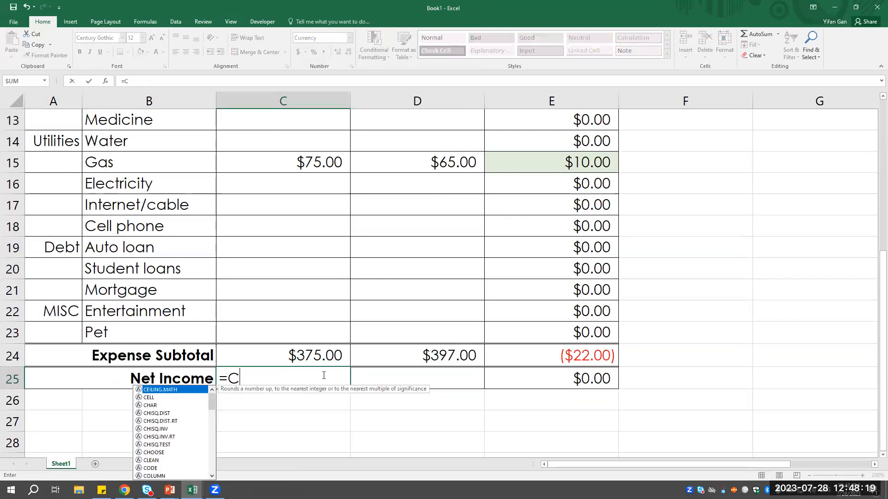
{"action": "type", "text": "5-C"}
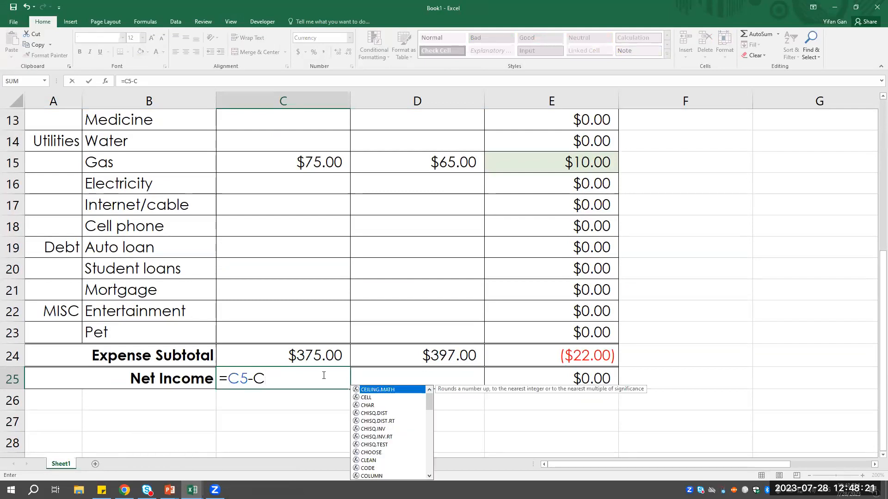
{"action": "type", "text": "24"}
{"action": "key", "text": "Return"}
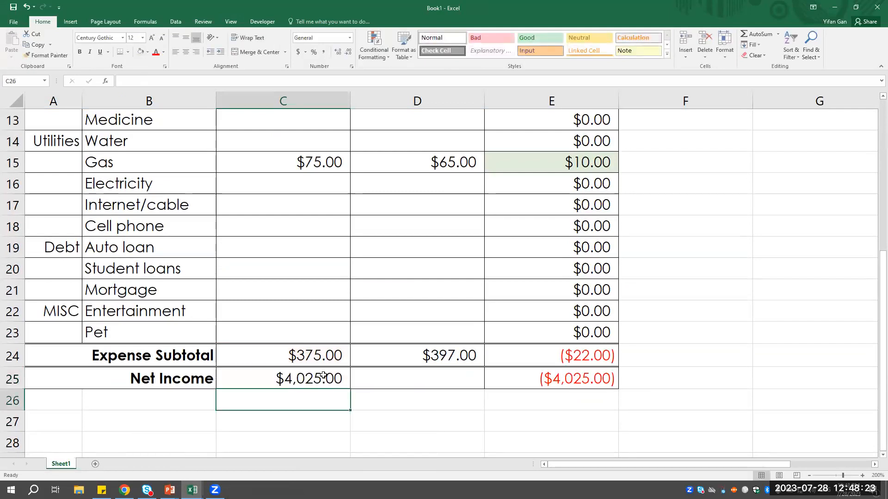
- Check the Net Income formula in C25 against the income and expense subtotals, and select the Monthly Actual net income cell D25
{"action": "left_click", "coordinate": [333, 376]}
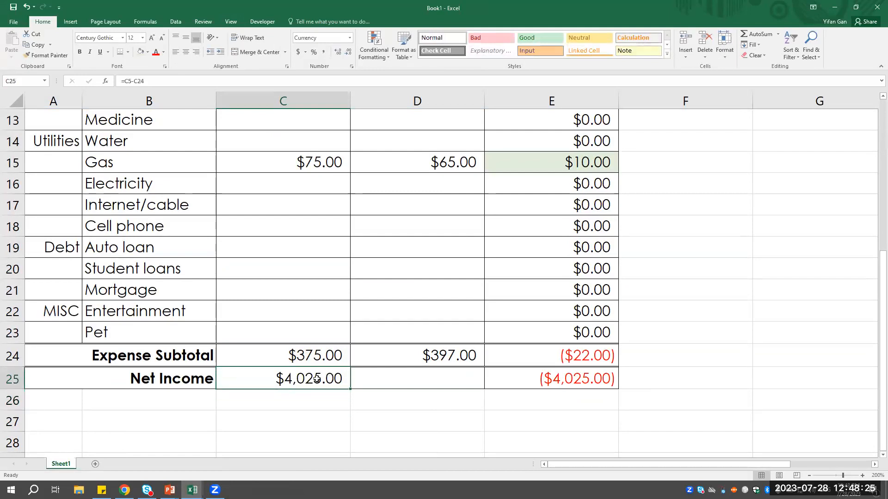
{"action": "scroll", "coordinate": [320, 359], "scroll_direction": "up", "scroll_amount": 3}
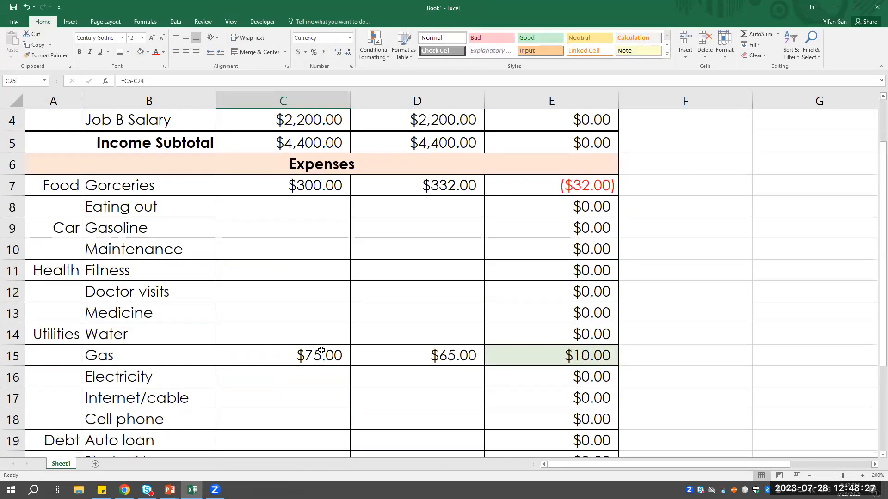
{"action": "scroll", "coordinate": [321, 350], "scroll_direction": "up", "scroll_amount": 1}
{"action": "scroll", "coordinate": [301, 159], "scroll_direction": "down", "scroll_amount": 3}
{"action": "scroll", "coordinate": [314, 227], "scroll_direction": "up", "scroll_amount": 2}
{"action": "scroll", "coordinate": [313, 227], "scroll_direction": "down", "scroll_amount": 4}
{"action": "left_click", "coordinate": [409, 320]}
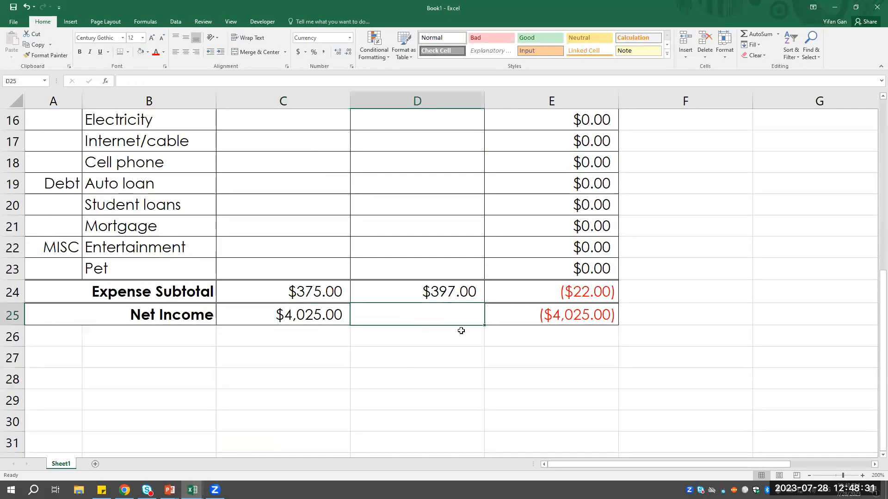
- Fill the Net Income formula from C25 across to the Monthly Actual cell D25 and check the resulting formula
{"action": "type", "text": "="}
{"action": "key", "text": "BackSpace"}
{"action": "left_click", "coordinate": [356, 350]}
{"action": "left_click", "coordinate": [345, 318]}
{"action": "left_click_drag", "start_coordinate": [349, 325], "coordinate": [454, 320]}
{"action": "left_click", "coordinate": [435, 342]}
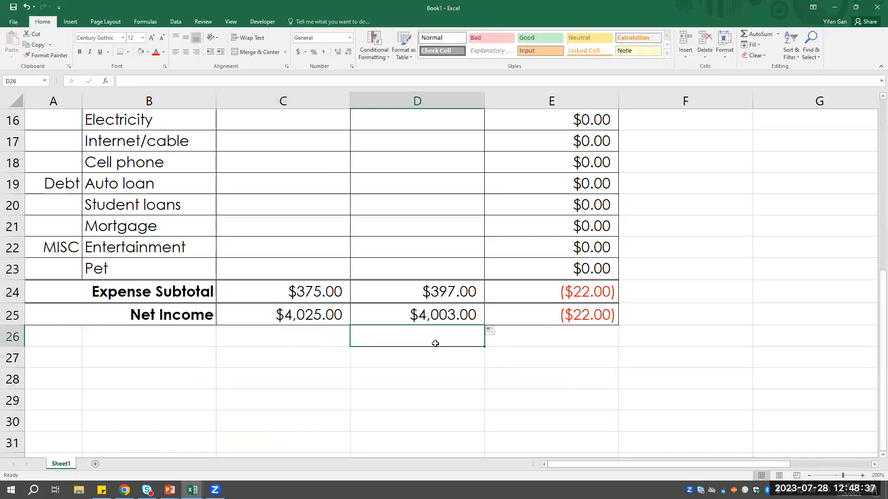
{"action": "left_click", "coordinate": [428, 319]}
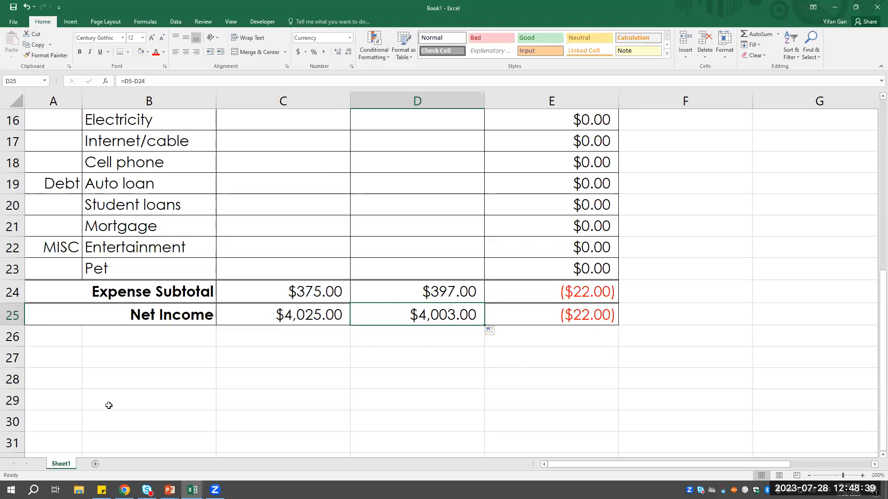
{"action": "scroll", "coordinate": [113, 400], "scroll_direction": "down", "scroll_amount": 1}
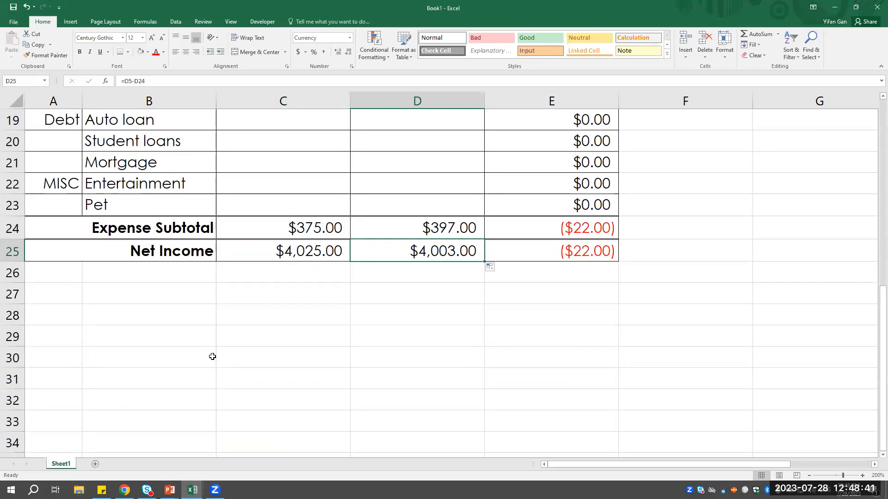
- Switch to the Simple Budget Sample workbook and examine the Savings section, its categories and amounts on the January 2023 sheet
{"action": "left_click", "coordinate": [192, 490]}
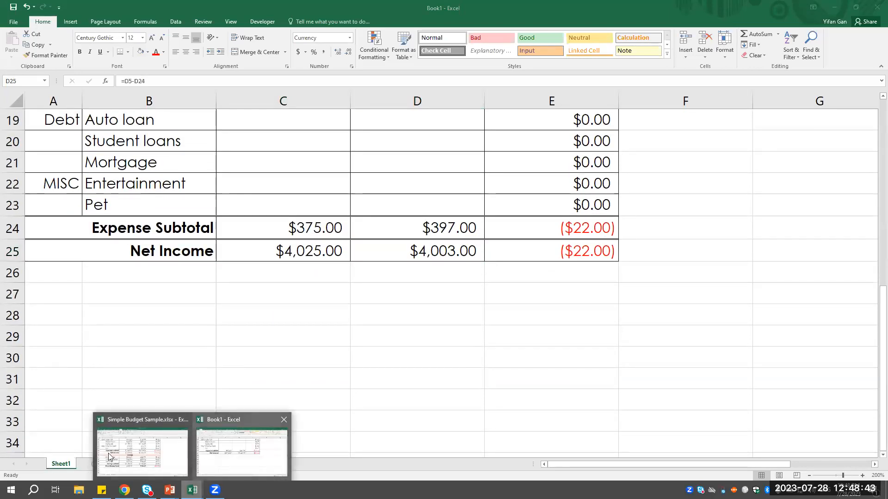
{"action": "left_click", "coordinate": [158, 454]}
{"action": "scroll", "coordinate": [162, 345], "scroll_direction": "up", "scroll_amount": 1}
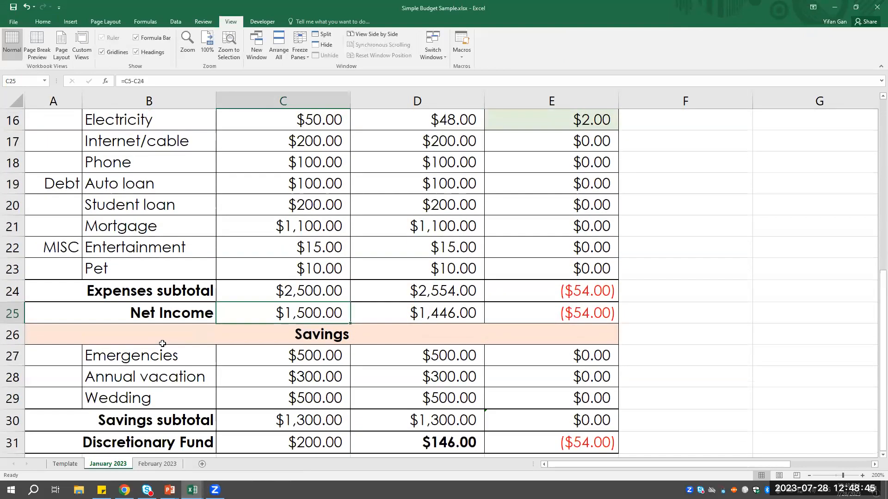
{"action": "left_click", "coordinate": [163, 345]}
{"action": "scroll", "coordinate": [250, 275], "scroll_direction": "down", "scroll_amount": 1}
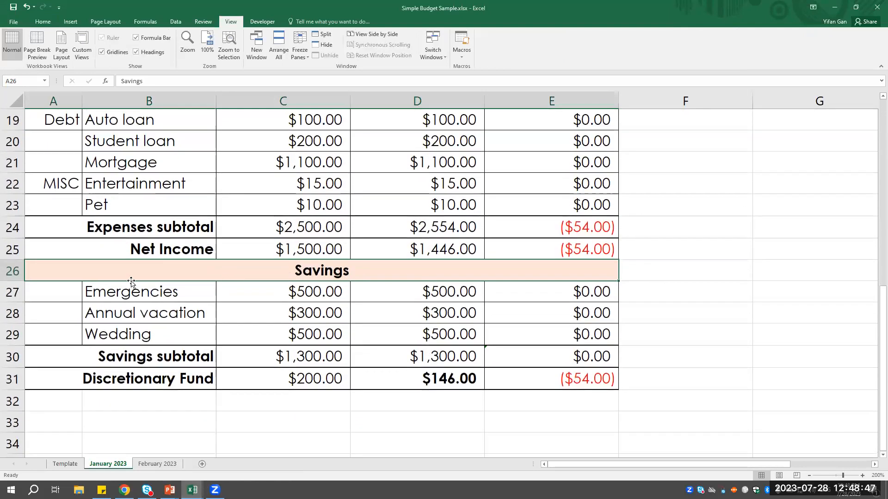
{"action": "left_click", "coordinate": [375, 320]}
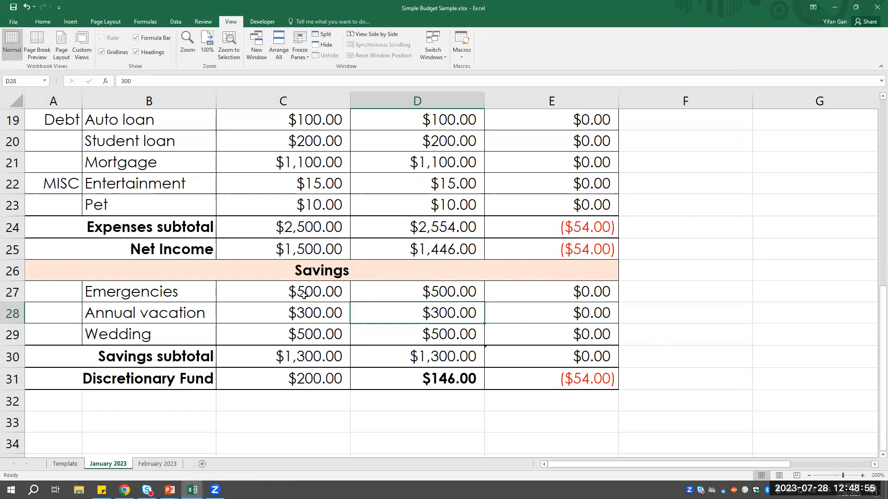
{"action": "left_click", "coordinate": [199, 296]}
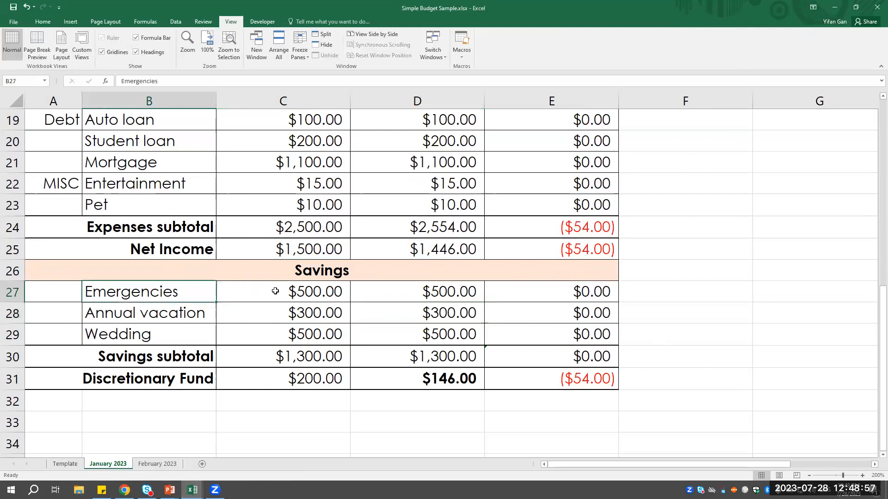
{"action": "left_click", "coordinate": [302, 296]}
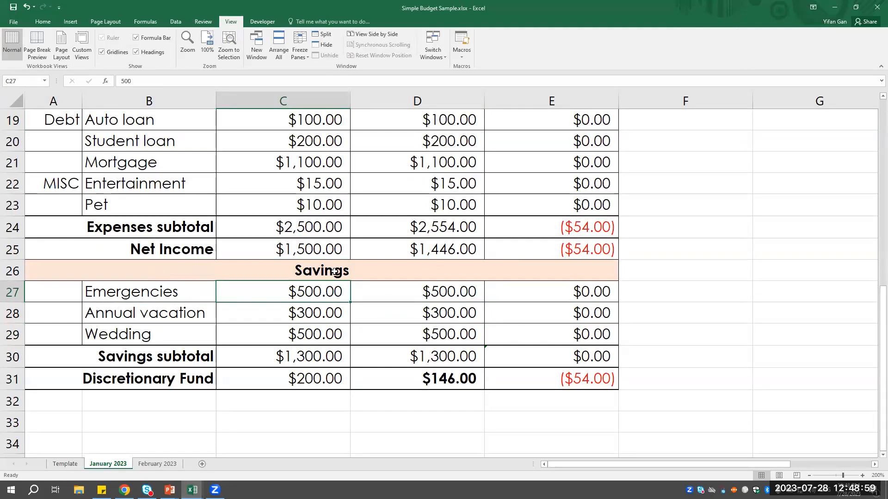
{"action": "scroll", "coordinate": [462, 311], "scroll_direction": "up", "scroll_amount": 2}
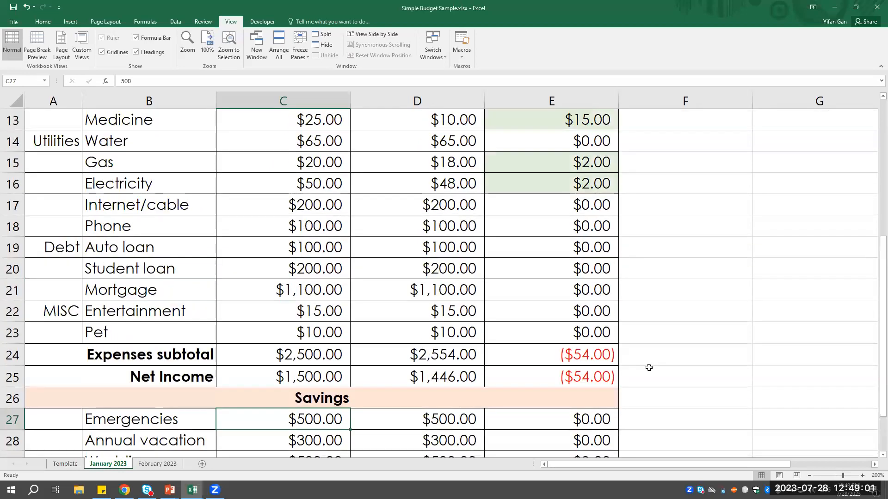
{"action": "left_click", "coordinate": [593, 380]}
{"action": "scroll", "coordinate": [506, 392], "scroll_direction": "up", "scroll_amount": 4}
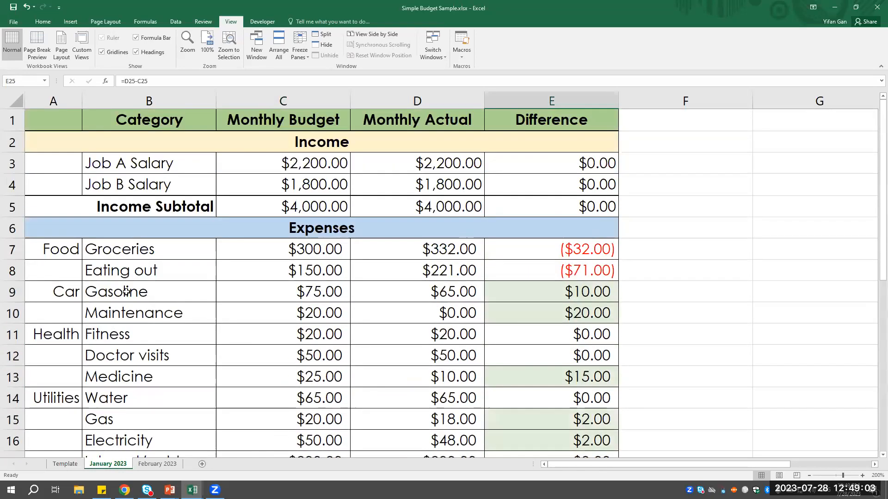
{"action": "left_click", "coordinate": [60, 250], "text": "shift"}
{"action": "scroll", "coordinate": [184, 361], "scroll_direction": "down", "scroll_amount": 2}
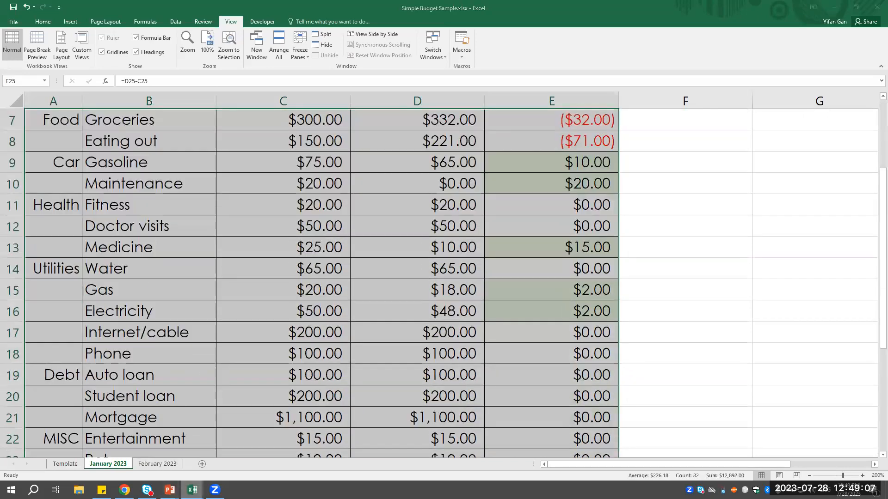
{"action": "mouse_move", "coordinate": [193, 491]}
{"action": "left_click", "coordinate": [224, 446]}
{"action": "scroll", "coordinate": [121, 289], "scroll_direction": "up", "scroll_amount": 6}
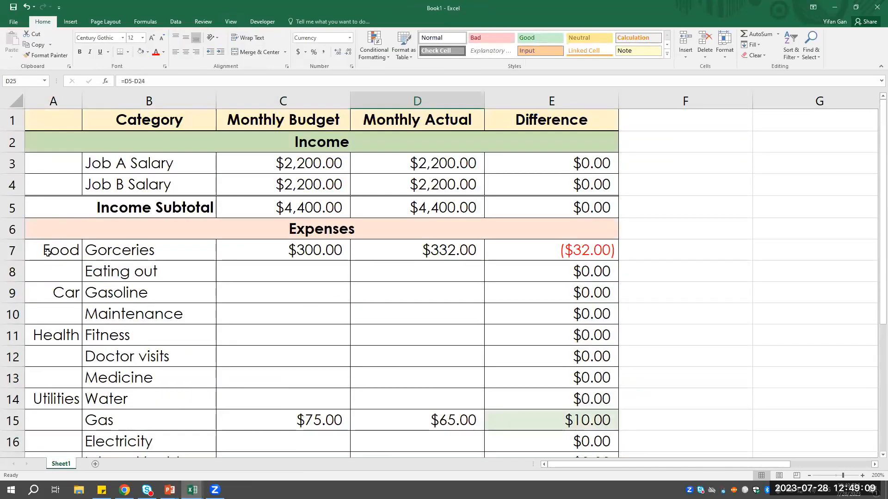
{"action": "left_click", "coordinate": [63, 249]}
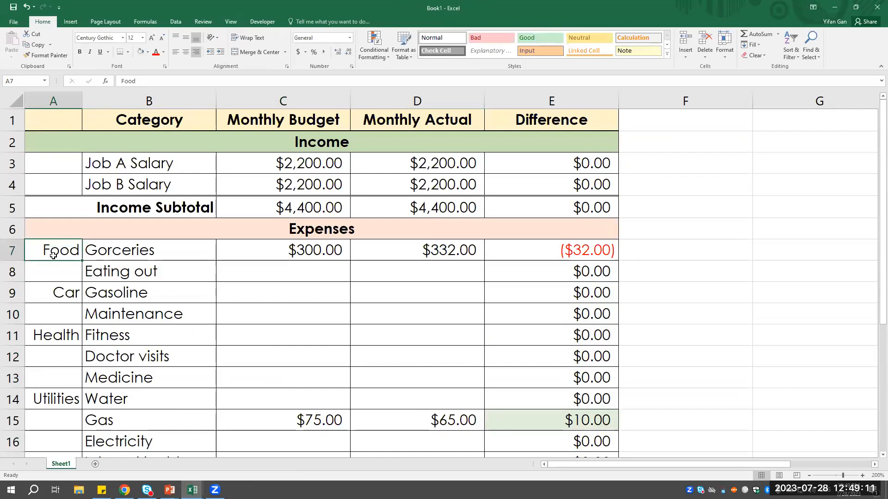
{"action": "scroll", "coordinate": [549, 333], "scroll_direction": "down", "scroll_amount": 5}
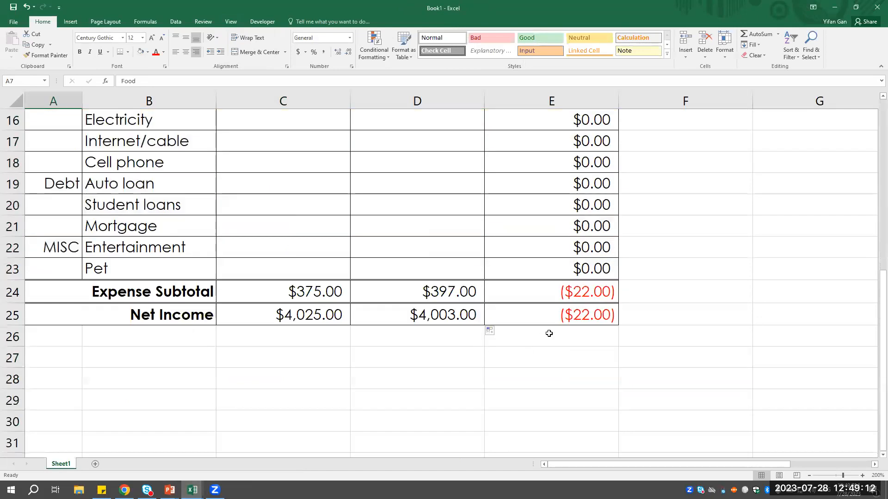
{"action": "left_click", "coordinate": [574, 313], "text": "shift"}
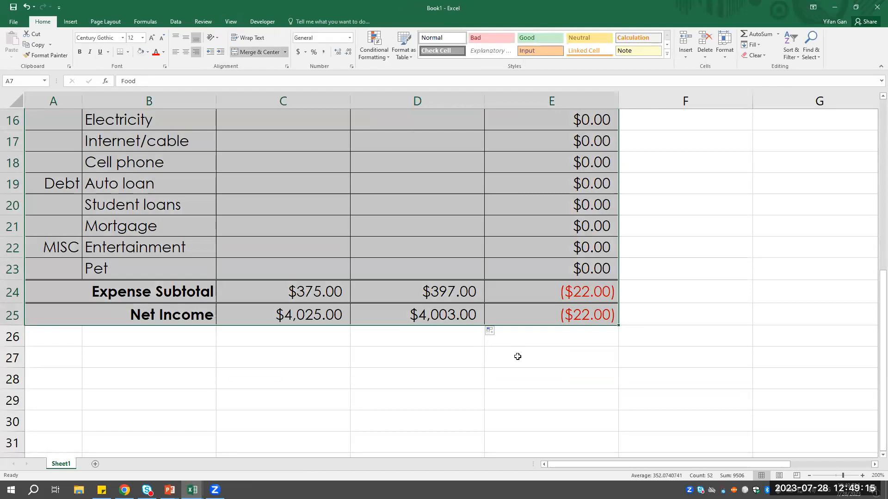
- Copy the expense amounts, subtotals and net income in C7:E25 from the January 2023 sheet of the Simple Budget Sample workbook
{"action": "left_click", "coordinate": [192, 490]}
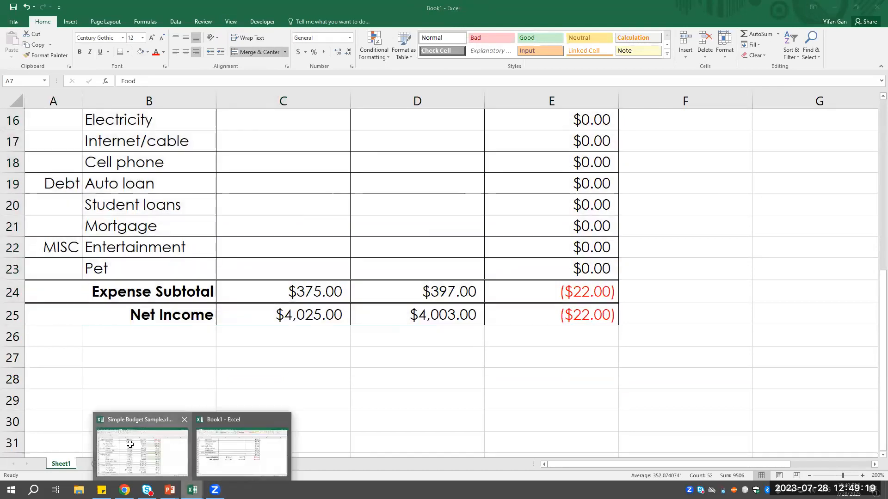
{"action": "left_click", "coordinate": [129, 444]}
{"action": "scroll", "coordinate": [279, 291], "scroll_direction": "up", "scroll_amount": 2}
{"action": "left_click", "coordinate": [262, 254]}
{"action": "scroll", "coordinate": [490, 345], "scroll_direction": "down", "scroll_amount": 4}
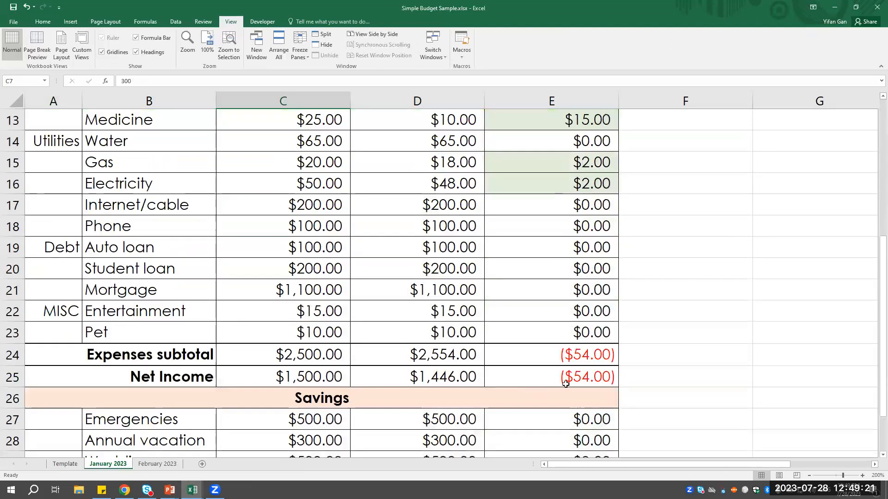
{"action": "left_click", "coordinate": [566, 381], "text": "shift"}
{"action": "key", "text": "ctrl+c"}
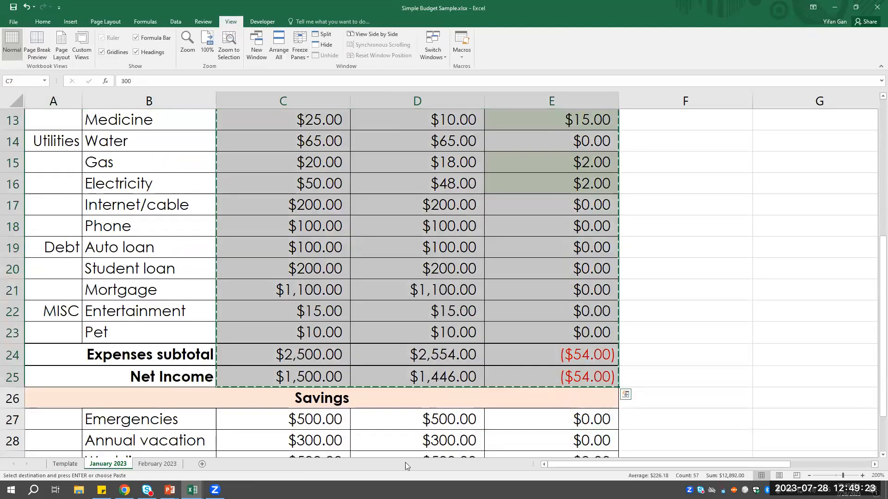
- Return to the Book1 workbook and paste the copied sample block over C7:E25
{"action": "left_click", "coordinate": [192, 490]}
{"action": "left_click", "coordinate": [238, 454]}
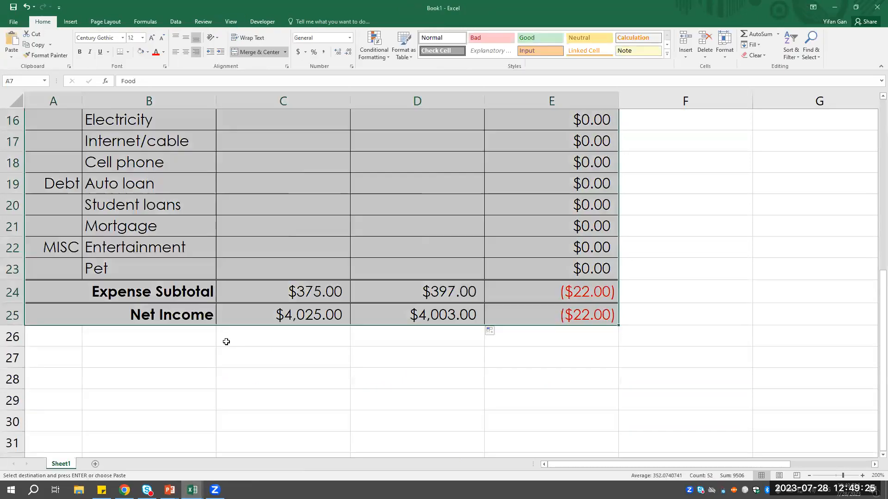
{"action": "scroll", "coordinate": [223, 339], "scroll_direction": "up", "scroll_amount": 3}
{"action": "left_click", "coordinate": [284, 140]}
{"action": "scroll", "coordinate": [587, 355], "scroll_direction": "down", "scroll_amount": 4}
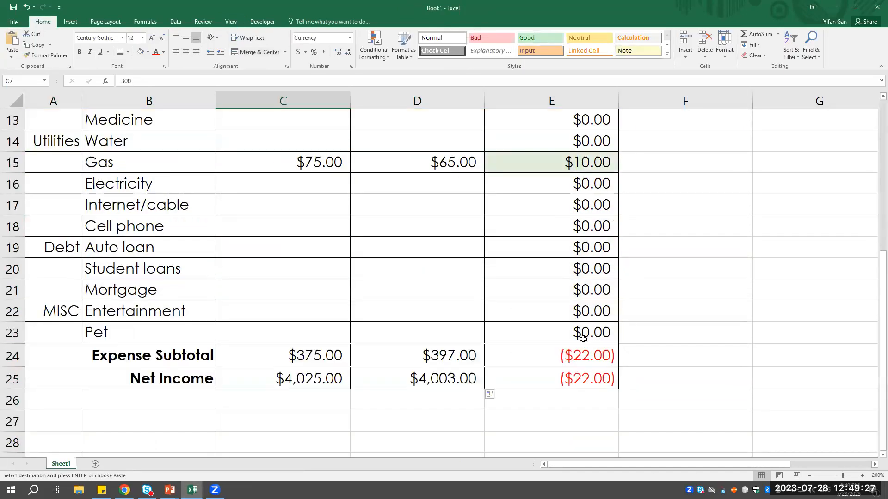
{"action": "left_click", "coordinate": [583, 378], "text": "shift"}
{"action": "key", "text": "ctrl+v"}
{"action": "scroll", "coordinate": [558, 294], "scroll_direction": "down", "scroll_amount": 4}
{"action": "left_click", "coordinate": [251, 412]}
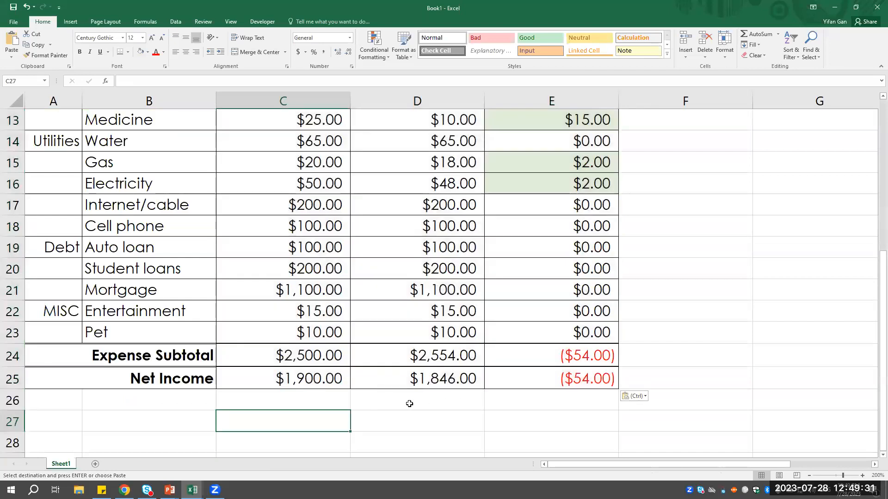
- Enter the section heading Savings in A26, directly below the Net Income row
{"action": "left_click", "coordinate": [307, 402]}
{"action": "scroll", "coordinate": [113, 395], "scroll_direction": "down", "scroll_amount": 2}
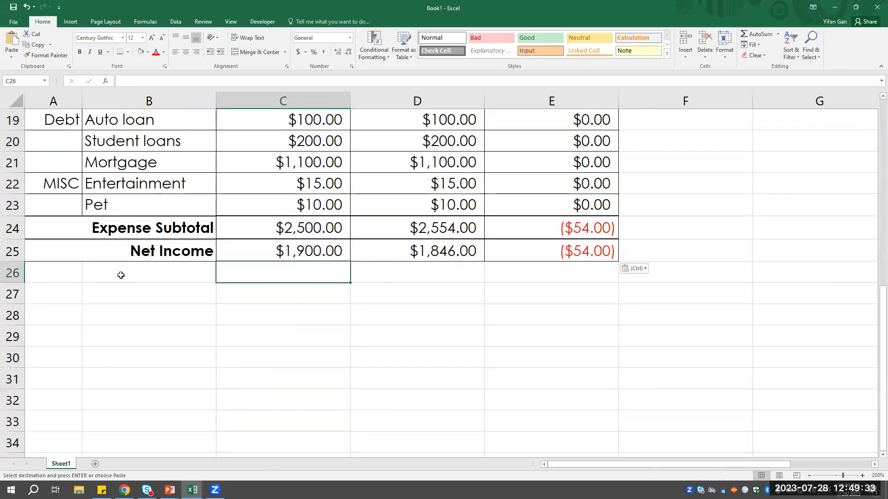
{"action": "left_click", "coordinate": [123, 273]}
{"action": "scroll", "coordinate": [115, 324], "scroll_direction": "up", "scroll_amount": 1}
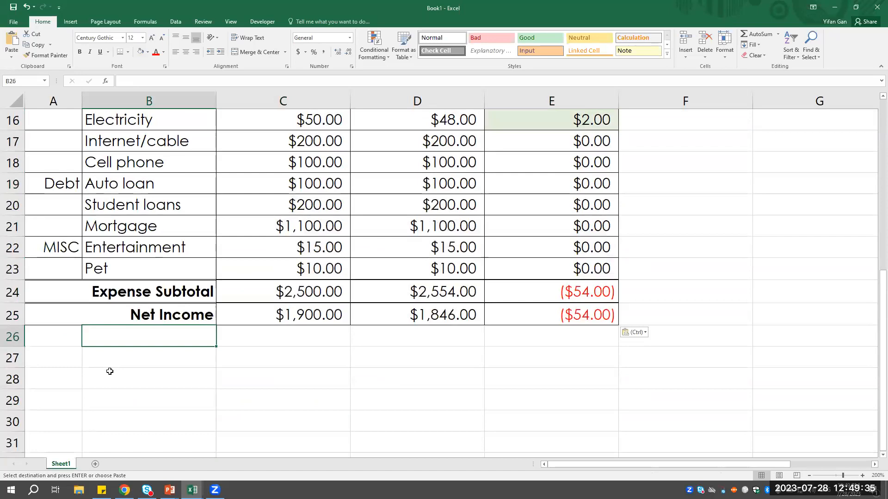
{"action": "left_click", "coordinate": [43, 344]}
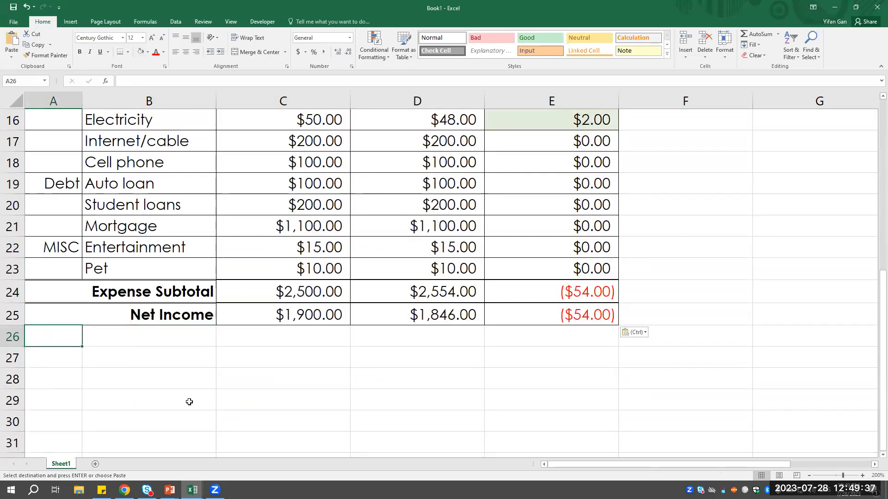
{"action": "type", "text": "Savings"}
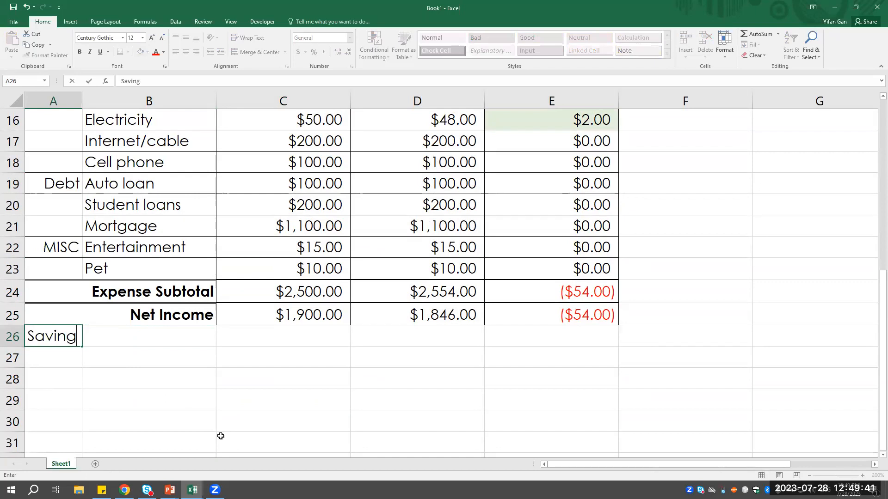
{"action": "left_click", "coordinate": [166, 425]}
- Format the Savings heading as merged and centered across A26:E26, bold, with a light blue fill
{"action": "left_click_drag", "start_coordinate": [55, 340], "coordinate": [553, 334]}
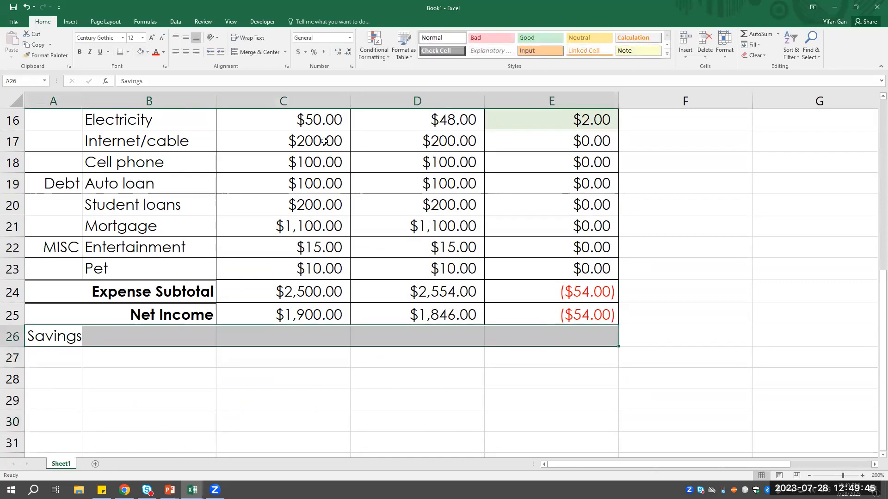
{"action": "left_click", "coordinate": [245, 52]}
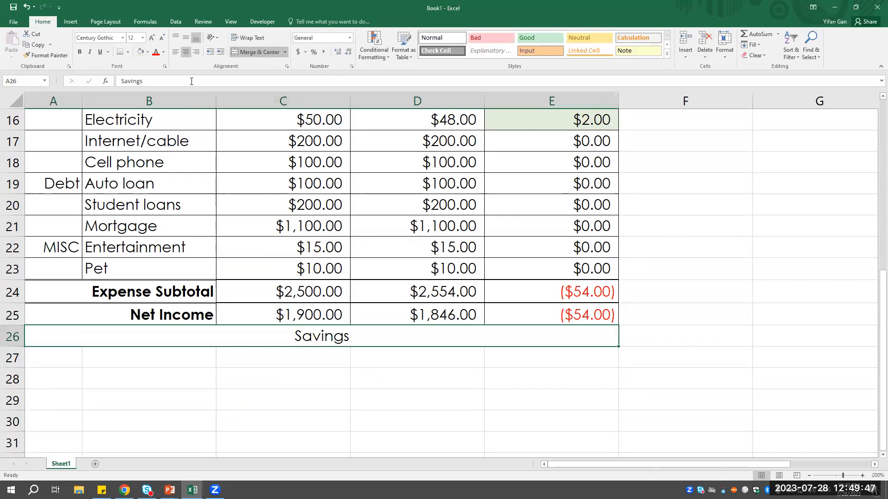
{"action": "left_click", "coordinate": [79, 52]}
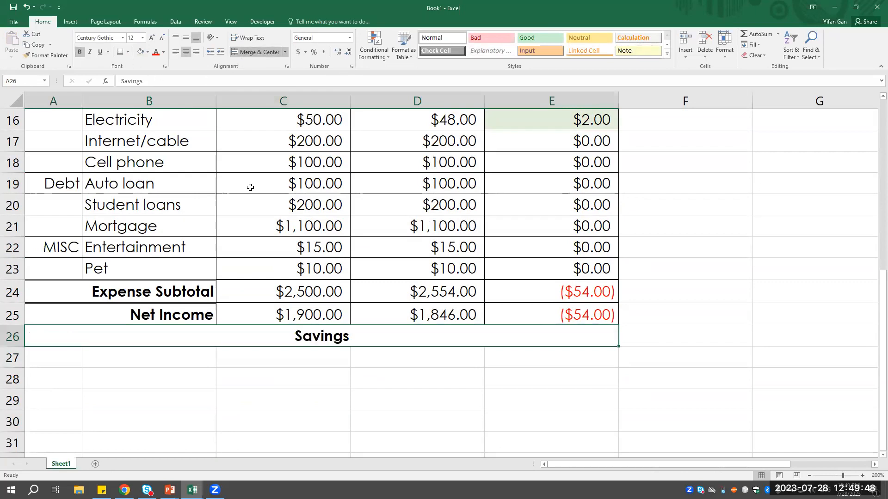
{"action": "left_click", "coordinate": [148, 51]}
{"action": "left_click", "coordinate": [203, 80]}
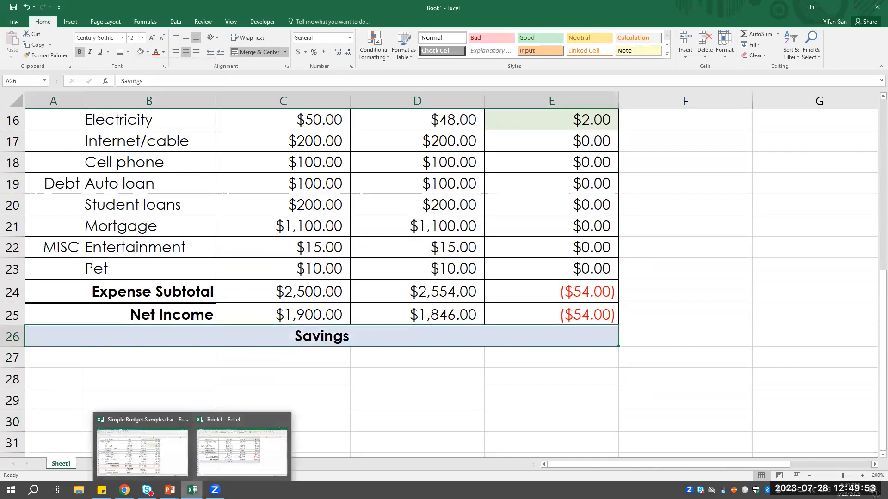
- Enter the savings categories Emergencies, Annual Vacation and Wedding in B27:B29
{"action": "left_click", "coordinate": [136, 365]}
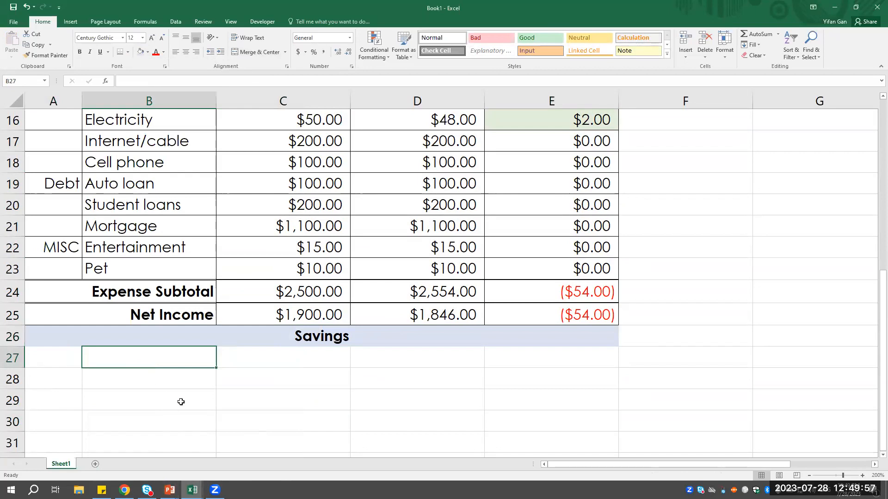
{"action": "left_click", "coordinate": [172, 382]}
{"action": "left_click", "coordinate": [178, 358]}
{"action": "type", "text": "Emerg"}
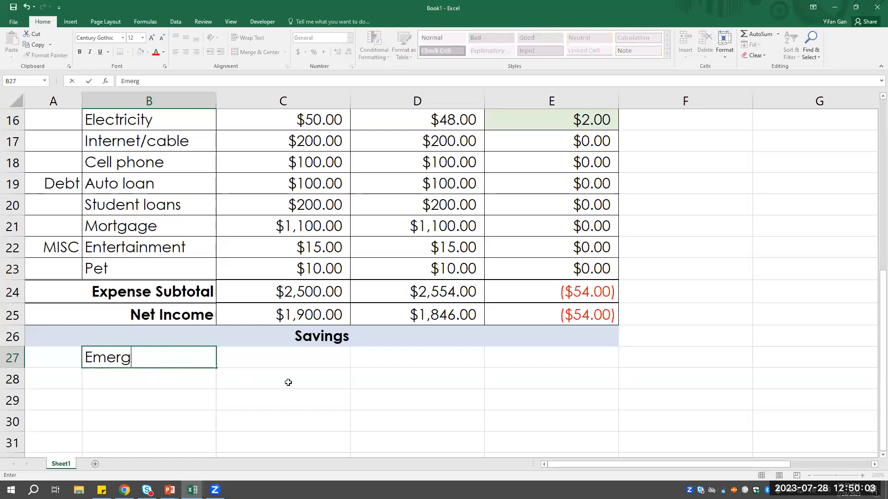
{"action": "type", "text": "encies"}
{"action": "key", "text": "Return"}
{"action": "type", "text": "Annual"}
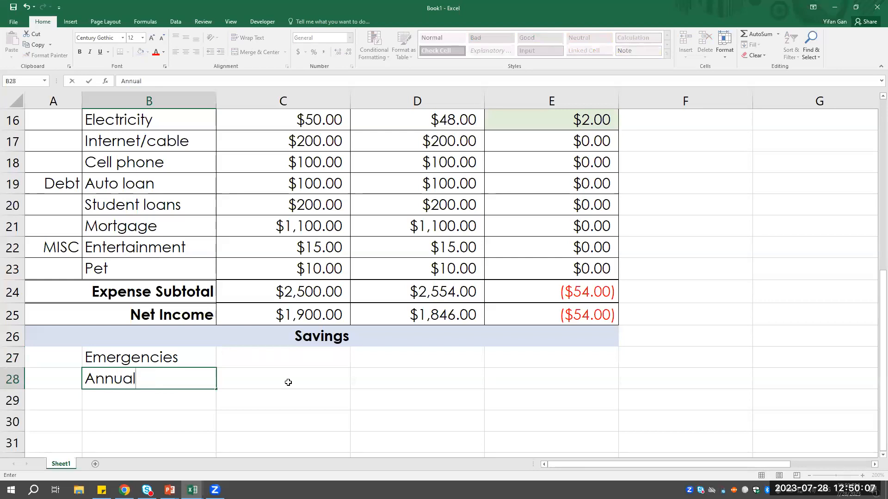
{"action": "type", "text": " VAcation"}
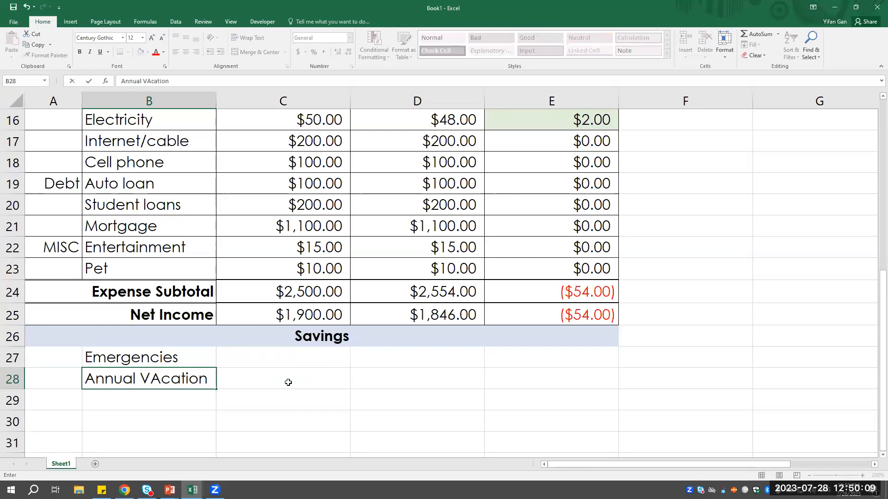
{"action": "key", "text": "Return"}
{"action": "type", "text": "Wedding"}
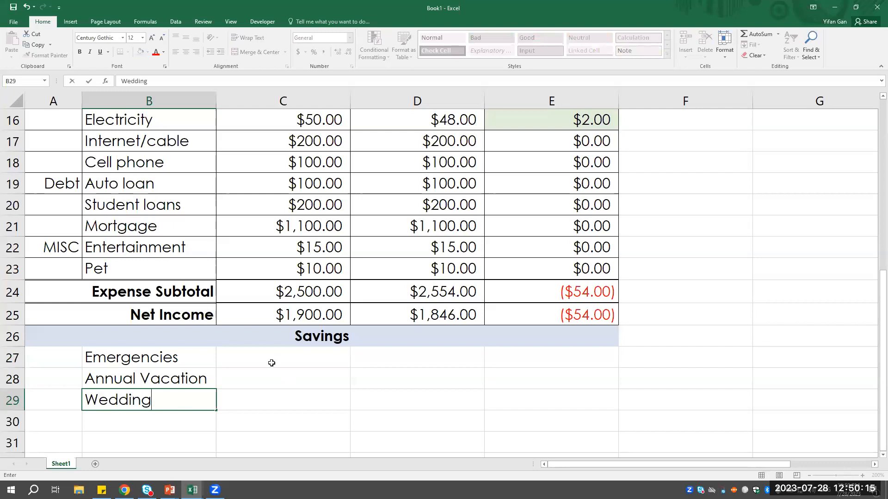
- Enter the label Savings Subtotal in B30, directly below the Wedding category
{"action": "left_click", "coordinate": [162, 422]}
{"action": "scroll", "coordinate": [365, 412], "scroll_direction": "down", "scroll_amount": 1}
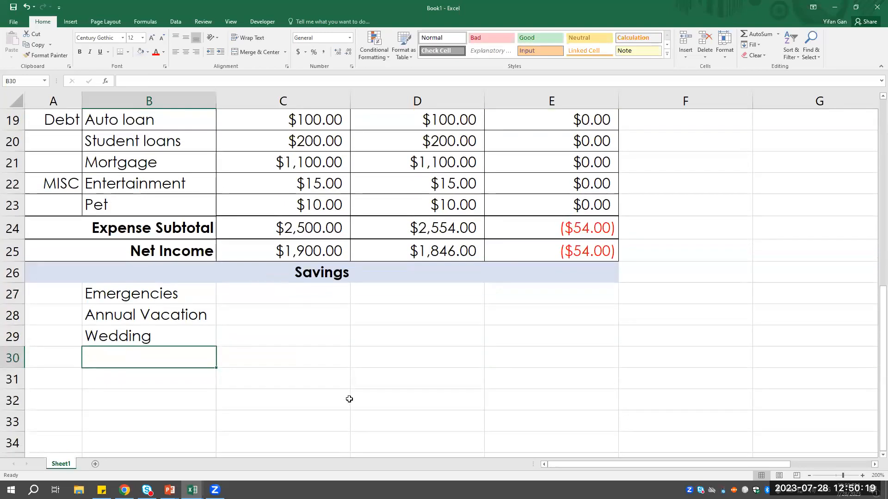
{"action": "type", "text": "Savings Subtotal"}
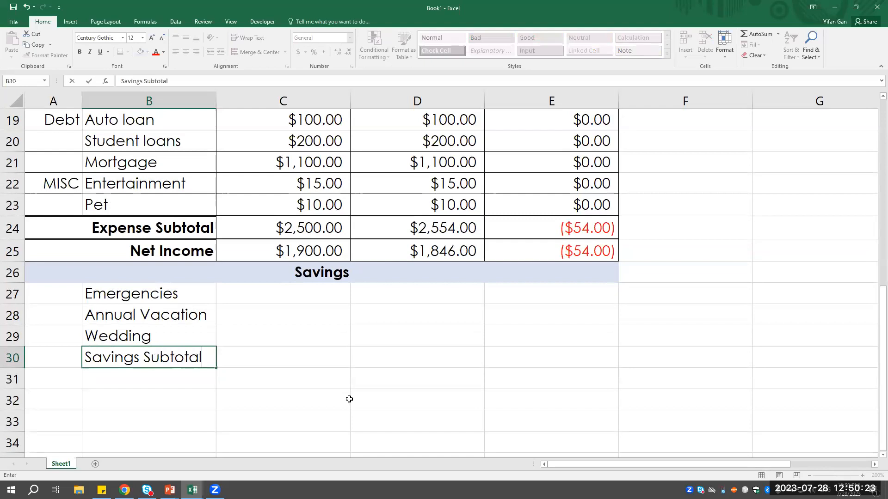
{"action": "key", "text": "Return"}
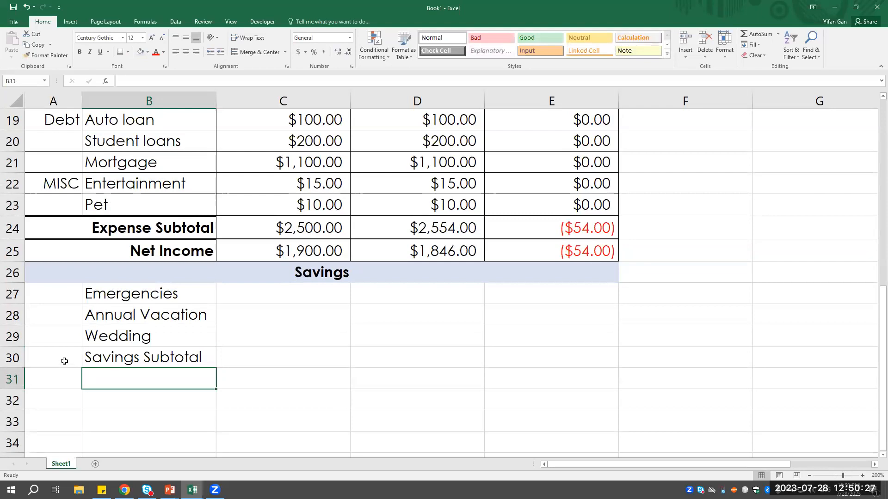
- Merge A30:B30 and make the Savings Subtotal label right-aligned and bold
{"action": "left_click_drag", "start_coordinate": [62, 361], "coordinate": [186, 357]}
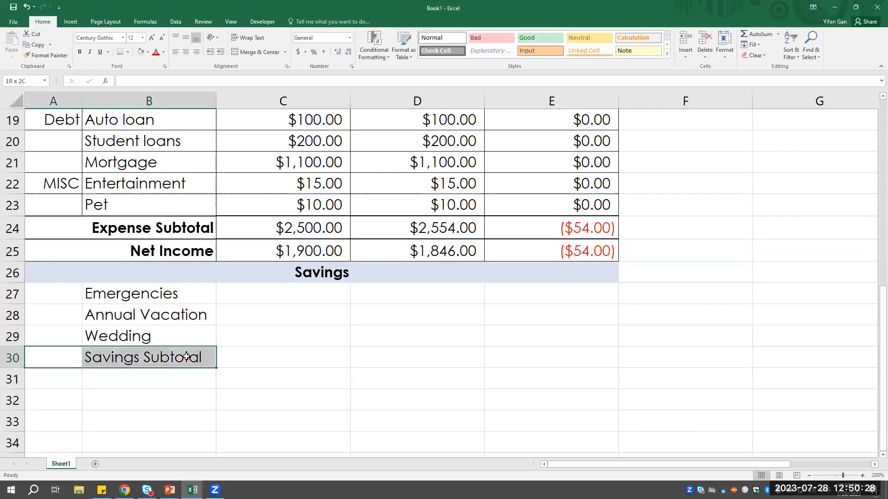
{"action": "left_click", "coordinate": [247, 50]}
{"action": "left_click", "coordinate": [196, 52]}
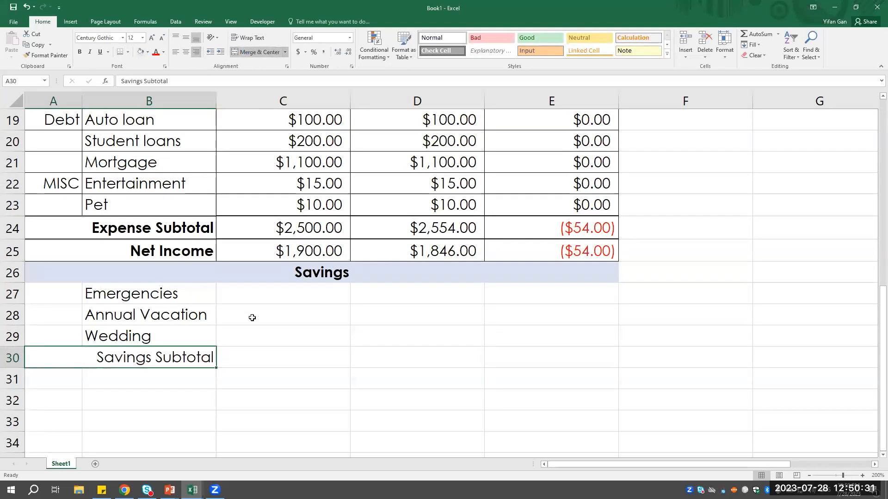
{"action": "left_click", "coordinate": [80, 52]}
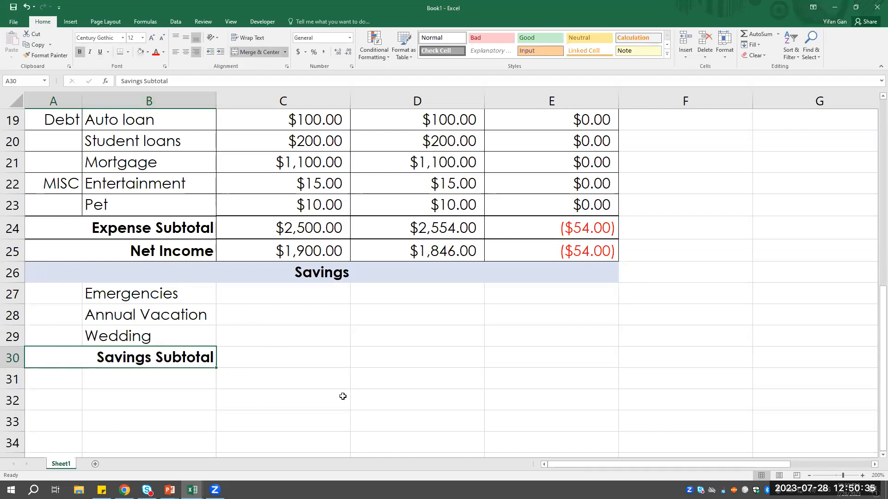
- Add a thick bottom border to the Savings heading and a double bottom border to the Wedding row across A29:E29
{"action": "left_click", "coordinate": [337, 275]}
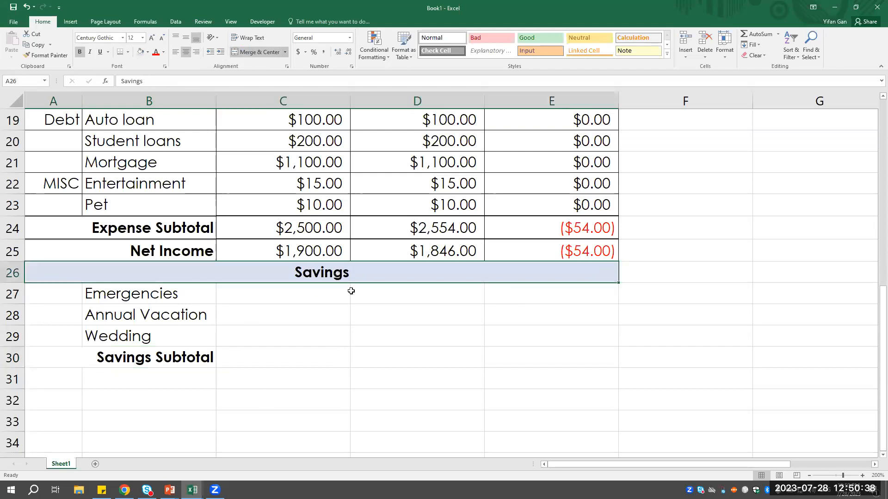
{"action": "left_click", "coordinate": [129, 52]}
{"action": "left_click", "coordinate": [184, 176]}
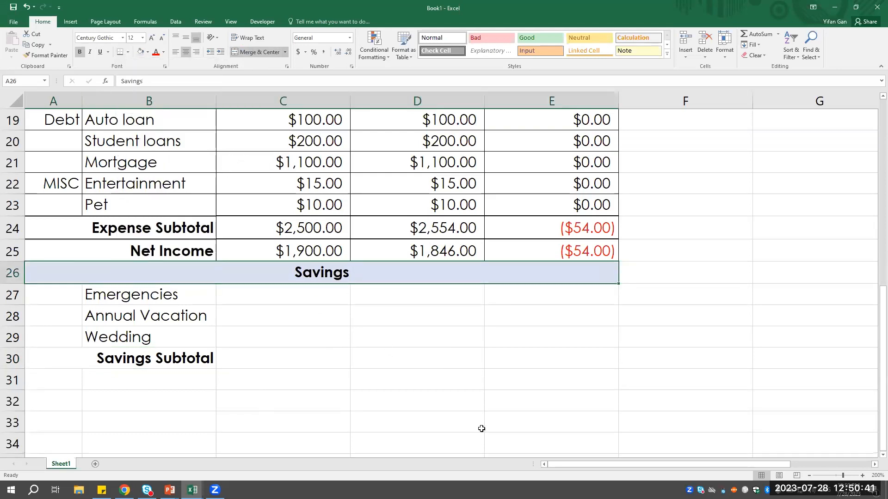
{"action": "left_click", "coordinate": [319, 376]}
{"action": "left_click_drag", "start_coordinate": [66, 337], "coordinate": [526, 328]}
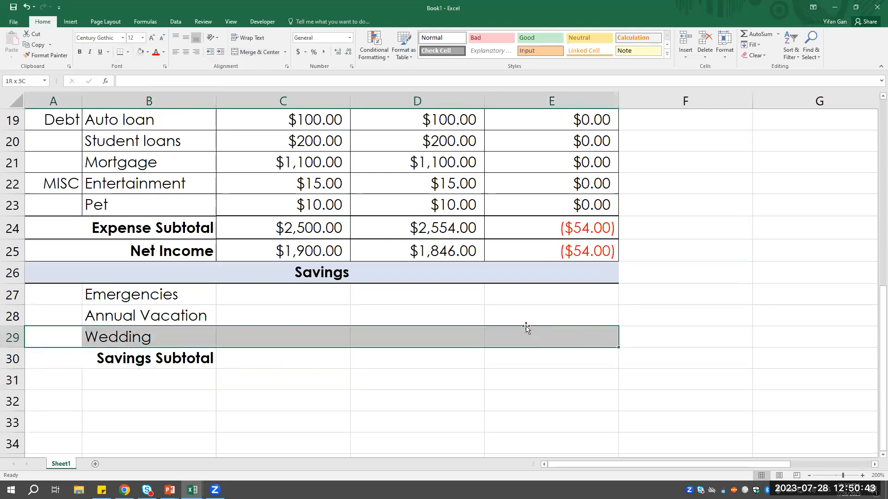
{"action": "left_click", "coordinate": [128, 52]}
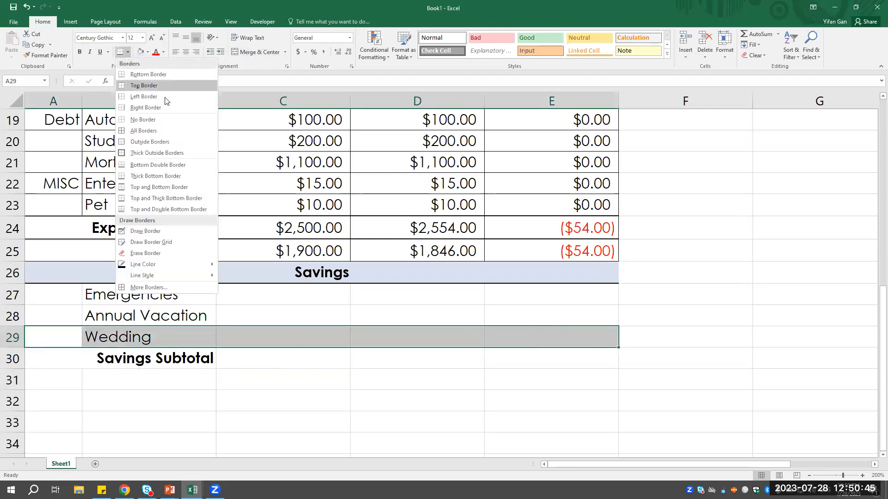
{"action": "left_click", "coordinate": [185, 165]}
{"action": "left_click", "coordinate": [278, 360]}
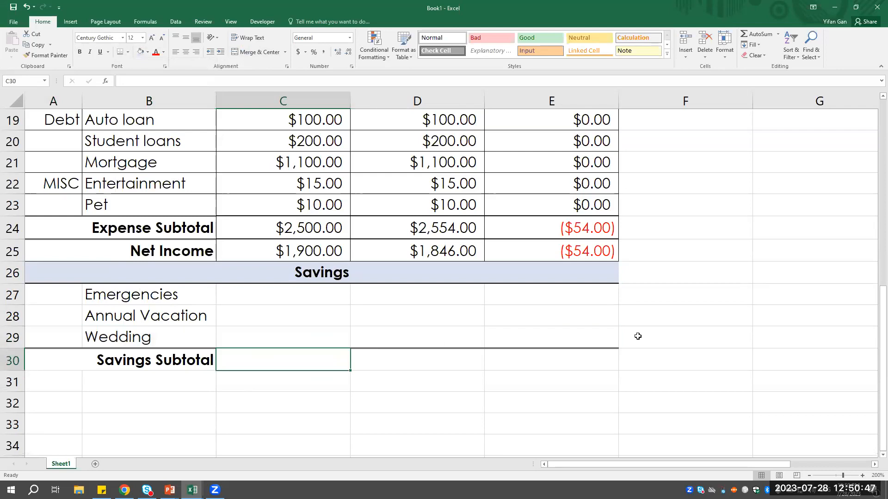
{"action": "left_click", "coordinate": [370, 300]}
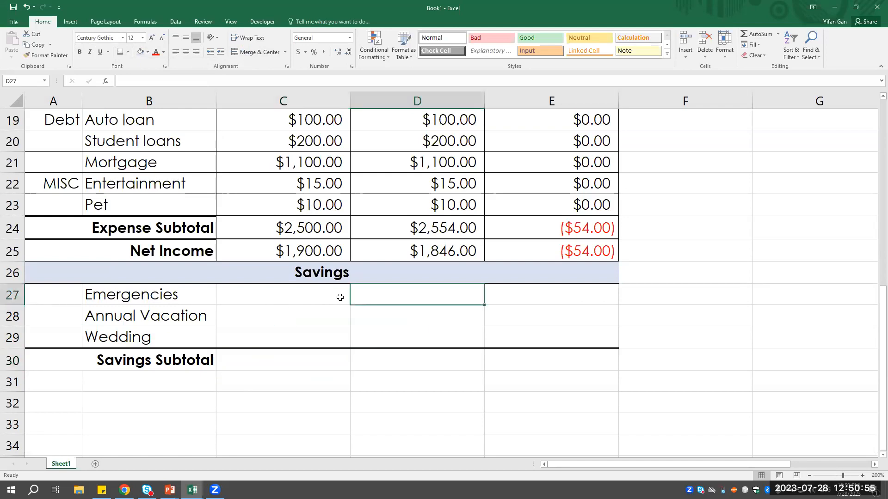
{"action": "left_click_drag", "start_coordinate": [262, 302], "coordinate": [263, 345]}
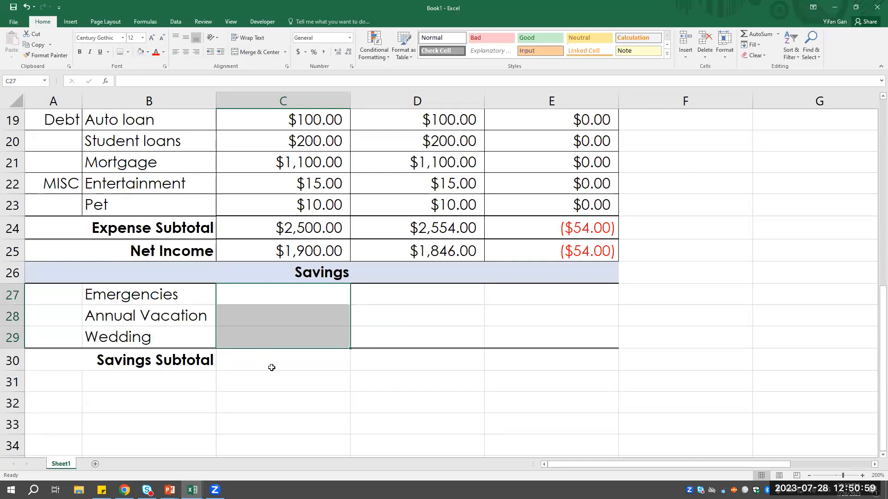
- Total the first savings amount column in C30 with the formula =SUM(C27:C29)
{"action": "left_click", "coordinate": [273, 364]}
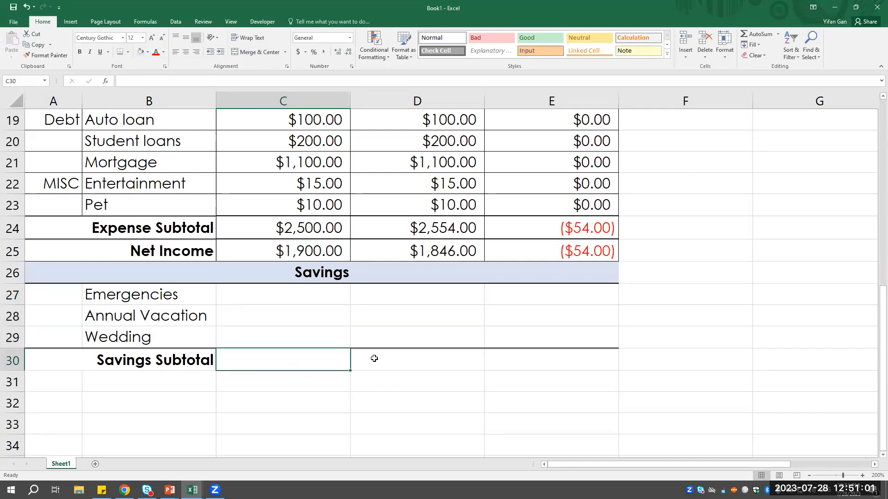
{"action": "type", "text": "="}
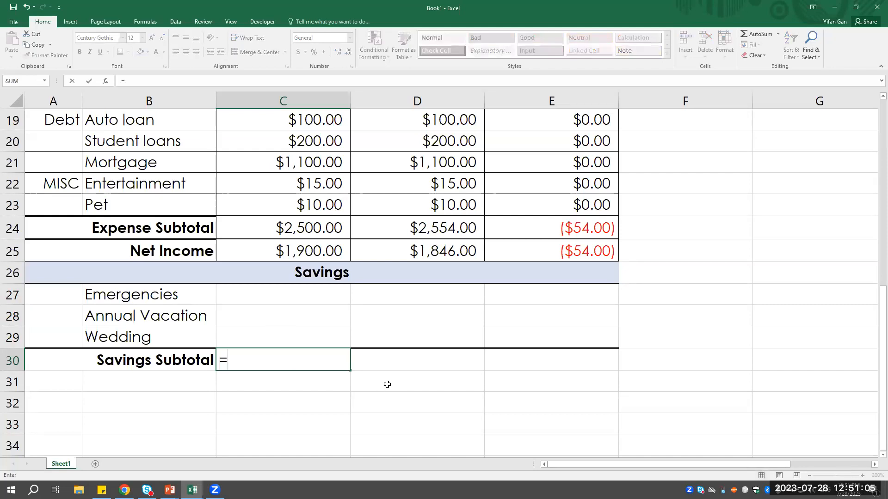
{"action": "type", "text": "SUM"}
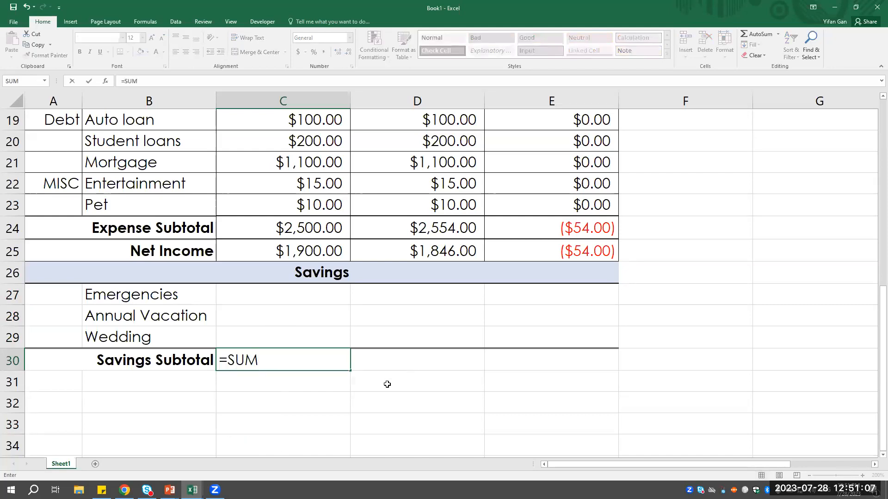
{"action": "left_click_drag", "start_coordinate": [315, 300], "coordinate": [307, 335]}
{"action": "left_click", "coordinate": [296, 359]}
{"action": "double_click", "coordinate": [303, 359]}
{"action": "key", "text": "BackSpace"}
{"action": "key", "text": "BackSpace"}
{"action": "key", "text": "BackSpace"}
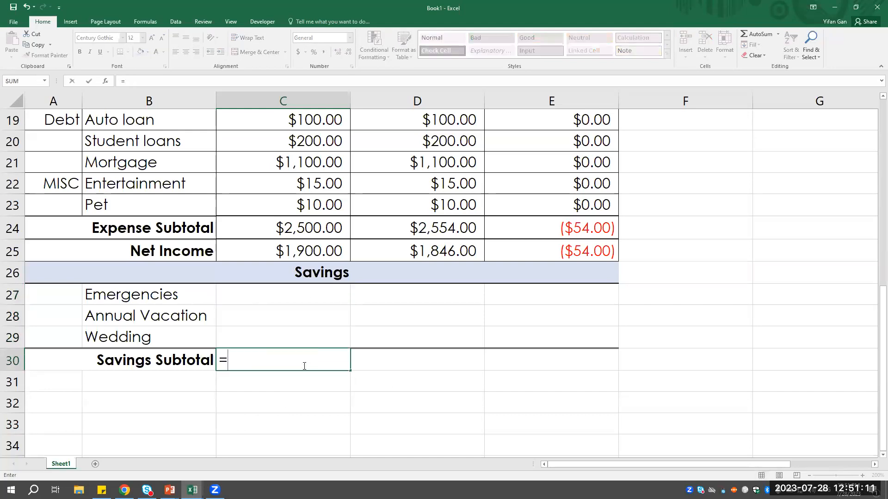
{"action": "type", "text": "sum("}
{"action": "left_click_drag", "start_coordinate": [293, 293], "coordinate": [292, 337]}
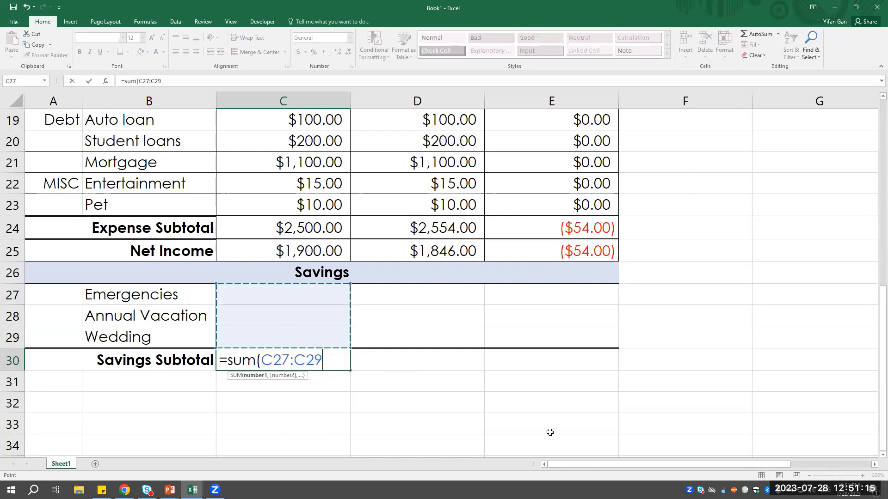
{"action": "type", "text": ")"}
{"action": "key", "text": "Return"}
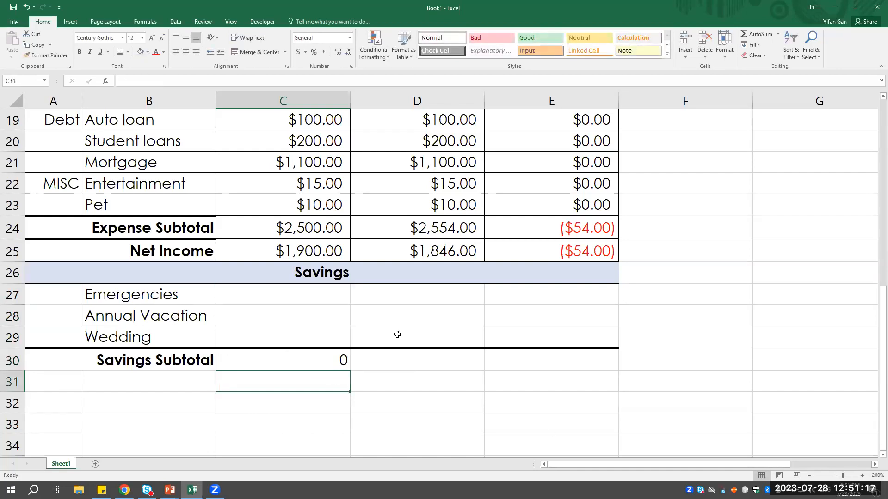
- Fill the Savings Subtotal formula from C30 across to D30
{"action": "left_click", "coordinate": [340, 358]}
{"action": "left_click_drag", "start_coordinate": [352, 369], "coordinate": [449, 367]}
{"action": "left_click_drag", "start_coordinate": [536, 365], "coordinate": [581, 364]}
{"action": "left_click_drag", "start_coordinate": [455, 363], "coordinate": [458, 365]}
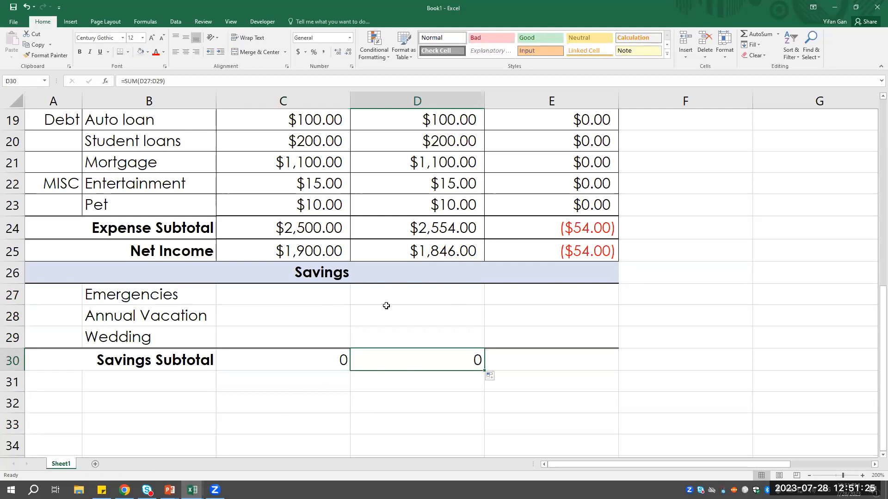
- Calculate the Savings Subtotal difference in E30 with the formula =C30-D30
{"action": "left_click", "coordinate": [559, 296]}
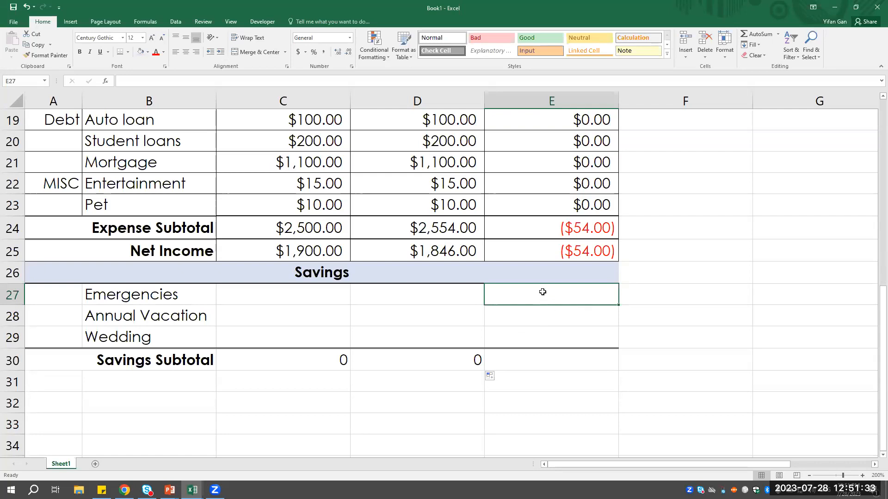
{"action": "left_click", "coordinate": [545, 320]}
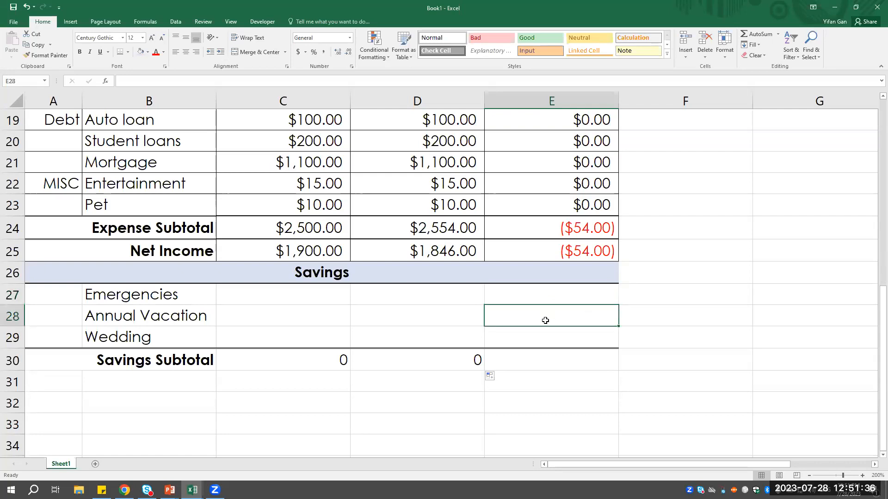
{"action": "left_click", "coordinate": [563, 359]}
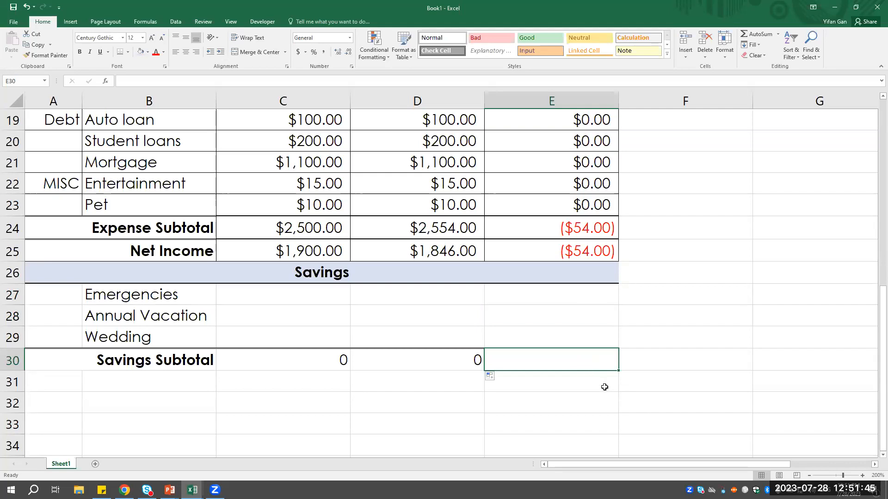
{"action": "type", "text": "=C"}
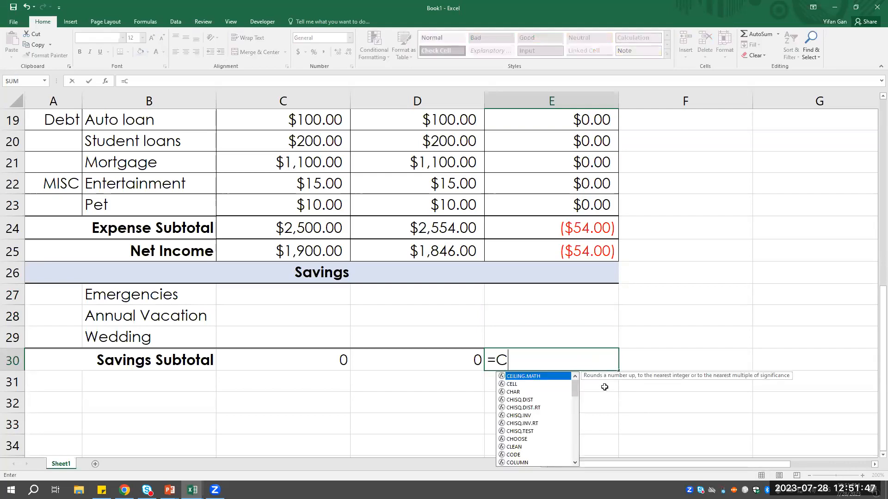
{"action": "type", "text": "30-D30"}
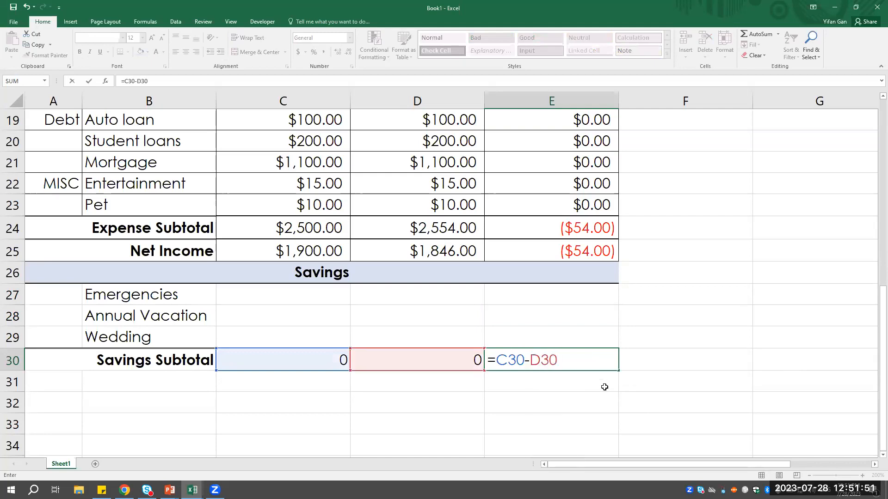
{"action": "key", "text": "Return"}
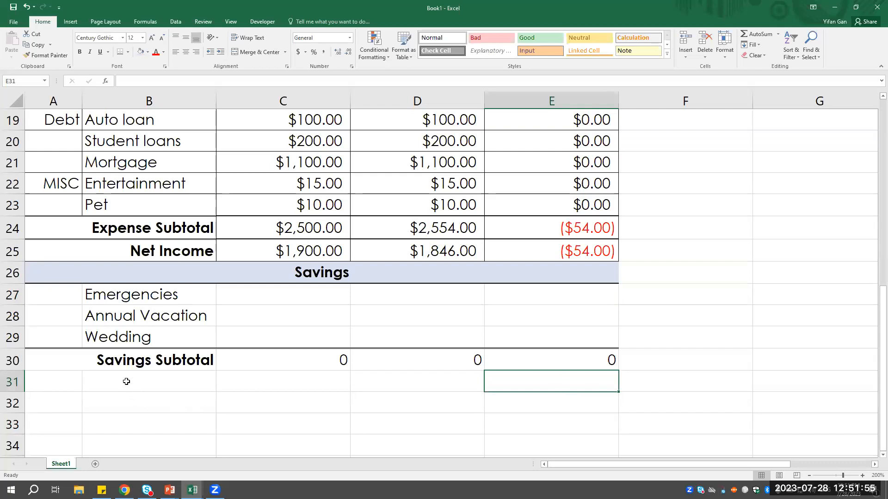
- Enter the label Discretionary Fund in B31, below Savings Subtotal
{"action": "left_click", "coordinate": [150, 387]}
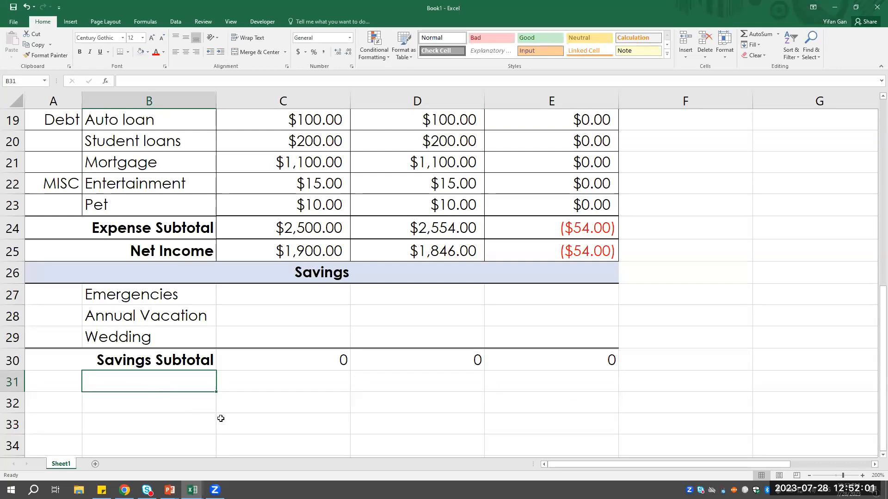
{"action": "type", "text": "dS"}
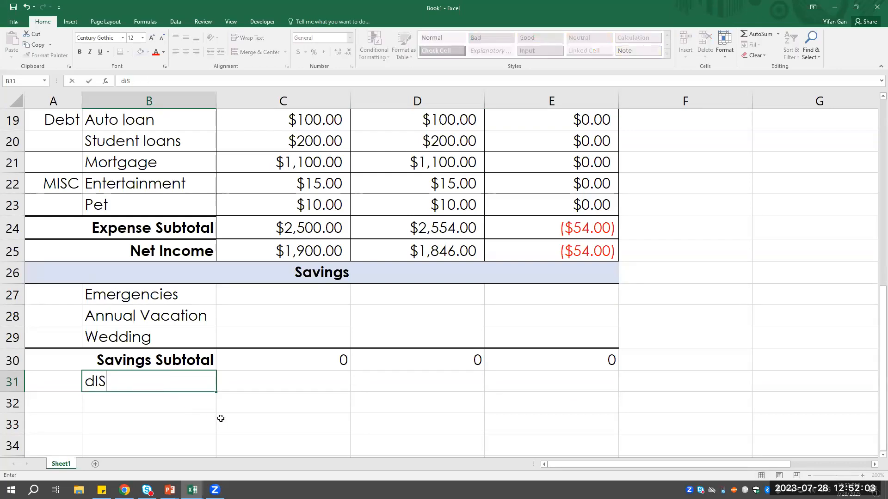
{"action": "key", "text": "BackSpace"}
{"action": "key", "text": "BackSpace"}
{"action": "type", "text": "Discretionary Fund"}
{"action": "key", "text": "Tab"}
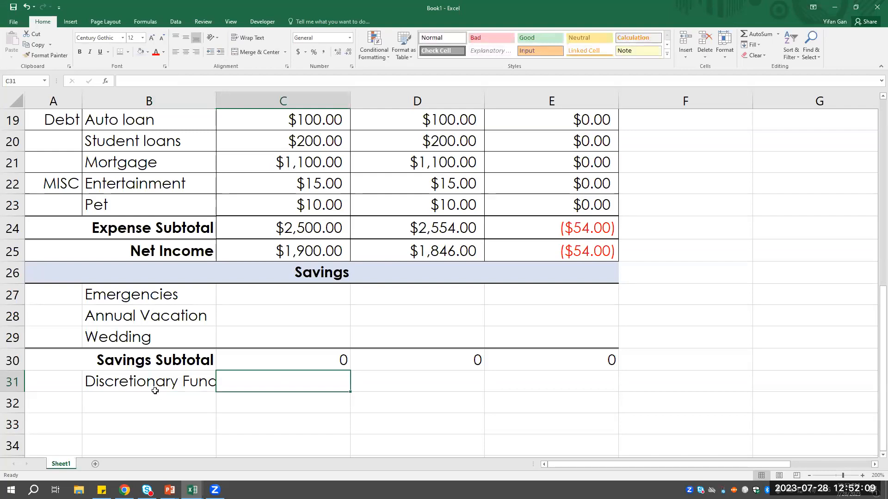
- Merge A31:B31 and make the Discretionary Fund label bold and right-aligned
{"action": "left_click_drag", "start_coordinate": [53, 382], "coordinate": [152, 382]}
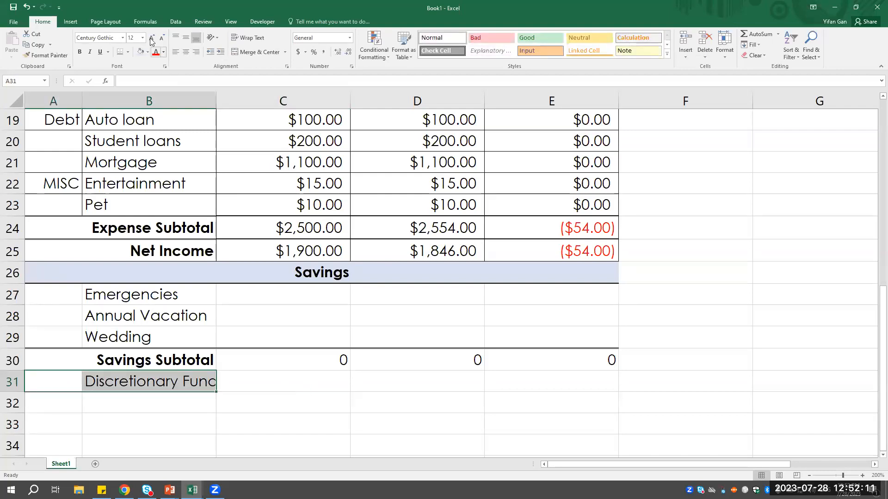
{"action": "left_click", "coordinate": [258, 54]}
{"action": "left_click", "coordinate": [79, 52]}
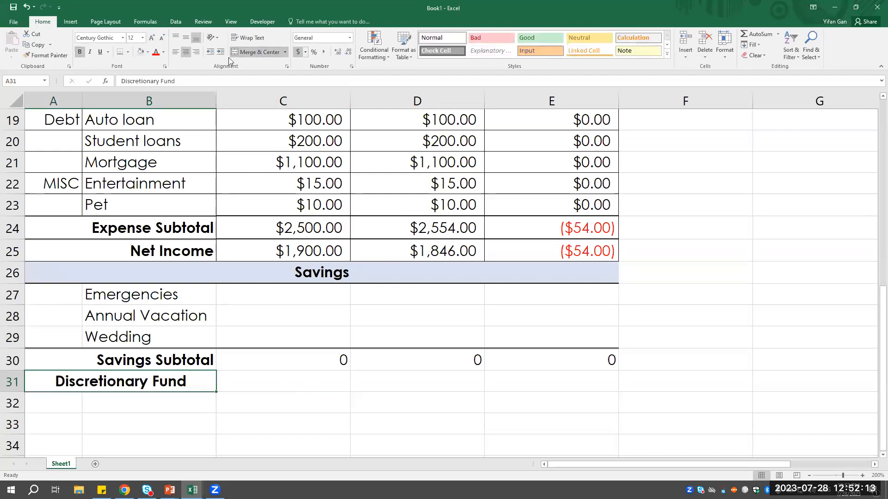
{"action": "left_click", "coordinate": [197, 53]}
- Calculate the Discretionary Fund in C31 with the formula =C25-C30 and fill it across to D31
{"action": "left_click", "coordinate": [328, 380]}
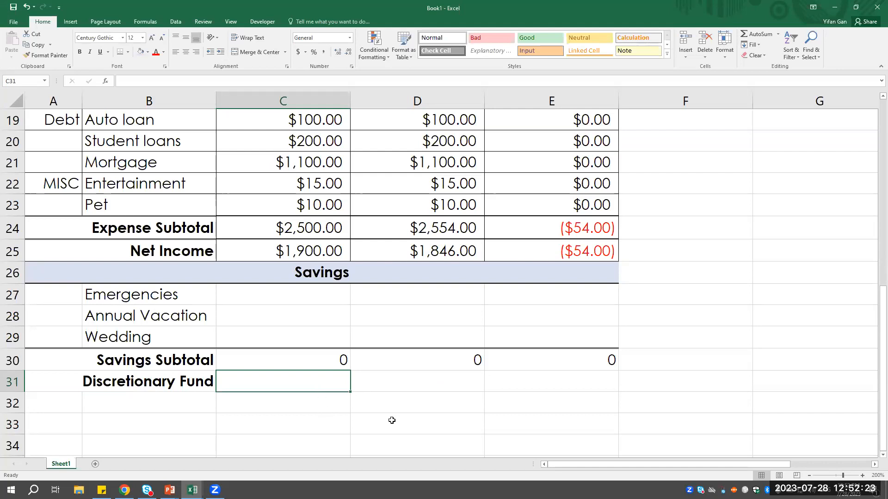
{"action": "type", "text": "=C25"}
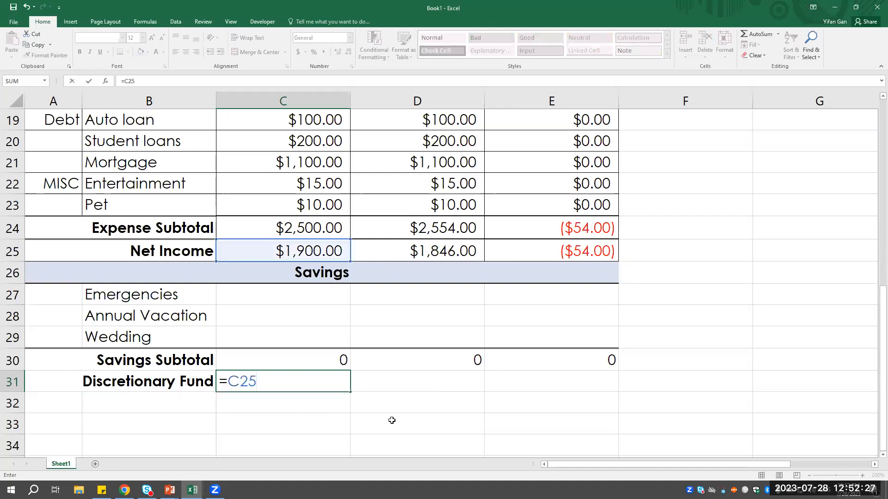
{"action": "type", "text": "-C"}
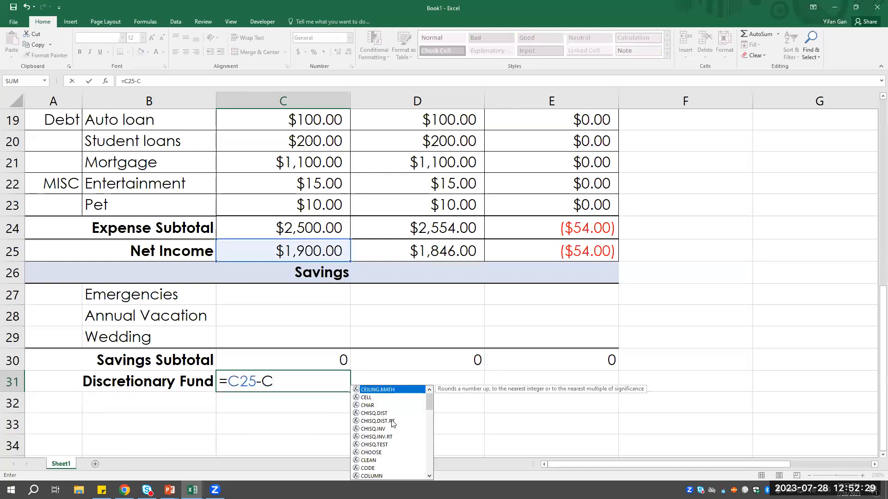
{"action": "type", "text": "30"}
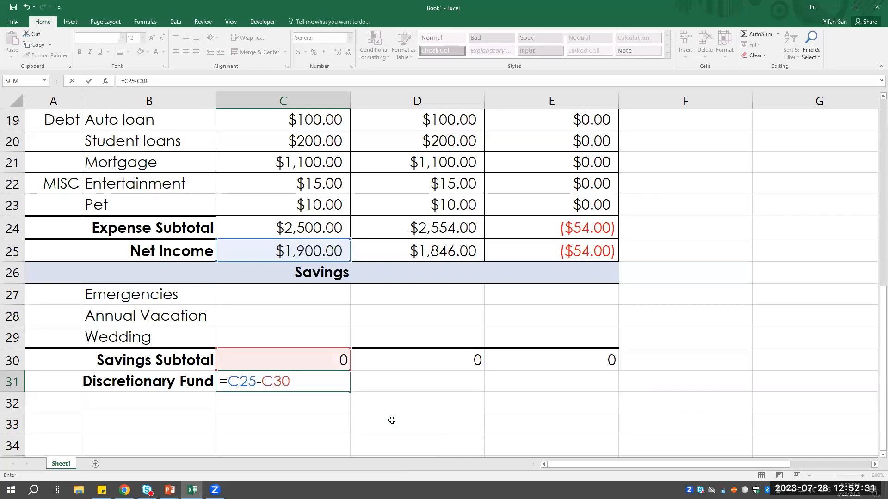
{"action": "key", "text": "Tab"}
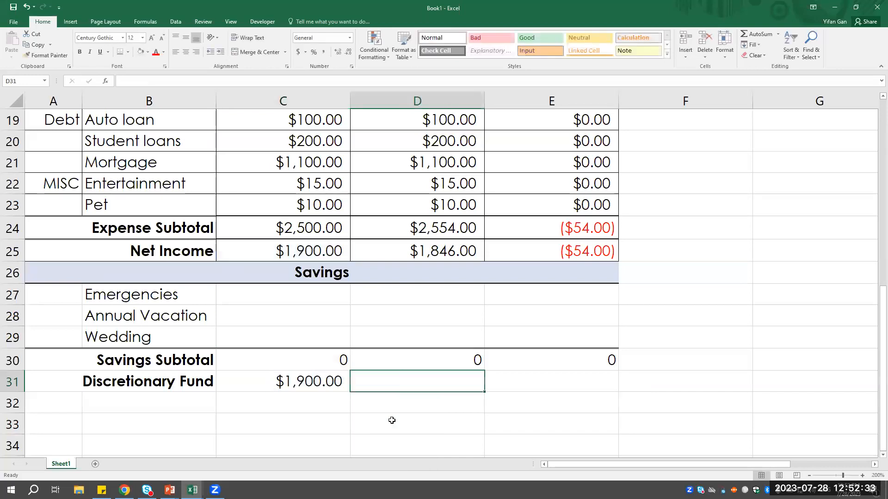
{"action": "left_click", "coordinate": [321, 387]}
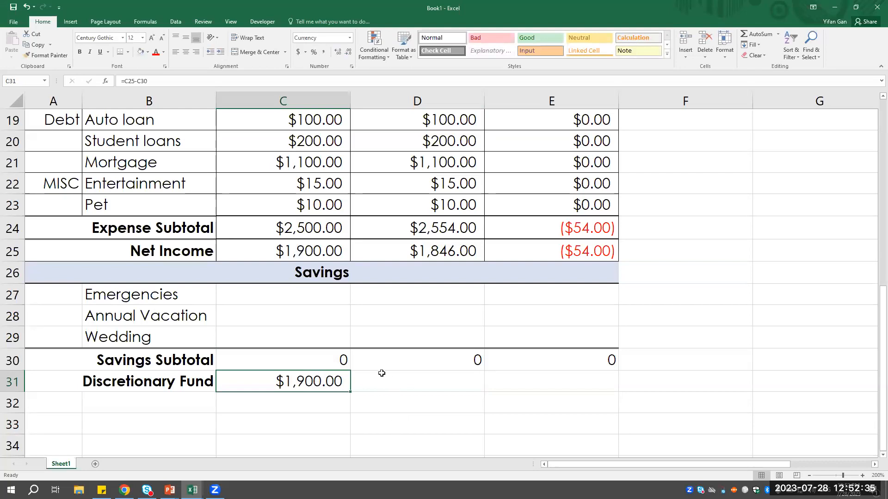
{"action": "left_click_drag", "start_coordinate": [350, 392], "coordinate": [478, 384]}
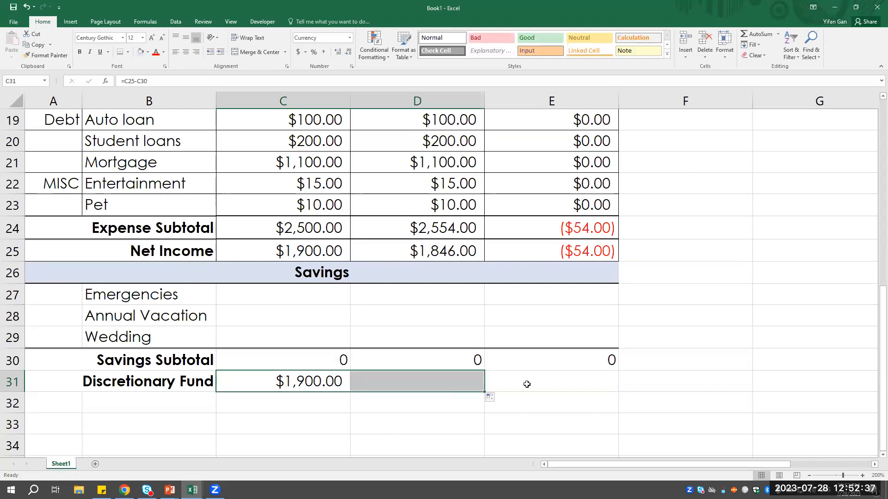
- Calculate the Discretionary Fund difference in E31 with the formula =D31-C31
{"action": "left_click", "coordinate": [531, 384]}
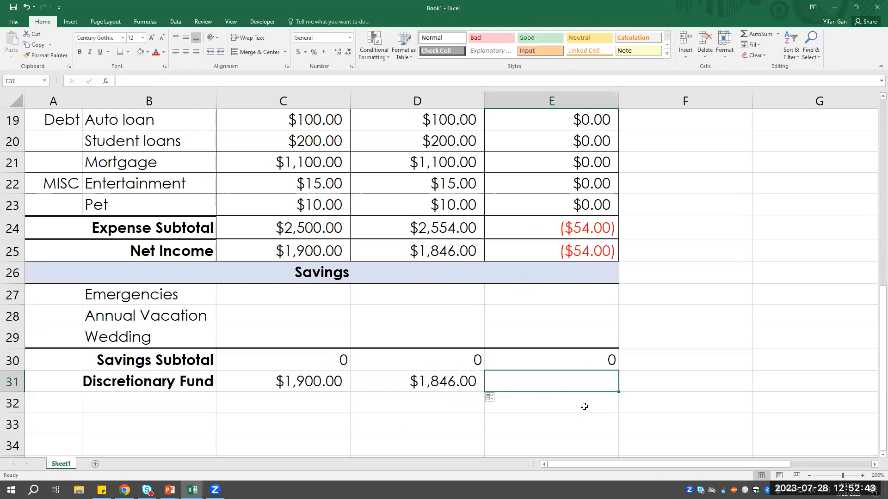
{"action": "type", "text": "=D"}
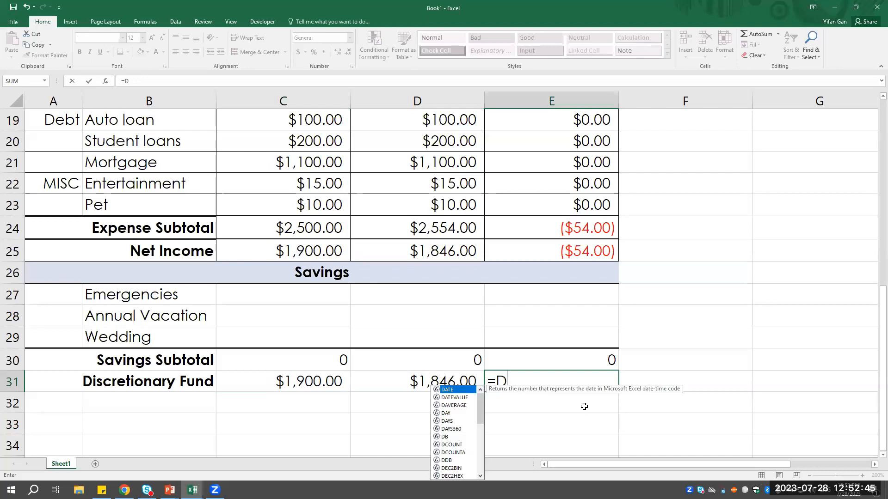
{"action": "type", "text": "31-C31"}
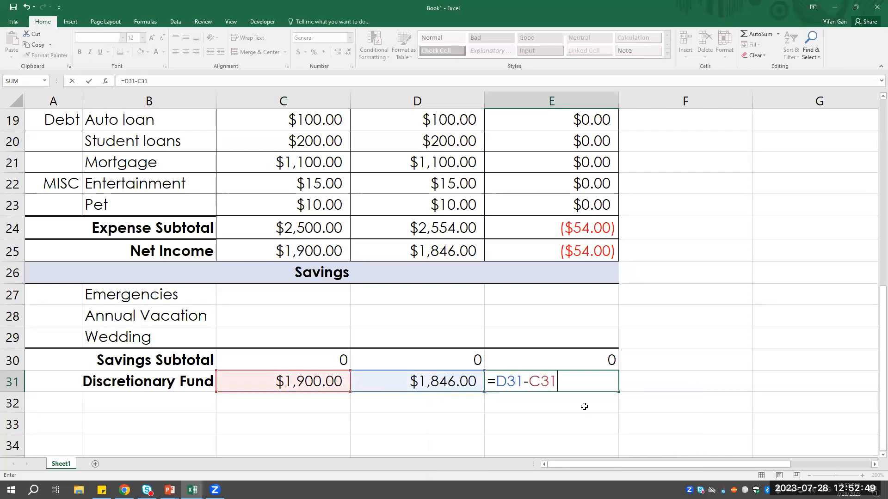
{"action": "key", "text": "Return"}
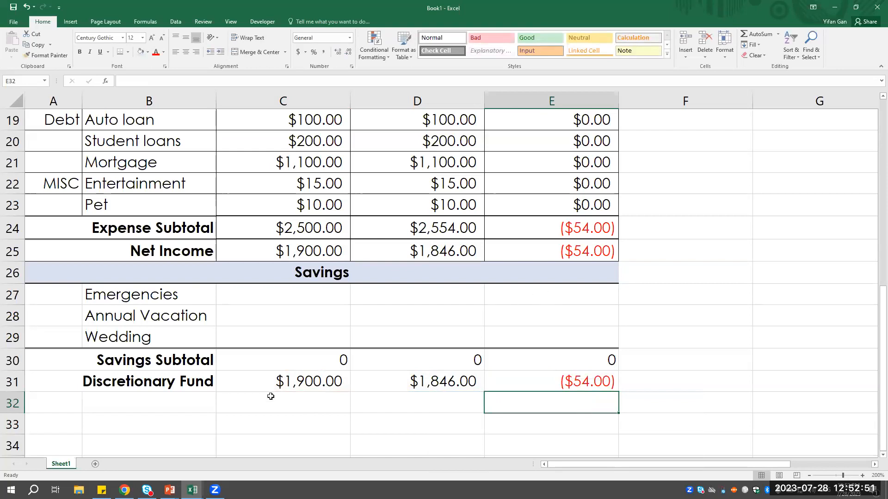
- Review the Savings Subtotal formula in C30, its source cells C27:C29, and the Discretionary Fund formula in C31
{"action": "left_click", "coordinate": [277, 367]}
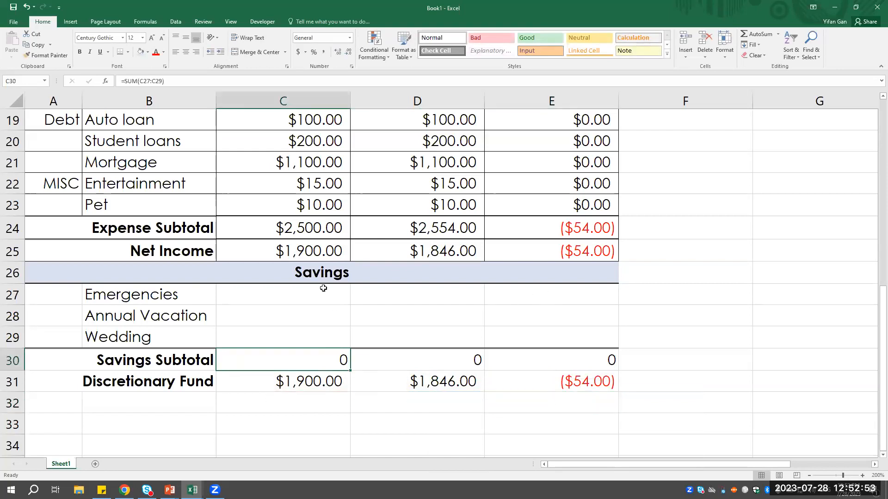
{"action": "left_click_drag", "start_coordinate": [324, 294], "coordinate": [321, 337]}
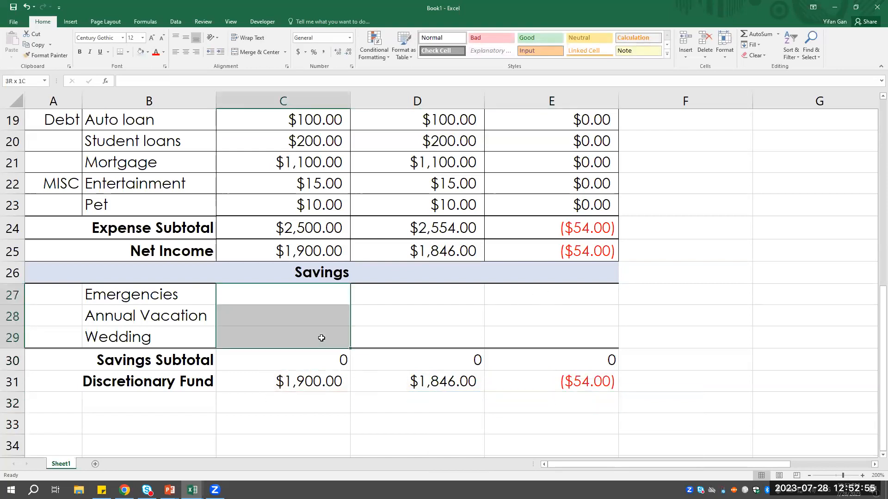
{"action": "left_click", "coordinate": [307, 365]}
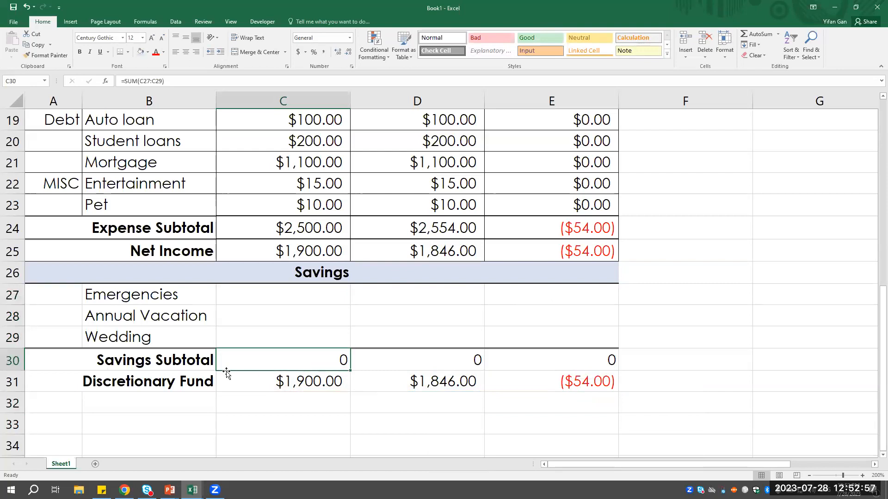
{"action": "left_click", "coordinate": [279, 244]}
{"action": "left_click", "coordinate": [274, 367]}
{"action": "left_click", "coordinate": [314, 387]}
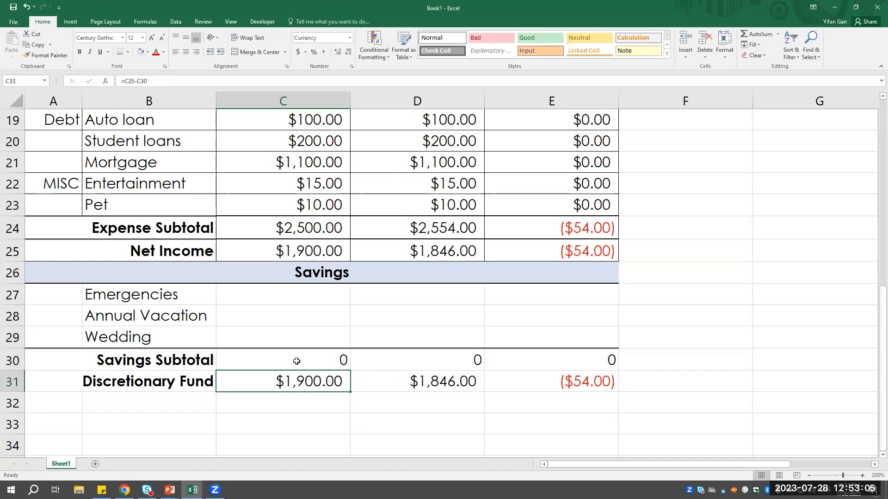
- Enter the savings budget amounts in C27:C29: 500 for Emergencies, 300 for Annual Vacation and 500 for Wedding
{"action": "left_click", "coordinate": [314, 295]}
{"action": "type", "text": "500"}
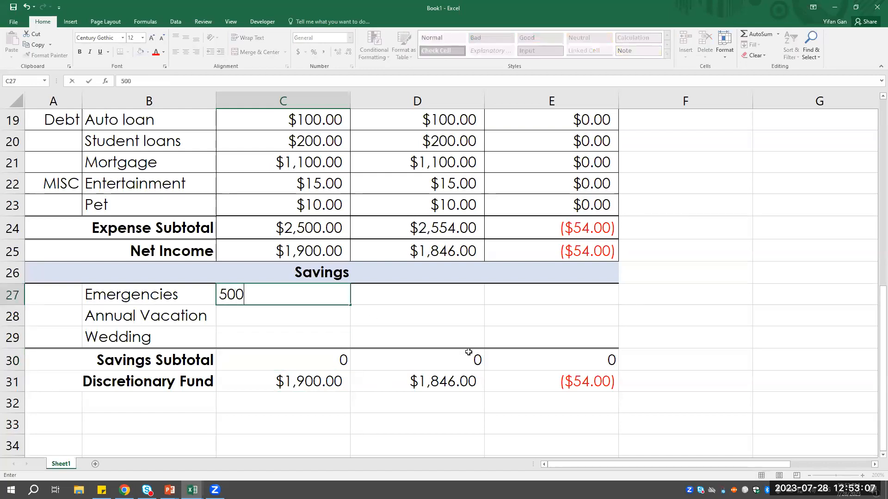
{"action": "key", "text": "Return"}
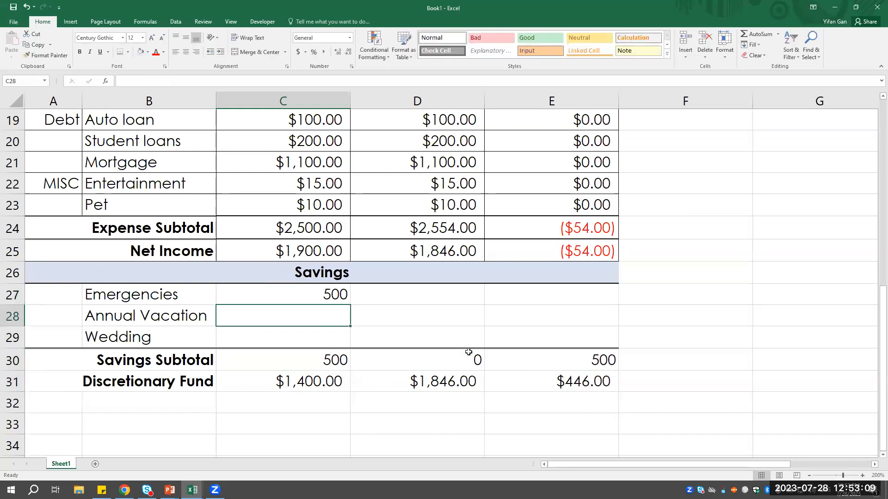
{"action": "type", "text": "300"}
{"action": "key", "text": "Return"}
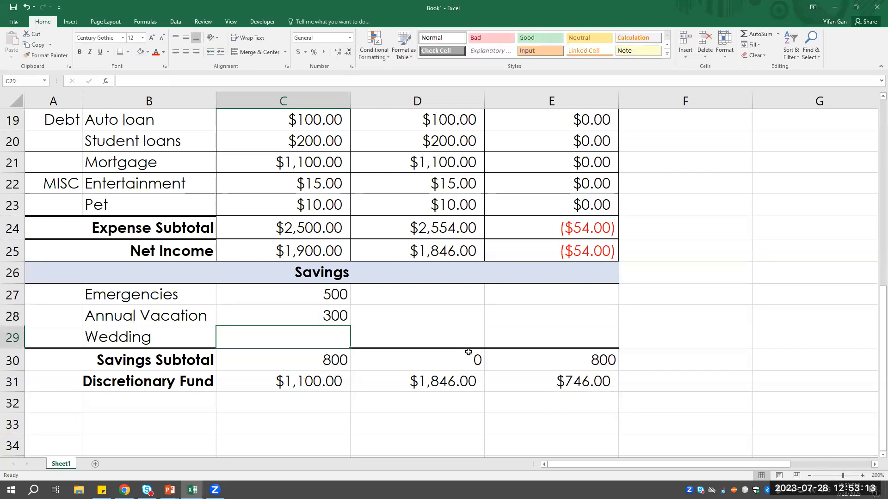
{"action": "type", "text": "500"}
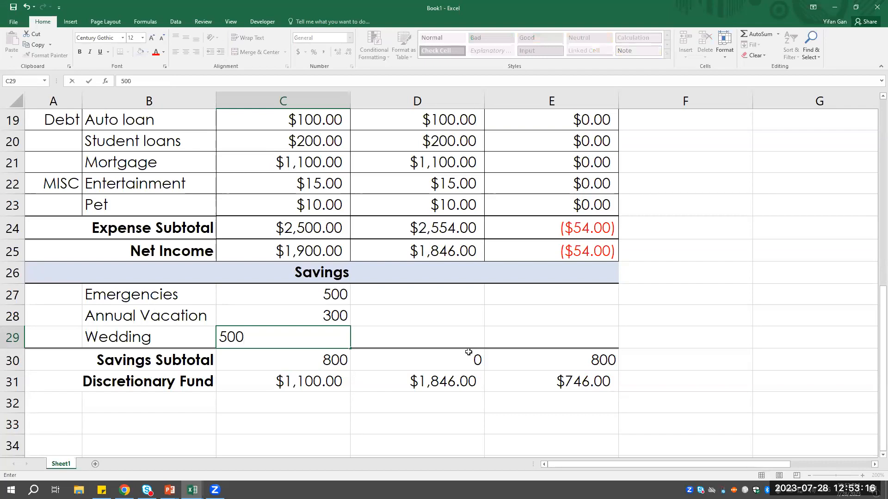
{"action": "key", "text": "Return"}
- Check the Net Income, Savings Subtotal and Discretionary Fund results in column C and the Savings Subtotal formula in D30
{"action": "left_click", "coordinate": [468, 353]}
{"action": "key", "text": "Left"}
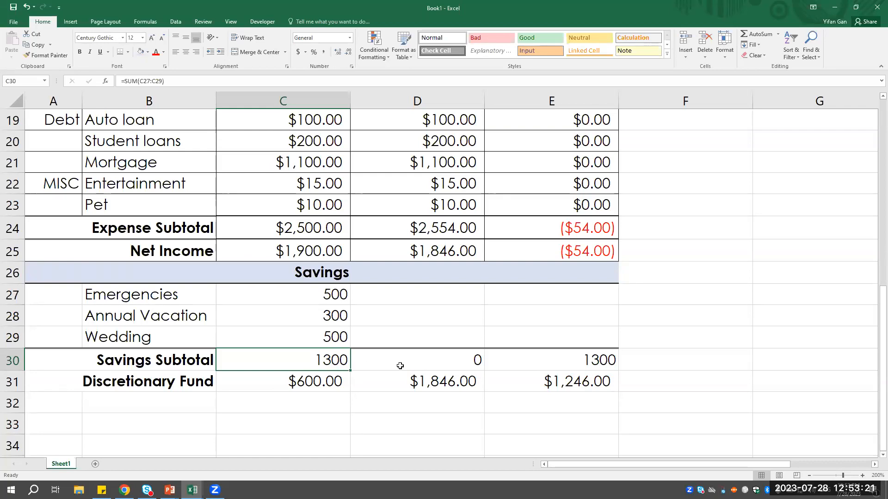
{"action": "left_click", "coordinate": [287, 252]}
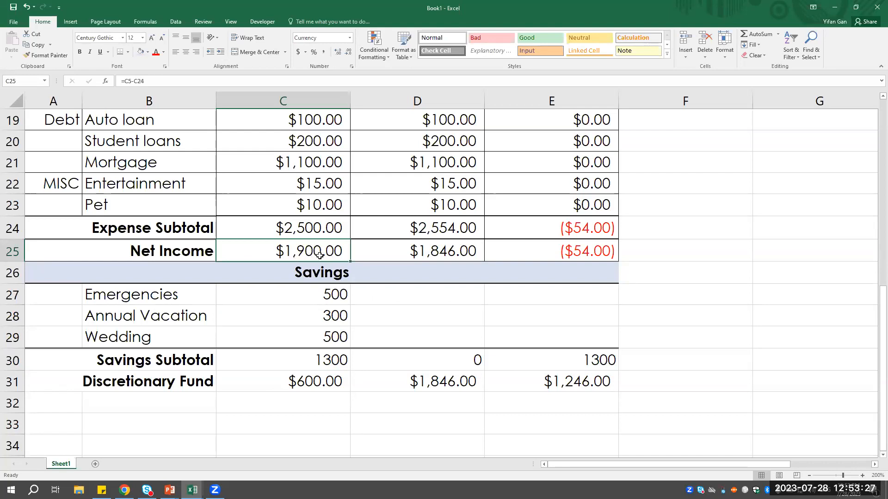
{"action": "left_click", "coordinate": [323, 363]}
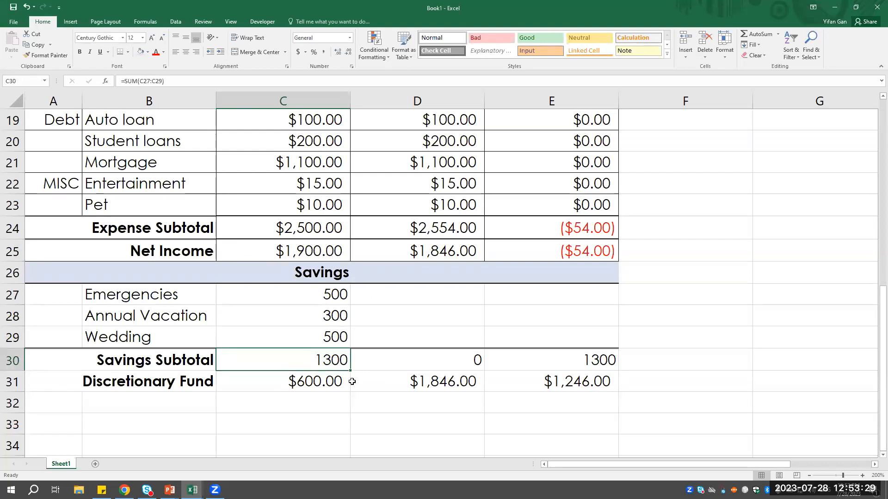
{"action": "left_click", "coordinate": [327, 383]}
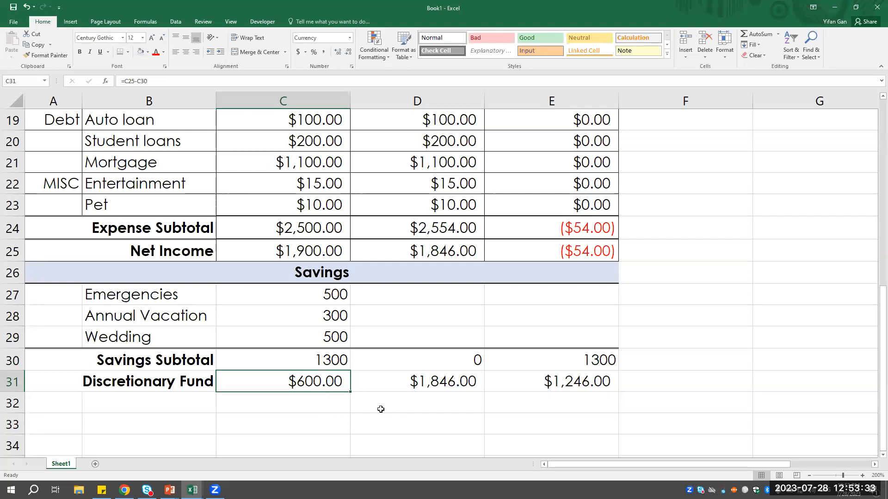
{"action": "left_click", "coordinate": [304, 357]}
{"action": "left_click", "coordinate": [399, 368]}
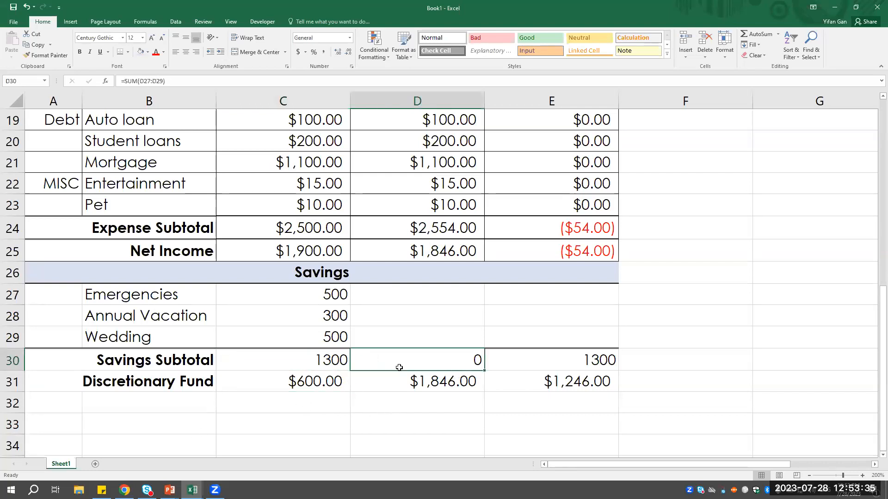
- Switch to the Simple Budget Sample workbook and examine the savings and expense amounts on the January 2023 sheet
{"action": "left_click", "coordinate": [193, 490]}
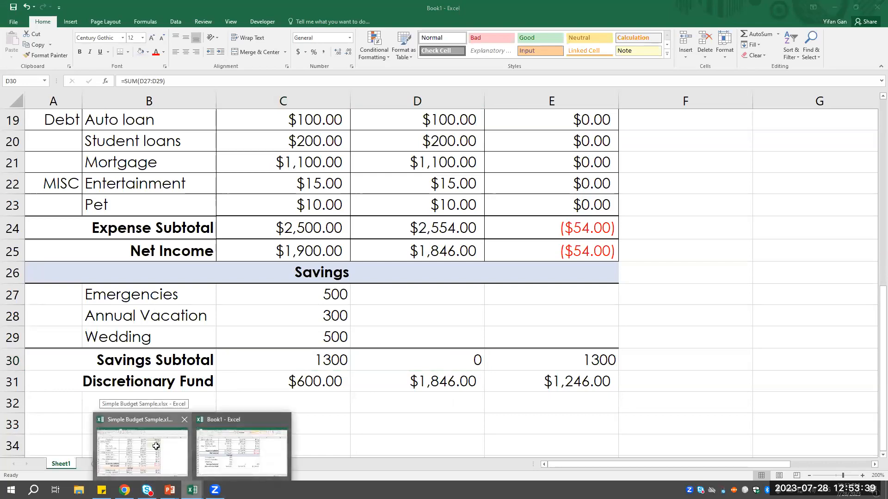
{"action": "left_click", "coordinate": [156, 446]}
{"action": "scroll", "coordinate": [525, 393], "scroll_direction": "down", "scroll_amount": 2}
{"action": "left_click", "coordinate": [351, 309]}
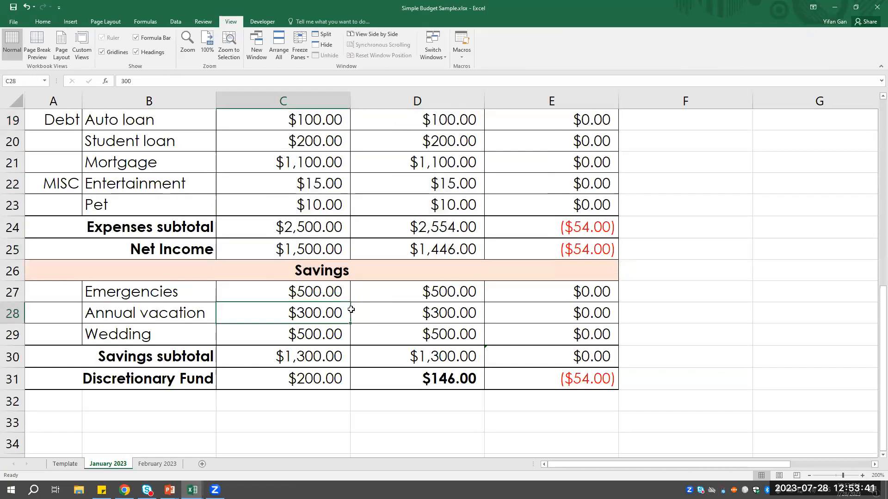
{"action": "left_click", "coordinate": [329, 333]}
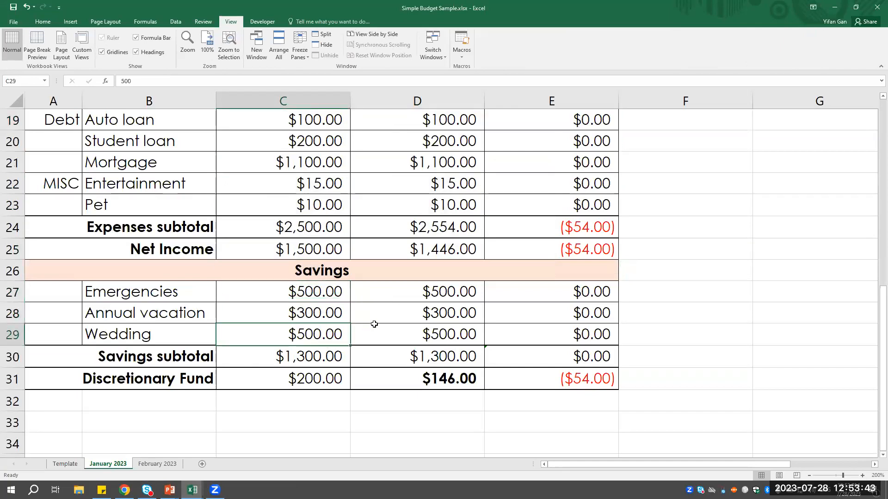
{"action": "scroll", "coordinate": [374, 324], "scroll_direction": "up", "scroll_amount": 2}
{"action": "scroll", "coordinate": [324, 310], "scroll_direction": "up", "scroll_amount": 2}
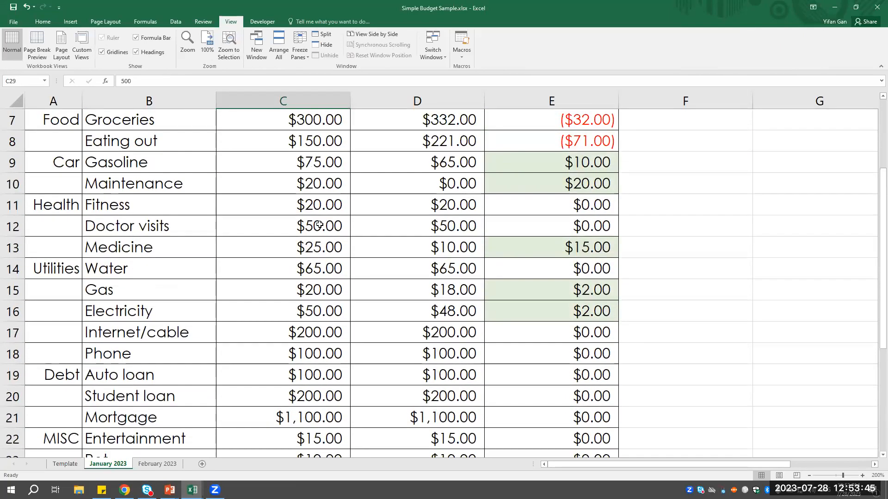
{"action": "scroll", "coordinate": [324, 259], "scroll_direction": "down", "scroll_amount": 2}
{"action": "scroll", "coordinate": [351, 287], "scroll_direction": "up", "scroll_amount": 3}
{"action": "scroll", "coordinate": [337, 225], "scroll_direction": "down", "scroll_amount": 6}
- Examine the sample's savings entries and its Discretionary Fund formulas in C31 and D31 alongside the rest of the budget
{"action": "left_click", "coordinate": [322, 228]}
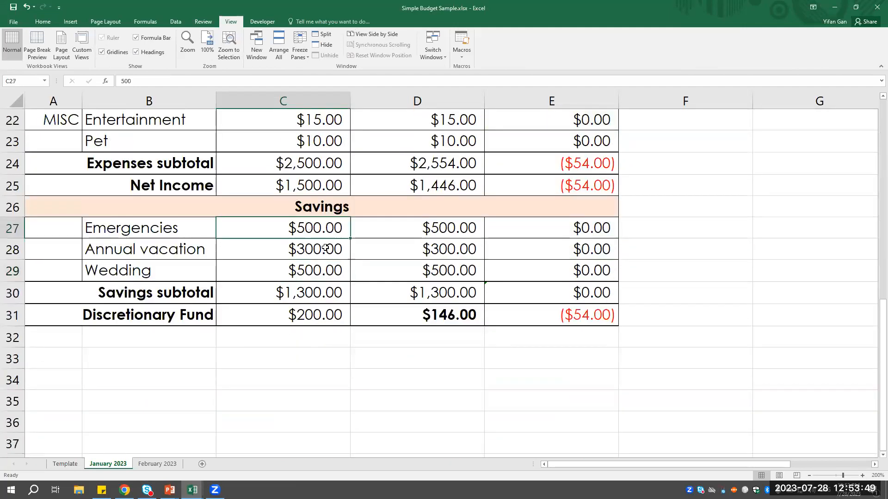
{"action": "left_click", "coordinate": [319, 268]}
{"action": "left_click", "coordinate": [332, 318]}
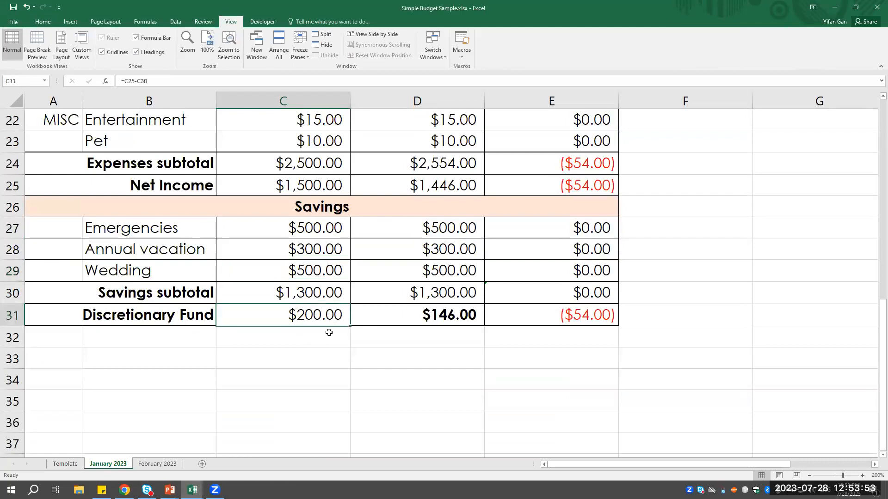
{"action": "left_click", "coordinate": [453, 319]}
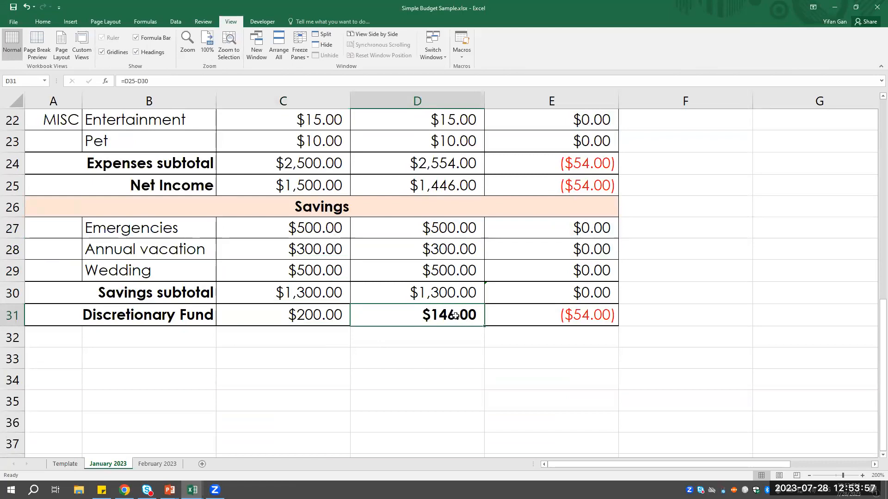
{"action": "left_click", "coordinate": [325, 329]}
{"action": "left_click", "coordinate": [473, 318]}
{"action": "scroll", "coordinate": [483, 323], "scroll_direction": "up", "scroll_amount": 7}
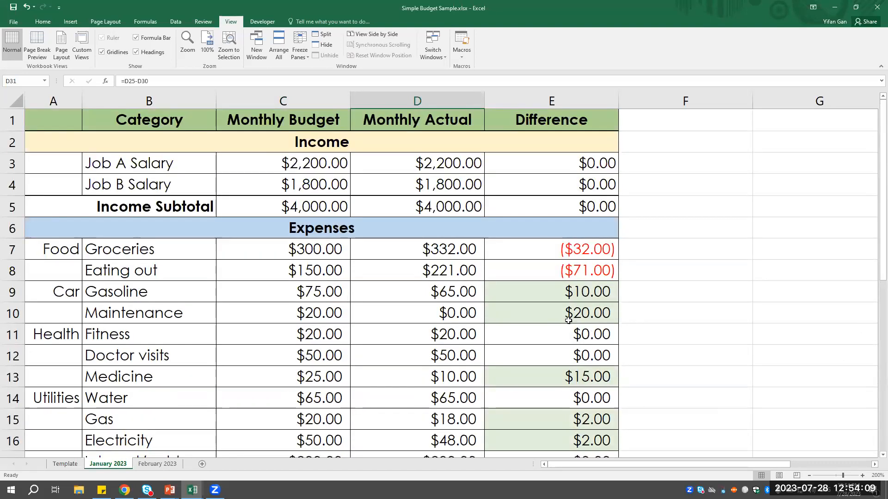
{"action": "scroll", "coordinate": [596, 324], "scroll_direction": "down", "scroll_amount": 5}
{"action": "scroll", "coordinate": [596, 329], "scroll_direction": "down", "scroll_amount": 3}
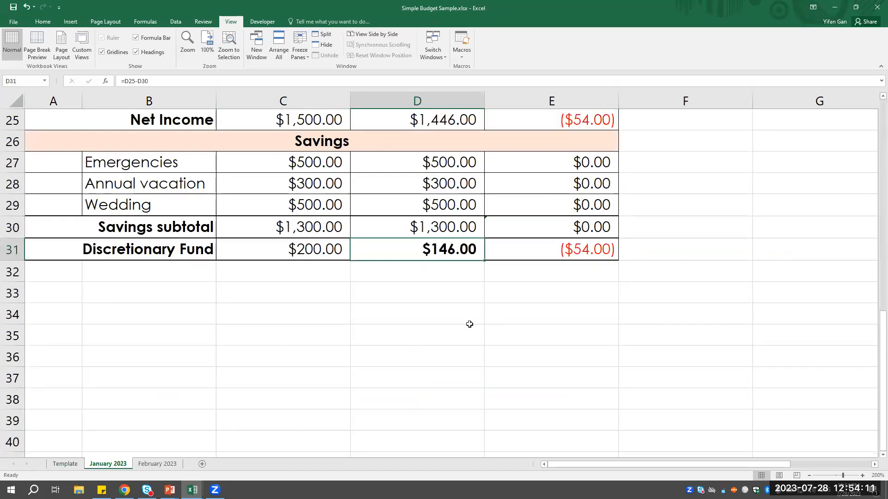
{"action": "scroll", "coordinate": [470, 321], "scroll_direction": "up", "scroll_amount": 3}
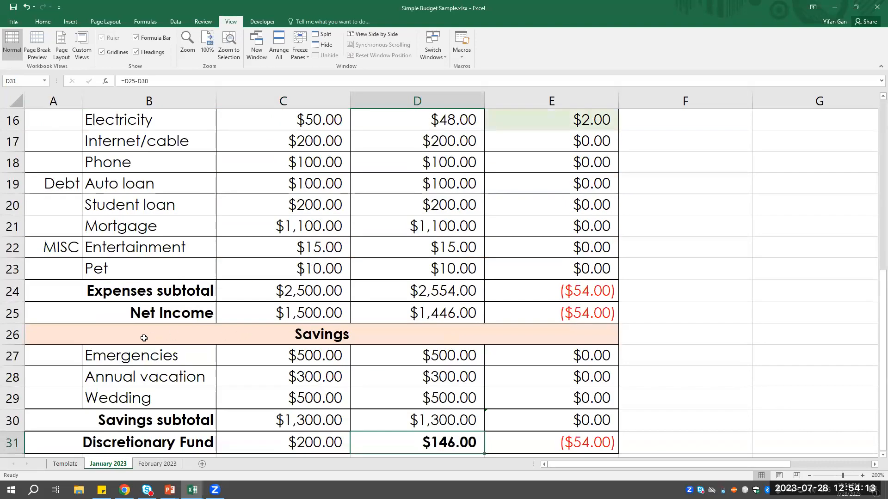
- Examine the sample's savings difference formulas in E27, E28 and E30 on the January 2023 sheet, alongside the expense differences
{"action": "mouse_move", "coordinate": [192, 491]}
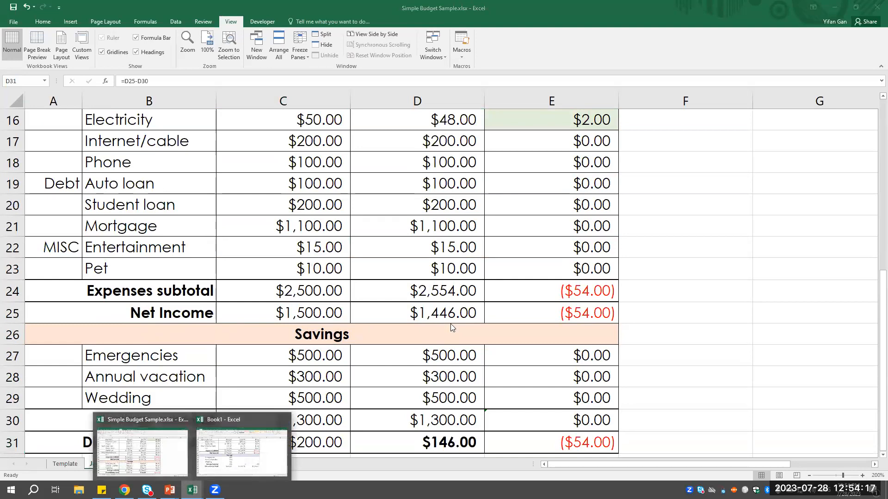
{"action": "left_click", "coordinate": [590, 355]}
{"action": "scroll", "coordinate": [560, 198], "scroll_direction": "up", "scroll_amount": 4}
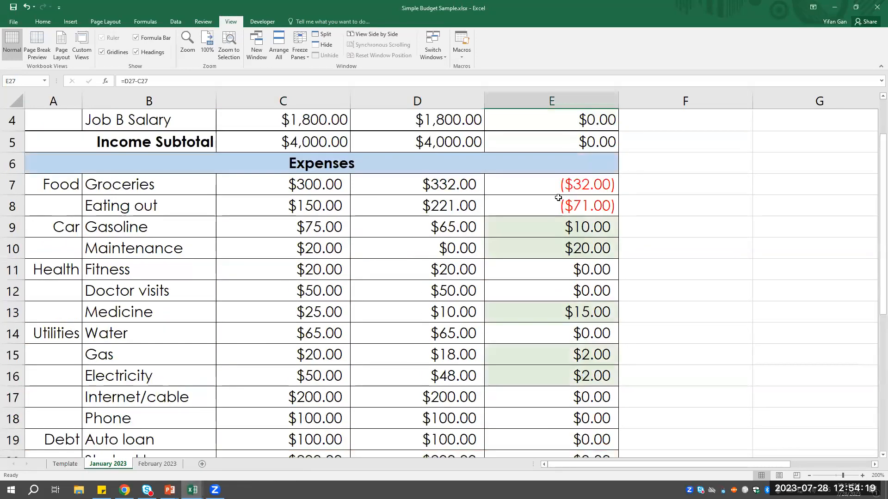
{"action": "scroll", "coordinate": [595, 296], "scroll_direction": "down", "scroll_amount": 3}
{"action": "scroll", "coordinate": [584, 311], "scroll_direction": "down", "scroll_amount": 2}
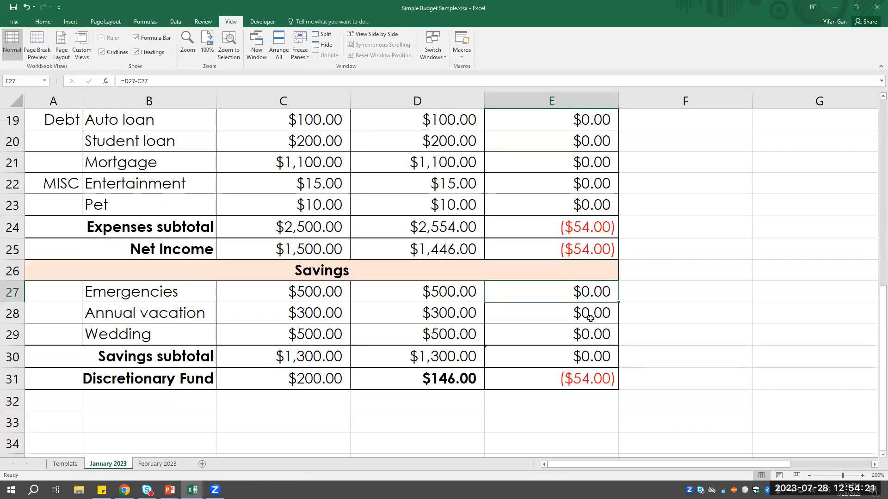
{"action": "left_click", "coordinate": [579, 317]}
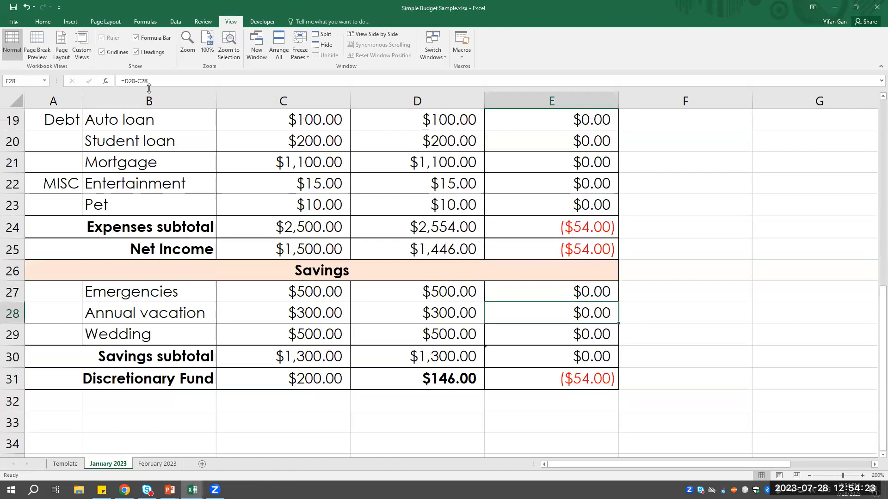
{"action": "left_click", "coordinate": [161, 78]}
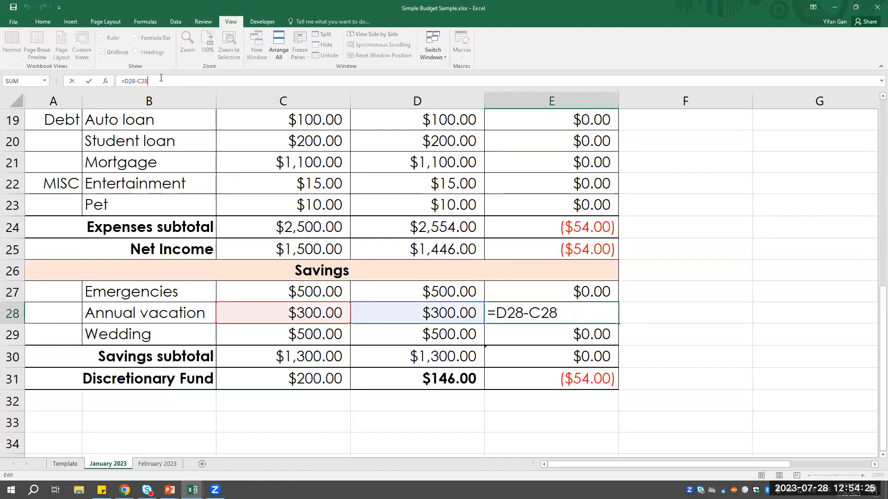
{"action": "key", "text": "Return"}
{"action": "left_click", "coordinate": [581, 312]}
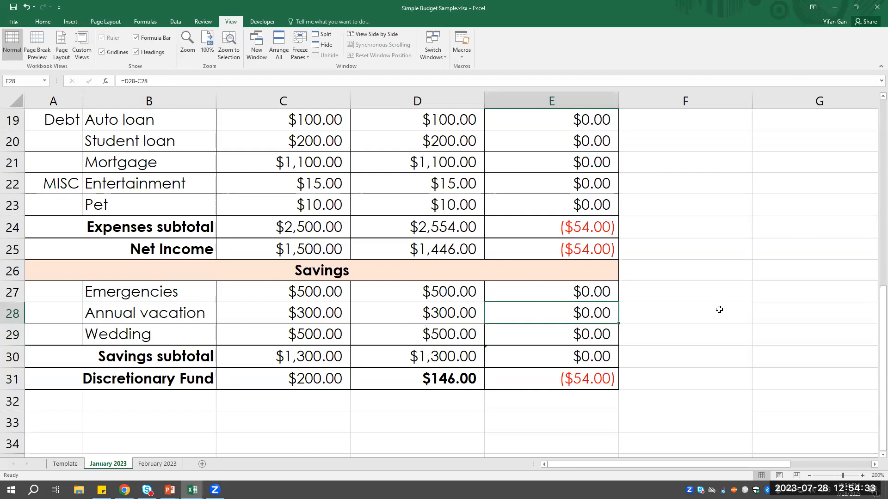
{"action": "left_click", "coordinate": [593, 348]}
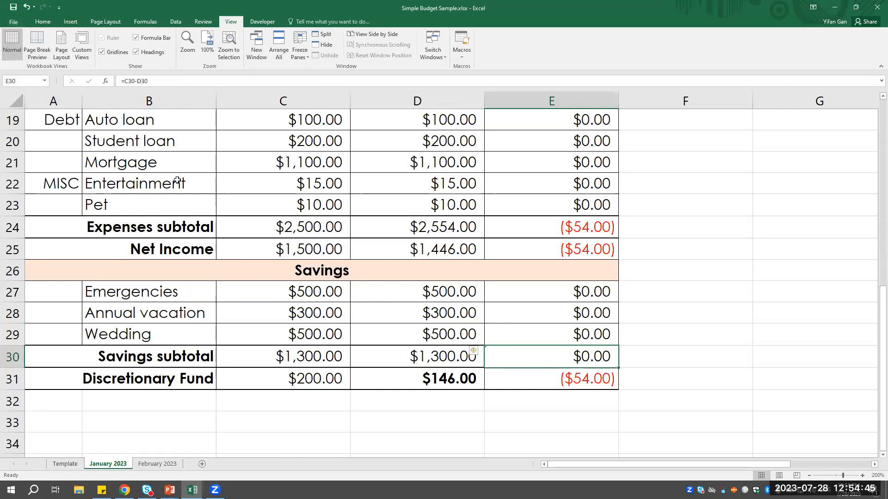
- Open the page for creating a new workbook and activate its online template search
{"action": "left_click", "coordinate": [17, 21]}
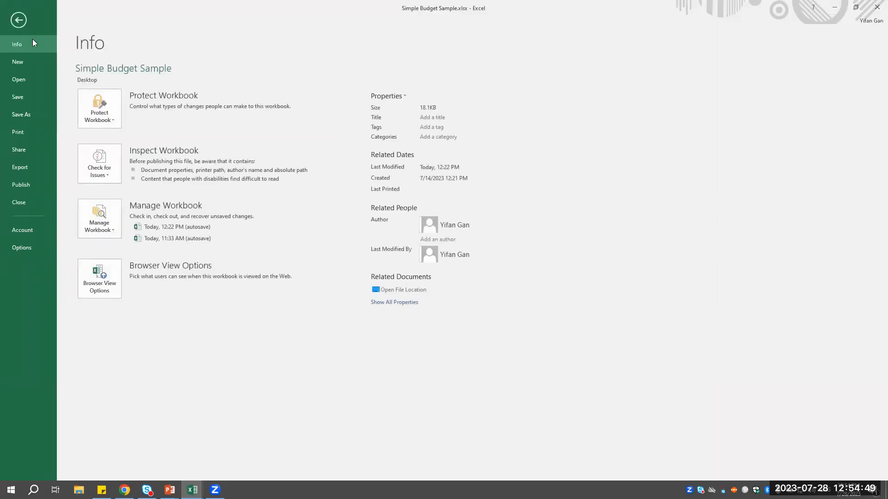
{"action": "left_click", "coordinate": [27, 66]}
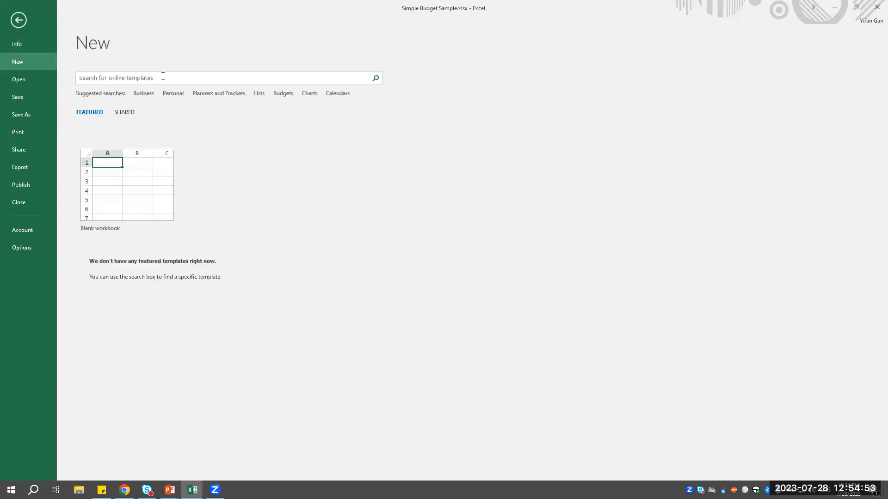
{"action": "left_click", "coordinate": [97, 78]}
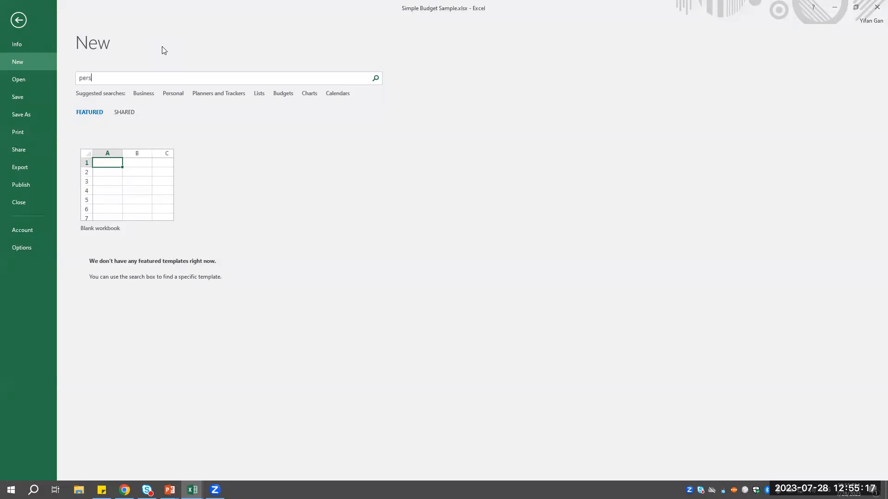
- Search the online templates for "personal monthly budget" and create a workbook from the Personal monthly budget template
{"action": "key", "text": "BackSpace"}
{"action": "key", "text": "BackSpace"}
{"action": "type", "text": "monthly budget"}
{"action": "key", "text": "Return"}
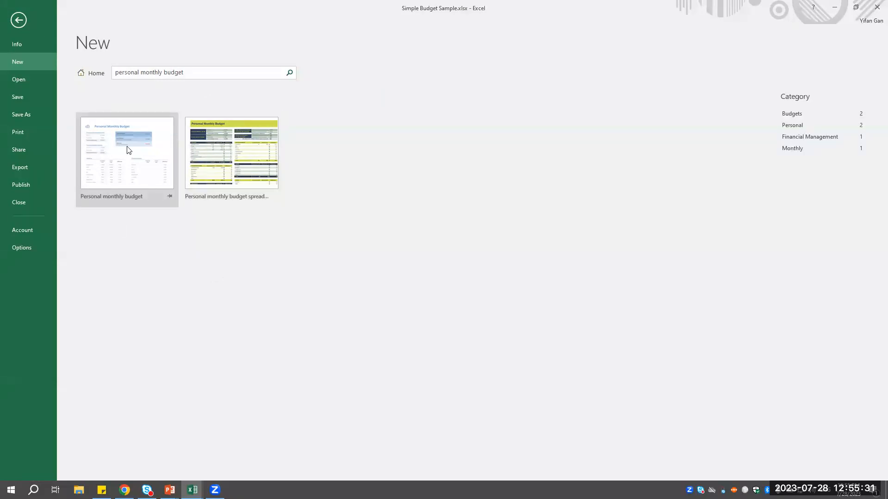
{"action": "double_click", "coordinate": [141, 154]}
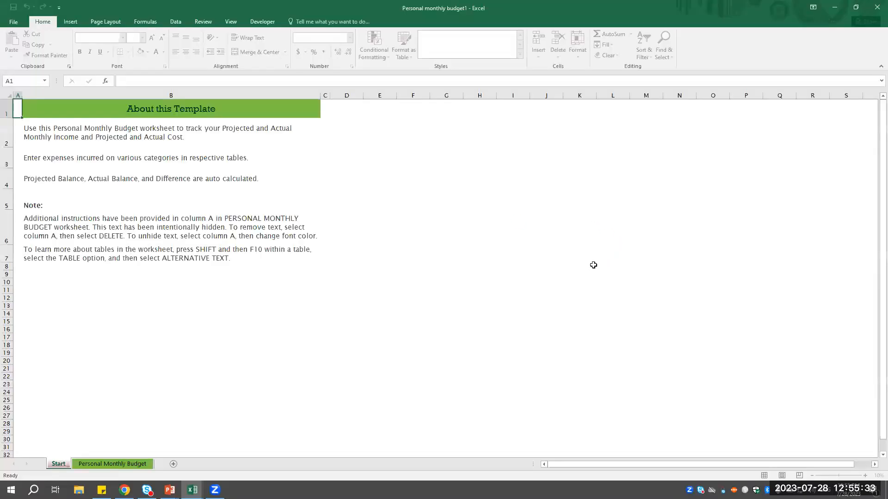
- Read the template's instructions on the Start sheet, then view the income and balance sections on the Personal Monthly Budget sheet
{"action": "scroll", "coordinate": [123, 431], "scroll_direction": "down", "scroll_amount": 1}
{"action": "scroll", "coordinate": [113, 436], "scroll_direction": "up", "scroll_amount": 1}
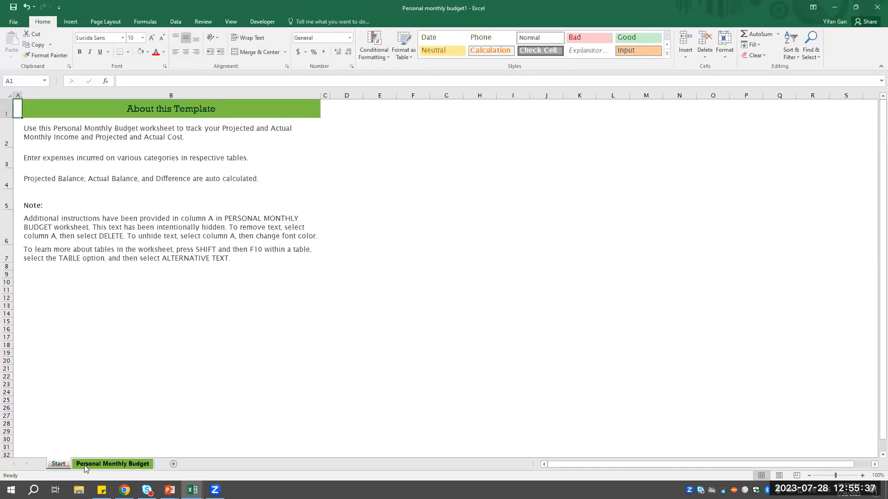
{"action": "left_click", "coordinate": [118, 465]}
{"action": "left_click", "coordinate": [57, 465]}
{"action": "left_click", "coordinate": [128, 464]}
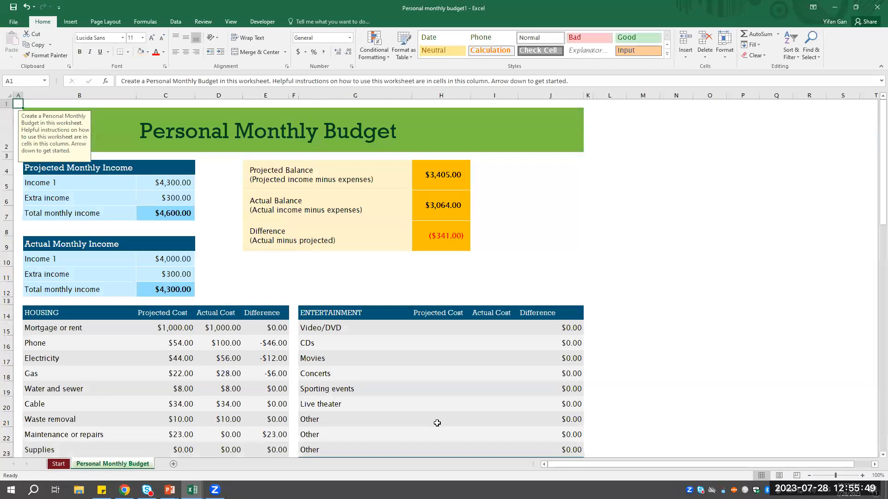
{"action": "left_click", "coordinate": [597, 164]}
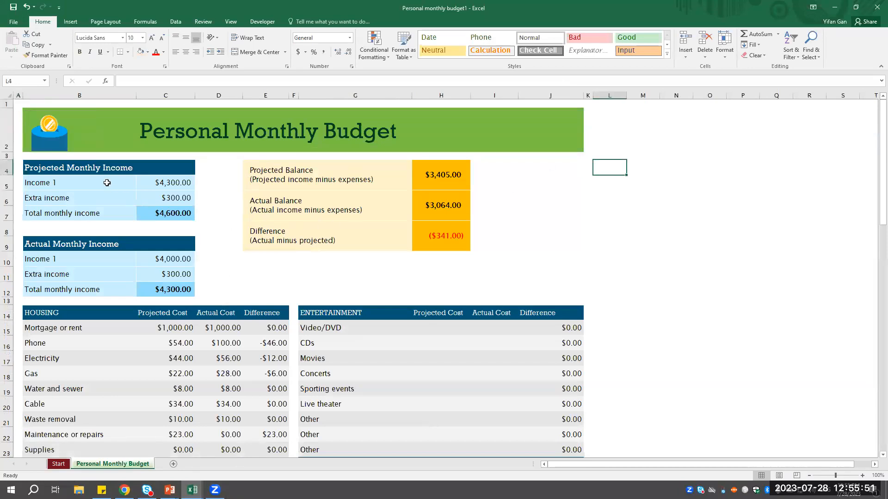
- Examine the Housing subtotal formula in E25 and the Difference range it references, leaving the formula unchanged
{"action": "scroll", "coordinate": [348, 263], "scroll_direction": "down", "scroll_amount": 7}
{"action": "scroll", "coordinate": [218, 329], "scroll_direction": "up", "scroll_amount": 4}
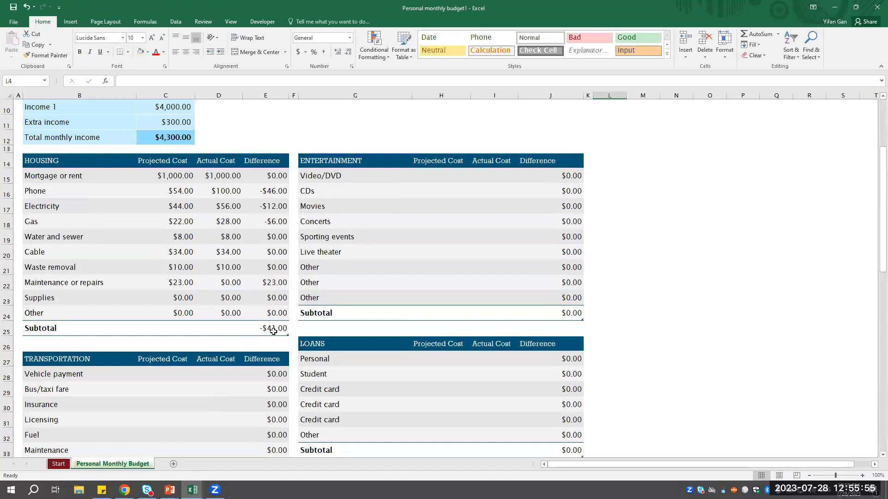
{"action": "left_click", "coordinate": [272, 331]}
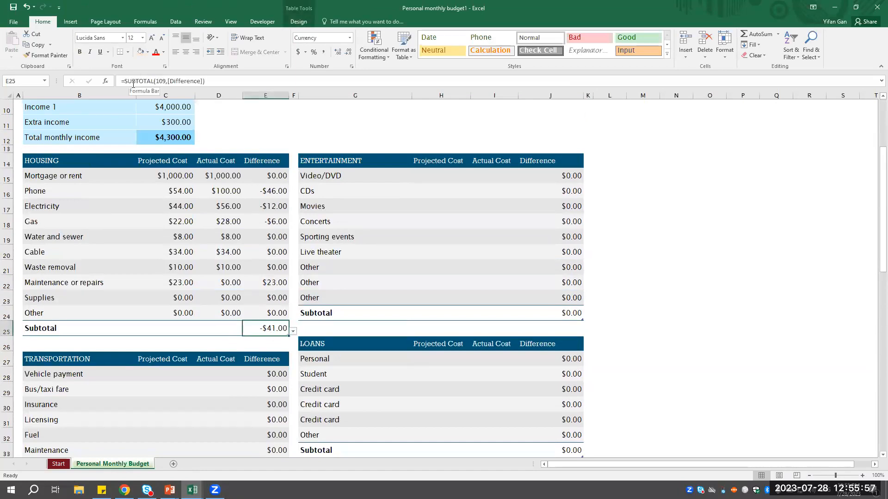
{"action": "left_click", "coordinate": [185, 81]}
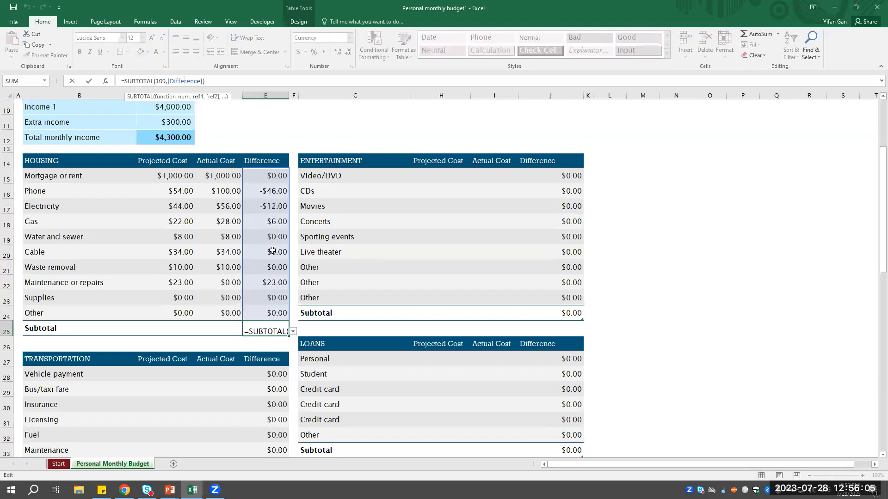
{"action": "key", "text": "Return"}
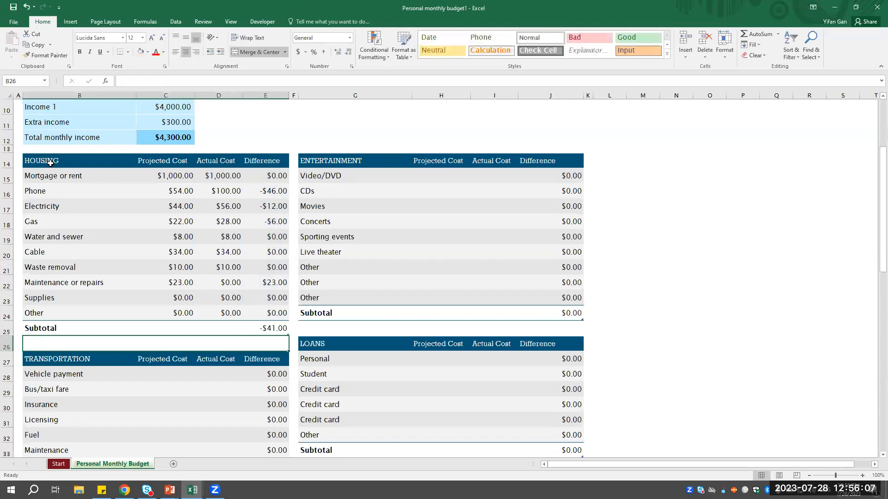
- Review the remaining expense categories on the Personal Monthly Budget sheet through the total cost summary, and return to its beginning
{"action": "scroll", "coordinate": [509, 342], "scroll_direction": "down", "scroll_amount": 2}
{"action": "scroll", "coordinate": [103, 286], "scroll_direction": "up", "scroll_amount": 4}
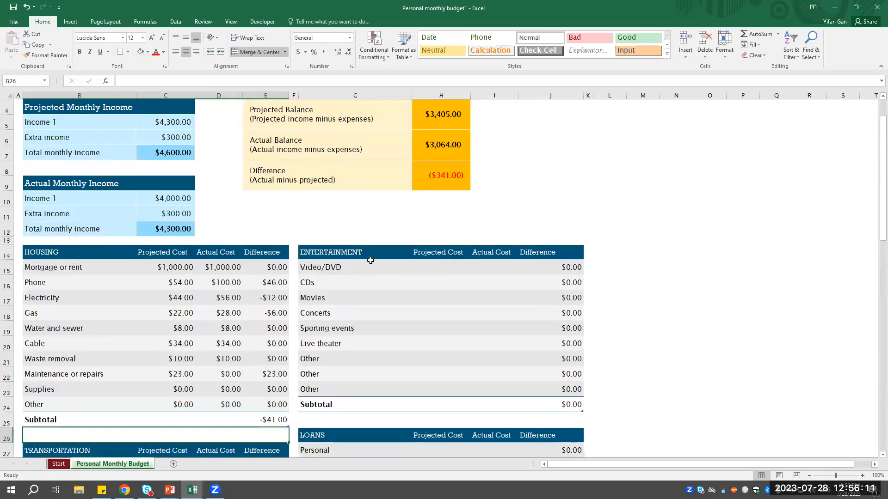
{"action": "scroll", "coordinate": [368, 263], "scroll_direction": "down", "scroll_amount": 11}
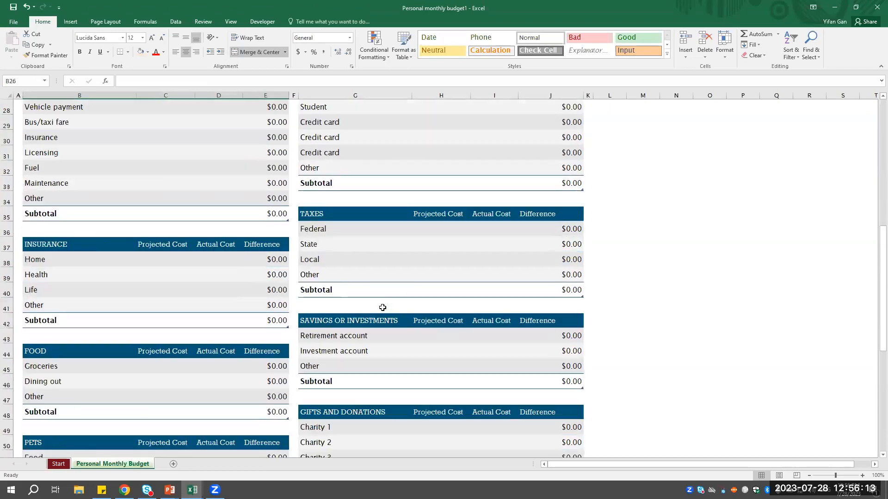
{"action": "scroll", "coordinate": [384, 312], "scroll_direction": "down", "scroll_amount": 3}
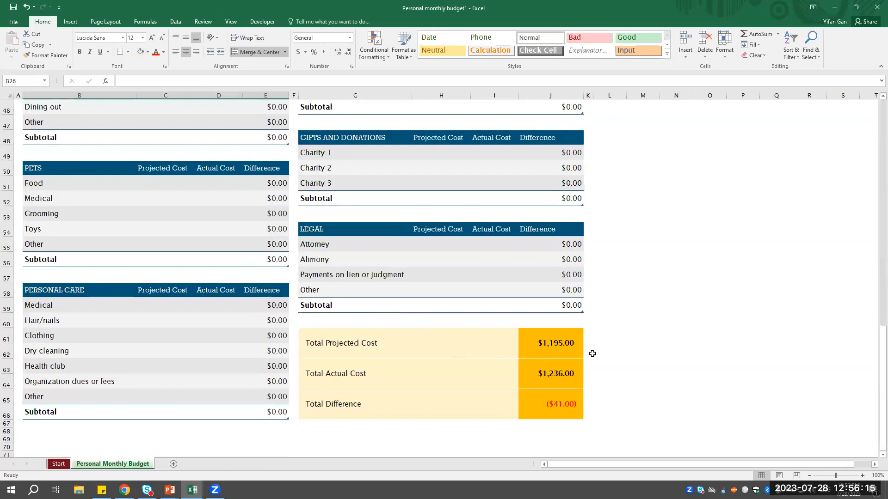
{"action": "scroll", "coordinate": [473, 359], "scroll_direction": "up", "scroll_amount": 15}
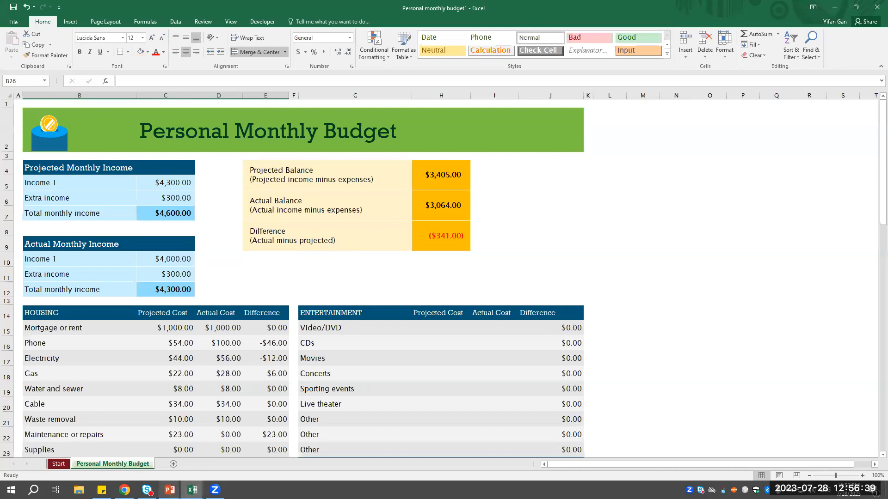
- Switch to the running PowerPoint slide show of the Simple Budgets presentation at the Key Terms slide
{"action": "mouse_move", "coordinate": [170, 490]}
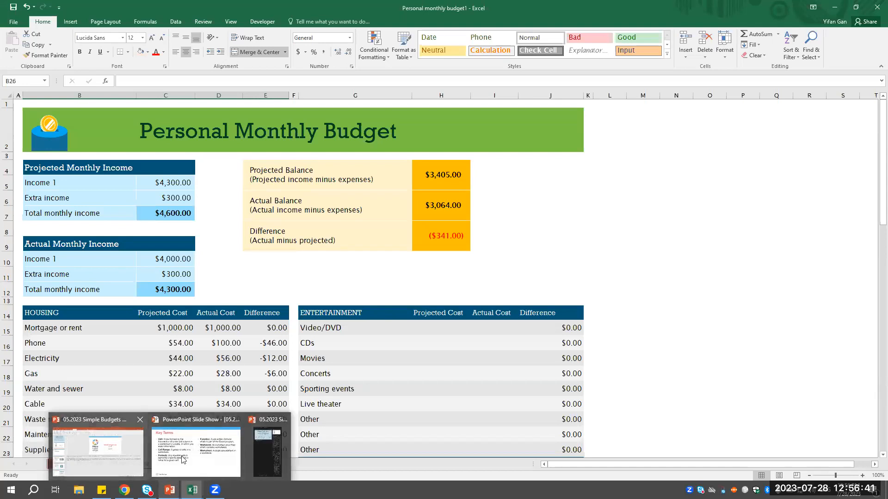
{"action": "left_click", "coordinate": [204, 457]}
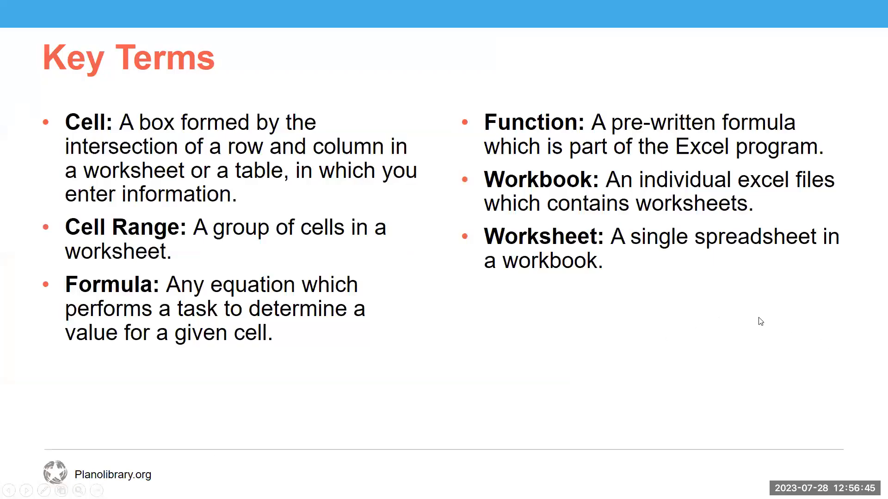